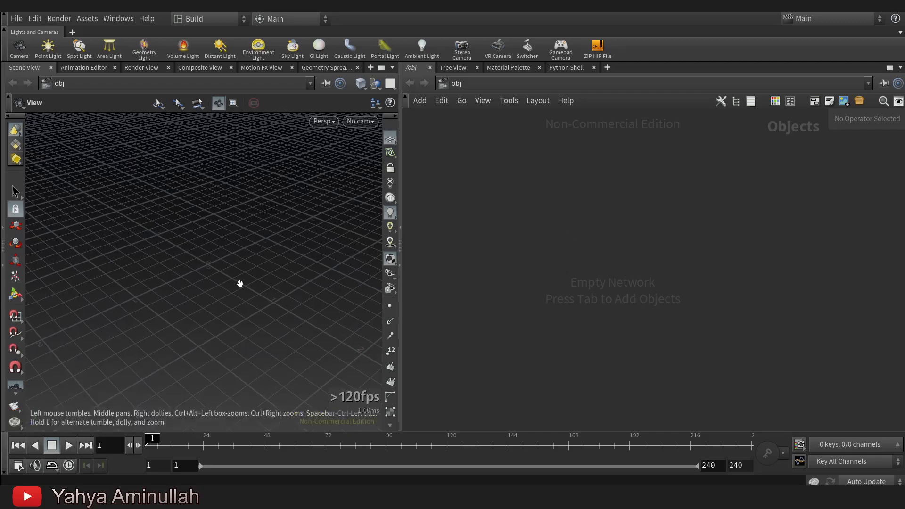
Add a Geometry object to the empty scene network.
key("Tab")
type("ge")
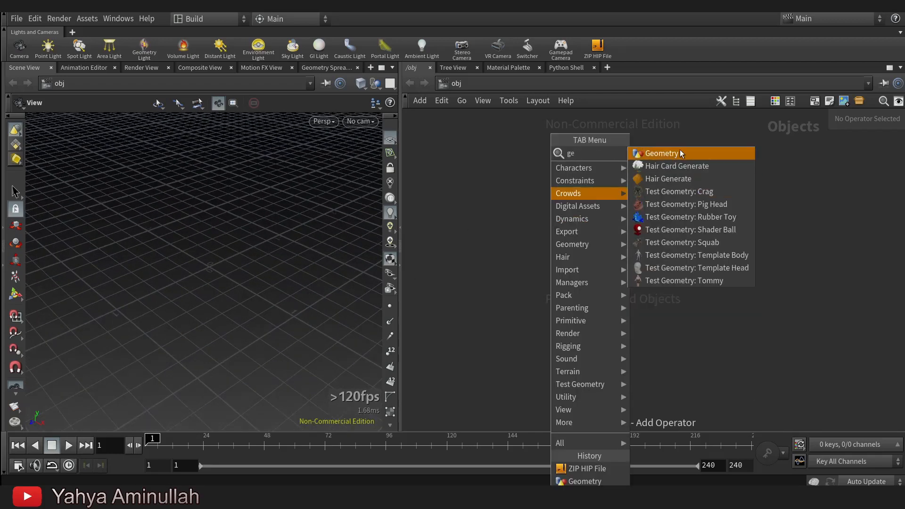
left_click(681, 152)
left_click(573, 261)
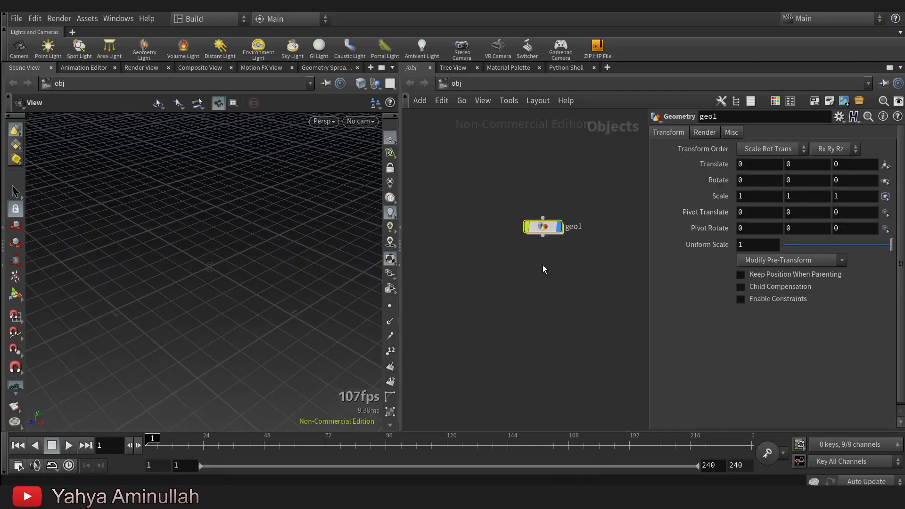
Rename the new Geometry object as ground_crumbling and go inside its network.
double_click(542, 227)
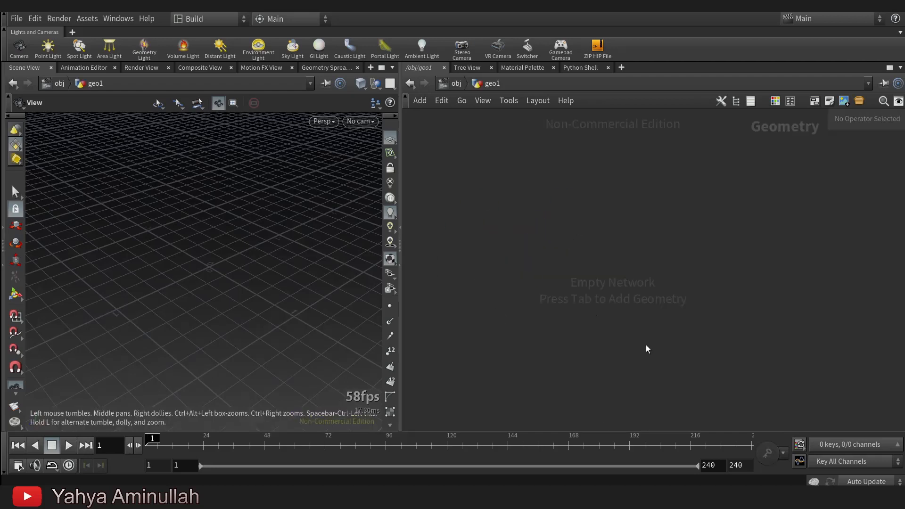
left_click(444, 83)
double_click(595, 267)
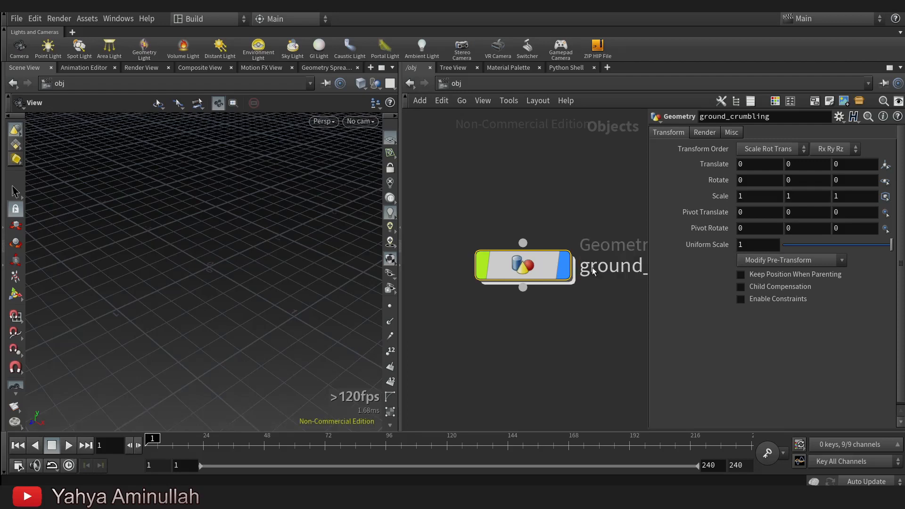
key("Return")
key("Return")
Add a Box node to the empty geometry network.
key("Tab")
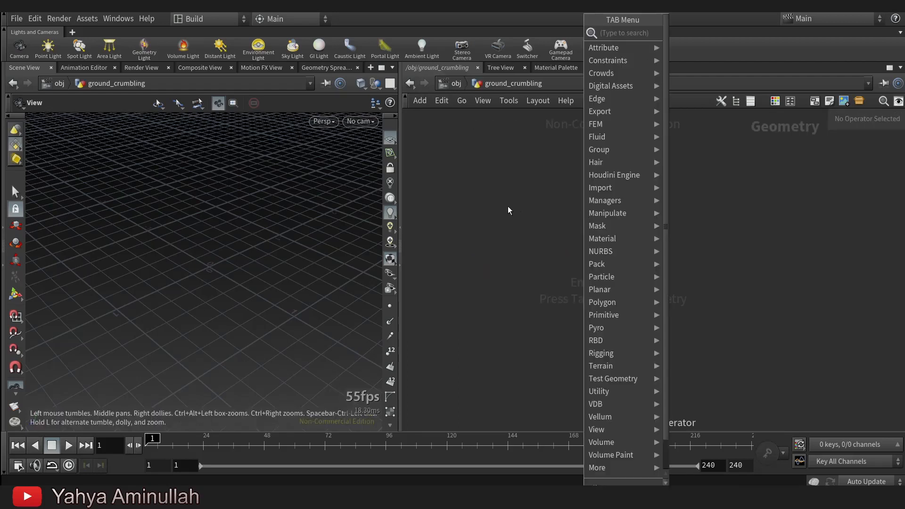
key("Tab")
type("box")
left_click(628, 34)
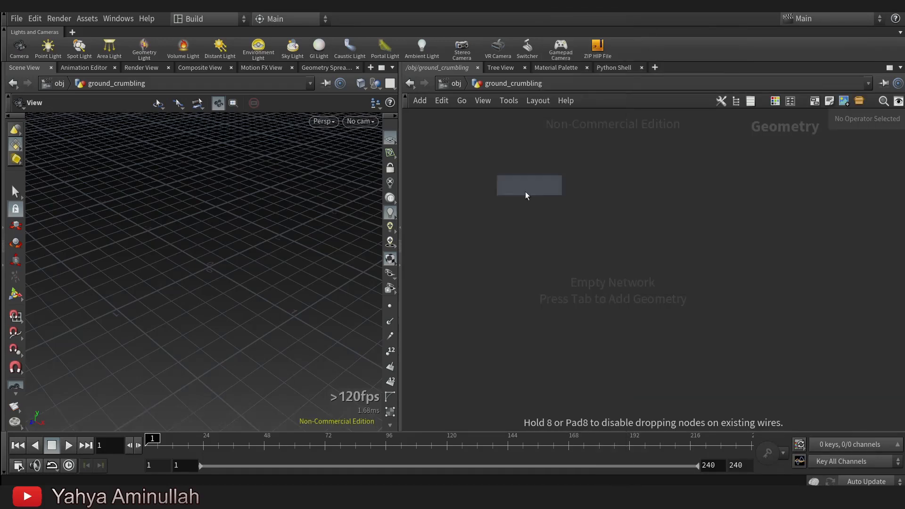
left_click(515, 211)
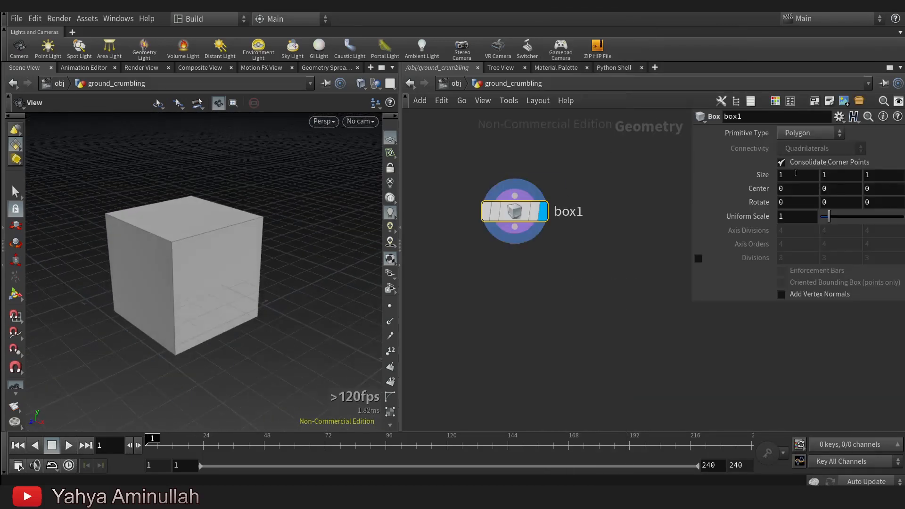
Set the box's X size to 6.
type("6")
key("Return")
scroll(502, 158, "down", 1)
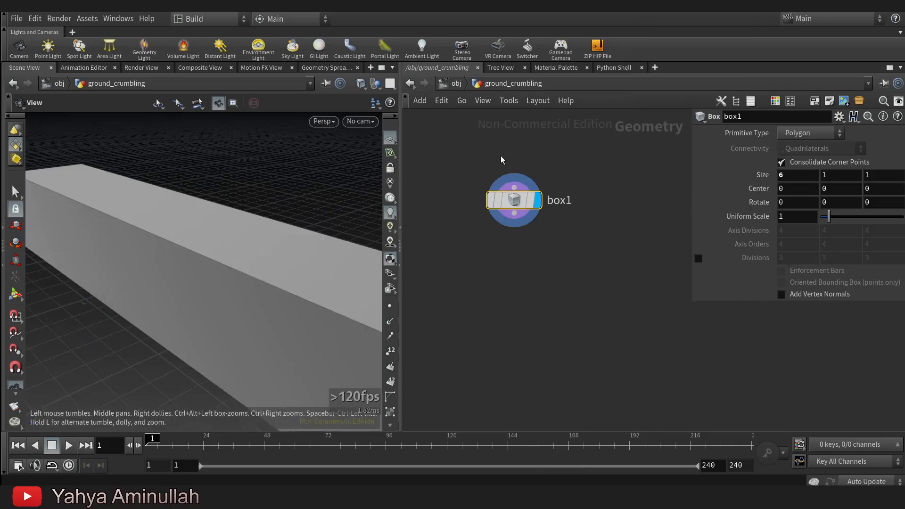
scroll(236, 224, "down", 3)
left_click_drag(212, 222, 293, 250)
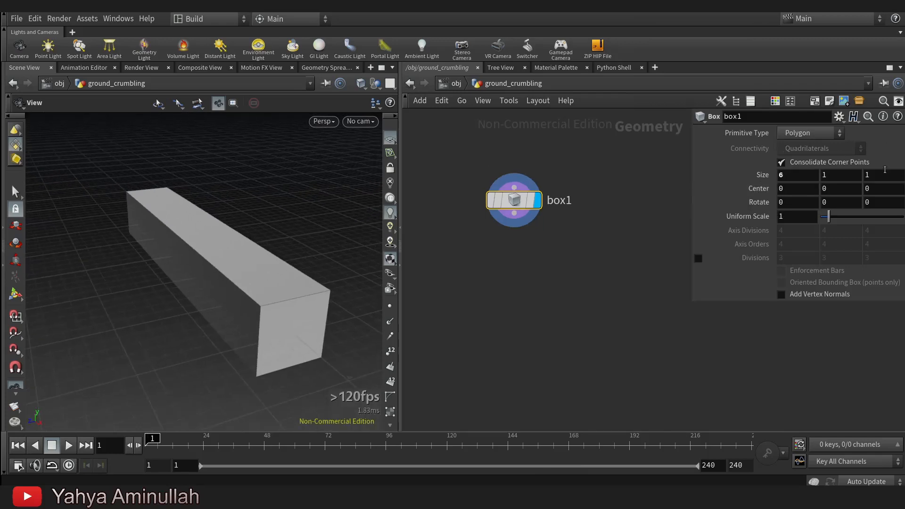
Set the box's Z size to 3.5 and hide the viewport's reference grid.
left_click_drag(867, 176, 885, 178, "ctrl")
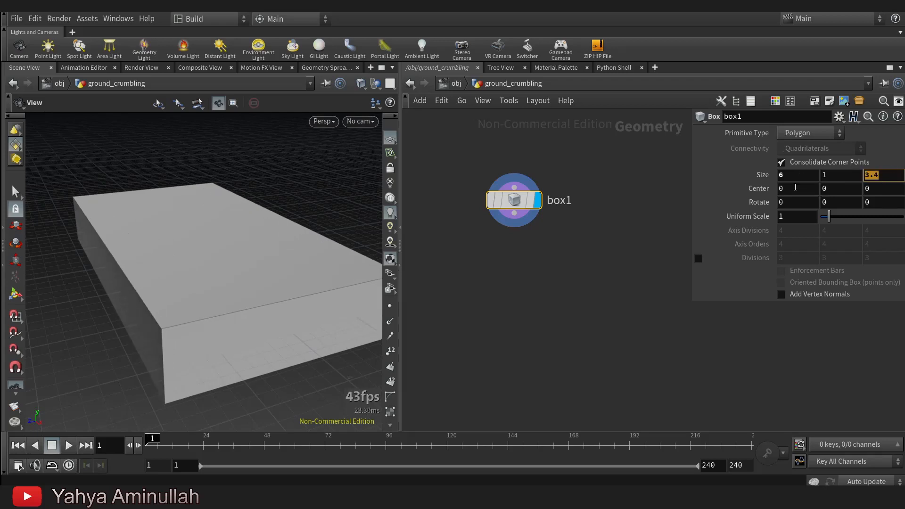
left_click_drag(317, 196, 291, 178)
right_click_drag(291, 178, 355, 153)
middle_click_drag(355, 153, 313, 203)
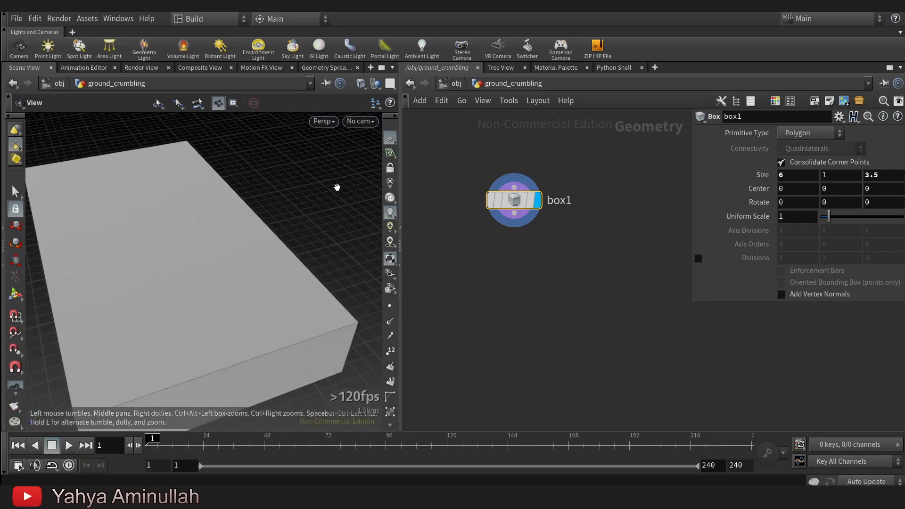
left_click(390, 140)
right_click_drag(264, 228, 210, 234)
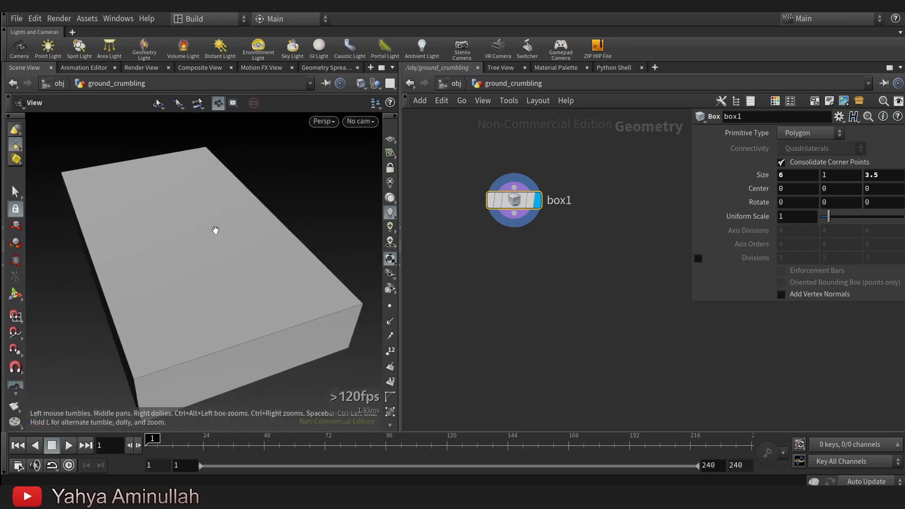
Switch the box's primitive type to Polygon Mesh.
left_click(802, 133)
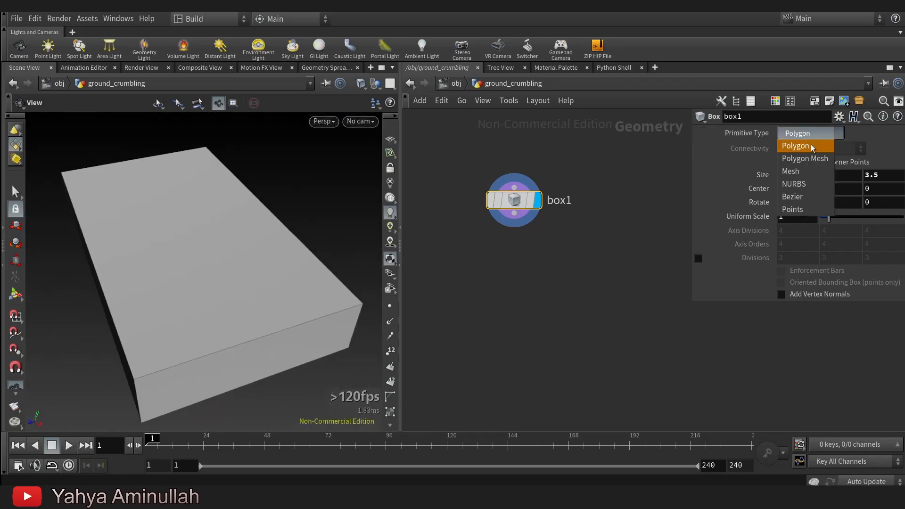
left_click(804, 160)
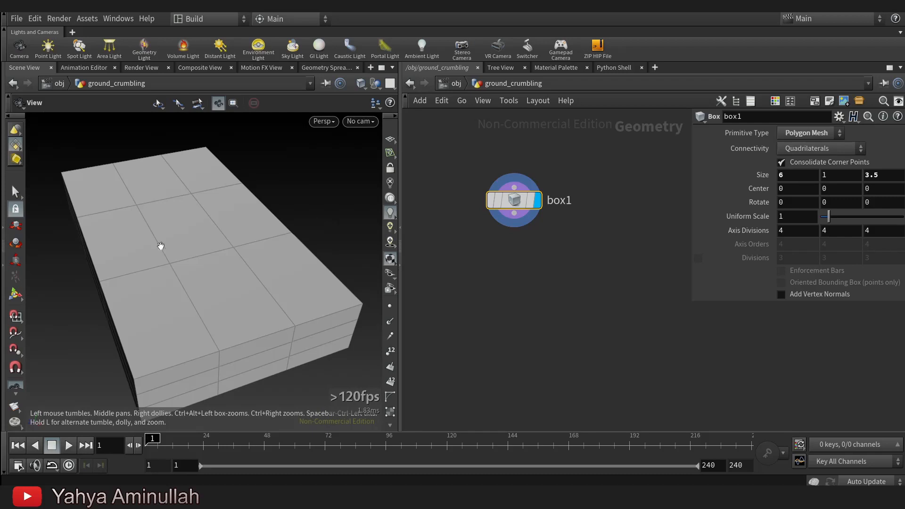
left_click_drag(171, 242, 285, 228)
Set the box's axis divisions to 12 in X, 3 in Y and 9 in Z.
key("BackSpace")
type("12")
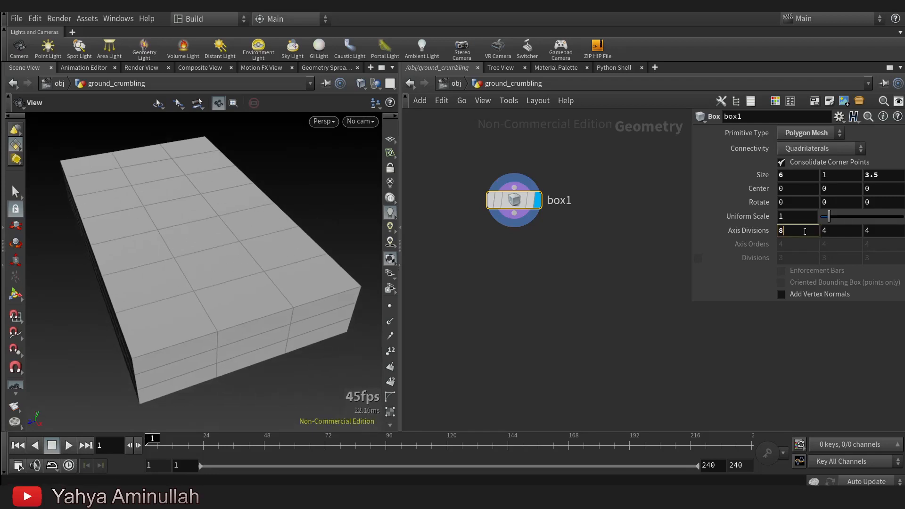
left_click(851, 236)
type("7")
key("BackSpace")
type("2")
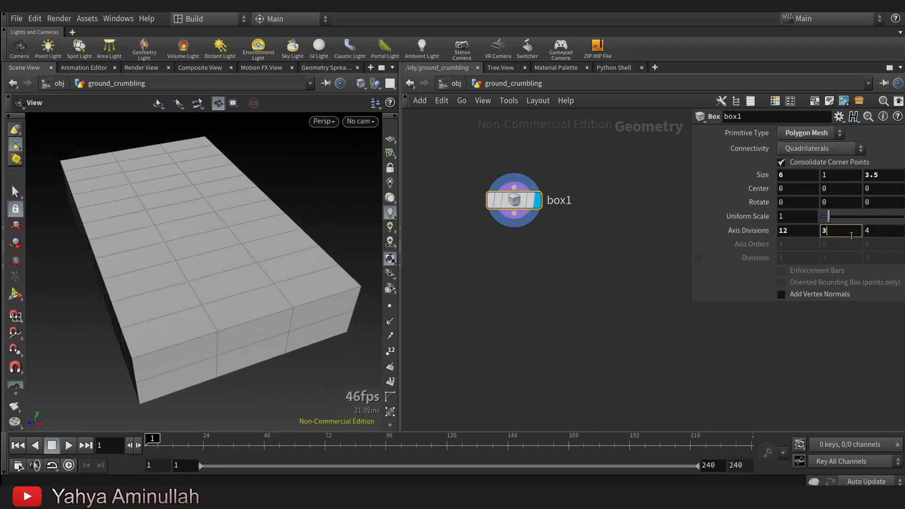
left_click(895, 234)
scroll(894, 234, "up", 6)
scroll(894, 235, "down", 1)
left_click_drag(158, 283, 258, 301)
Add a Draw Curve node below the box and wire the box into its first input.
middle_click_drag(564, 273, 596, 242)
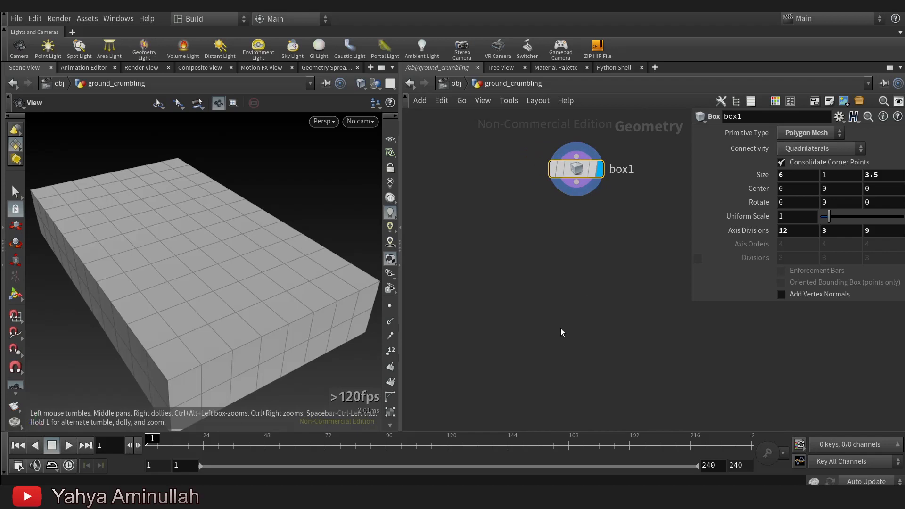
key("Tab")
type("draw")
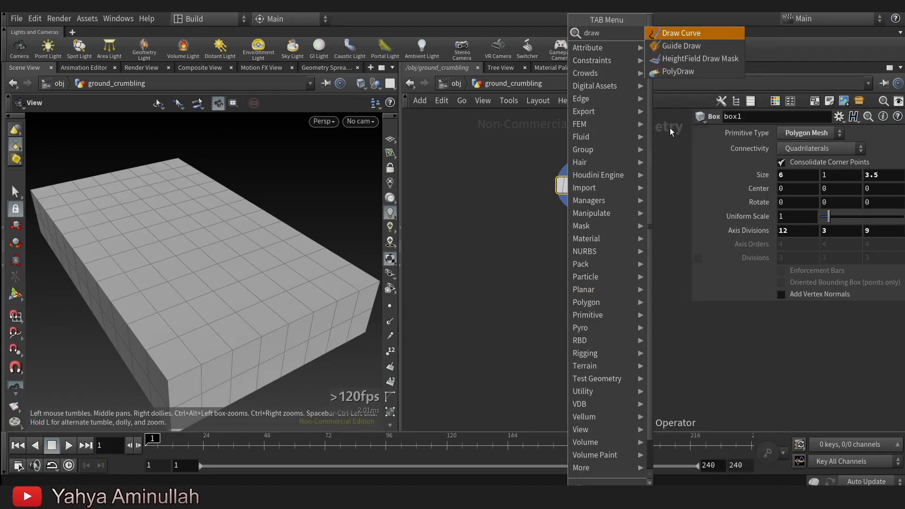
left_click(683, 32)
left_click(493, 267)
left_click_drag(481, 254, 519, 241)
left_click(584, 198)
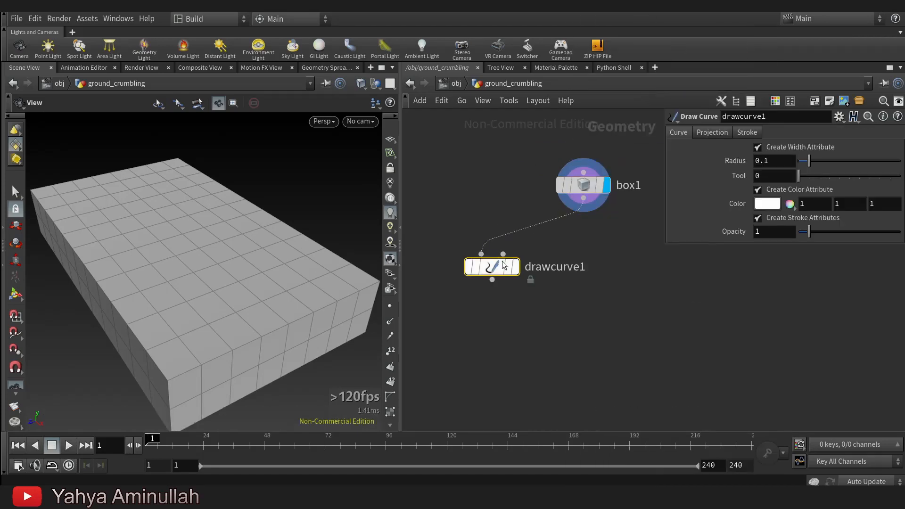
Display the Draw Curve node and set its projection to Geometry.
left_click(516, 267)
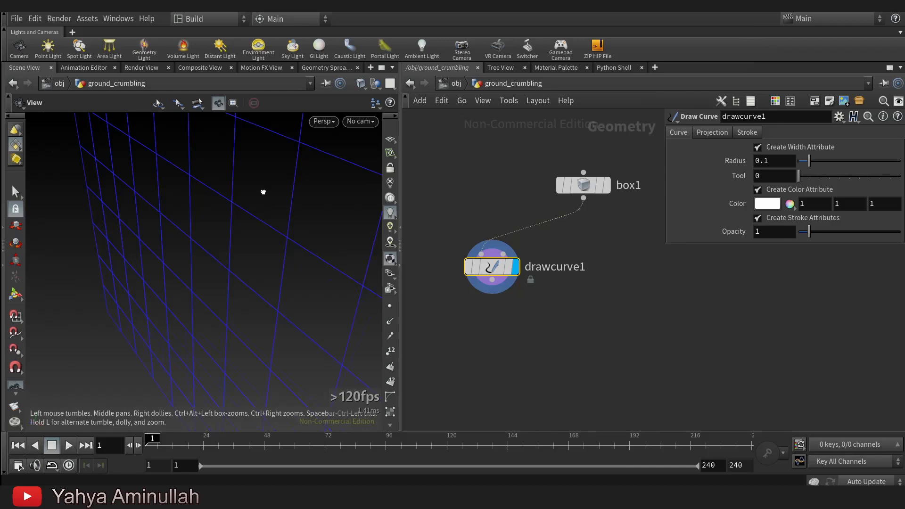
left_click(720, 132)
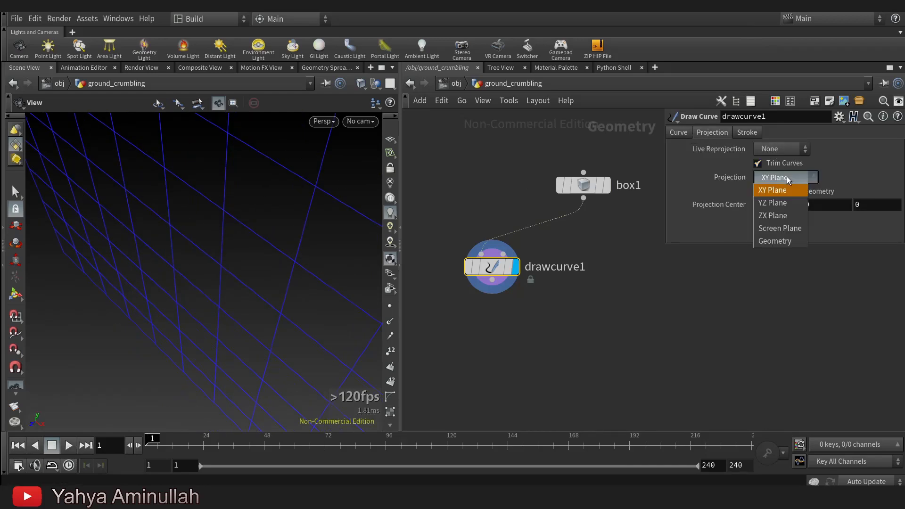
left_click(776, 242)
In top view, draw a jagged crack curve along the box's full length, and disable Trim Curves on the Draw Curve node.
left_click_drag(217, 270, 239, 237)
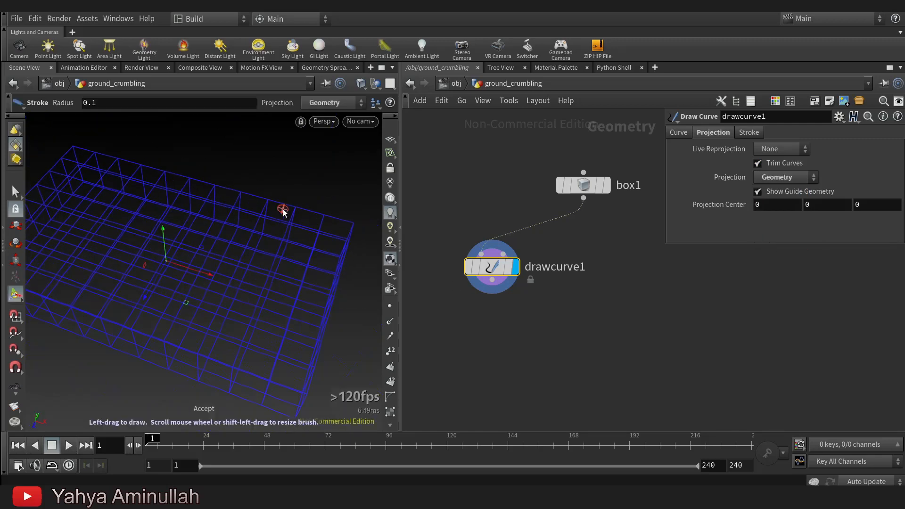
key("space")
left_click_drag(200, 262, 263, 253)
key("space+2")
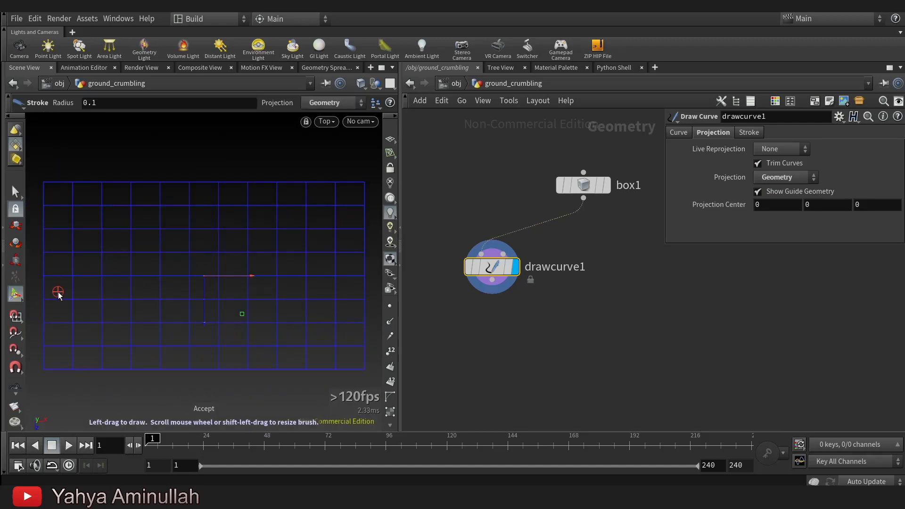
left_click_drag(46, 294, 78, 280)
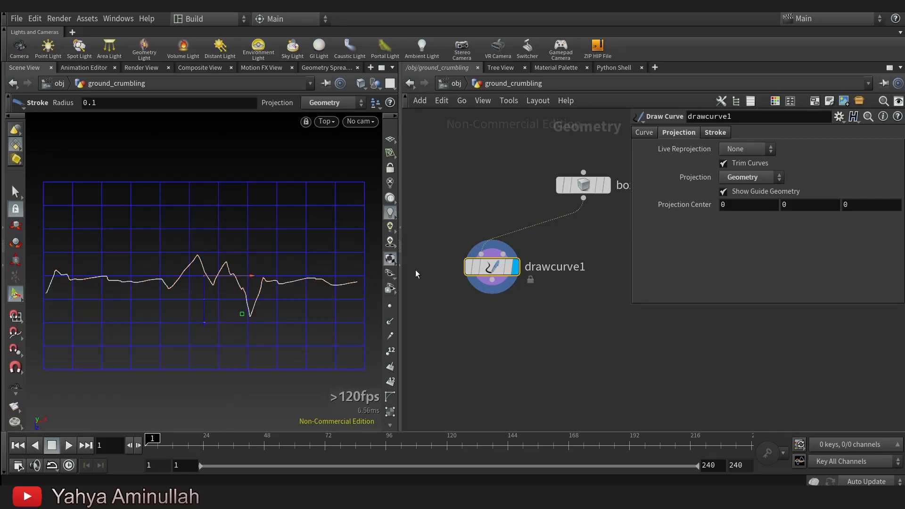
left_click(737, 167)
Examine the drawn crack curve on the box in perspective from several angles.
middle_click_drag(160, 317, 208, 317, "alt")
middle_click_drag(123, 284, 87, 264, "alt")
middle_click_drag(247, 257, 226, 267, "alt")
right_click_drag(226, 267, 211, 274, "alt")
mouse_move(207, 267)
left_mouse_down()
mouse_move(208, 255)
mouse_move(178, 246)
mouse_move(194, 245)
mouse_move(170, 224)
mouse_move(200, 267)
left_mouse_up()
middle_click_drag(578, 367, 598, 344)
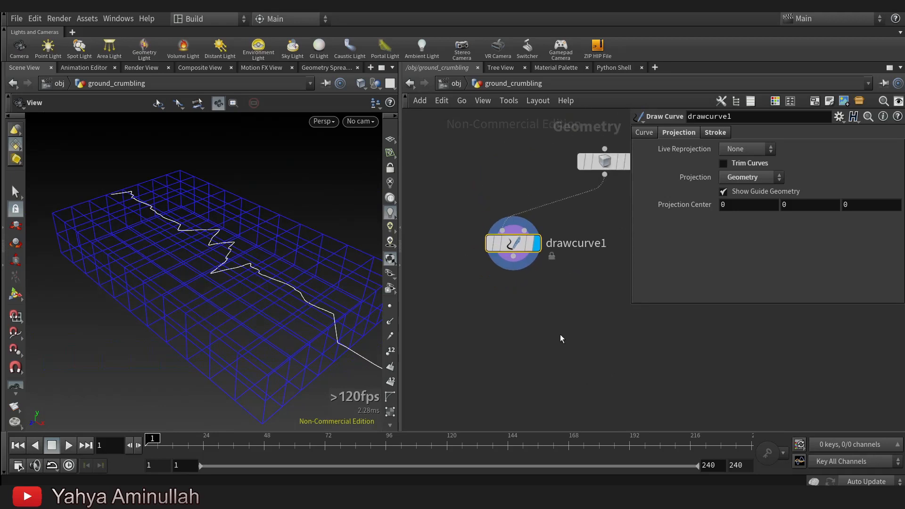
left_click_drag(185, 221, 161, 241)
scroll(564, 343, "down", 3)
scroll(564, 344, "up", 5)
middle_click_drag(494, 244, 511, 208)
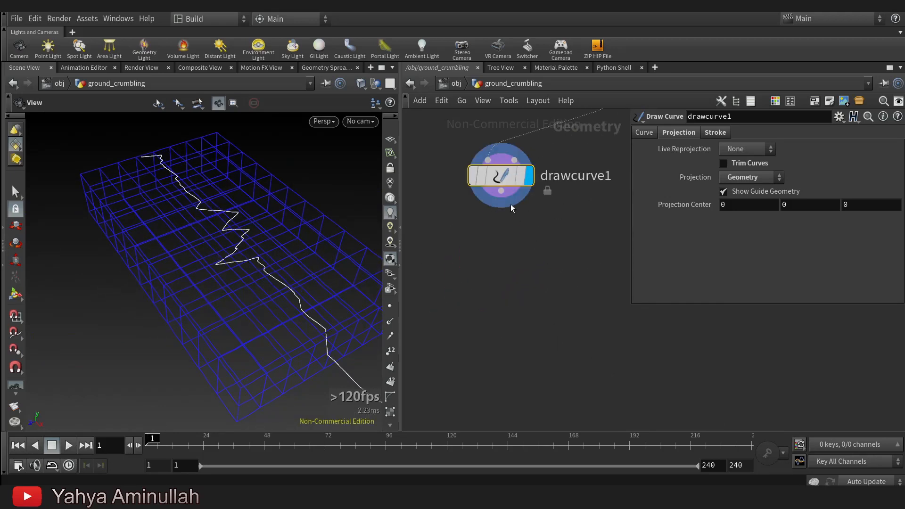
Insert a Null node on the wire between the Box and Draw Curve nodes, directly below the box.
left_click_drag(496, 180, 481, 192)
left_click_drag(206, 257, 226, 257)
scroll(565, 259, "down", 1)
middle_click_drag(565, 260, 563, 389)
key("Tab")
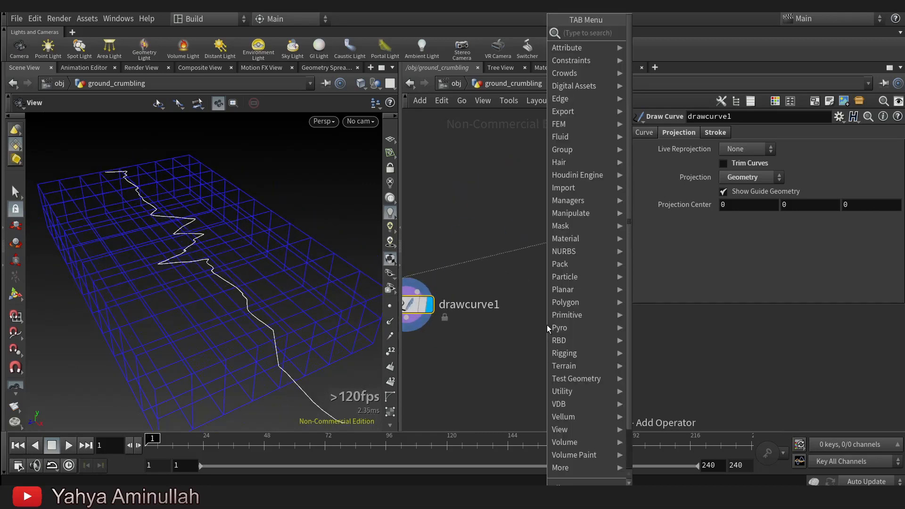
type("box")
left_click(645, 34)
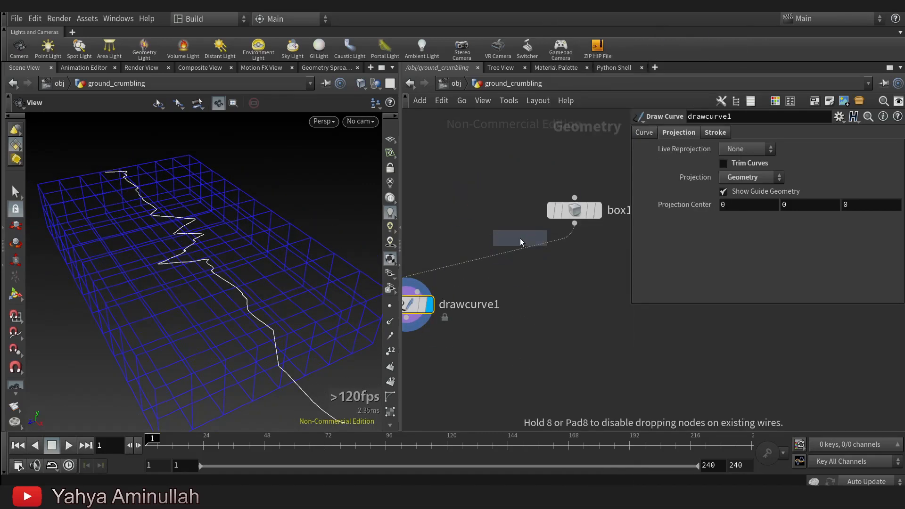
left_click(521, 242)
left_click_drag(521, 241, 576, 263)
Rename the Null node as Input and move the Draw Curve node slightly lower in the network.
left_click(629, 255)
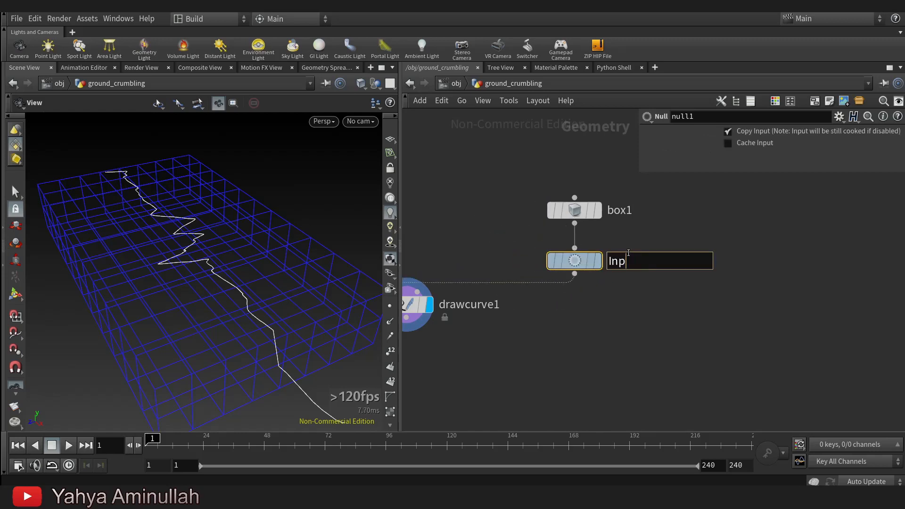
scroll(648, 259, "down", 3)
middle_click_drag(659, 263, 667, 229)
scroll(570, 269, "up", 3)
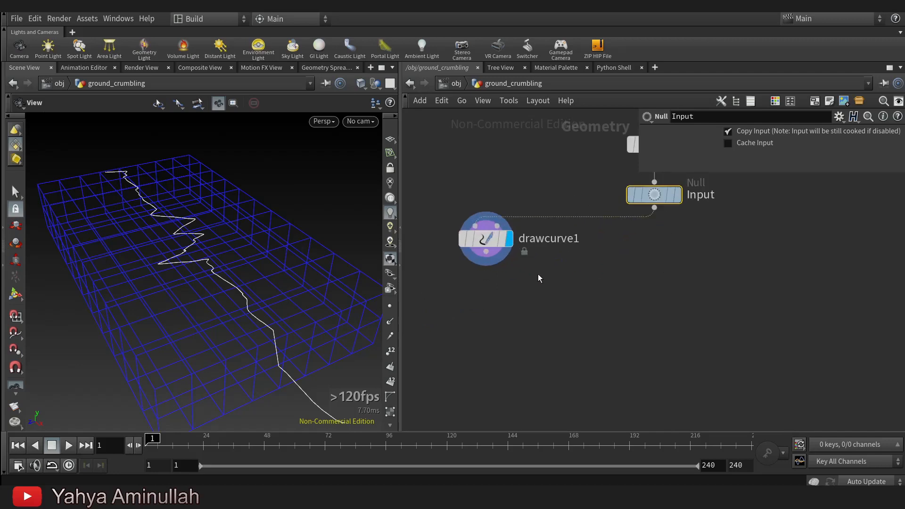
left_click_drag(487, 246, 480, 266)
left_click_drag(202, 260, 228, 250)
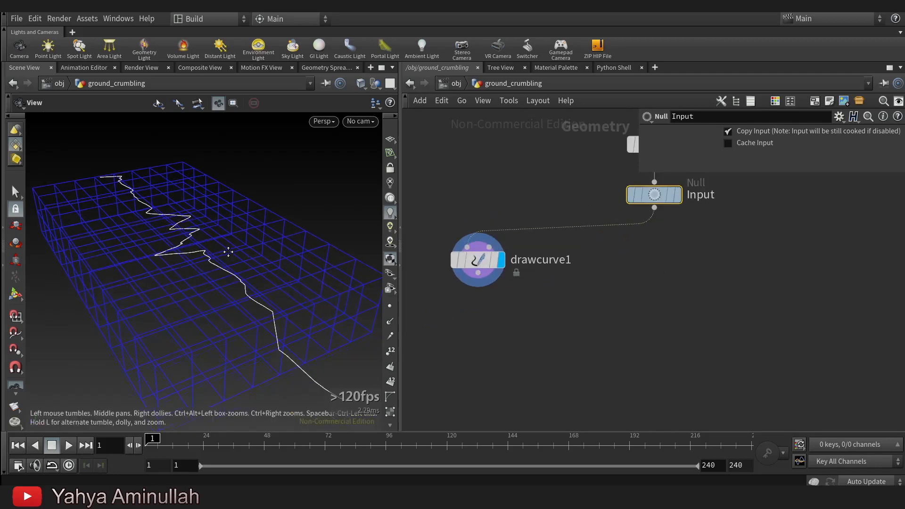
Add a Voronoi Fracture node below the Input null.
scroll(606, 287, "down", 1)
key("Tab")
type("q")
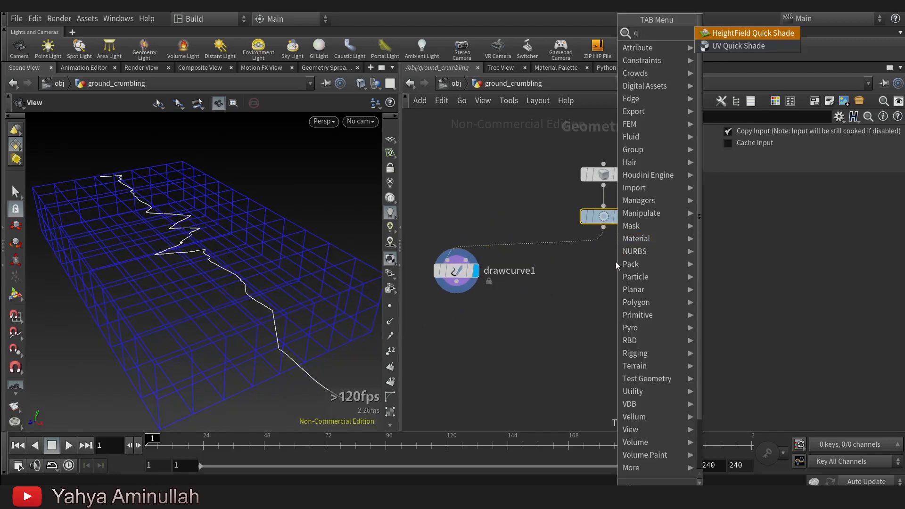
key("BackSpace")
type("vor")
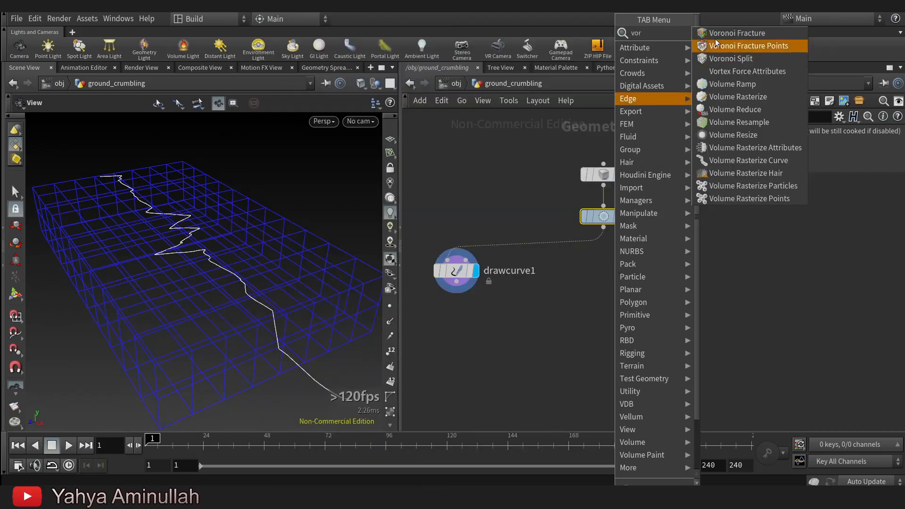
left_click(728, 34)
left_click(599, 302)
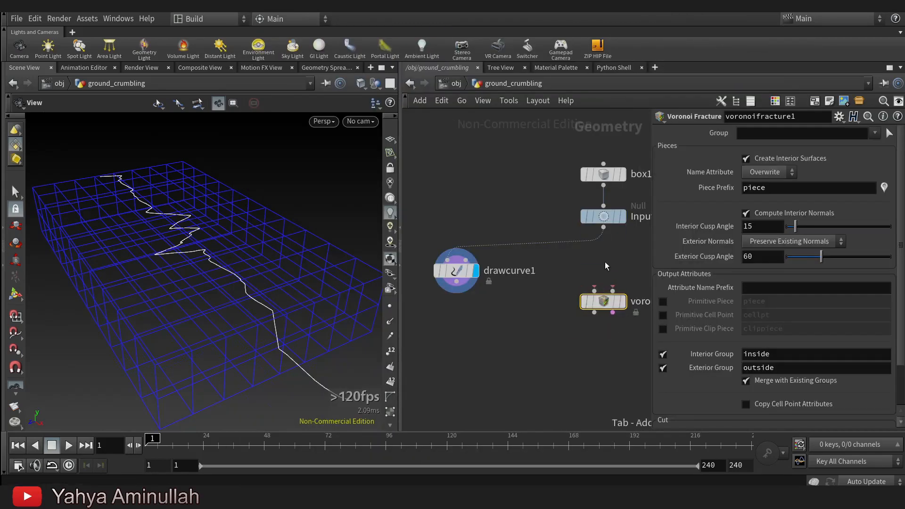
Add a Scatter node between the Input null and the Voronoi Fracture node, leaving it unconnected.
key("Tab")
type("sca")
left_click(699, 33)
left_click(632, 264)
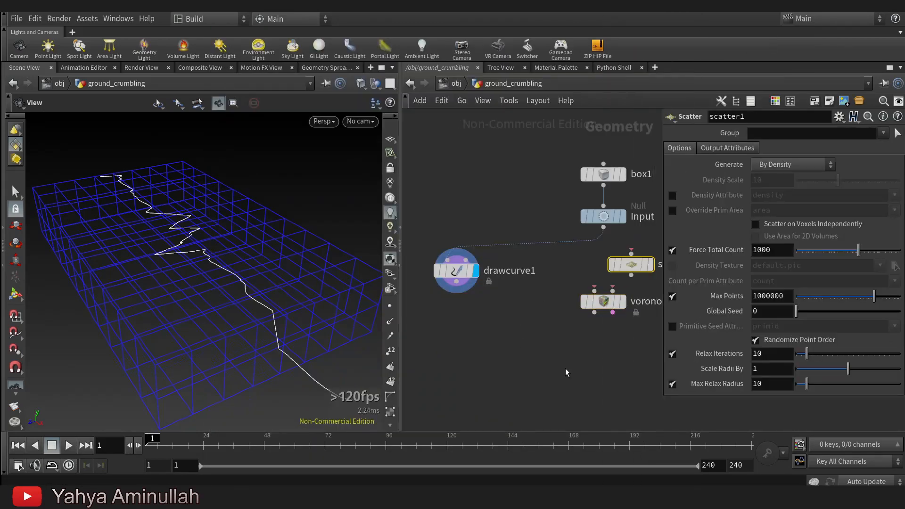
Wire the Input null into the Scatter node, feed both into the Voronoi Fracture node, and display the fracture.
middle_click_drag(566, 372, 500, 376)
left_click_drag(568, 267, 589, 273)
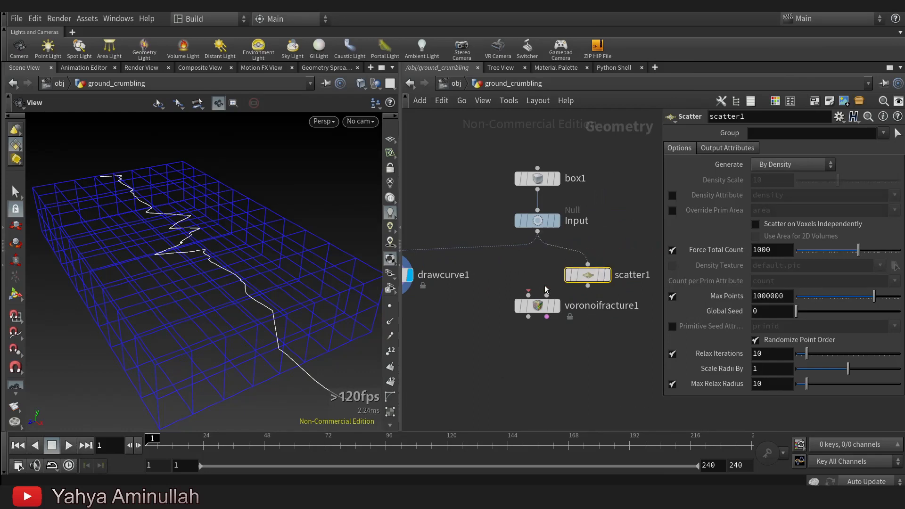
left_click_drag(529, 295, 587, 286)
mouse_move(543, 307)
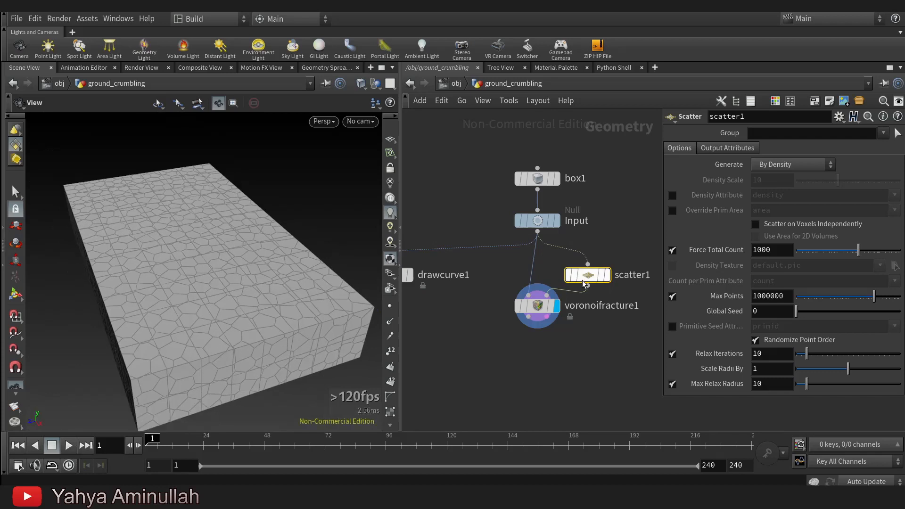
Set the Scatter node's Force Total Count to 50.
scroll(598, 271, "up", 3)
mouse_move(598, 272)
mouse_move(206, 279)
left_mouse_down()
mouse_move(211, 247)
mouse_move(214, 285)
left_mouse_up()
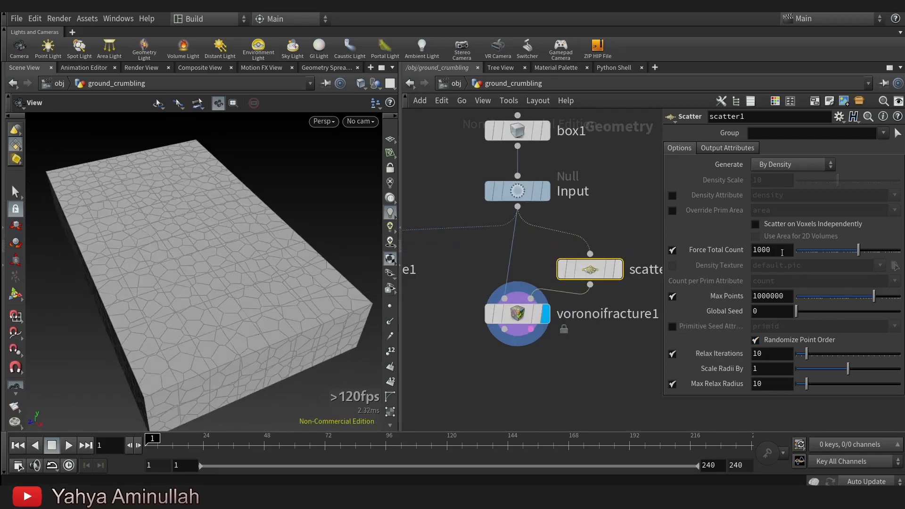
type("50")
left_click(613, 359)
left_click_drag(214, 299, 236, 264)
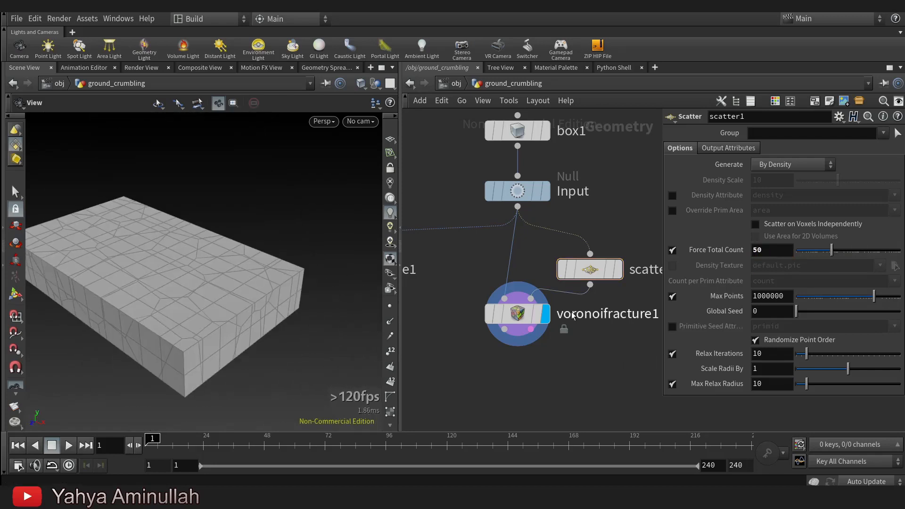
Display the Draw Curve node's result in the viewport.
scroll(564, 380, "down", 2)
middle_click_drag(564, 383, 596, 297)
scroll(592, 287, "up", 2)
left_click_drag(566, 242, 566, 284)
middle_click_drag(486, 370, 608, 359)
scroll(523, 340, "down", 2)
mouse_move(523, 341)
middle_mouse_down()
mouse_move(447, 349)
mouse_move(523, 345)
middle_mouse_up()
scroll(509, 292, "up", 2)
mouse_move(491, 259)
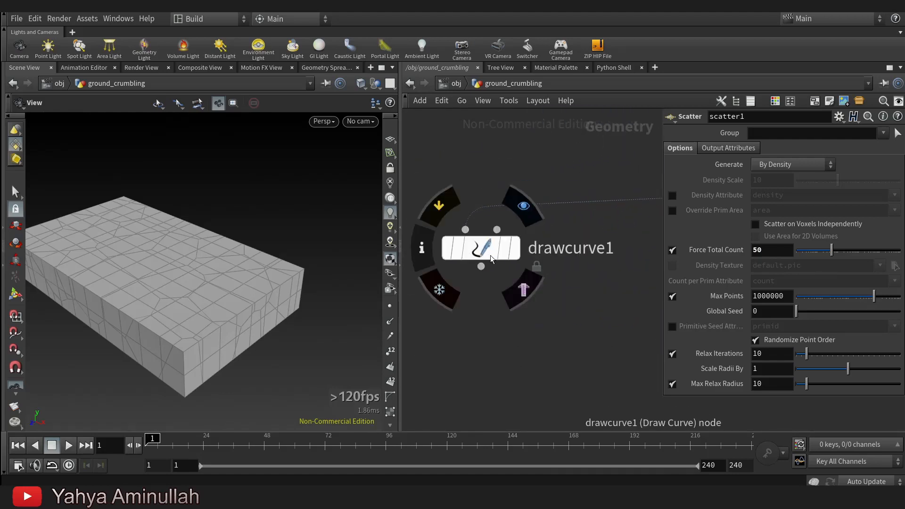
left_click(531, 214)
Add a PolyExtrude node below the Draw Curve node, connected to its output.
key("Tab")
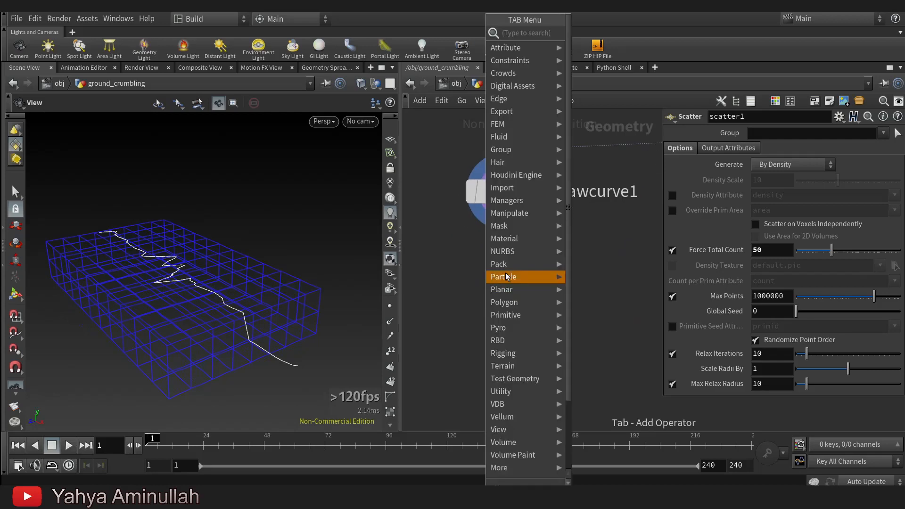
type("ex")
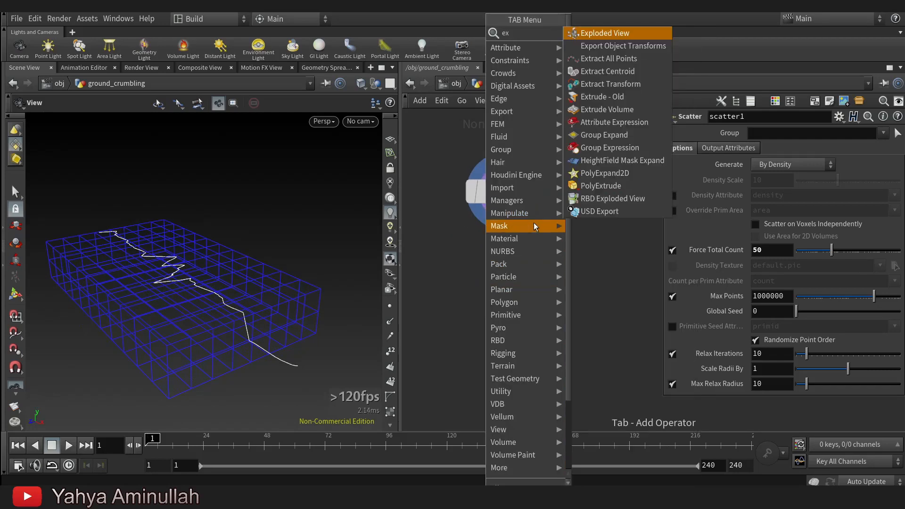
left_click(610, 188)
left_click(510, 300)
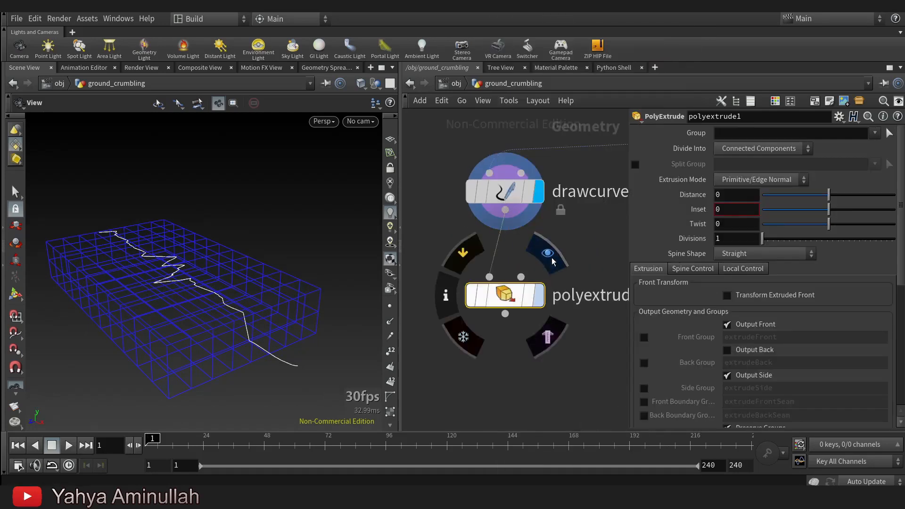
Extrude the curve with Transform Extruded Front, using a Y translate of 3 and Global transform space.
left_click_drag(829, 195, 895, 194)
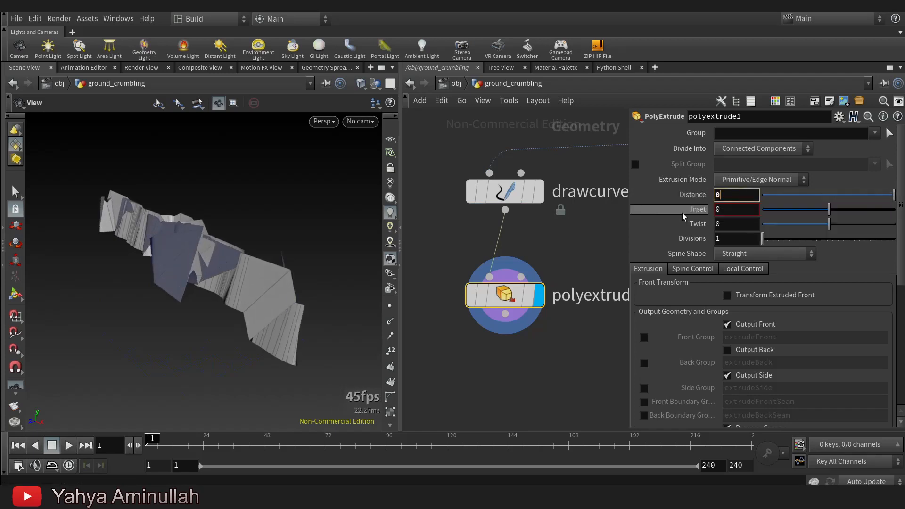
left_click(782, 298)
left_click(803, 338)
type("-0.1")
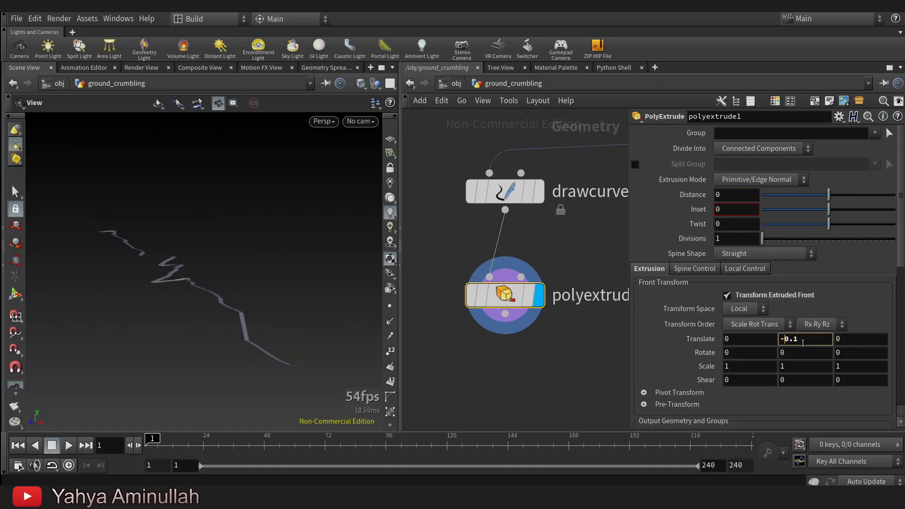
scroll(803, 343, "down", 1)
scroll(803, 343, "up", 20)
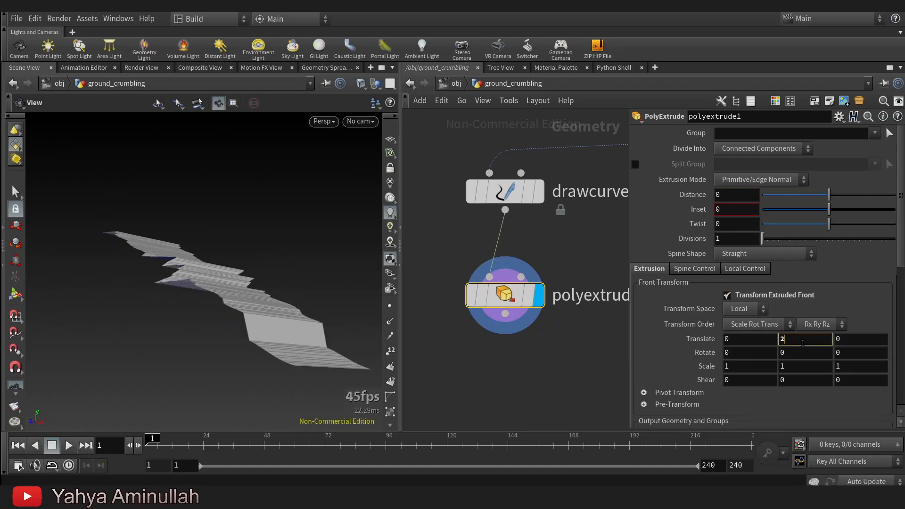
left_click(766, 310)
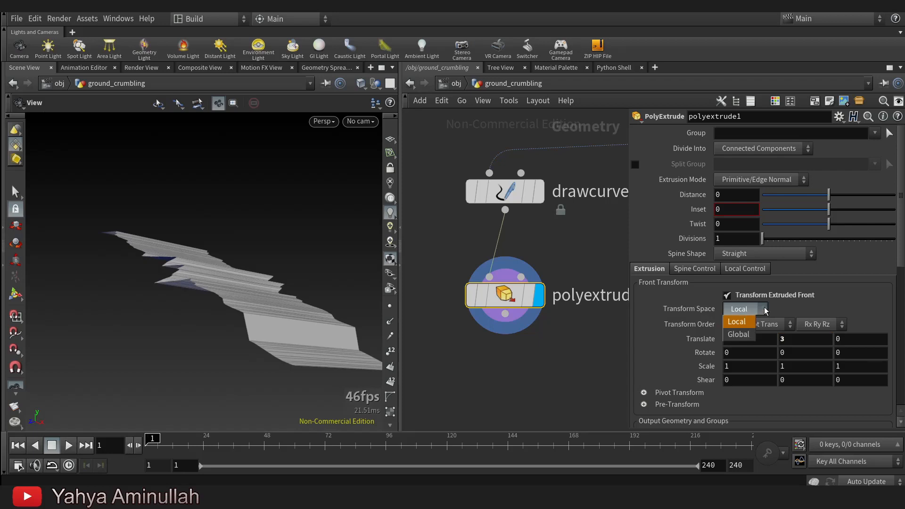
left_click(738, 335)
Template the Input null to show the box wireframe together with the extruded curve.
scroll(547, 284, "down", 3)
scroll(547, 284, "up", 1)
scroll(547, 284, "down", 4)
scroll(605, 269, "up", 3)
mouse_move(594, 222)
left_click(599, 239)
left_click_drag(254, 261, 264, 221)
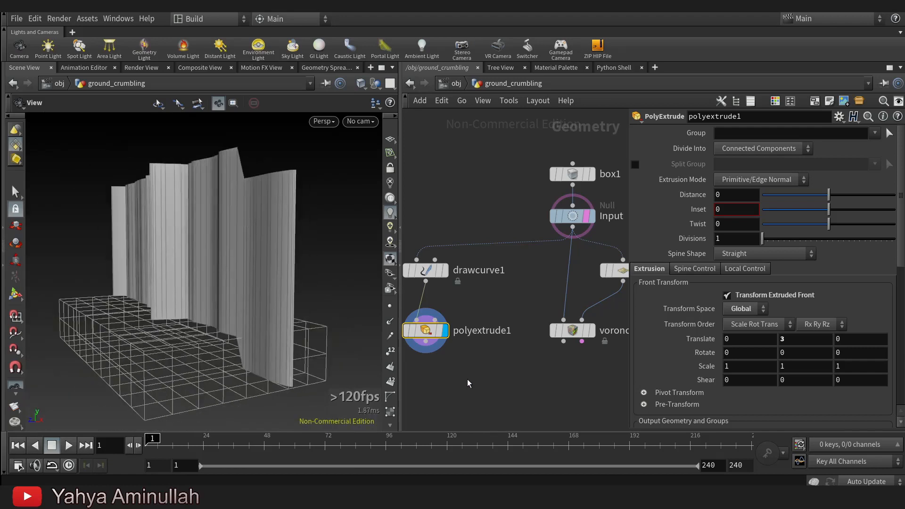
Add a Transform node after the PolyExtrude node and display it.
scroll(488, 320, "up", 1)
scroll(488, 319, "up", 1)
key("Tab")
type("tra")
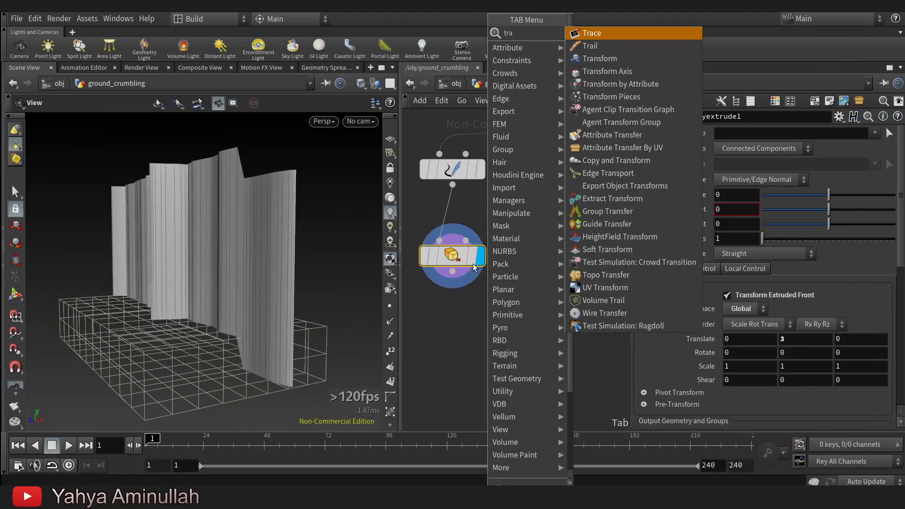
left_click(609, 60)
scroll(462, 304, "up", 2)
left_click(465, 347)
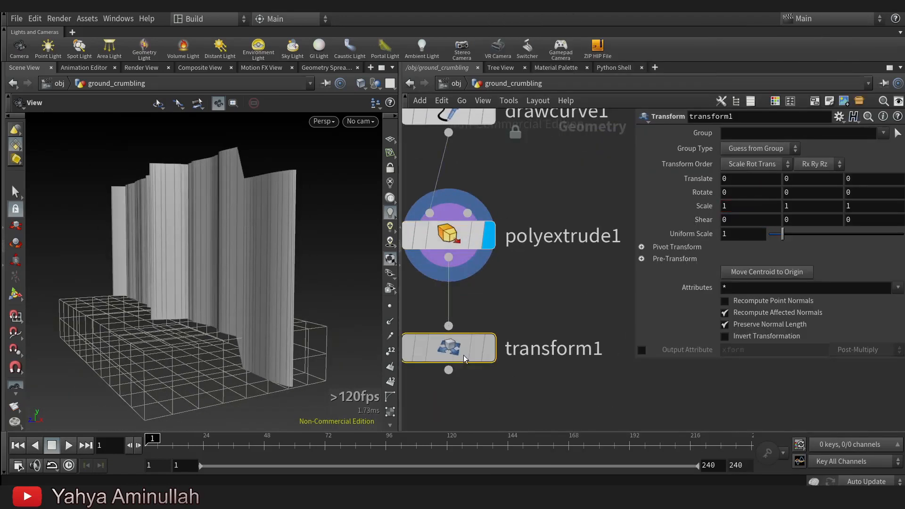
left_click(490, 347)
Copy the PolyExtrude front's Y translate parameter and paste it as a relative reference into the Transform node's Y translate.
left_click(453, 235)
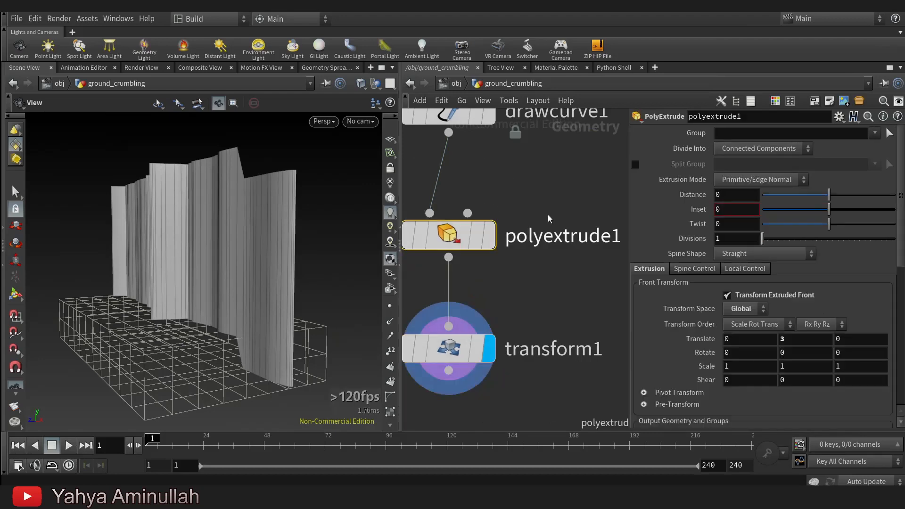
right_click(802, 339)
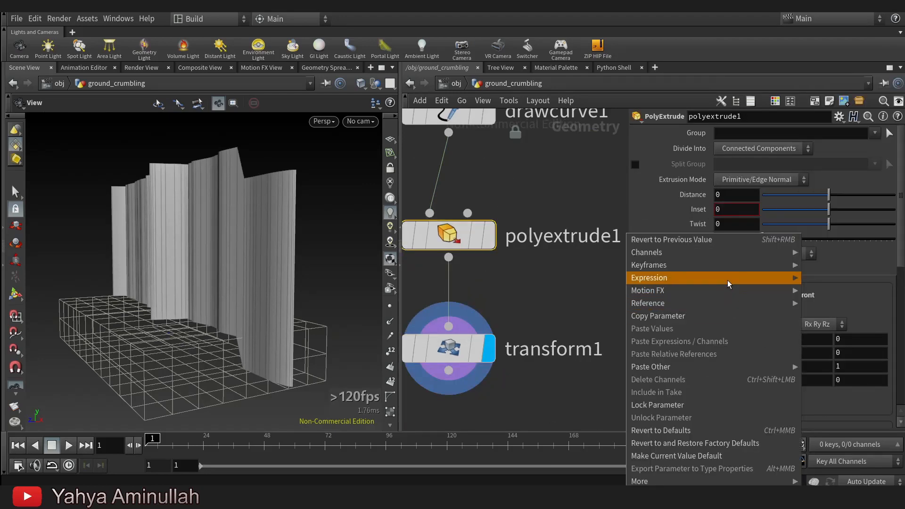
left_click(711, 317)
left_click(448, 348)
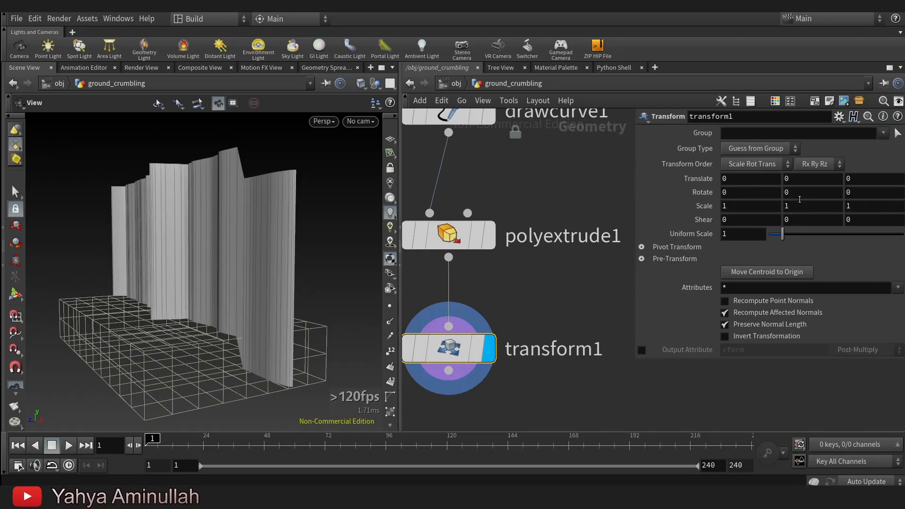
right_click(800, 179)
left_click(799, 312)
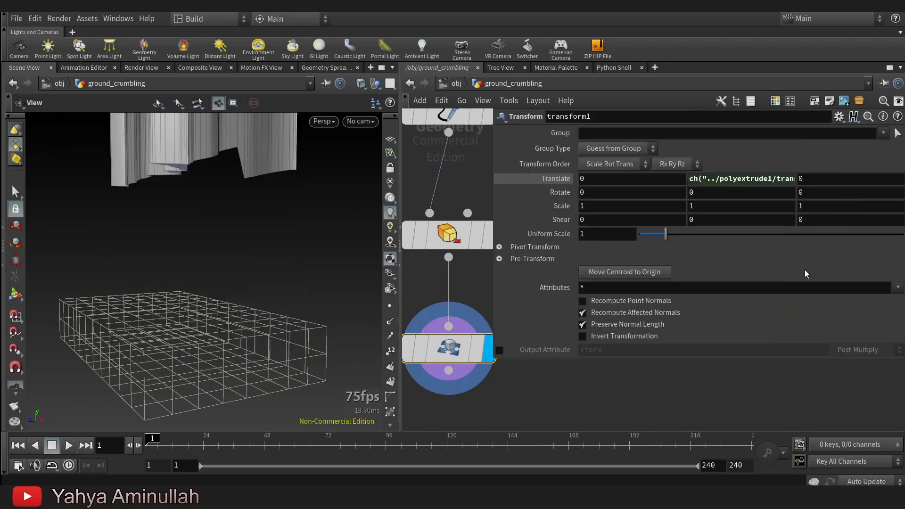
Edit the Transform node's Y translate expression to ch("../polyextrude1/translatey")/-2.
left_click(777, 183)
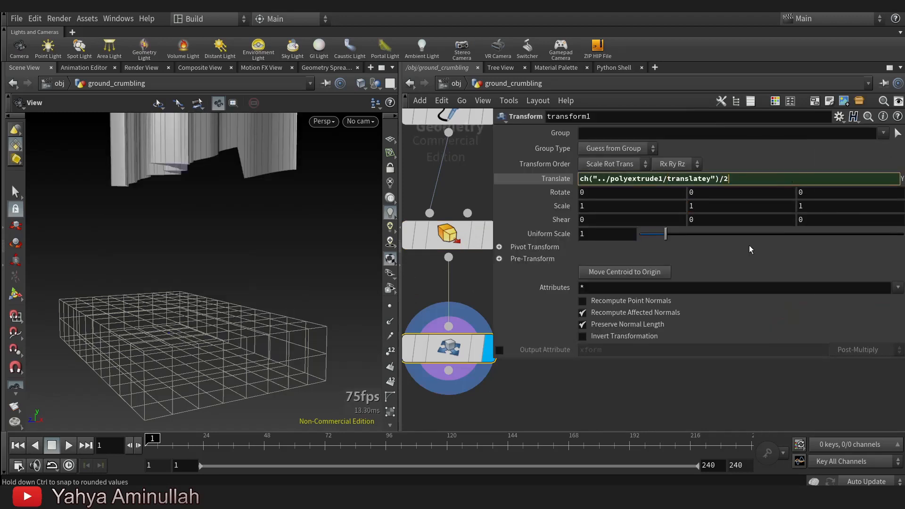
key("Return")
left_click(770, 180)
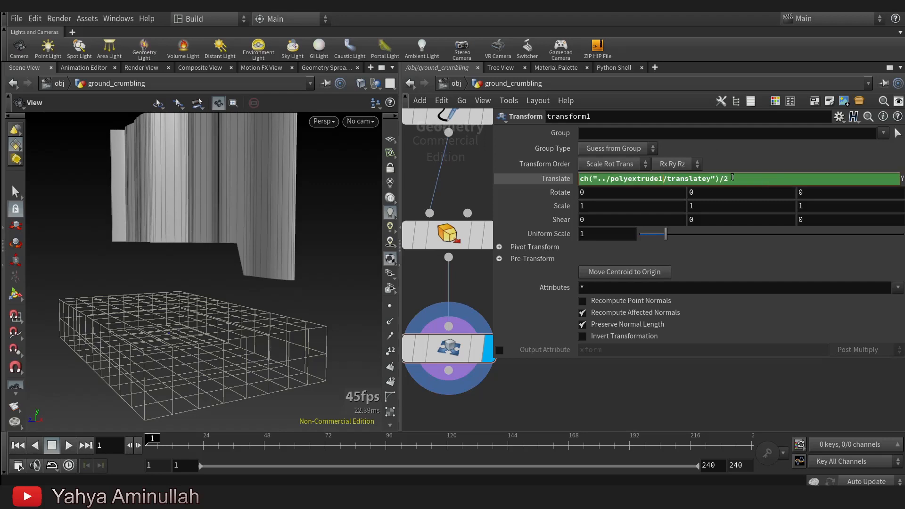
key("Return")
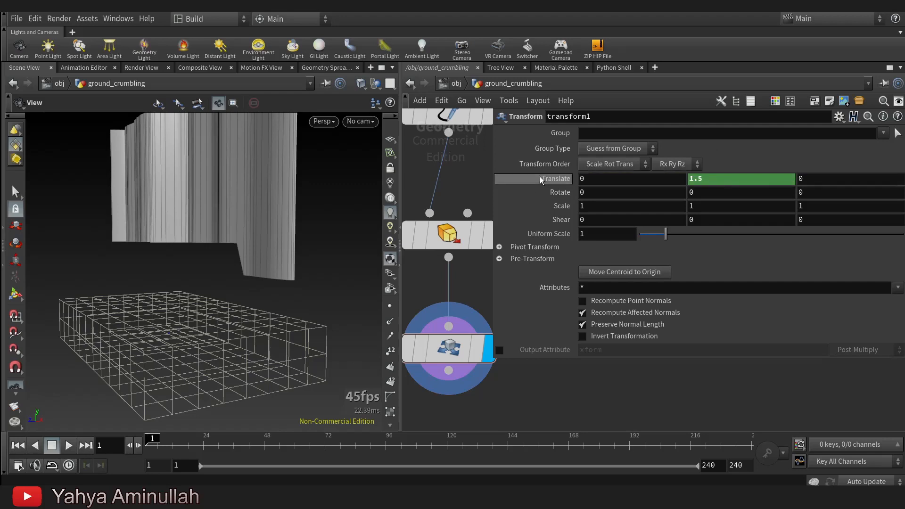
left_click(740, 181)
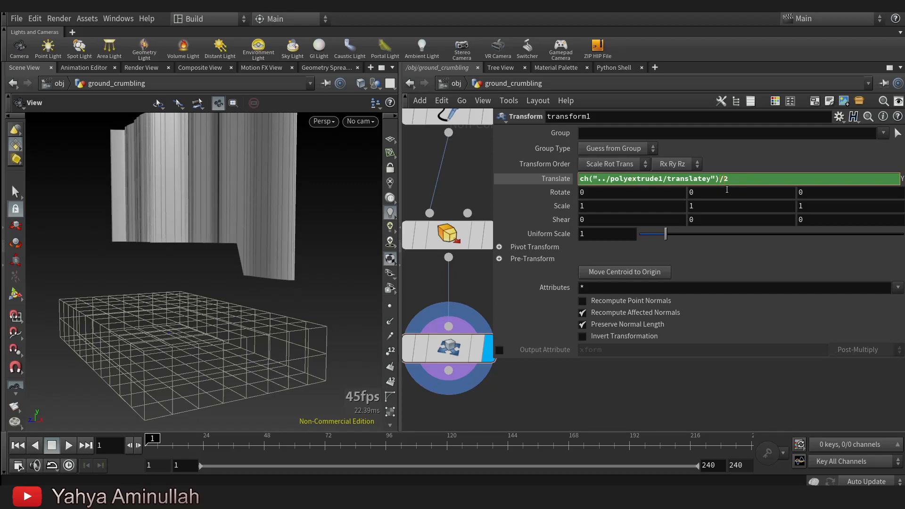
key("Return")
left_click_drag(155, 283, 185, 272)
left_click(718, 181)
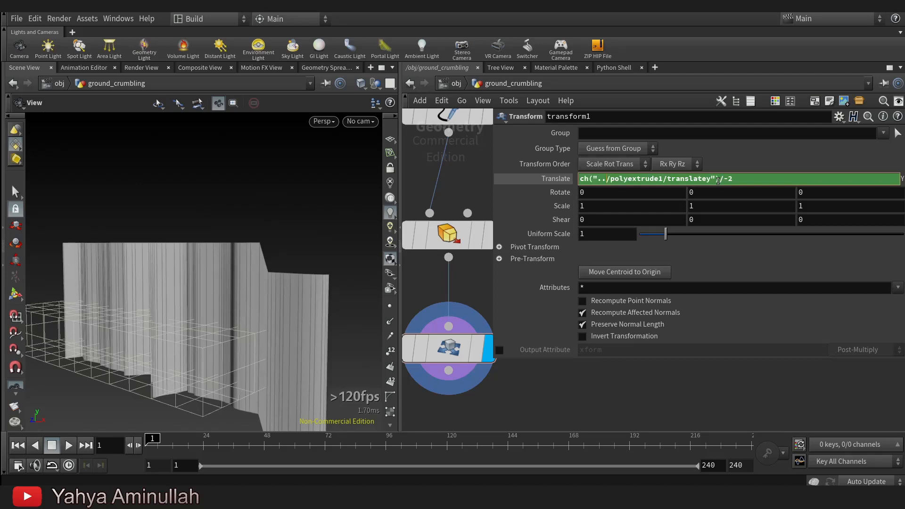
left_click(669, 395)
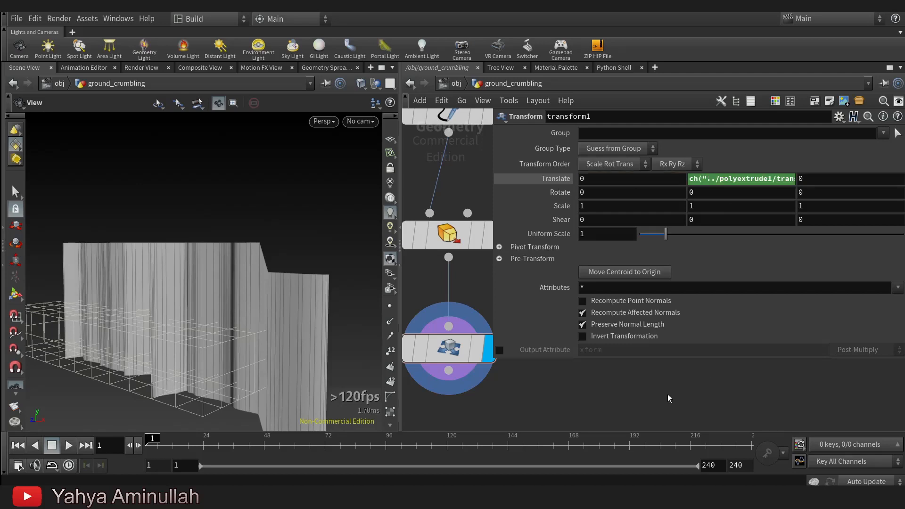
Add a Remesh node below the Transform node, connect it to the Transform's output, and display it.
left_click_drag(495, 320, 623, 320)
left_click_drag(89, 283, 142, 309)
scroll(451, 293, "down", 2)
middle_click_drag(504, 339, 559, 241)
key("Tab")
type("re")
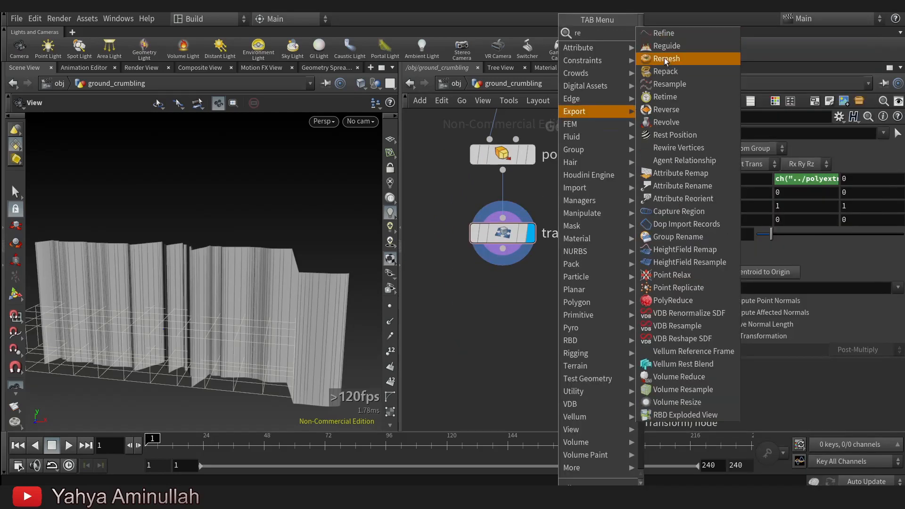
left_click(665, 58)
left_click(488, 327)
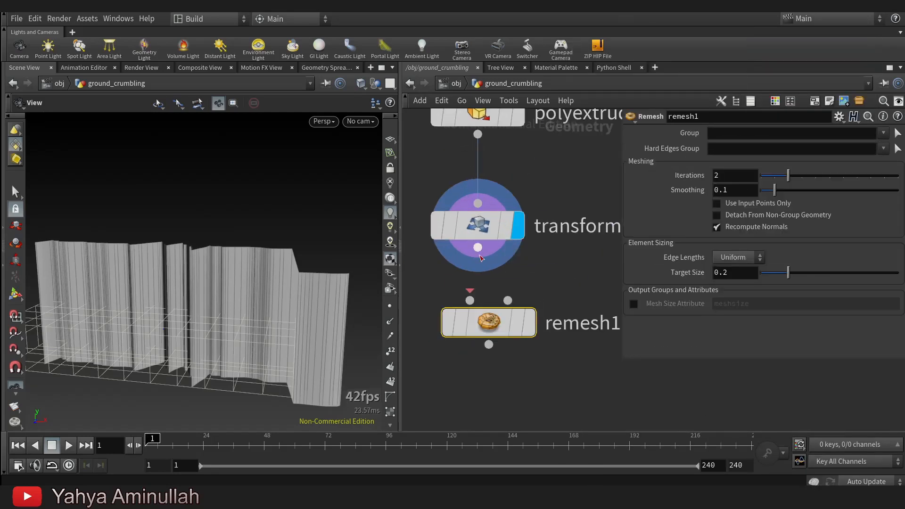
left_click(529, 323)
Add a Mountain node below the Remesh node, connect it to the Remesh output, and display it.
left_click_drag(262, 259, 189, 274)
scroll(541, 273, "down", 3)
middle_click_drag(491, 368, 494, 309)
scroll(494, 310, "up", 3)
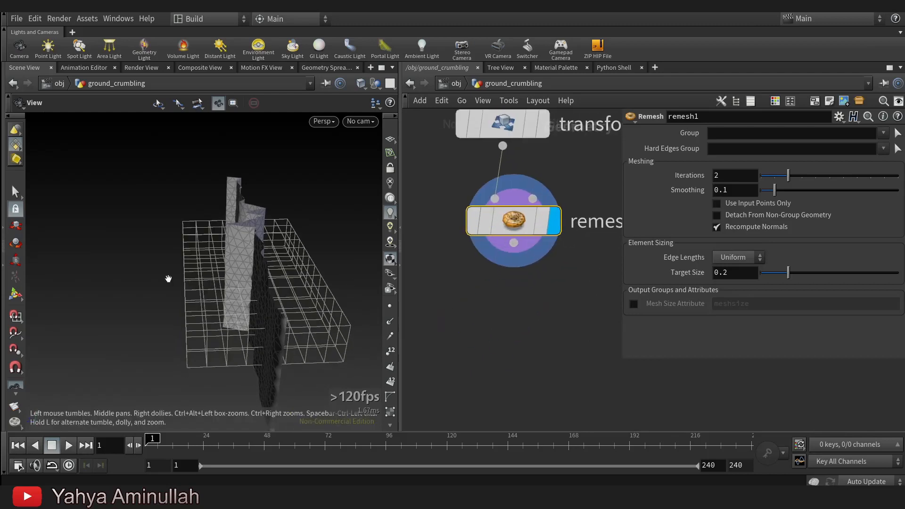
left_click_drag(168, 279, 192, 275)
key("Tab")
type("m")
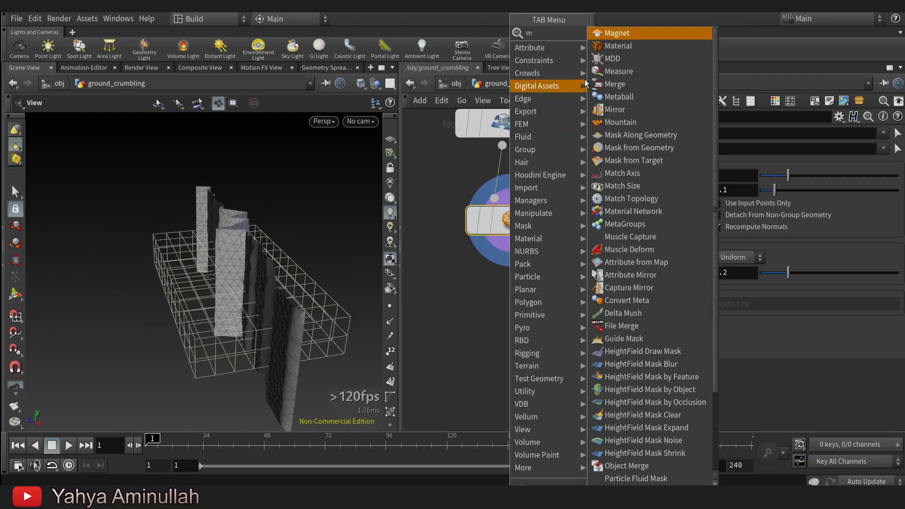
type("o")
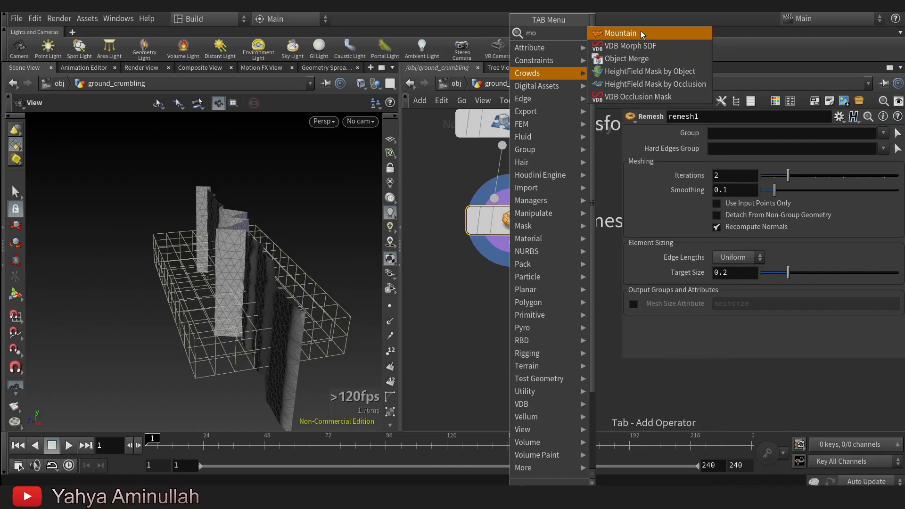
left_click(641, 31)
left_click(520, 320)
left_click_drag(515, 250, 553, 304)
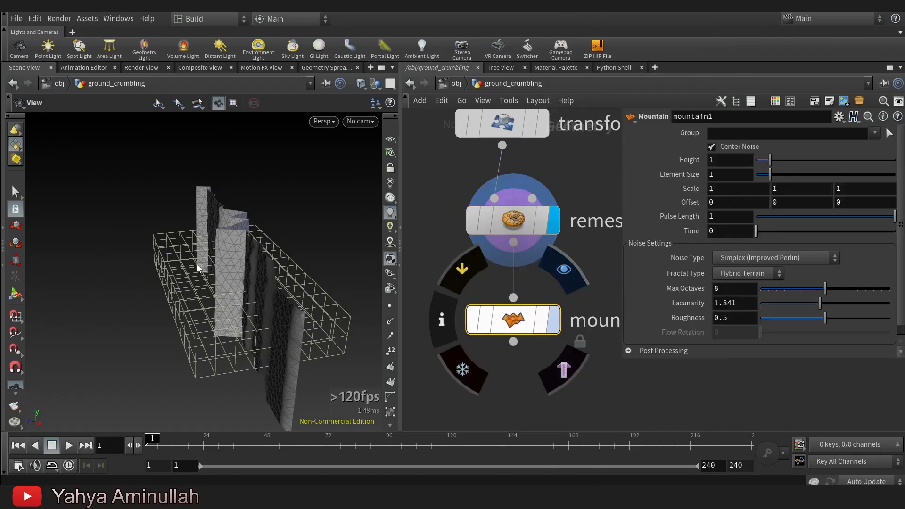
key("Tab")
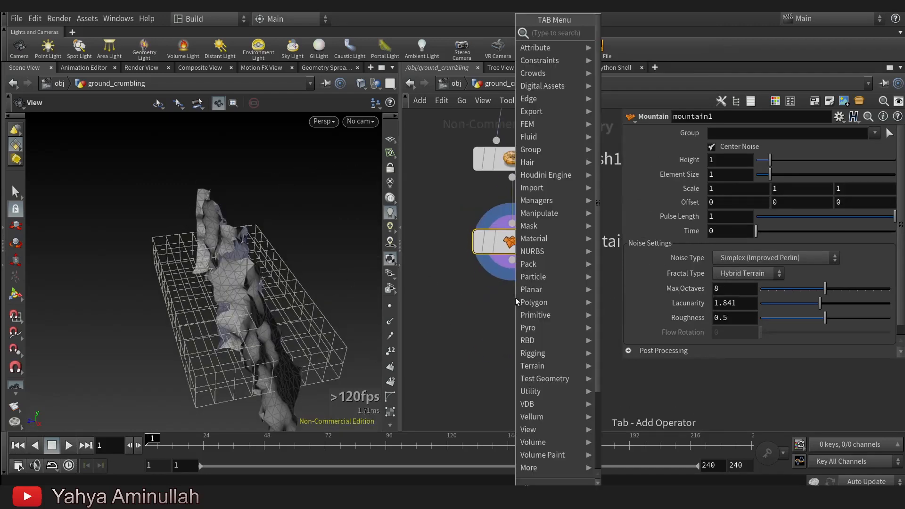
type("sca")
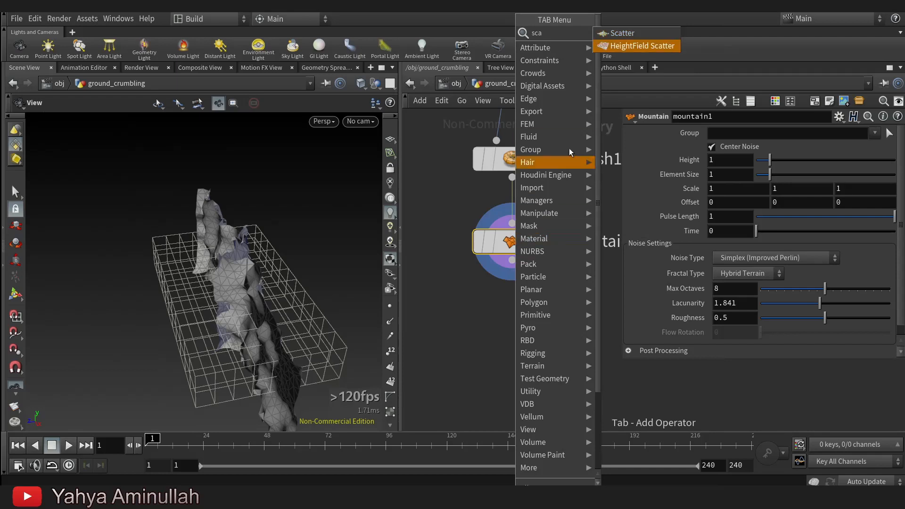
key("Escape")
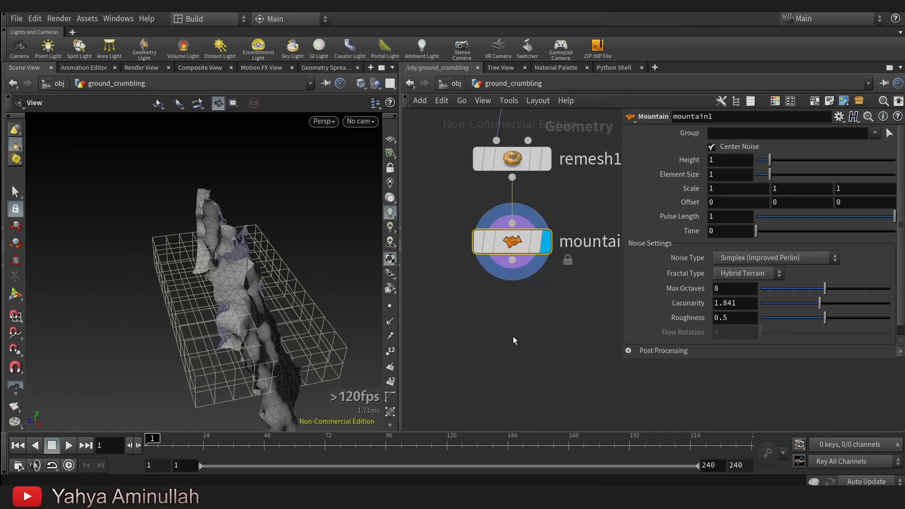
key("Tab")
type("vdbfr")
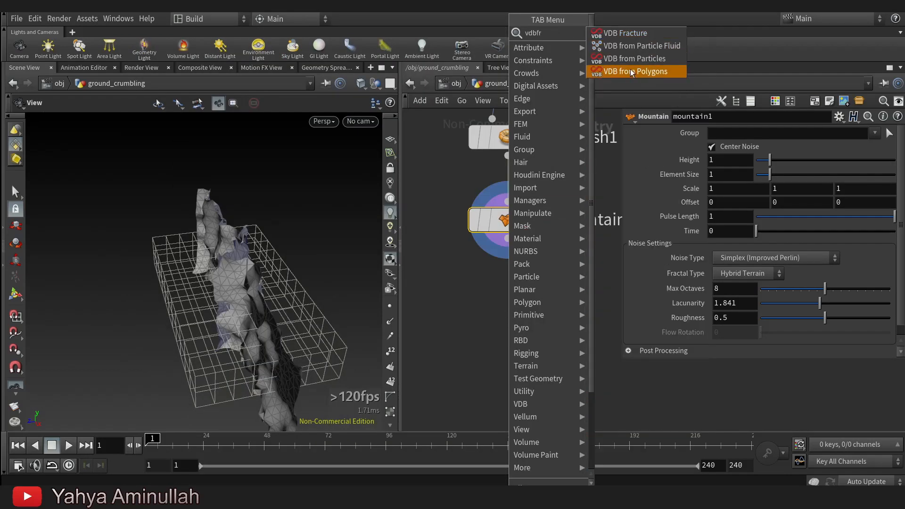
key("Return")
key("Escape")
key("Tab")
key("Escape")
key("f")
mouse_move(542, 285)
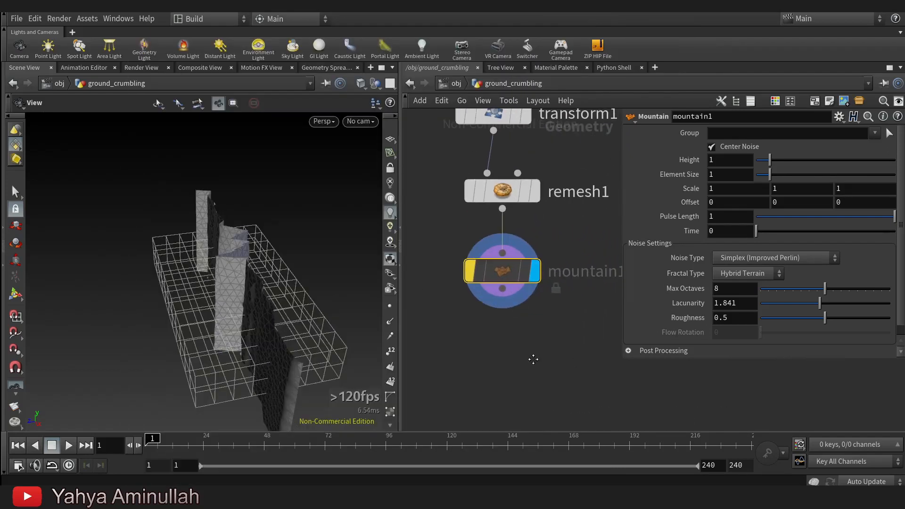
Add a VDB from Particles node below the Mountain node, connected to its output, and display it.
key("Tab")
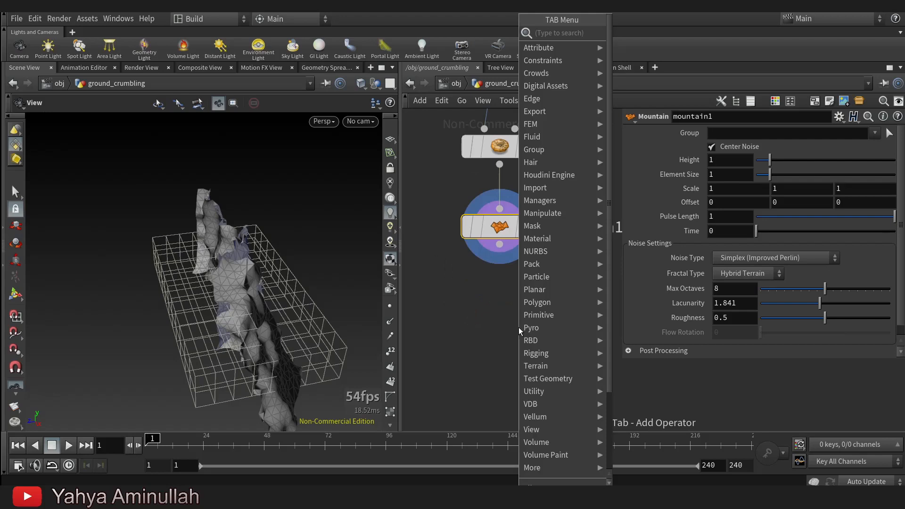
type("vdb f")
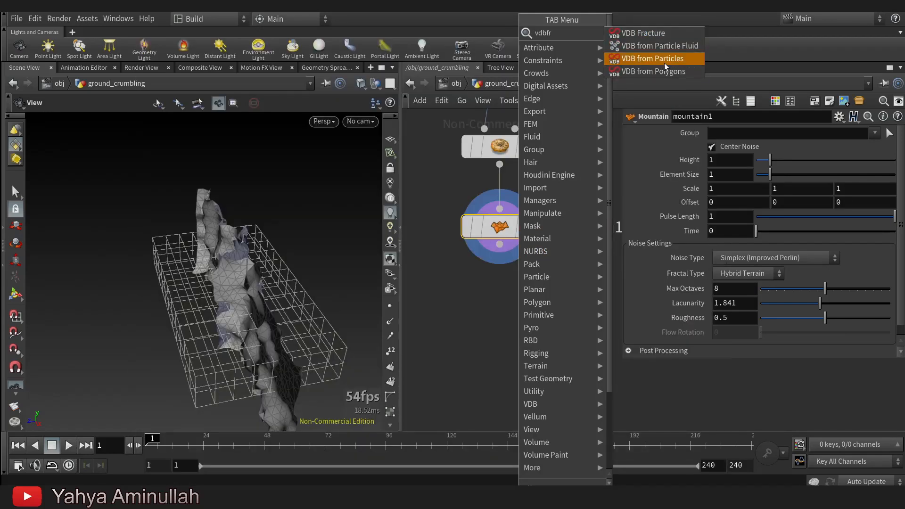
left_click(660, 63)
left_click(503, 330)
mouse_move(495, 336)
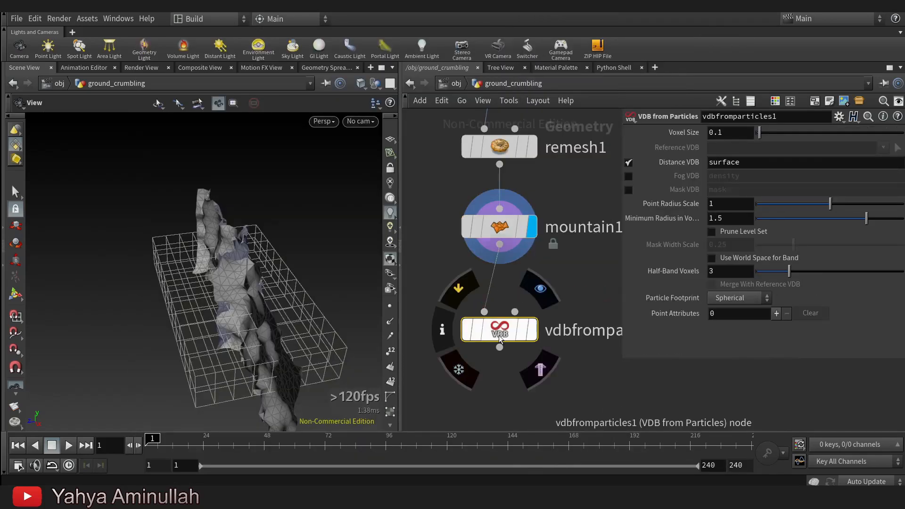
left_click(536, 297)
Switch the VDB from Particles output from Distance VDB to Fog VDB and set Point Radius Scale to 0.373.
left_click_drag(272, 293, 241, 278)
left_click(629, 162)
left_click(630, 177)
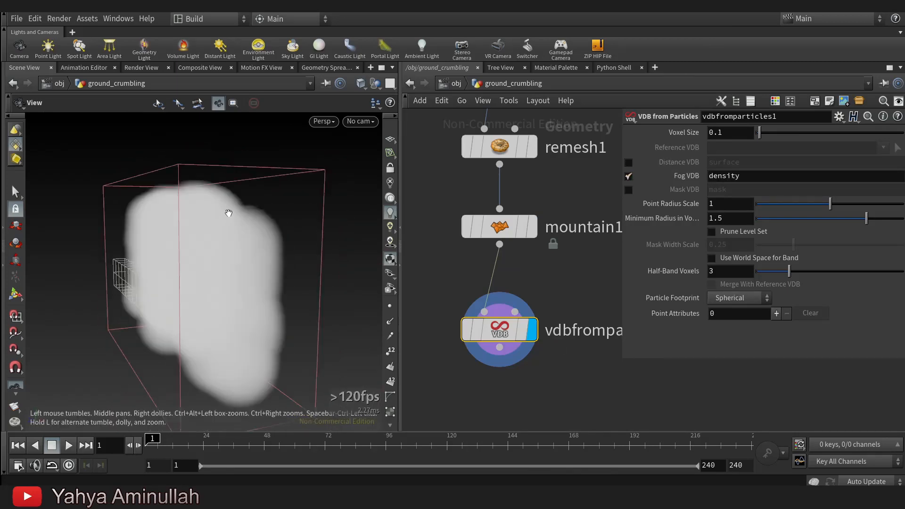
left_click_drag(826, 208, 785, 211)
left_click_drag(140, 208, 257, 250)
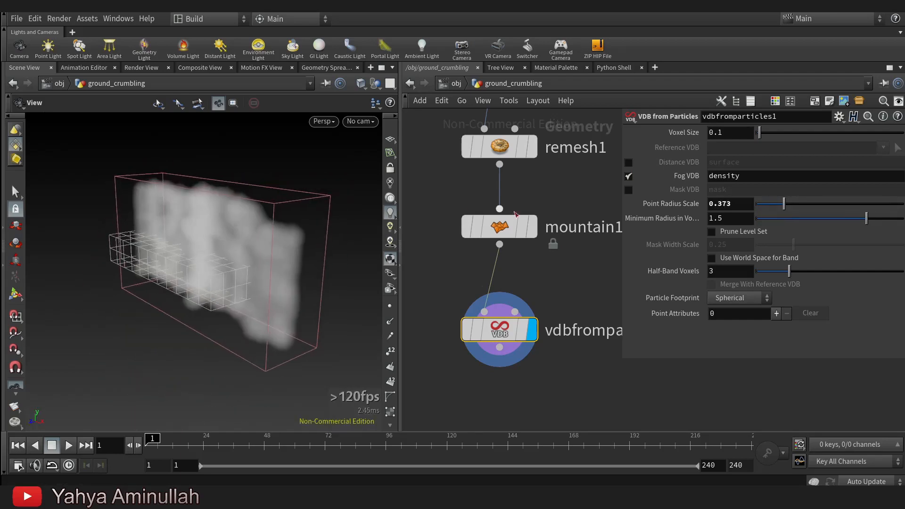
Add a Scatter node below the VDB from Particles node, connected to its output, and display it.
scroll(515, 214, "down", 2)
middle_click_drag(544, 318, 529, 267)
scroll(529, 267, "up", 2)
key("Tab")
type("sca")
left_click(638, 34)
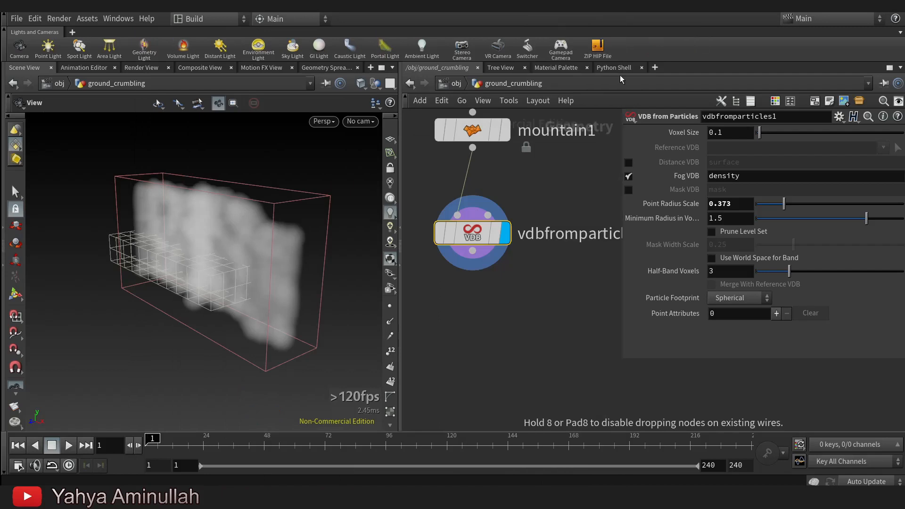
left_click(466, 319)
mouse_move(504, 286)
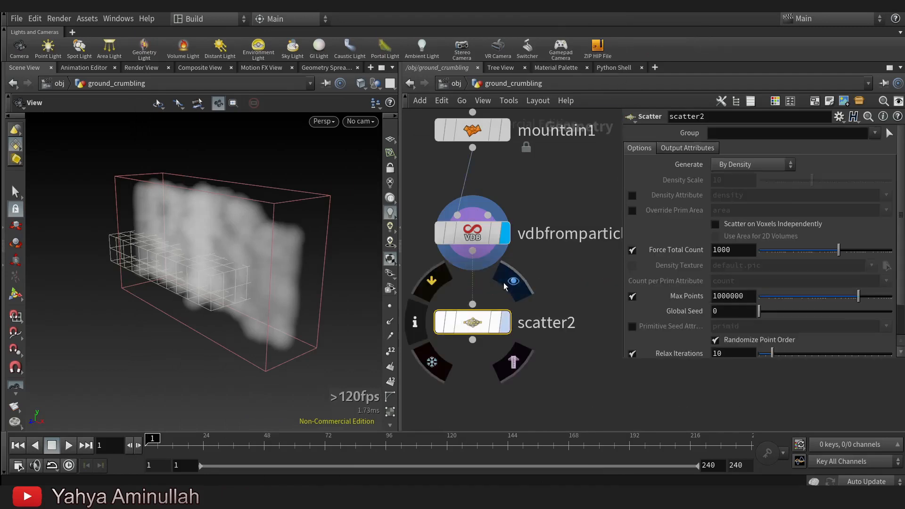
left_click_drag(230, 232, 205, 268)
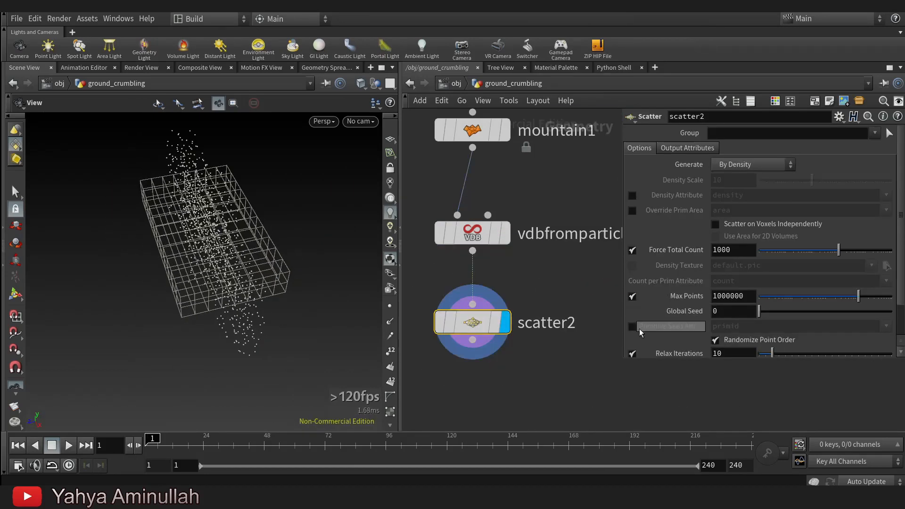
Turn off Relax Iterations on the Scatter node fed by the fog volume.
scroll(642, 333, "down", 2)
left_click(633, 316)
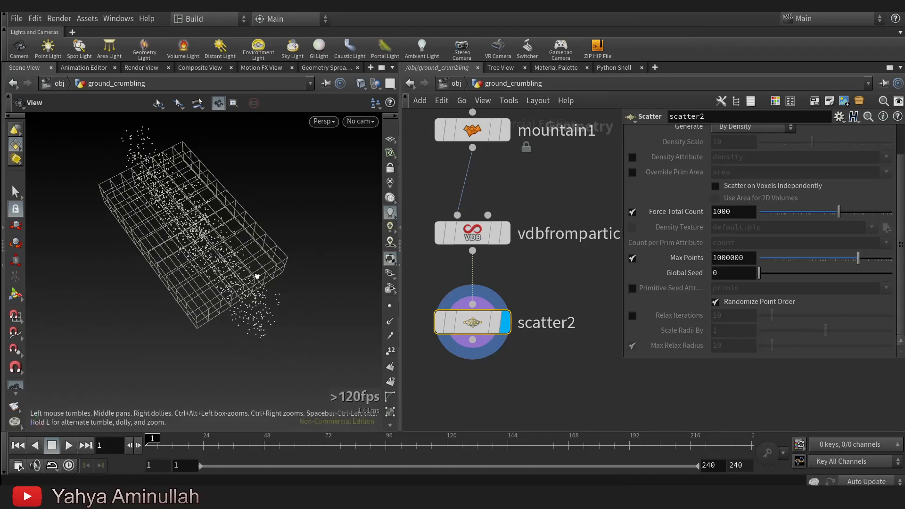
scroll(542, 245, "up", 2)
Set the VDB from Particles node's Point Radius Scale to 0.489.
left_click(518, 293)
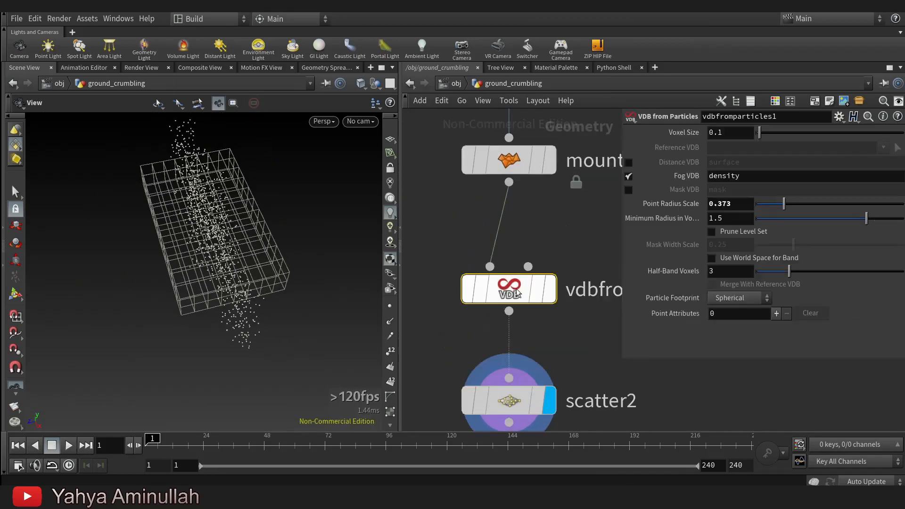
mouse_move(803, 202)
left_mouse_down()
mouse_move(791, 209)
mouse_move(823, 207)
mouse_move(793, 205)
left_mouse_up()
left_click_drag(254, 250, 293, 249)
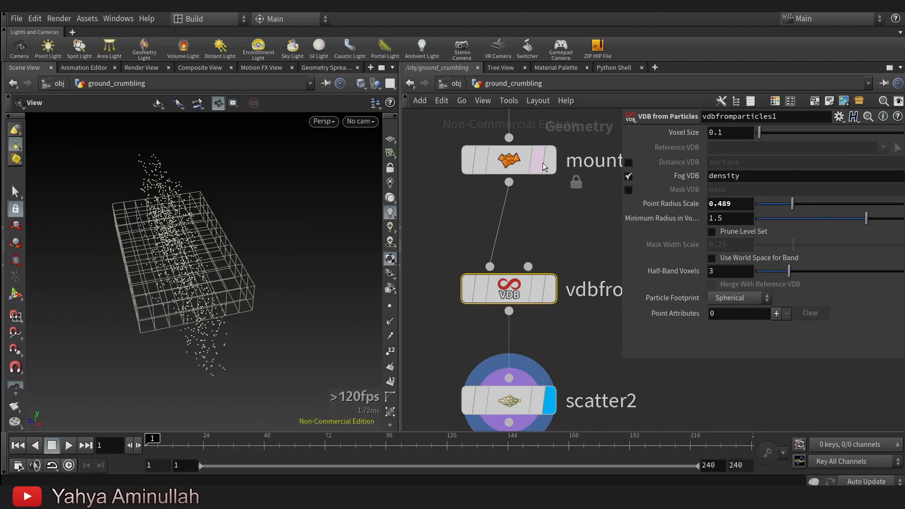
Turn off the template display of the Input Null node.
scroll(542, 165, "down", 4)
middle_click_drag(588, 309, 548, 301)
scroll(580, 257, "down", 3)
middle_click_drag(593, 243, 556, 285)
scroll(556, 273, "down", 2)
scroll(531, 242, "up", 4)
left_click_drag(540, 238, 555, 336)
middle_click_drag(602, 372, 587, 426)
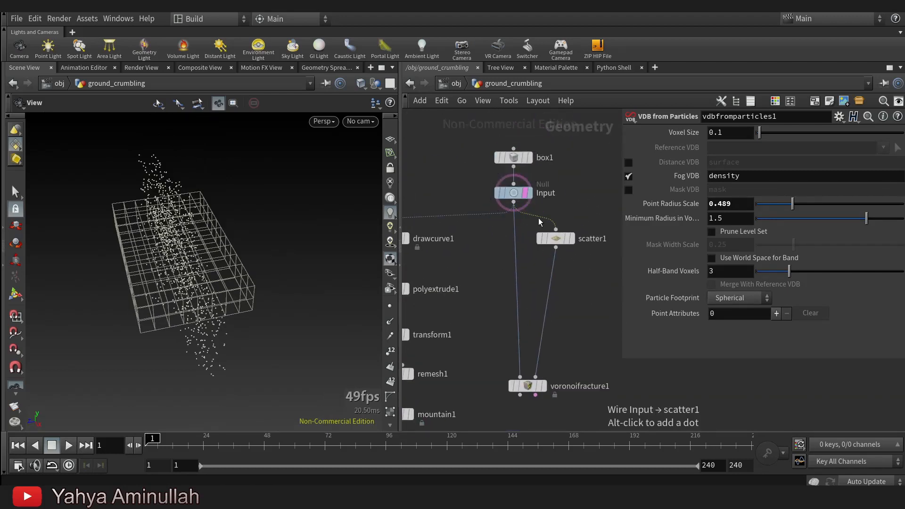
left_click(539, 208)
Add a second Voronoi Fracture node below the first one and the crack's Scatter node.
middle_click_drag(579, 379, 597, 231)
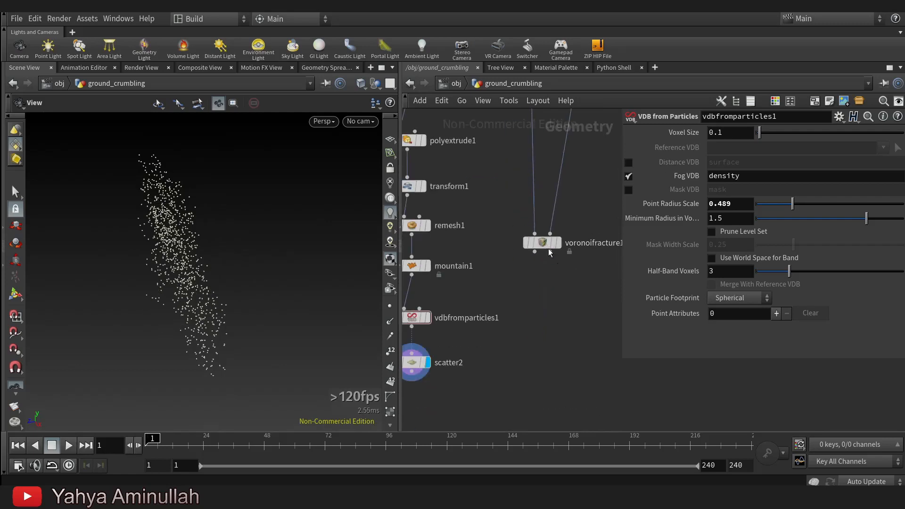
left_click_drag(549, 240, 547, 272)
middle_click_drag(563, 365, 582, 273)
key("Tab")
type("vo")
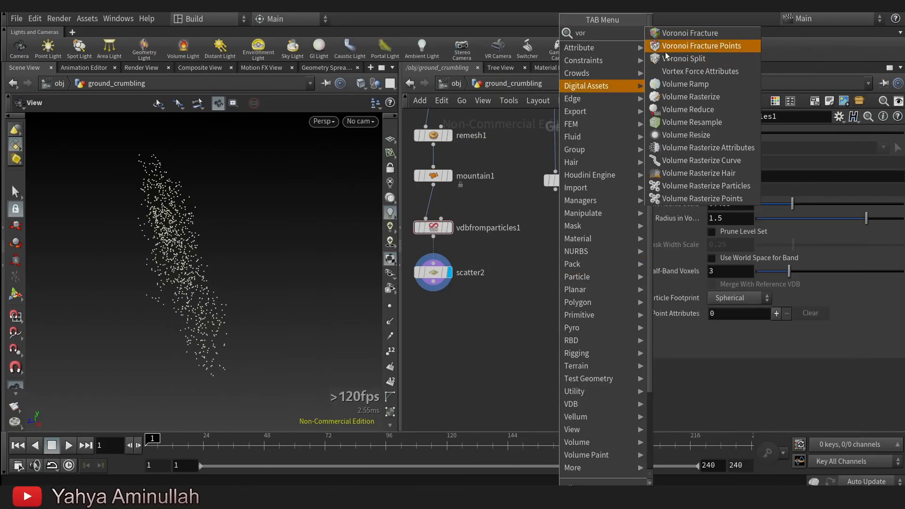
left_click(716, 32)
left_click(528, 329)
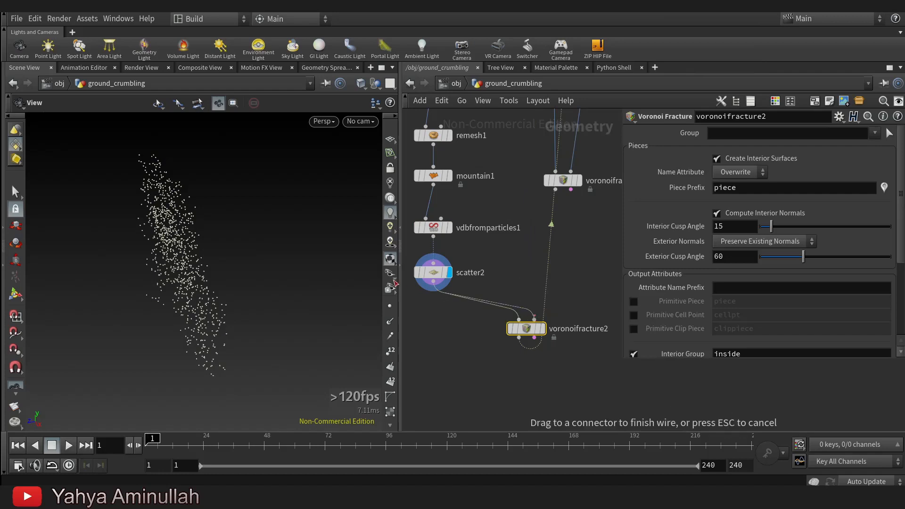
Wire the first Voronoi Fracture's output into the second one's geometry input, keeping scatter2 as its points, and display it.
left_click_drag(519, 319, 560, 208)
left_click_drag(527, 329, 533, 329)
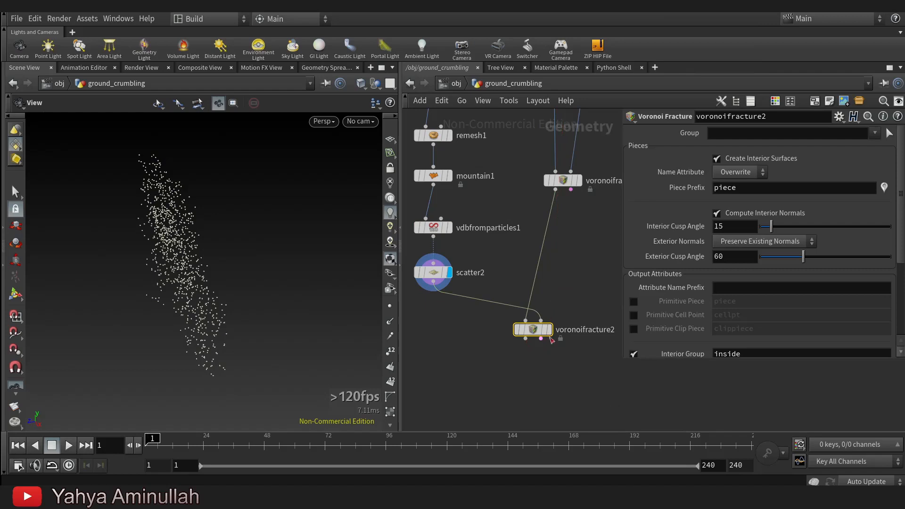
left_click(589, 308)
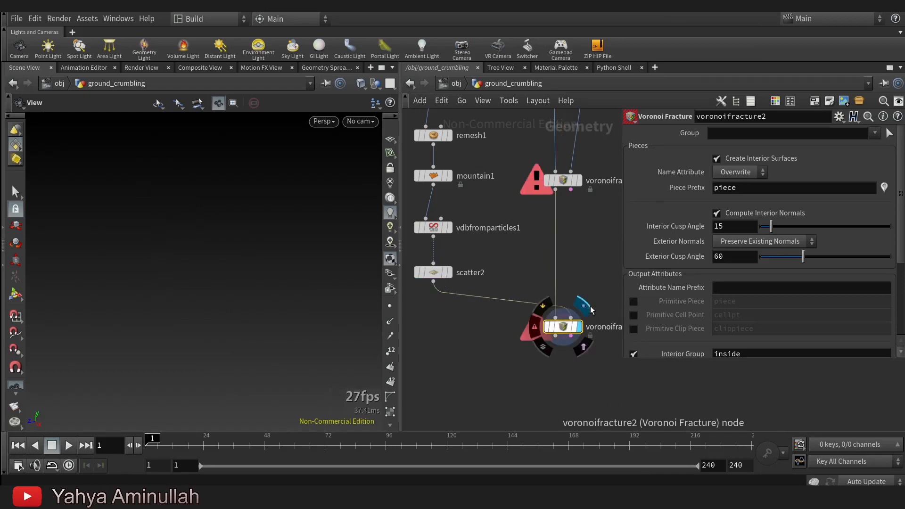
Reconnect the Input Null's output to the input of scatter1.
scroll(567, 228, "down", 2)
middle_click_drag(615, 172, 557, 394)
scroll(528, 299, "up", 3)
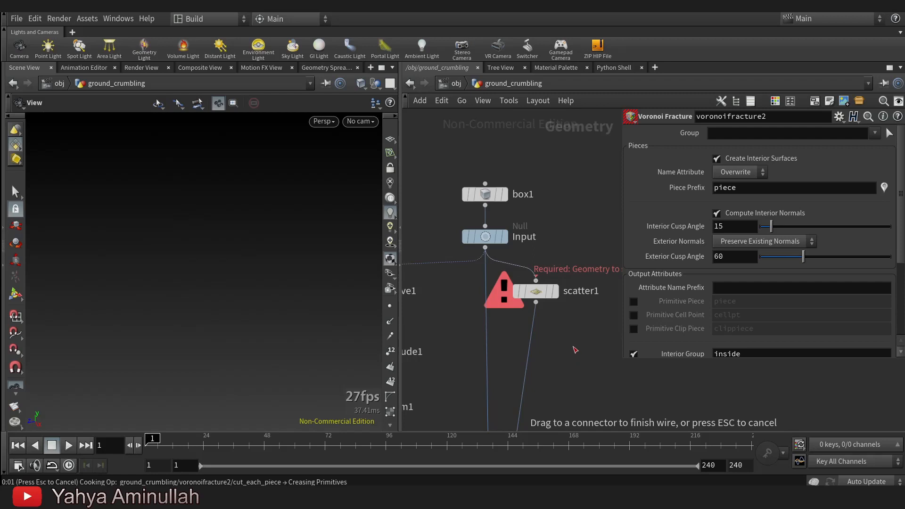
mouse_move(301, 311)
left_mouse_down()
mouse_move(298, 302)
mouse_move(297, 312)
left_mouse_up()
scroll(485, 310, "down", 2)
scroll(622, 335, "up", 2)
scroll(499, 309, "up", 3)
Select scatter1, display the Input Null, and inspect the box geometry that feeds the scattering.
left_click(515, 335)
middle_click_drag(550, 284, 616, 368)
mouse_move(451, 253)
left_click(491, 210)
left_click_drag(201, 302, 278, 303)
middle_click_drag(527, 317, 491, 233)
key("Tab")
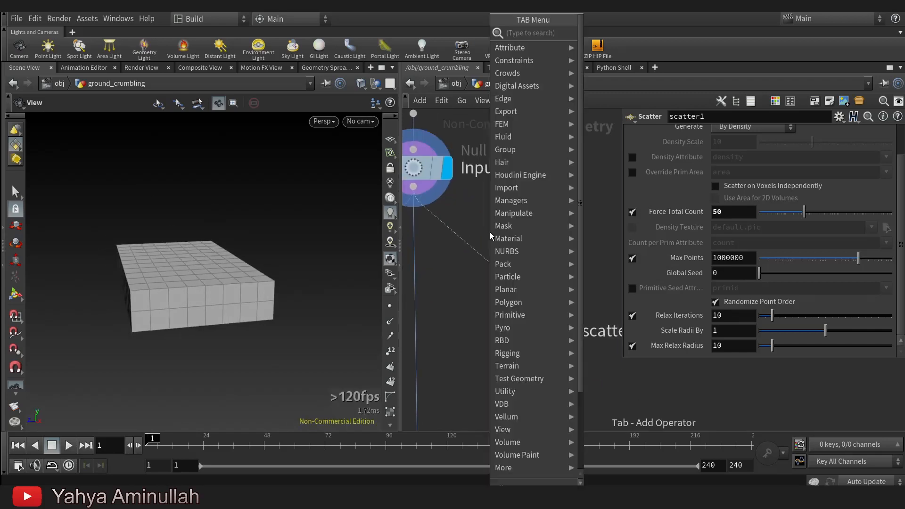
left_click(166, 249)
scroll(166, 253, "up", 4)
left_click_drag(252, 283, 257, 306)
middle_click_drag(495, 222, 509, 259)
scroll(510, 259, "down", 1)
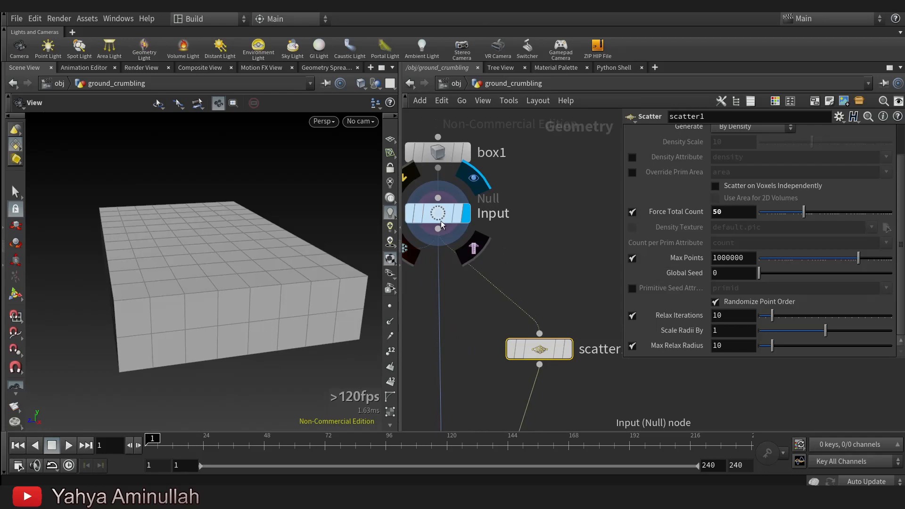
Add an IsoOffset node between the levels of the Input Null and scatter1.
key("Tab")
type("i")
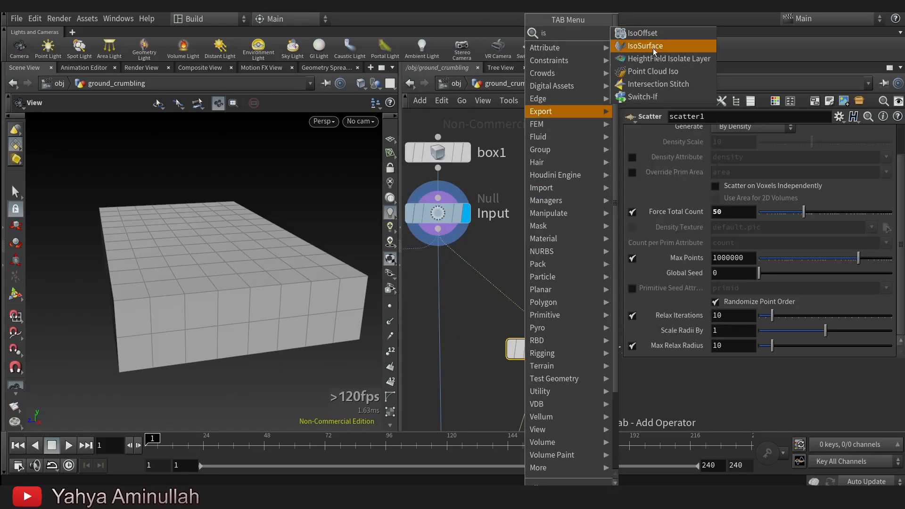
left_click(653, 48)
left_click(509, 285)
left_click_drag(512, 288, 549, 268)
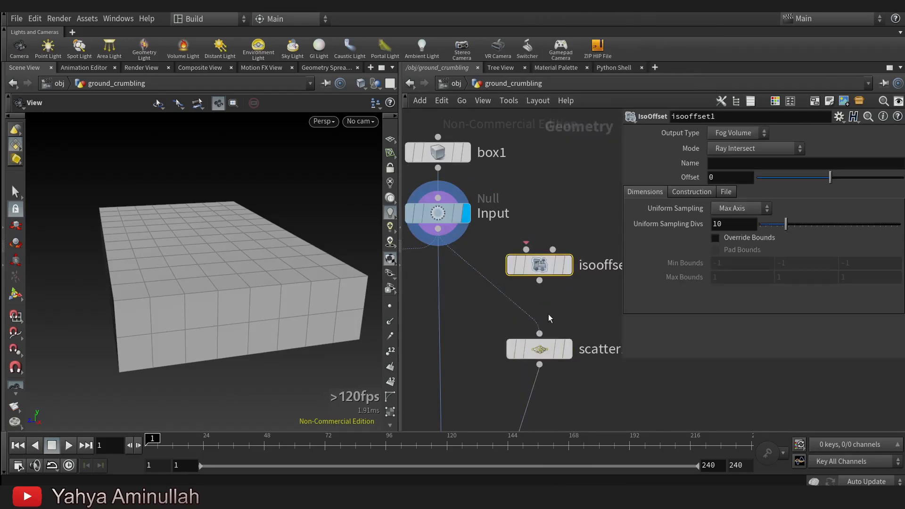
Display scatter1 with the Input Null templated as a wireframe and examine where the points lie on the box.
left_click(568, 349)
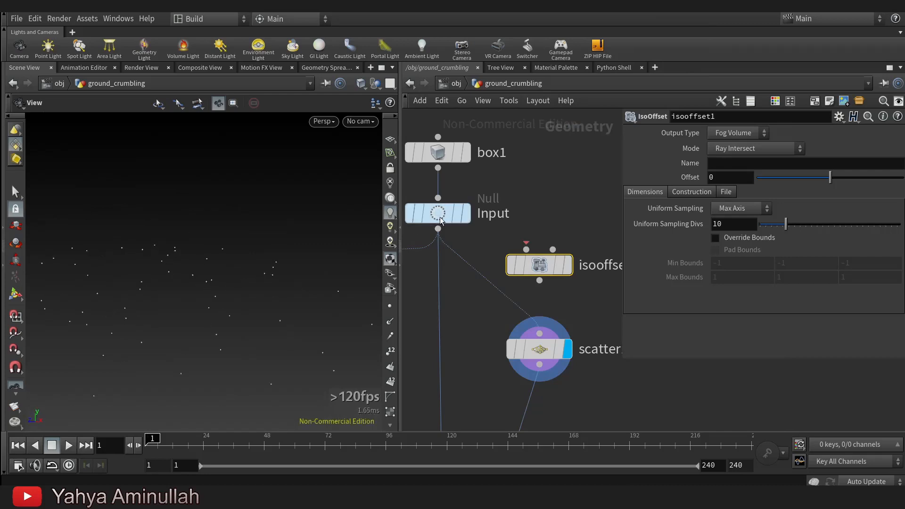
left_click(457, 213)
right_click_drag(119, 304, 411, 304)
left_click_drag(212, 273, 266, 290)
right_click_drag(286, 280, 36, 347)
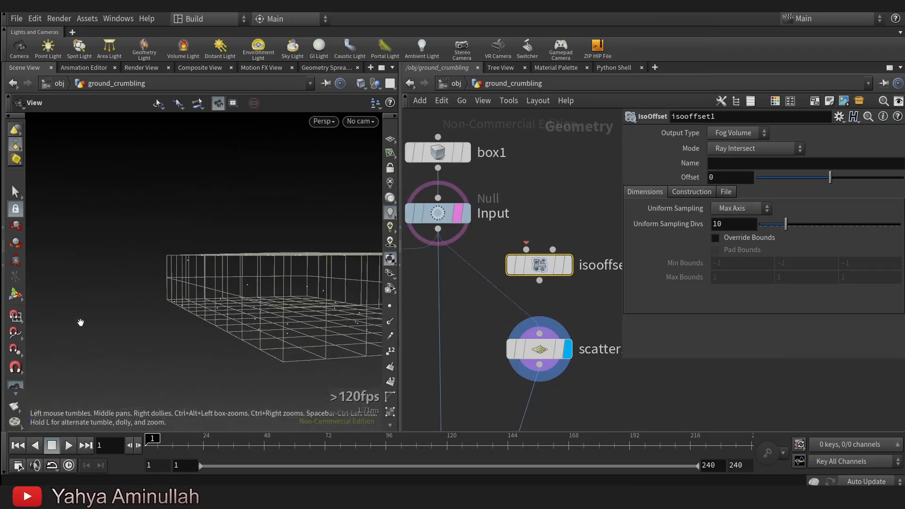
left_click_drag(221, 283, 344, 285)
Insert the IsoOffset node into the wire between Input and scatter1, display it, and set Uniform Sampling Divs to 50.
left_click_drag(540, 270, 541, 301)
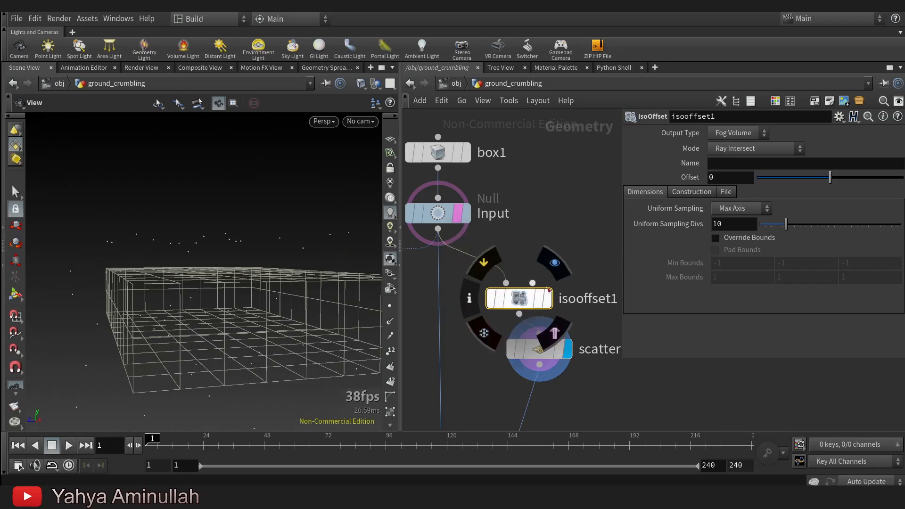
left_click(558, 294)
left_click_drag(787, 225, 901, 226)
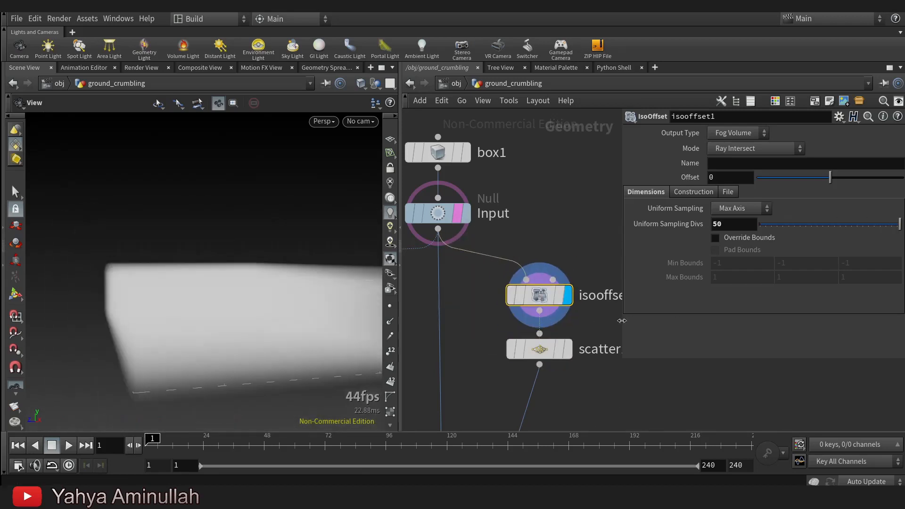
Display scatter1 and examine how its points are distributed inside the wireframe box.
left_click(567, 350)
left_click_drag(284, 291, 196, 310)
right_click_drag(196, 310, 255, 283)
left_click_drag(255, 283, 228, 267)
right_click_drag(228, 267, 115, 292)
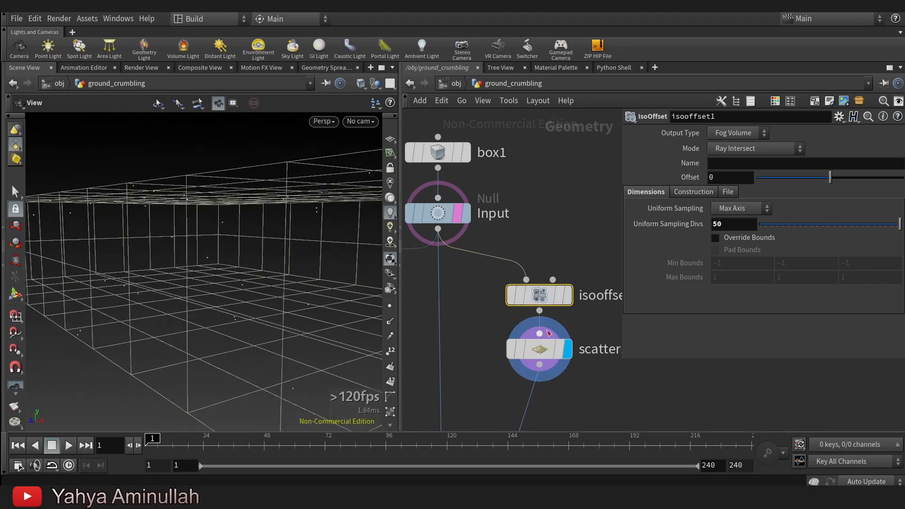
Move scatter1 further below the IsoOffset node and set its Scale Radii By to 0.548.
left_click_drag(539, 350, 540, 376)
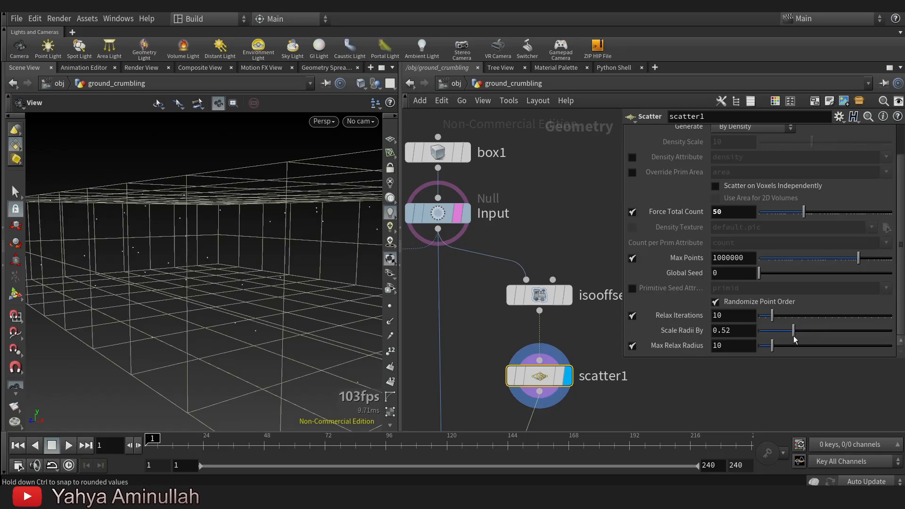
left_click_drag(255, 279, 156, 277)
right_click_drag(156, 277, 289, 253)
left_click_drag(289, 253, 377, 257)
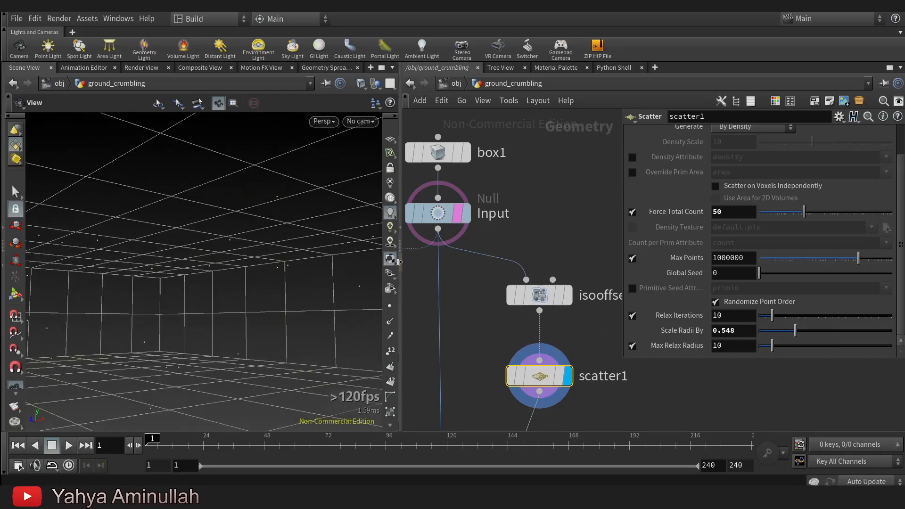
Turn on point display in the viewport and set scatter1's Scale Radii By to 0.391.
left_click(391, 307)
mouse_move(265, 302)
left_mouse_down()
mouse_move(228, 303)
mouse_move(259, 305)
left_mouse_up()
right_click_drag(259, 305, 232, 319)
left_click_drag(233, 320, 208, 288)
right_click_drag(207, 288, 164, 281)
left_click_drag(164, 281, 245, 267)
right_click_drag(244, 267, 231, 281)
Set scatter1's Force Total Count to 100.
left_click_drag(231, 281, 236, 301)
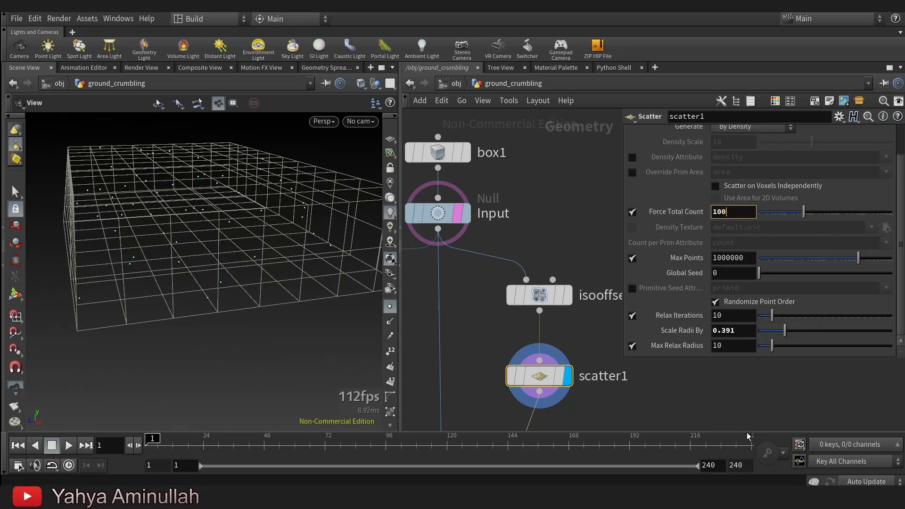
left_click_drag(241, 209, 223, 267)
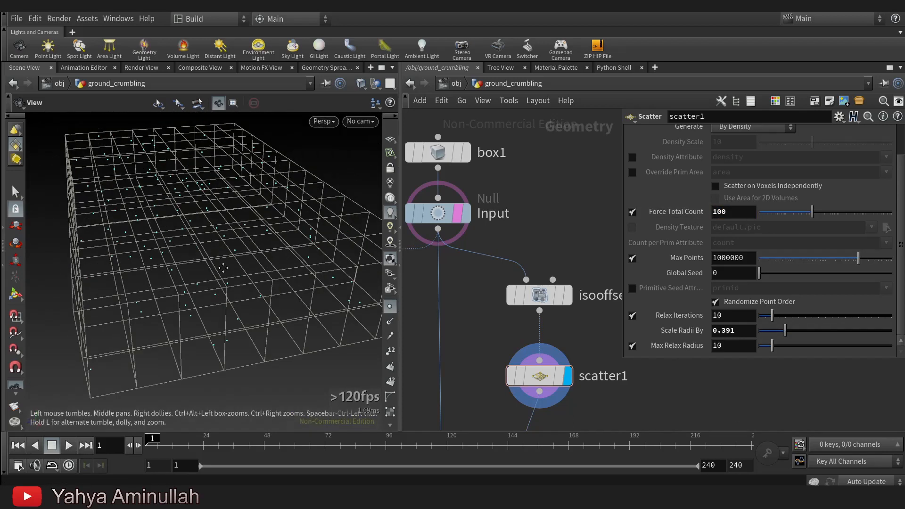
right_click_drag(222, 267, 207, 264)
Turn the Input Null's wireframe template off so only the scattered points are shown.
scroll(538, 277, "down", 3)
middle_click_drag(540, 280, 542, 238)
left_click(509, 213)
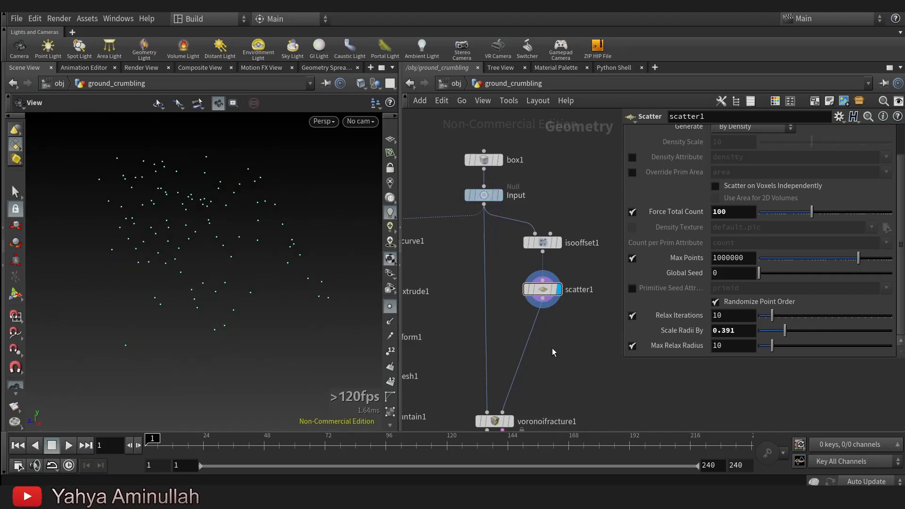
Display the second Voronoi Fracture node to show the combined fracture of the box.
middle_click_drag(552, 349, 556, 204)
scroll(530, 366, "up", 3)
middle_click_drag(529, 366, 540, 215)
scroll(520, 280, "up", 1)
mouse_move(541, 282)
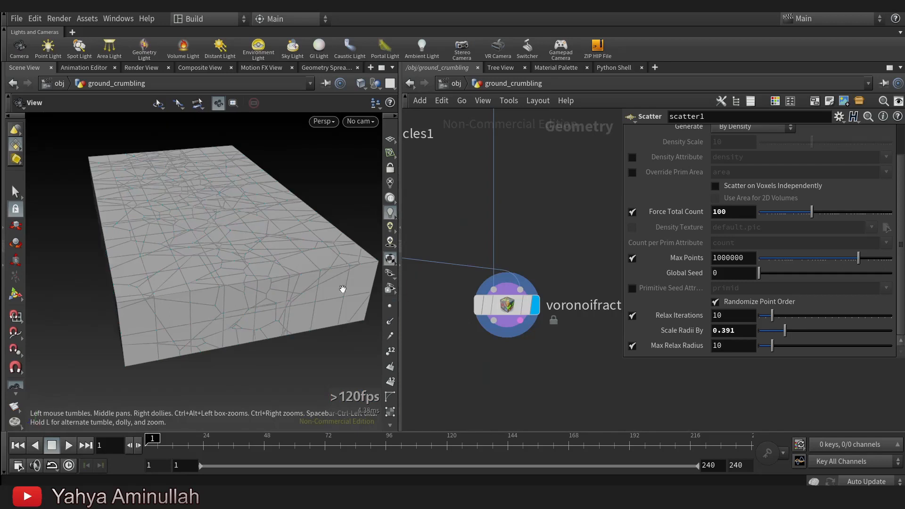
Add an Exploded View node fed by voronoifracture2 and display the separated pieces with a Visualize node.
left_click_drag(343, 289, 222, 210)
middle_click_drag(570, 378, 565, 338)
key("Tab")
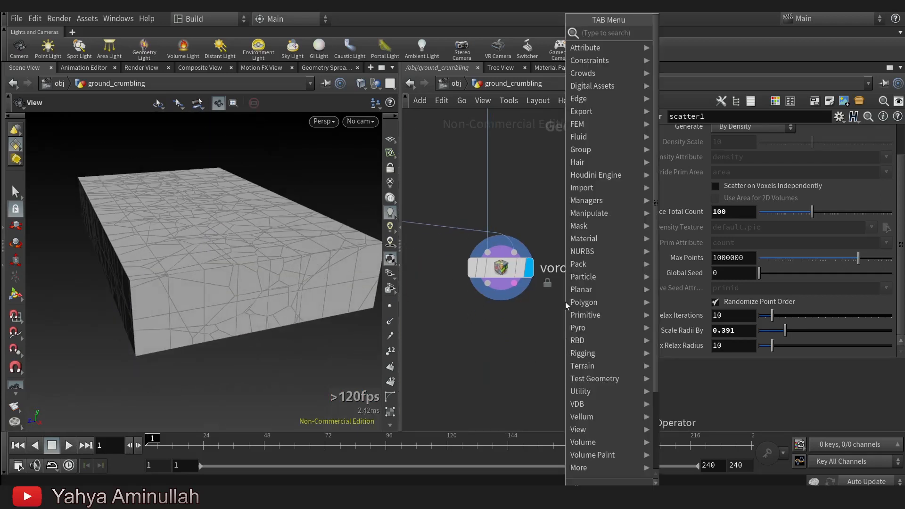
type("ex")
left_click(700, 37)
left_click(570, 376)
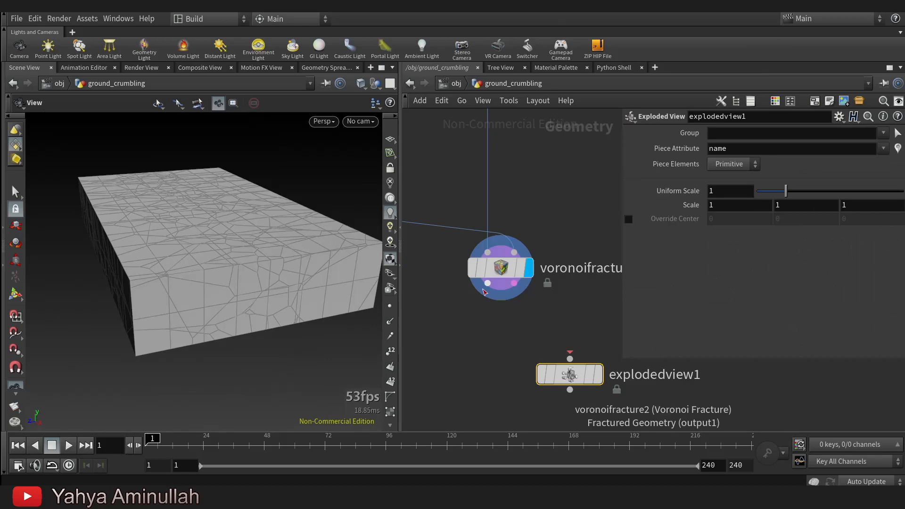
left_click(598, 375)
left_click_drag(245, 283, 227, 214)
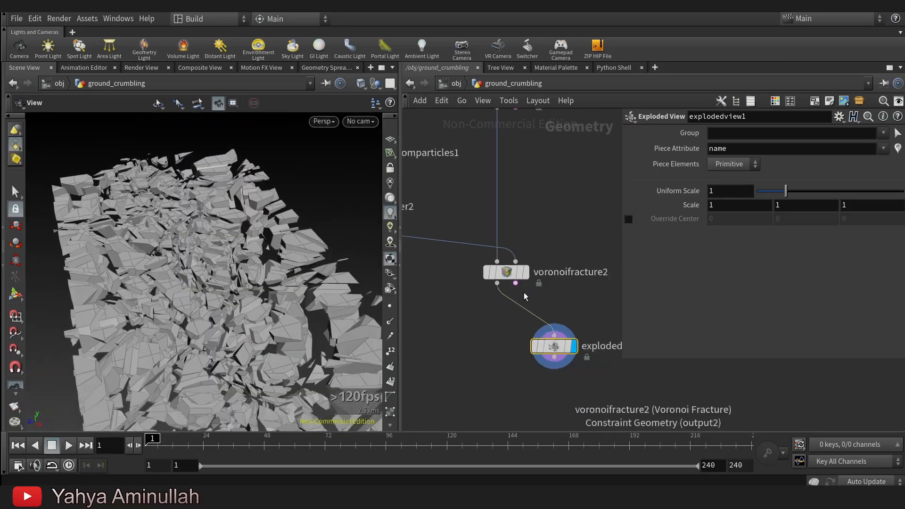
scroll(519, 283, "down", 2)
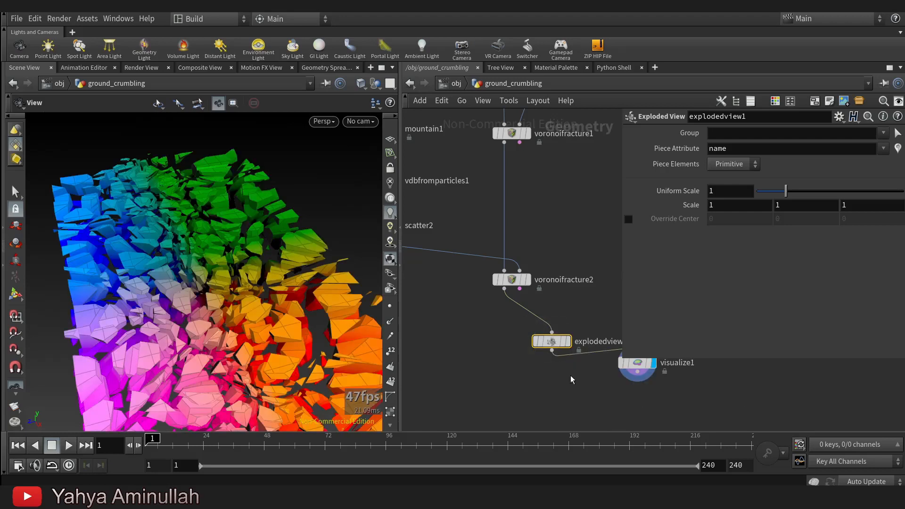
Delete the explodedview1 and visualize1 nodes below voronoifracture2.
scroll(522, 383, "down", 1)
left_click_drag(599, 405, 438, 340)
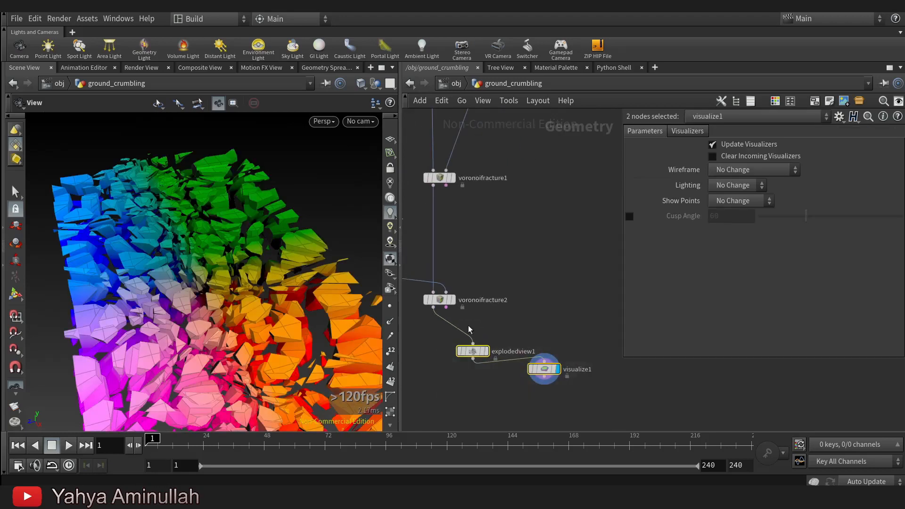
key("Delete")
scroll(547, 309, "up", 4)
left_click_drag(238, 340, 222, 281)
scroll(504, 342, "down", 1)
Branch a Null node off drawcurve1's output and display it to show only the drawn crack curve.
mouse_move(544, 355)
middle_mouse_down()
mouse_move(548, 341)
mouse_move(517, 374)
mouse_move(530, 387)
middle_mouse_up()
scroll(548, 341, "down", 2)
mouse_move(495, 353)
middle_mouse_down()
mouse_move(524, 392)
mouse_move(472, 334)
middle_mouse_up()
scroll(453, 267, "up", 2)
scroll(550, 351, "down", 1)
middle_click_drag(562, 382, 535, 409)
scroll(486, 385, "down", 2)
middle_click_drag(425, 314, 480, 370)
middle_click_drag(457, 218, 471, 264)
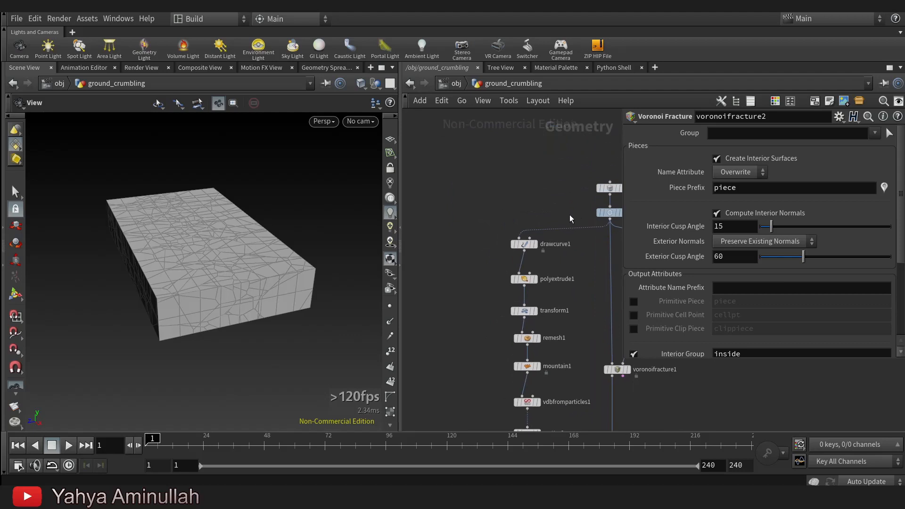
scroll(534, 247, "up", 3)
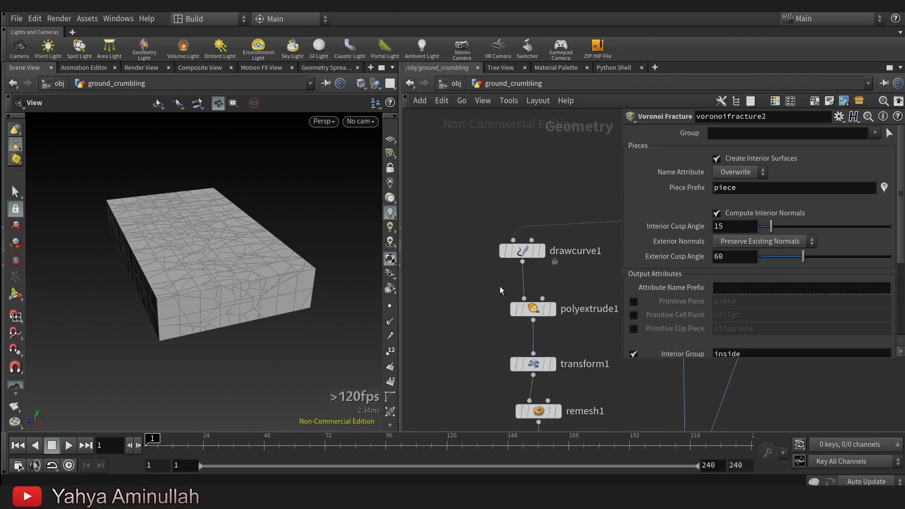
middle_click_drag(500, 290, 551, 269)
left_click(573, 239)
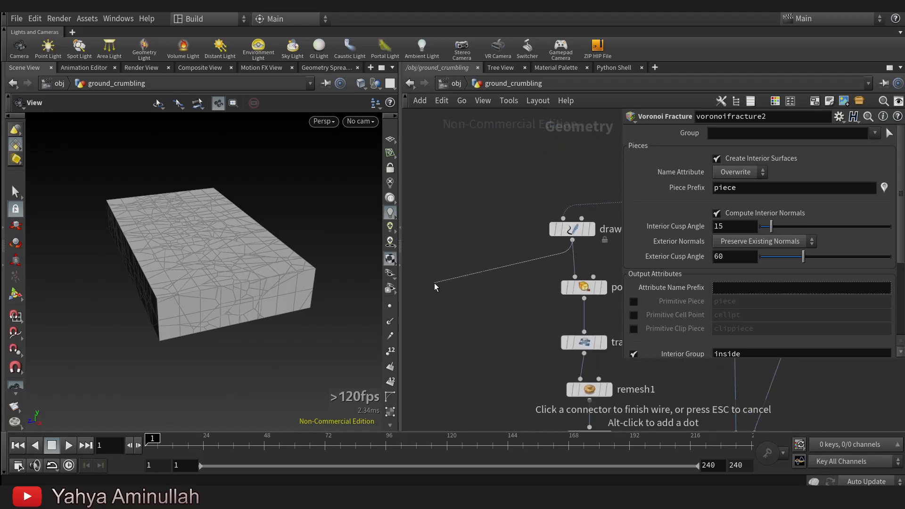
key("Tab")
type("nul")
left_click(541, 36)
left_click(434, 283)
middle_click_drag(471, 306, 529, 298)
scroll(488, 284, "up", 2)
left_click(531, 239)
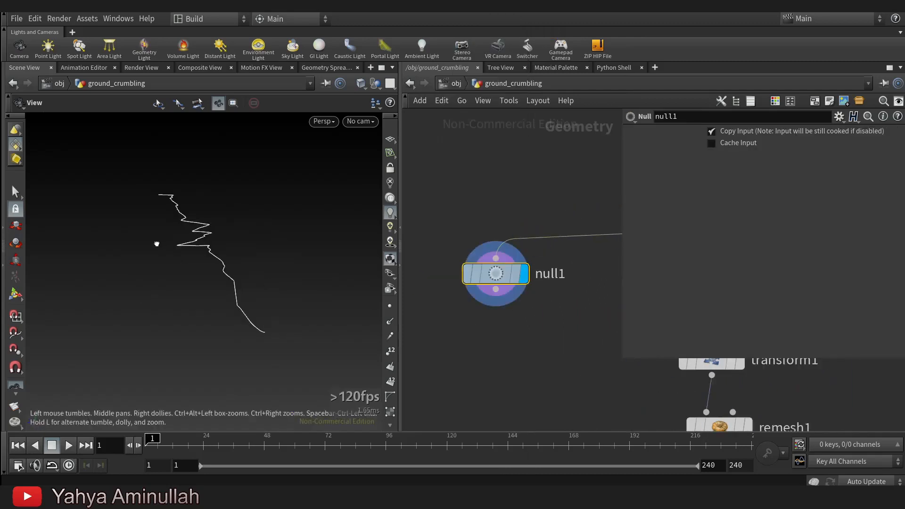
Add a Resample node below null1 and display its result.
key("Tab")
type("res")
key("Return")
left_click(511, 302)
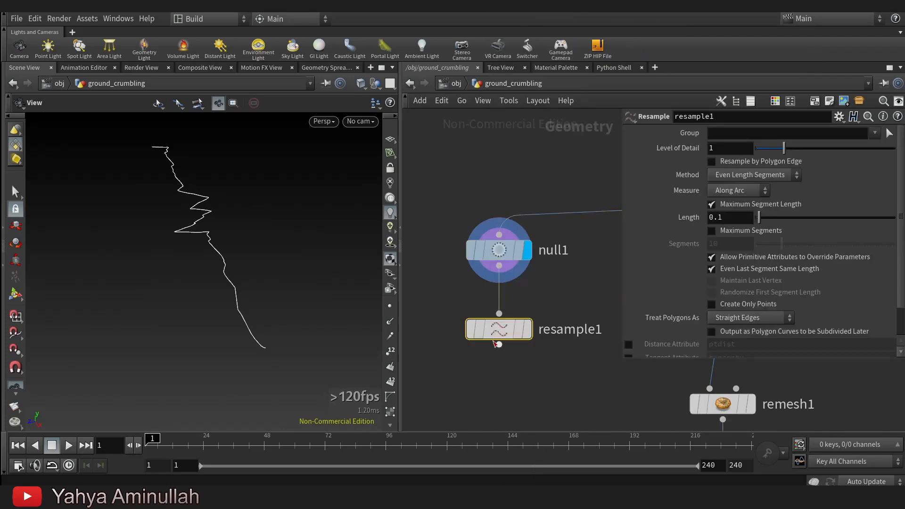
left_click(527, 330)
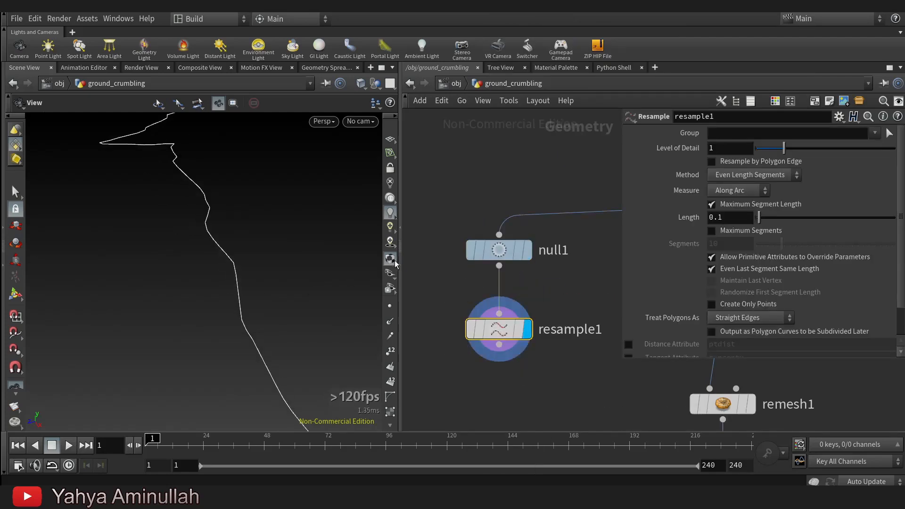
Turn on point display and compare the curve's points in null1 and resample1, leaving resample1 displayed.
left_click(391, 306)
scroll(236, 298, "up", 3)
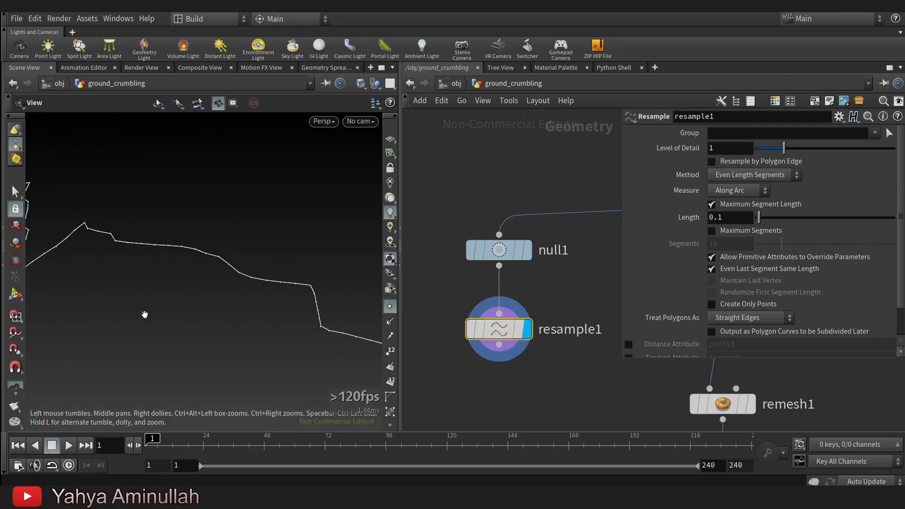
middle_click_drag(204, 320, 107, 415)
scroll(502, 251, "up", 3)
left_click(549, 211)
left_click_drag(115, 245, 247, 288)
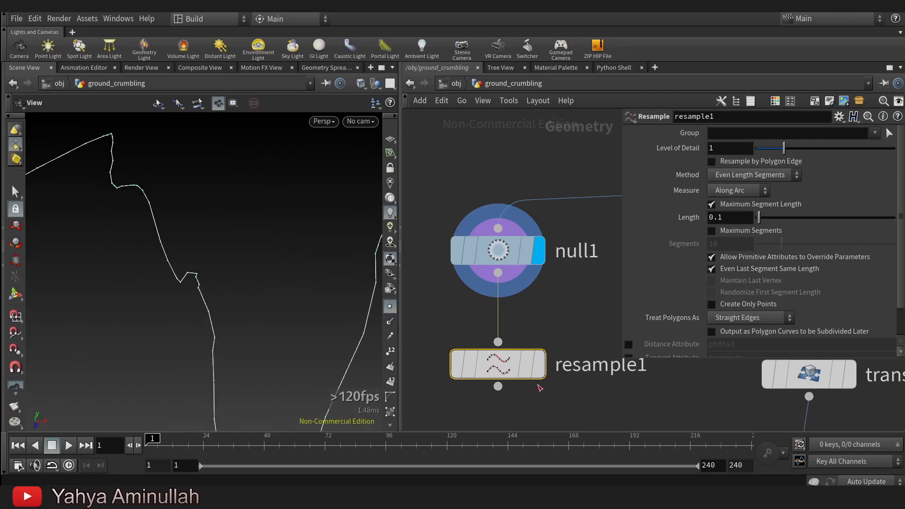
left_click(548, 314)
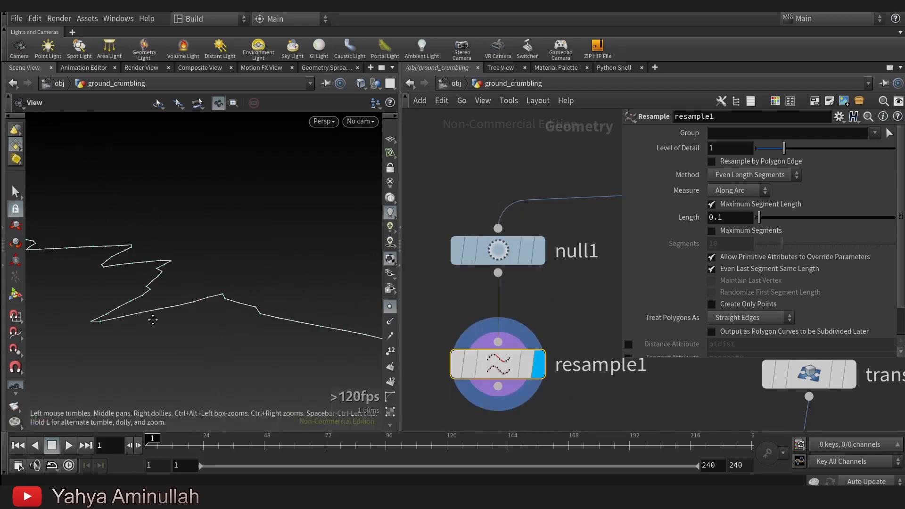
scroll(563, 275, "down", 3)
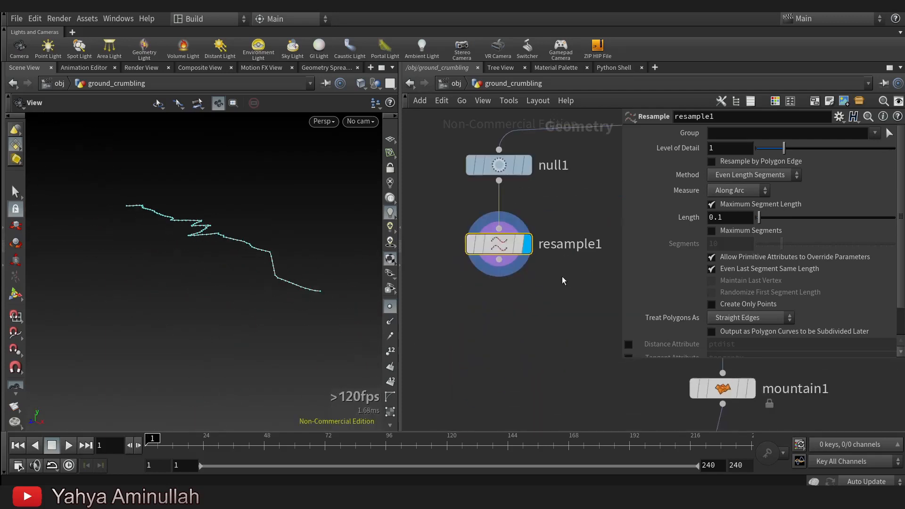
key("Tab")
key("Escape")
key("Tab")
key("Escape")
Add a Sphere node beside resample1 in the ground_crumbling network.
scroll(510, 311, "down", 4)
middle_click_drag(486, 299, 563, 334)
key("Tab")
type("sphe")
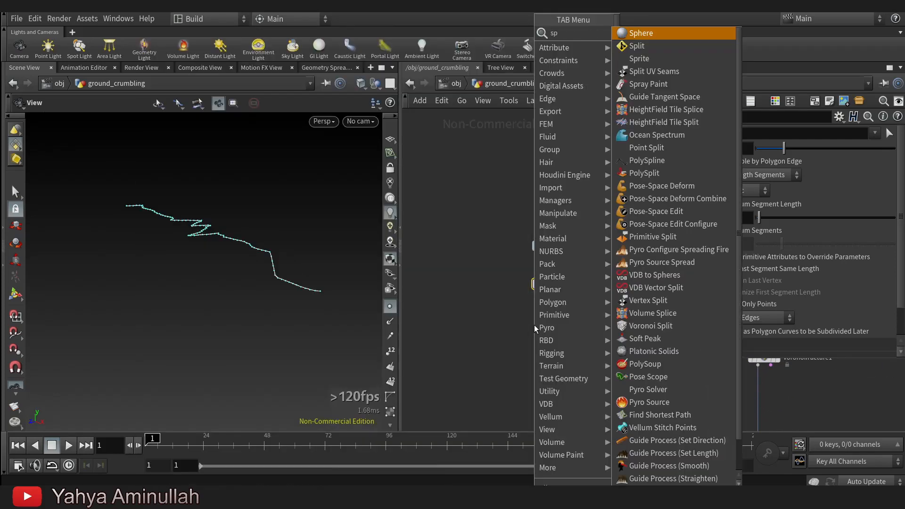
left_click(648, 35)
left_click(478, 284)
Add a Point VOP with sphere1 in its first input and resample1 in its second, and display it.
middle_click_drag(519, 358, 499, 355)
key("Tab")
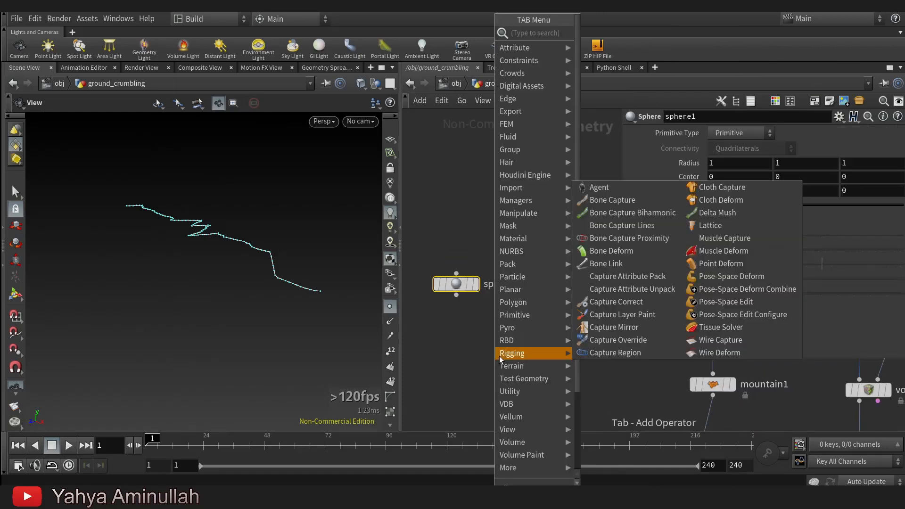
type("poinv")
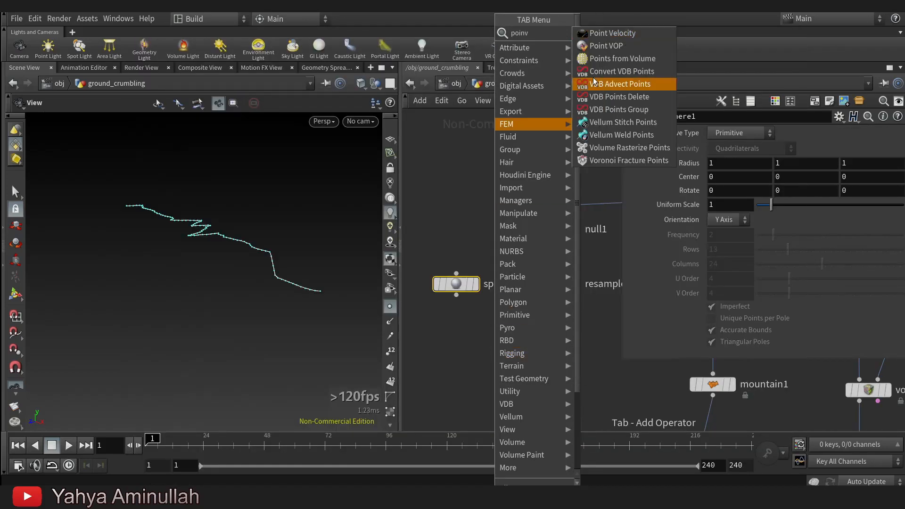
left_click(611, 46)
left_click(493, 355)
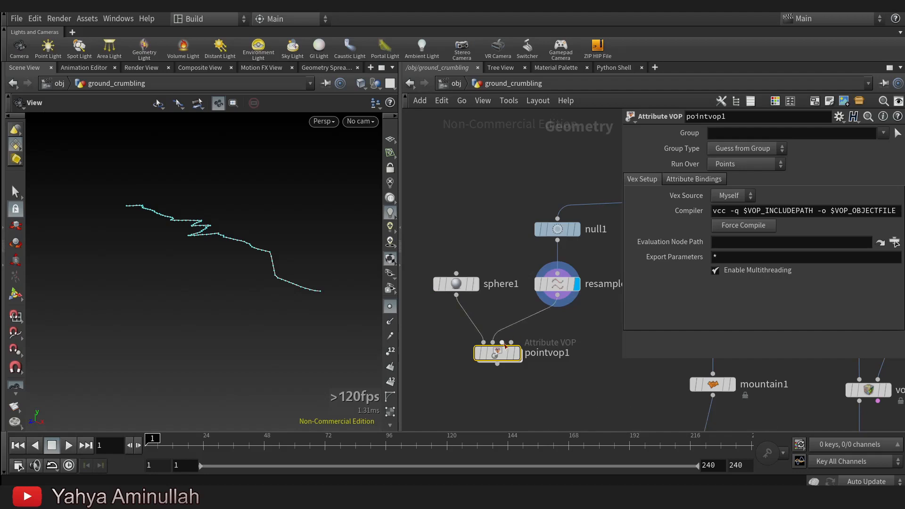
left_click(528, 333)
Rename the Point VOP node as get_P.
double_click(545, 354)
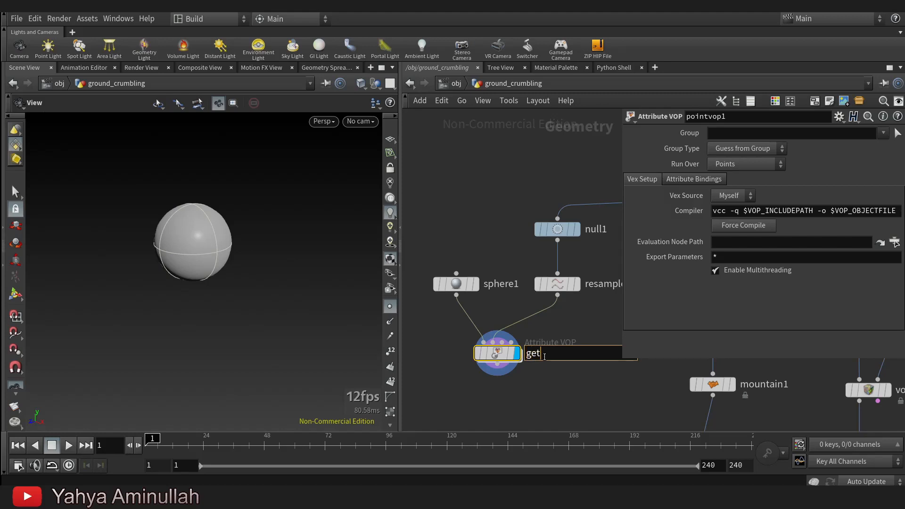
type("P")
key("Return")
Open get_P's inner network, widen the network view and add a Primitive Attribute node.
double_click(498, 353)
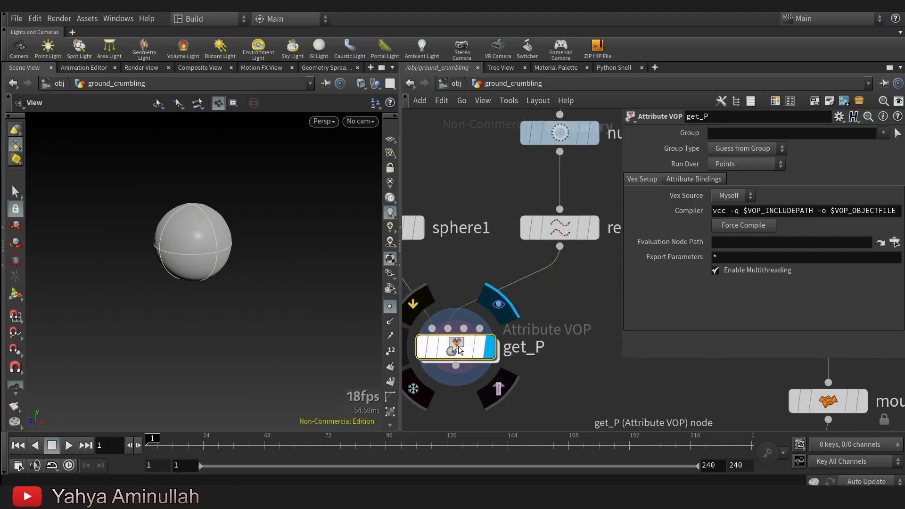
left_click_drag(555, 270, 634, 324)
left_click_drag(400, 290, 323, 290)
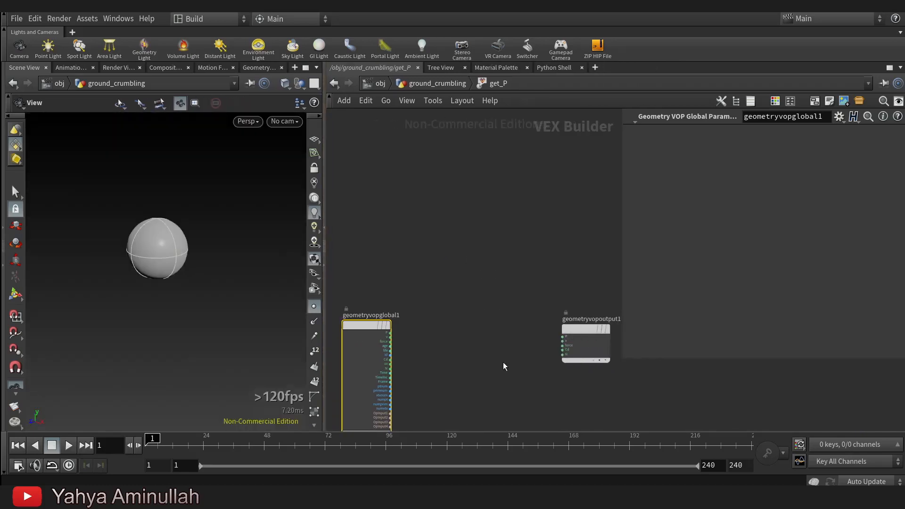
key("Tab")
type("prim")
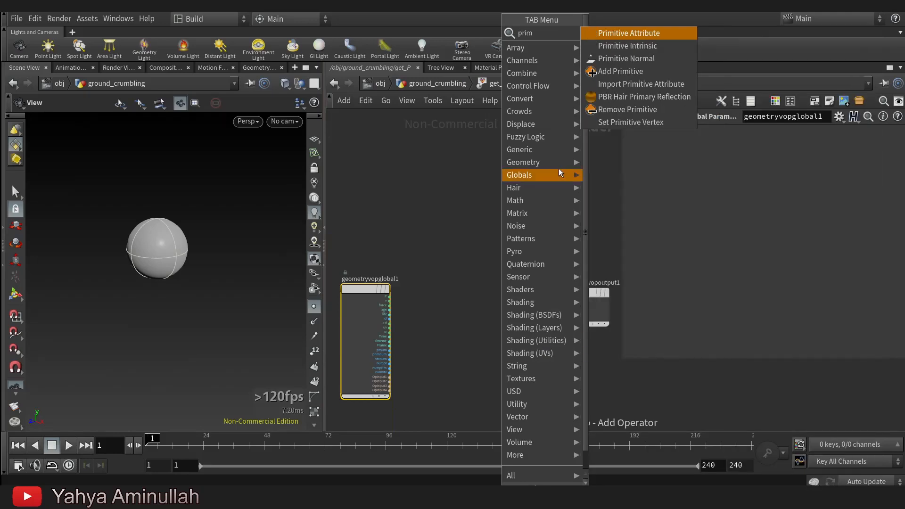
left_click(662, 31)
left_click(482, 291)
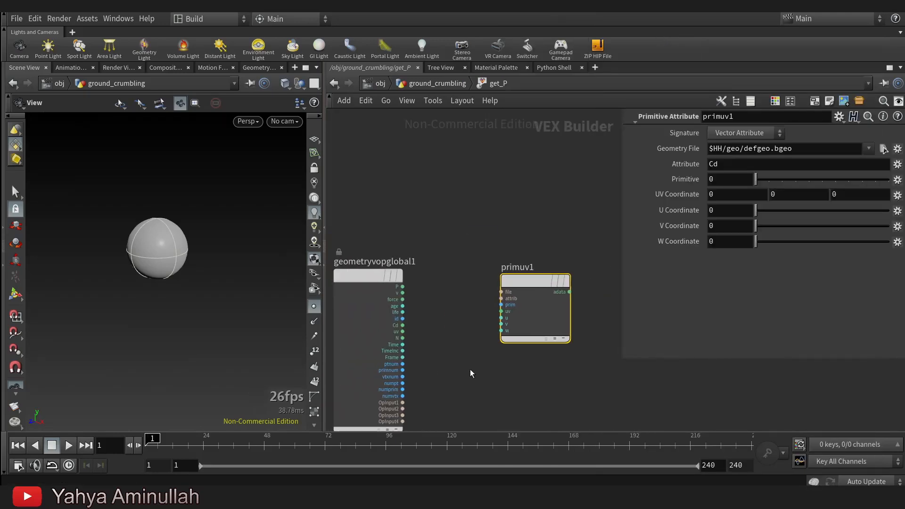
Wire OpInput2 of geometryvopglobal1 into primuv1's file input.
left_click_drag(403, 287, 494, 310)
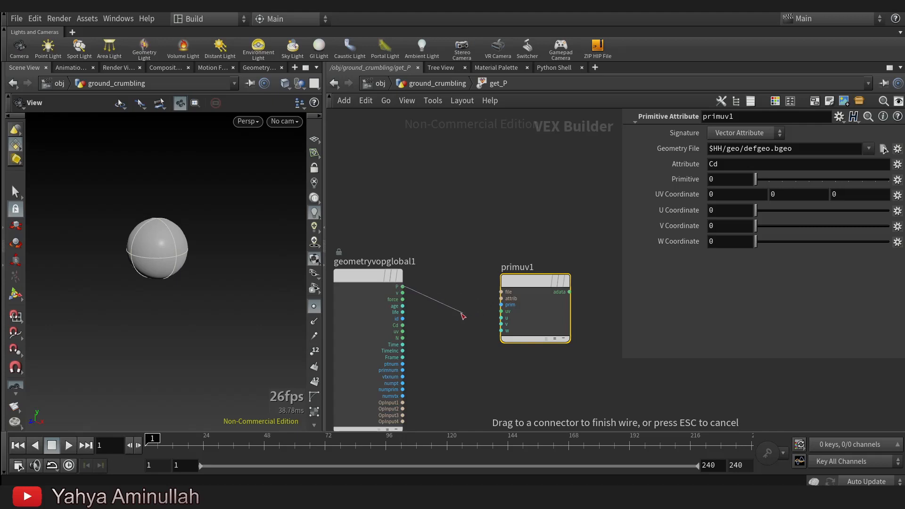
key("Escape")
left_click_drag(480, 322, 421, 383)
middle_click_drag(500, 391, 452, 396)
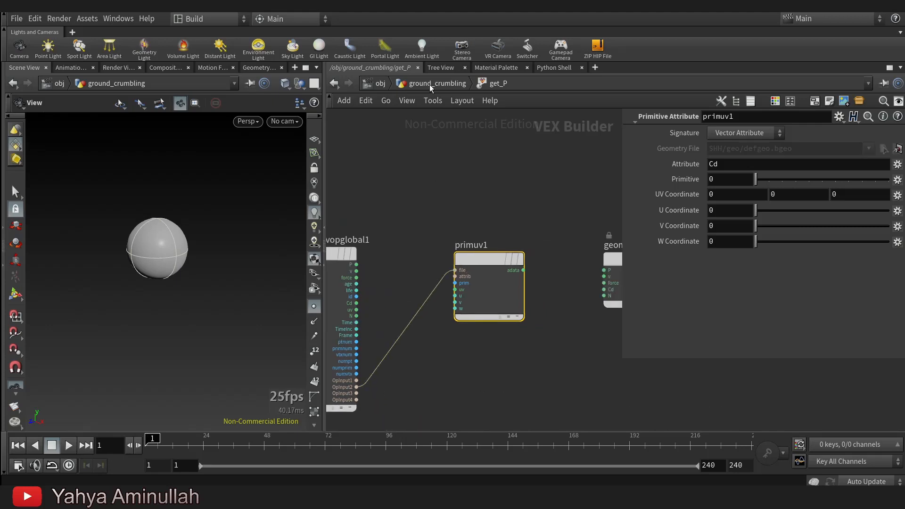
Review get_P's input connections, and inside get_P wire primuv1's adata output to P on geometryvopoutput1.
left_click(429, 85)
middle_click(524, 233)
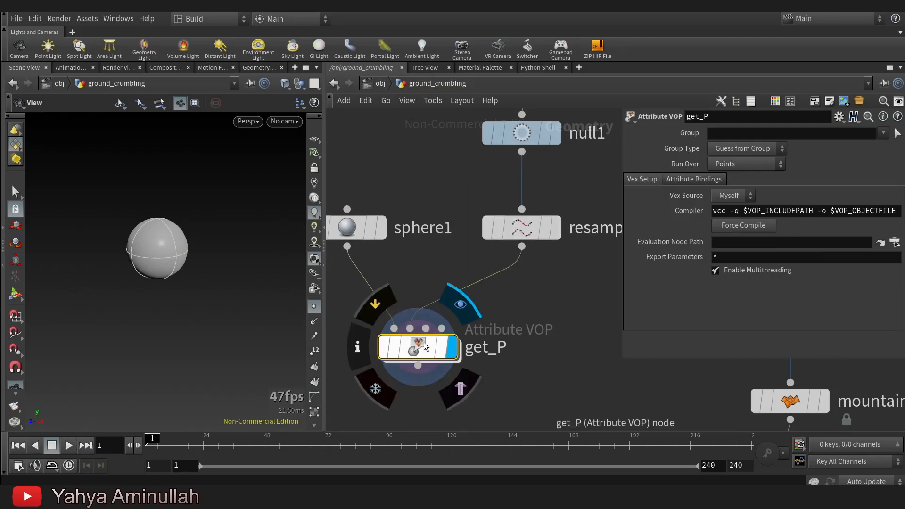
double_click(424, 348)
left_click_drag(421, 296, 510, 294)
middle_click_drag(460, 346, 514, 338)
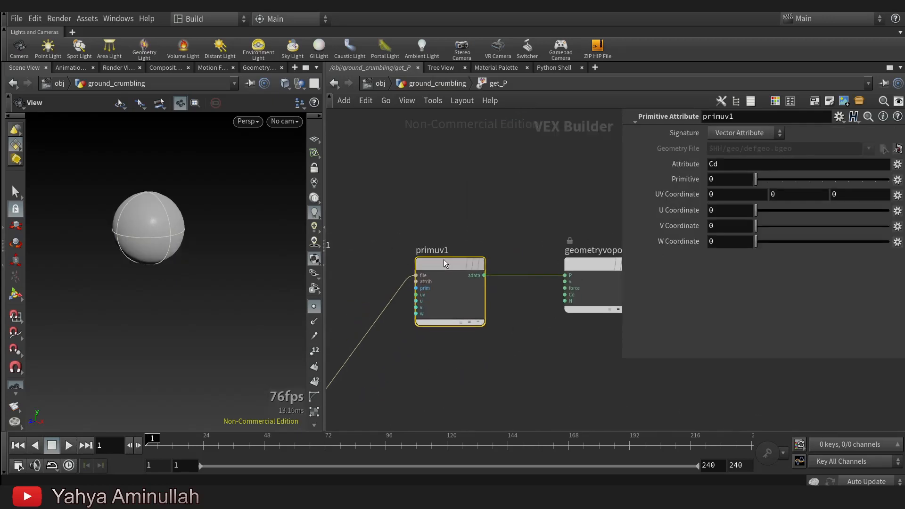
Set the attribute read by primuv1 to P.
left_click(740, 167)
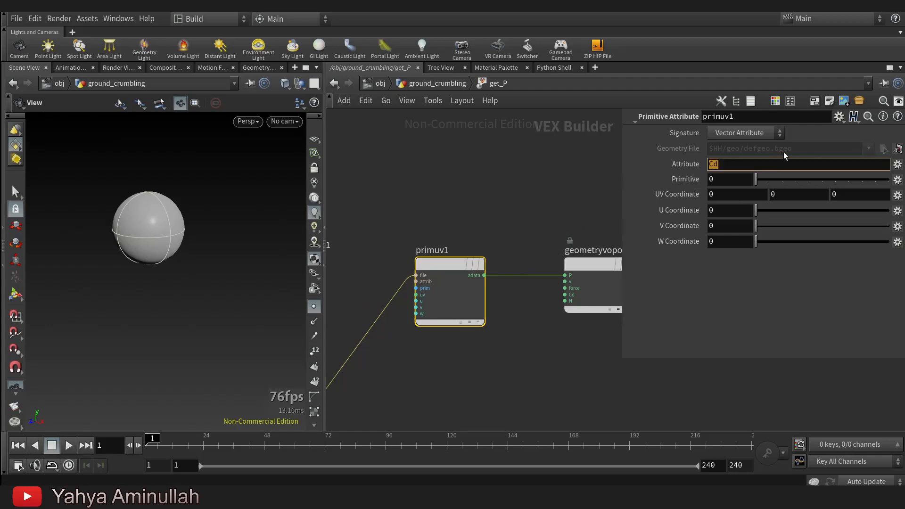
type("P")
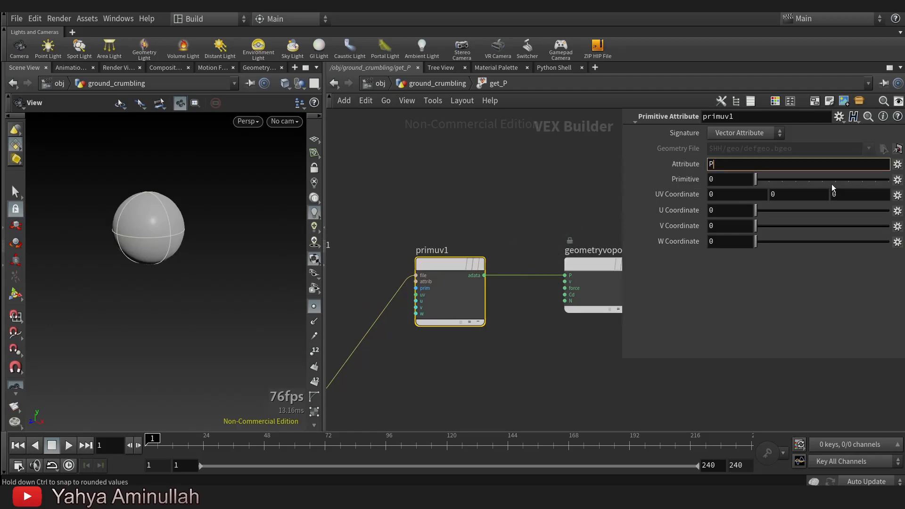
key("Return")
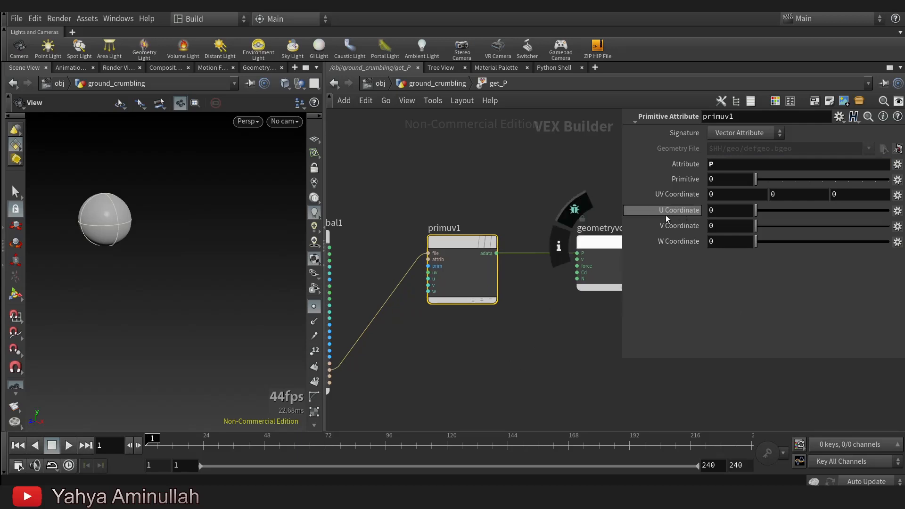
Promote primuv1's u input to a parameter and try it out on the get_P node.
scroll(384, 258, "up", 3)
right_click(461, 293)
key("Escape")
right_click(462, 298)
left_click(500, 275)
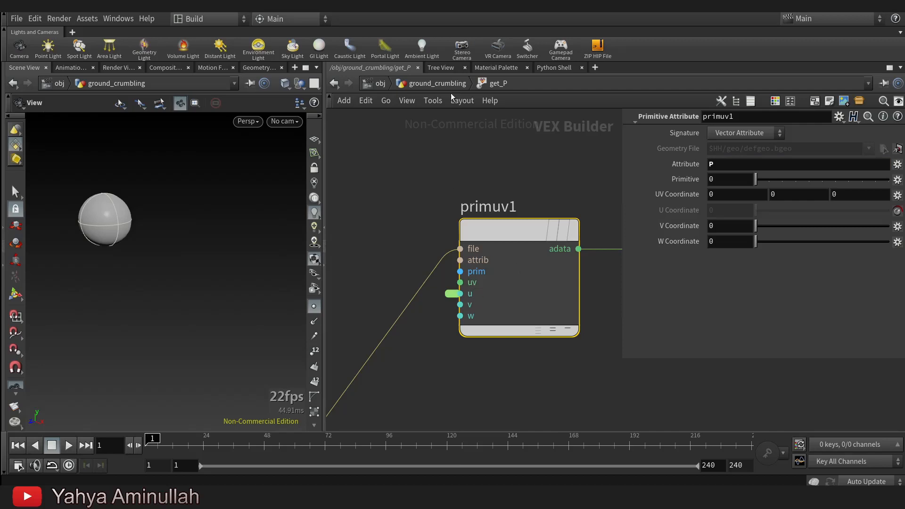
left_click(441, 85)
mouse_move(758, 338)
left_mouse_down()
mouse_move(857, 338)
mouse_move(807, 351)
mouse_move(750, 350)
left_mouse_up()
Label the promoted u parameter Animate and try the slider on the get_P node.
double_click(442, 348)
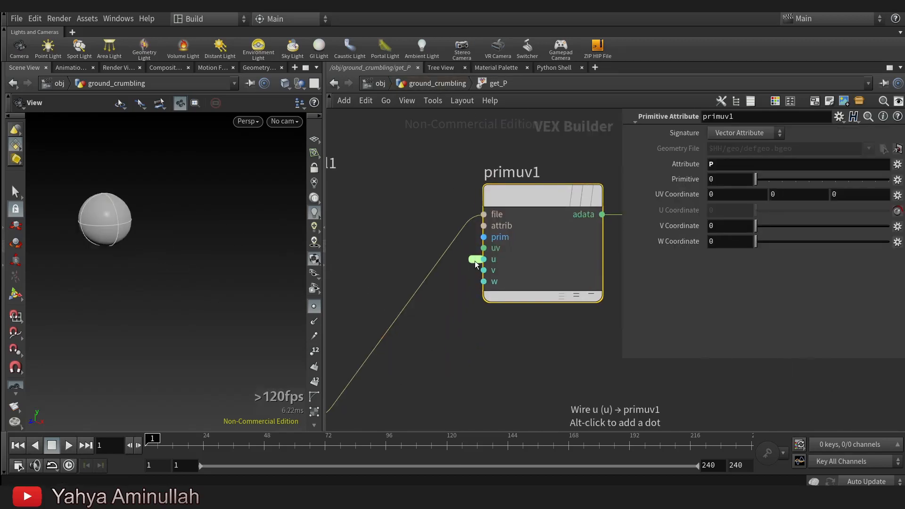
left_click(453, 294)
left_click(773, 160)
type("A")
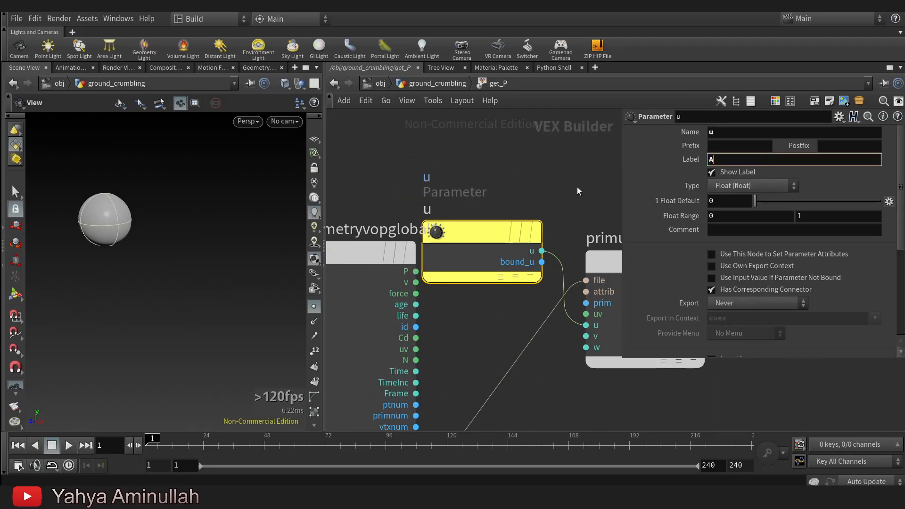
type("nimate")
key("Return")
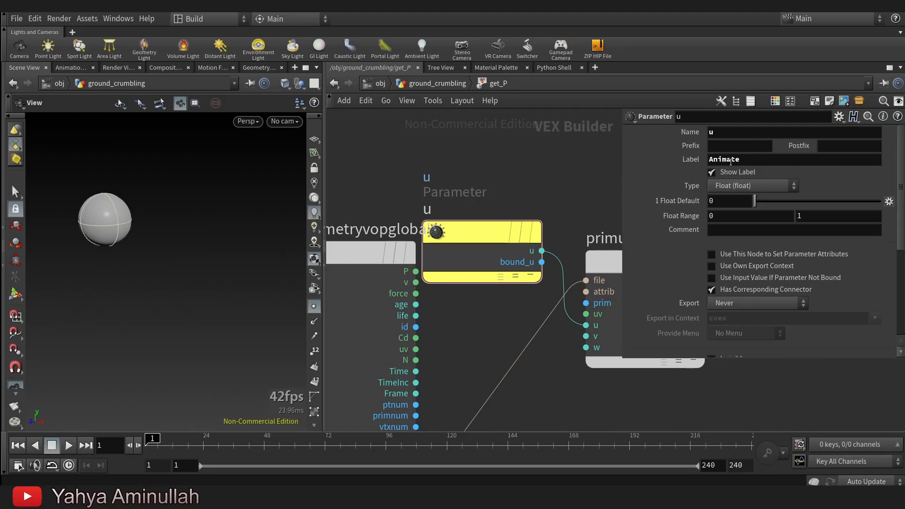
key("u")
left_click_drag(770, 340, 708, 350)
Insert a Smooth node between resample1 and get_P to smooth the crack curve.
scroll(437, 349, "down", 4)
middle_click_drag(485, 418, 482, 364)
scroll(495, 300, "up", 2)
key("Tab")
type("smoo")
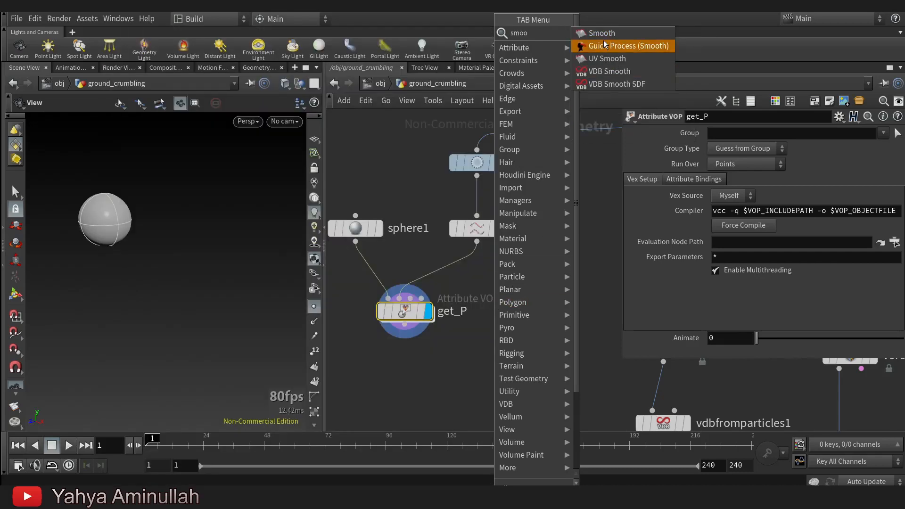
left_click(596, 35)
left_click(445, 266)
left_click(446, 270)
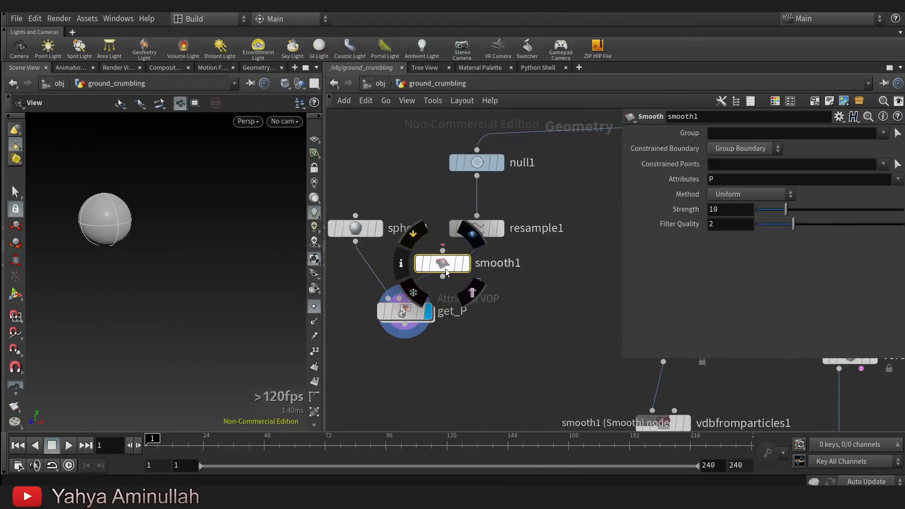
Try out the Animate slider on get_P with the smoothed curve.
left_click(404, 338)
mouse_move(757, 338)
left_mouse_down()
mouse_move(889, 339)
mouse_move(763, 338)
mouse_move(886, 338)
mouse_move(756, 349)
mouse_move(902, 349)
mouse_move(754, 346)
left_mouse_up()
scroll(363, 339, "down", 4)
scroll(397, 391, "up", 1)
scroll(397, 391, "up", 1)
middle_click_drag(397, 391, 425, 306)
left_click_drag(406, 232, 411, 278)
scroll(479, 376, "down", 1)
middle_click_drag(480, 376, 451, 287)
middle_click_drag(594, 368, 573, 368)
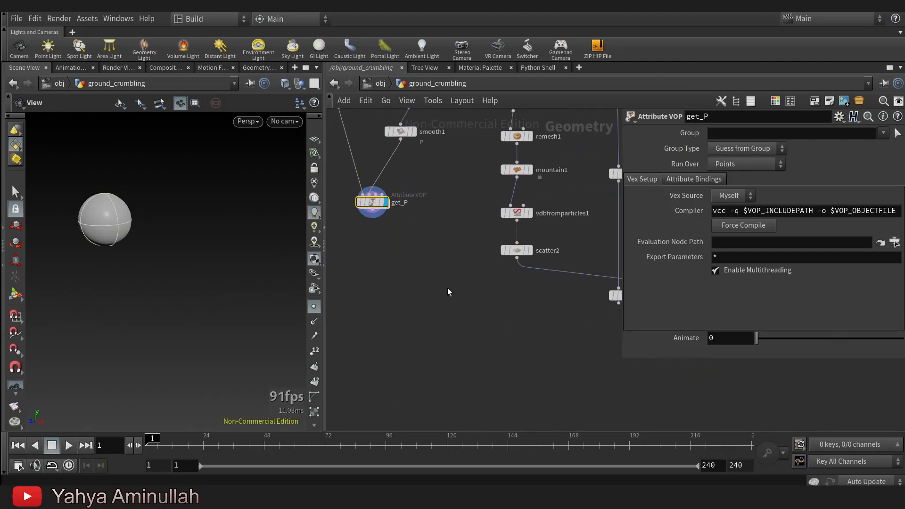
Add a Points from Volume node below get_P, wire it to get_P's output and display it.
scroll(448, 291, "up", 1)
middle_click_drag(448, 291, 515, 345)
left_click_drag(423, 240, 430, 241)
middle_click_drag(437, 294, 452, 300)
key("Tab")
type("poinfr")
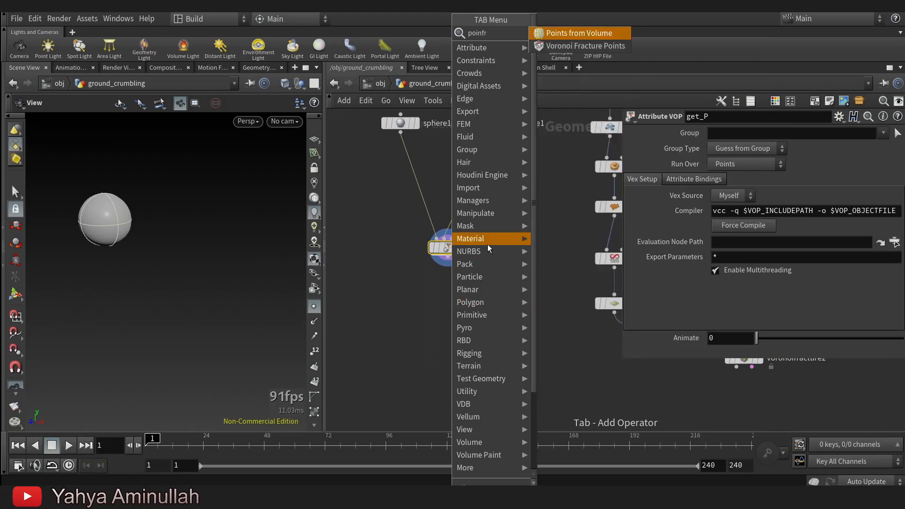
left_click(579, 33)
left_click(443, 315)
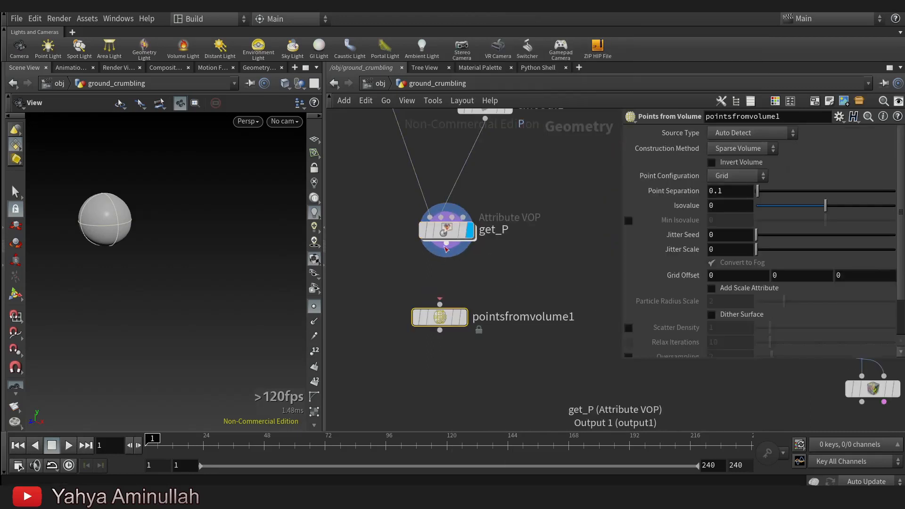
left_click(469, 289)
left_click_drag(445, 314, 448, 325)
scroll(511, 265, "down", 3)
middle_click_drag(484, 316, 410, 218)
scroll(448, 270, "down", 3)
middle_click_drag(533, 338, 505, 337)
left_click_drag(387, 235, 390, 267)
Add an Assemble node below voronoifracture2 and feed it the fractured geometry.
middle_click_drag(404, 316, 443, 316)
scroll(440, 306, "up", 3)
left_click_drag(416, 249, 413, 253)
middle_click_drag(452, 307, 387, 322)
middle_click_drag(573, 313, 566, 289)
key("Tab")
type("ass")
left_click(688, 33)
left_click(587, 276)
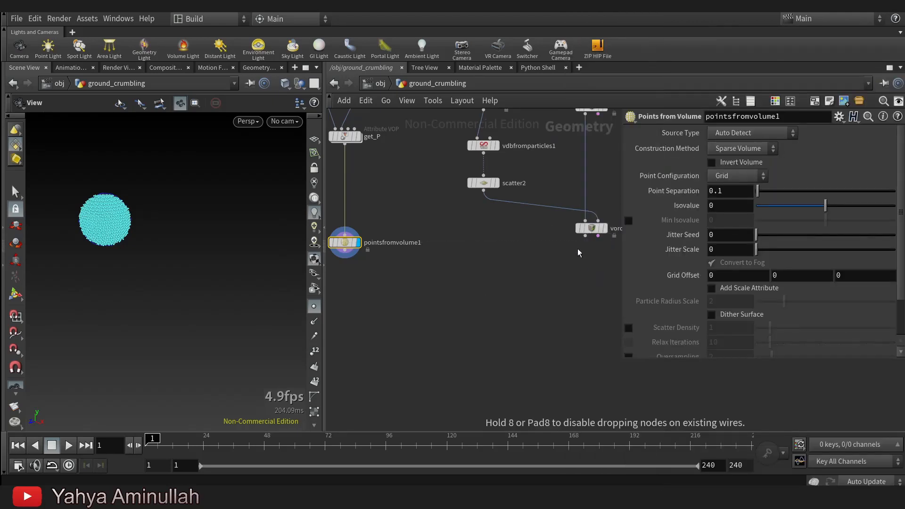
scroll(591, 275, "up", 2)
left_click_drag(584, 221, 586, 265)
Display assemble1 and enable Create Packed Geometry on it.
middle_click_drag(571, 313, 521, 313)
scroll(511, 347, "up", 2)
left_click(567, 258)
scroll(476, 342, "down", 2)
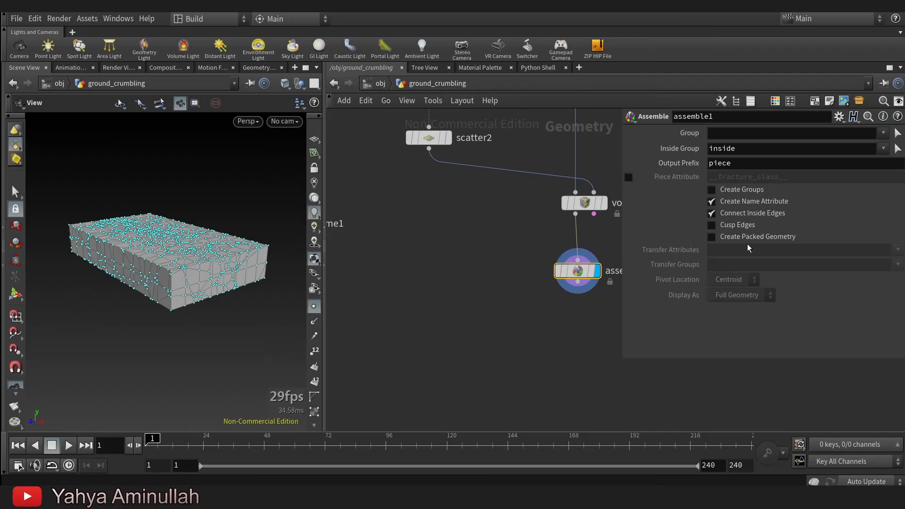
left_click(749, 240)
Display pointsfromvolume1 and add a Point Wrangle wired below it.
scroll(524, 331, "down", 1)
middle_click_drag(338, 287, 485, 289)
scroll(438, 257, "up", 2)
left_click(463, 223)
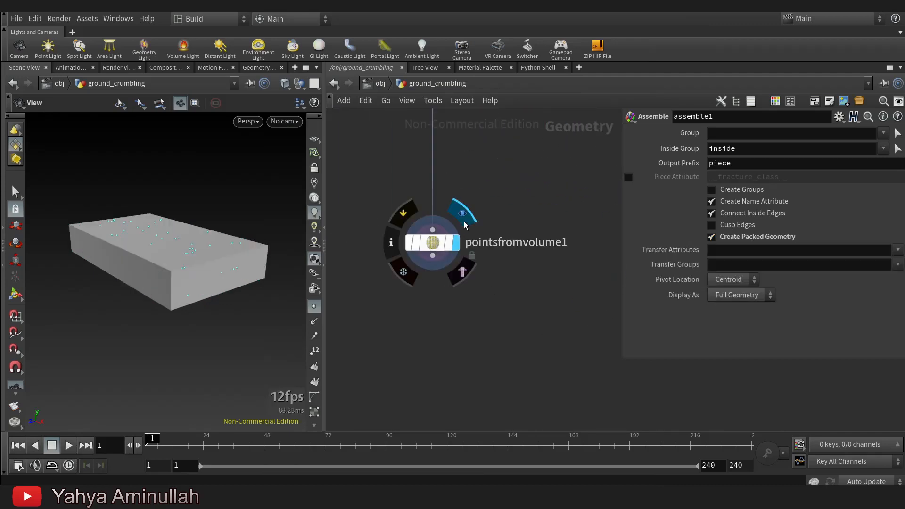
key("Tab")
mouse_move(455, 246)
type("pow")
left_click(595, 46)
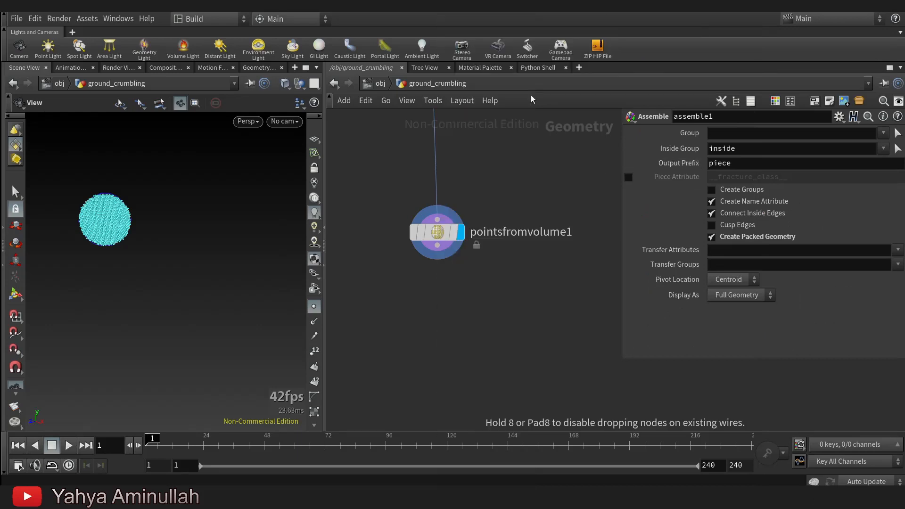
left_click(437, 315)
Enter the VEX code i@active =1; in pointwrangle1.
left_click(675, 212)
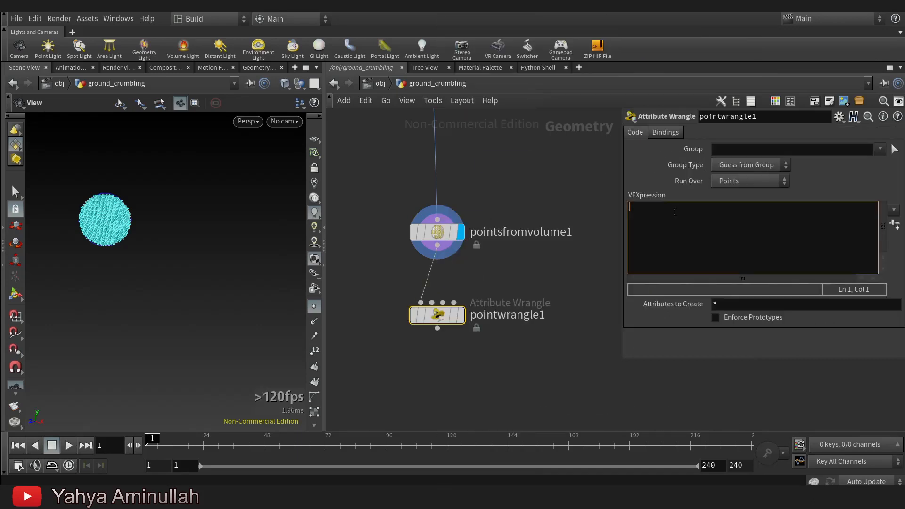
type("i@active =1;")
left_click(613, 231)
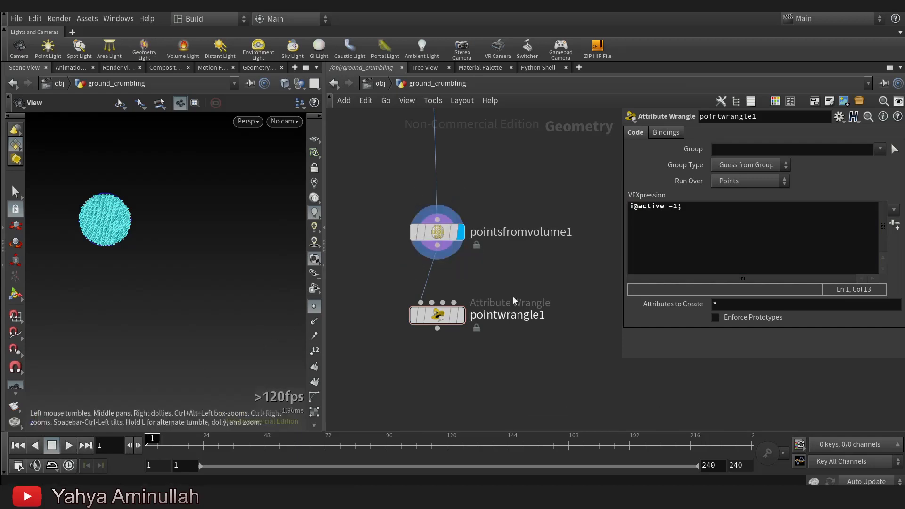
Examine the point attributes of pointsfromvolume1 in its geometry spreadsheet.
right_click(438, 231)
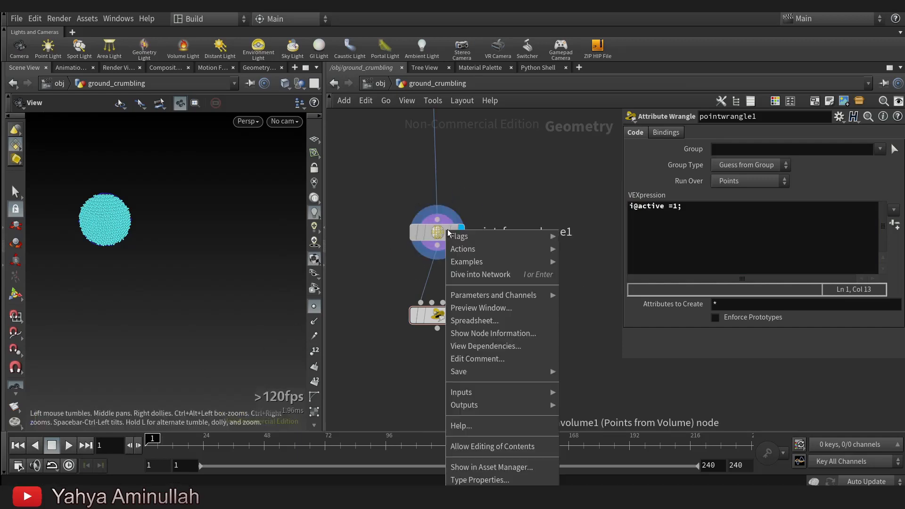
left_click(510, 323)
left_click(405, 231)
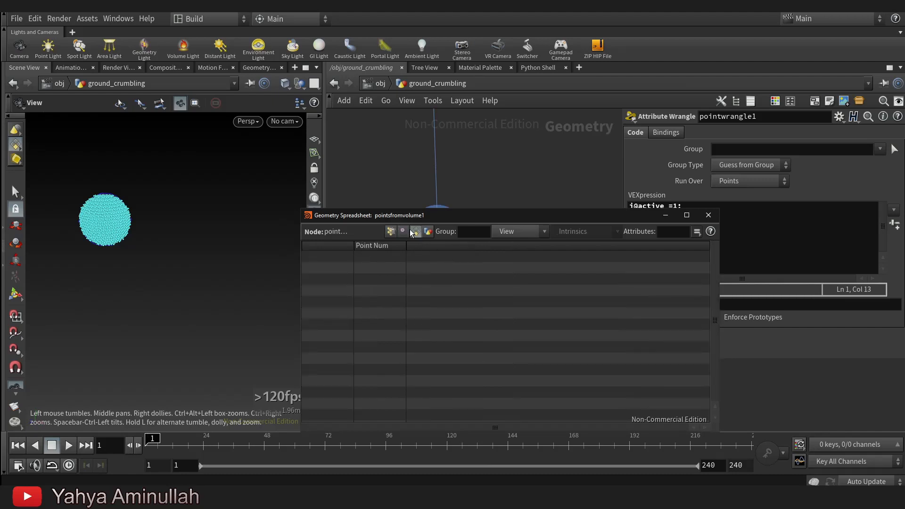
left_click(391, 232)
left_click_drag(551, 217, 286, 211)
scroll(566, 283, "up", 5)
Display pointwrangle1 and check the active attribute in its own geometry spreadsheet.
left_click(568, 280)
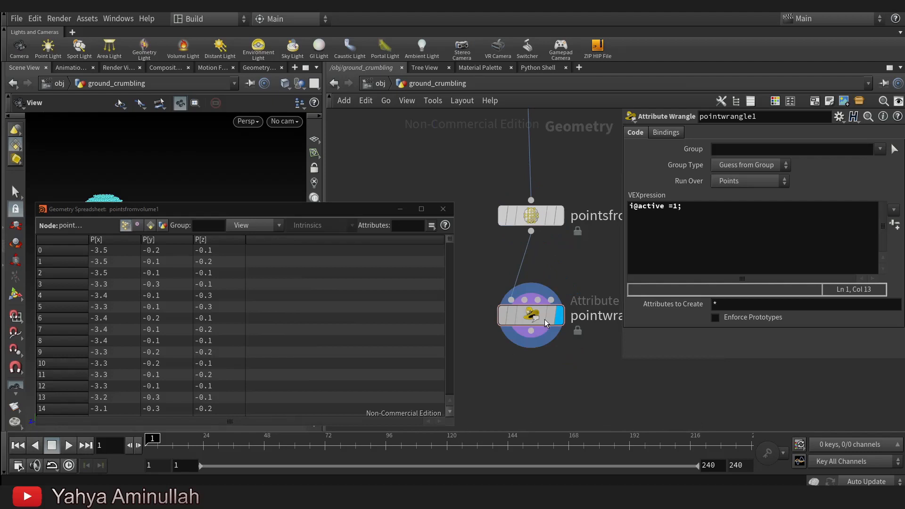
left_click(264, 231)
left_click(265, 231)
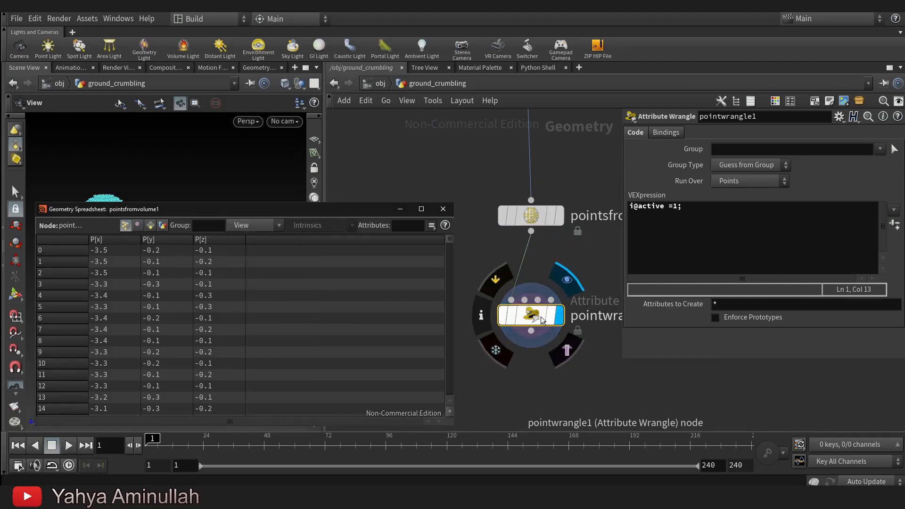
middle_click(531, 320)
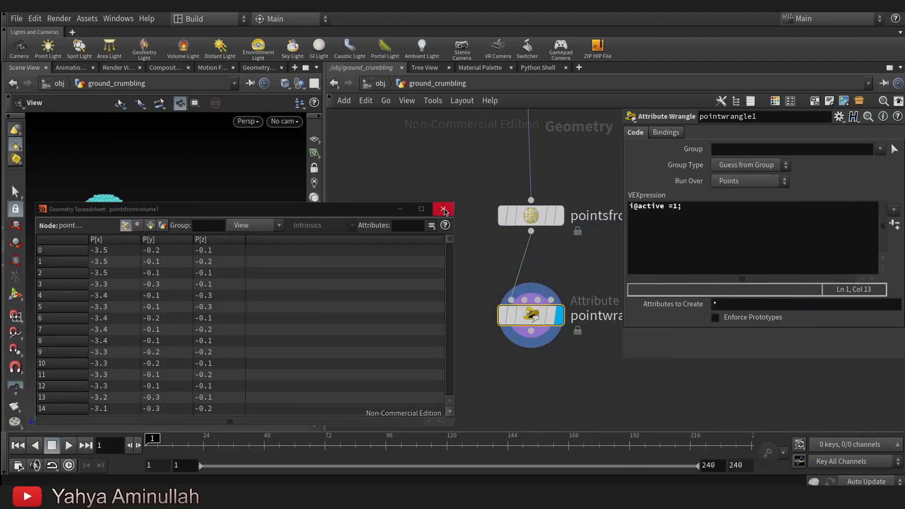
right_click(532, 316)
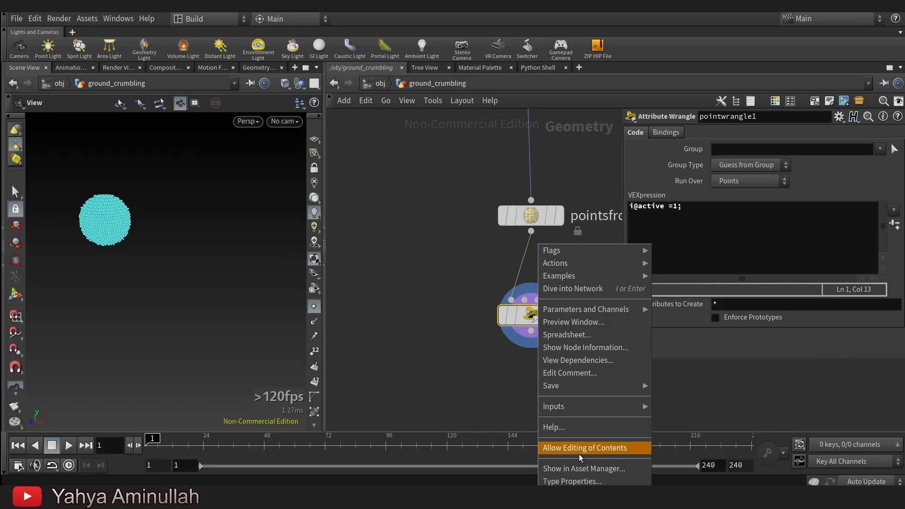
left_click(585, 337)
left_click(258, 241)
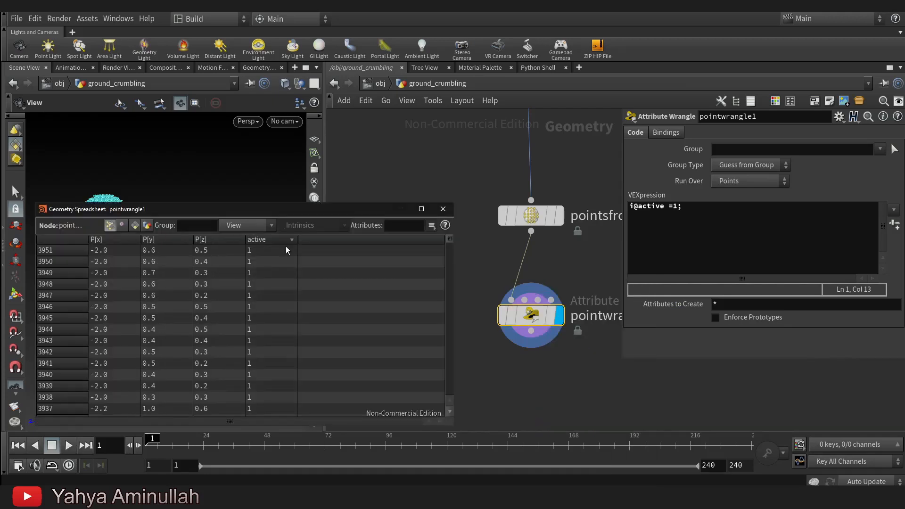
Try out an Attribute Create node with the name active and value 1, and delete the node.
scroll(550, 370, "down", 1)
key("Tab")
type("ac")
left_click(666, 43)
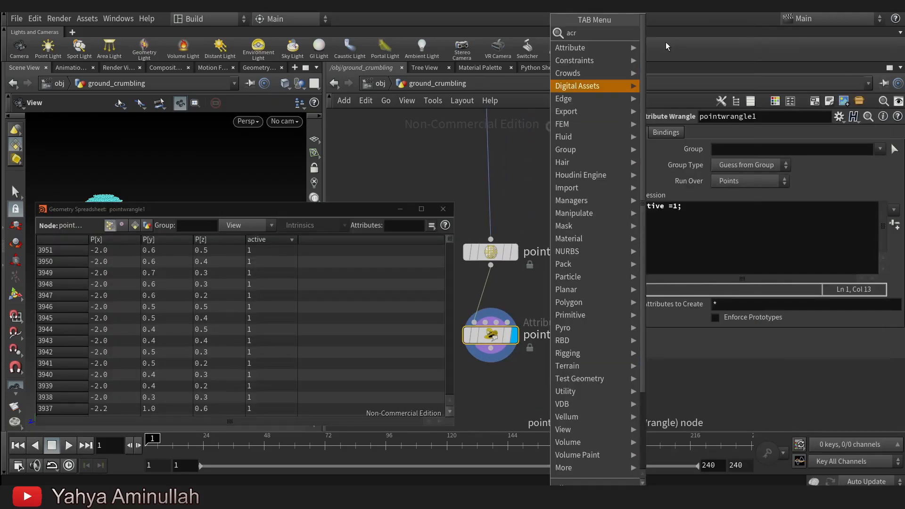
left_click(572, 321)
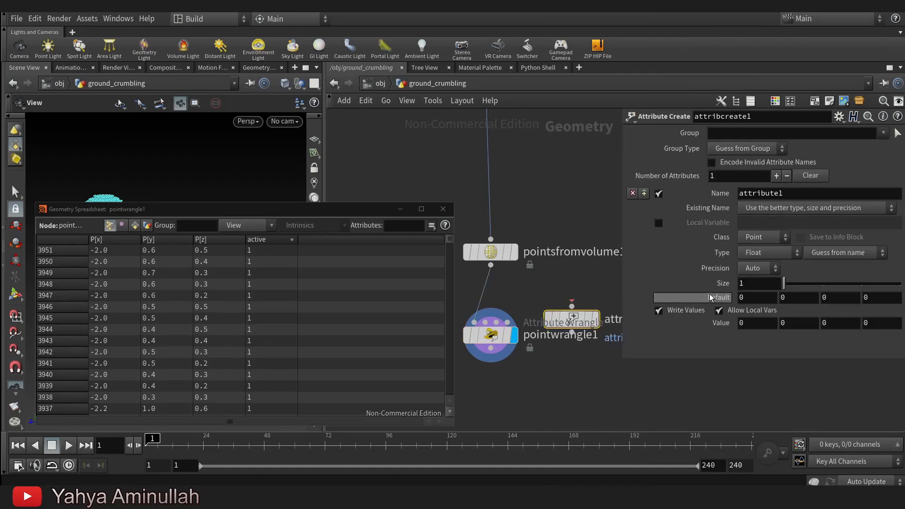
type("ac")
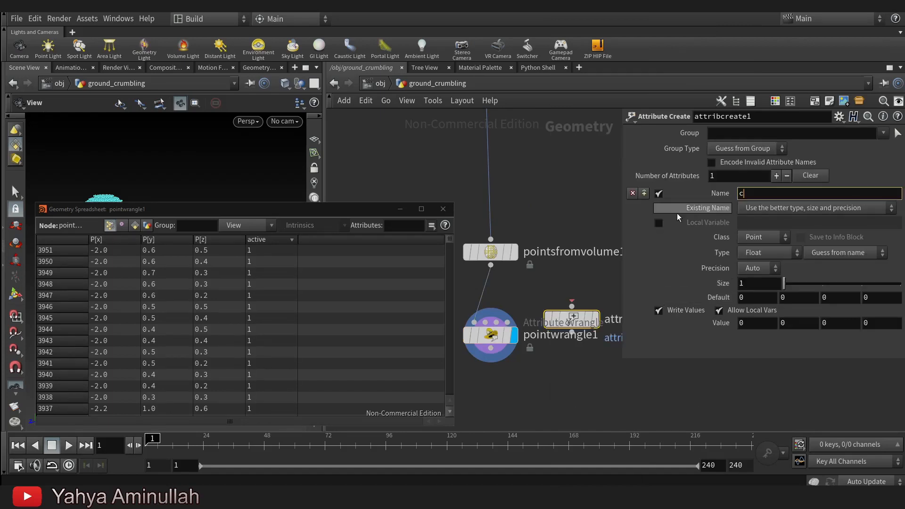
type("tive")
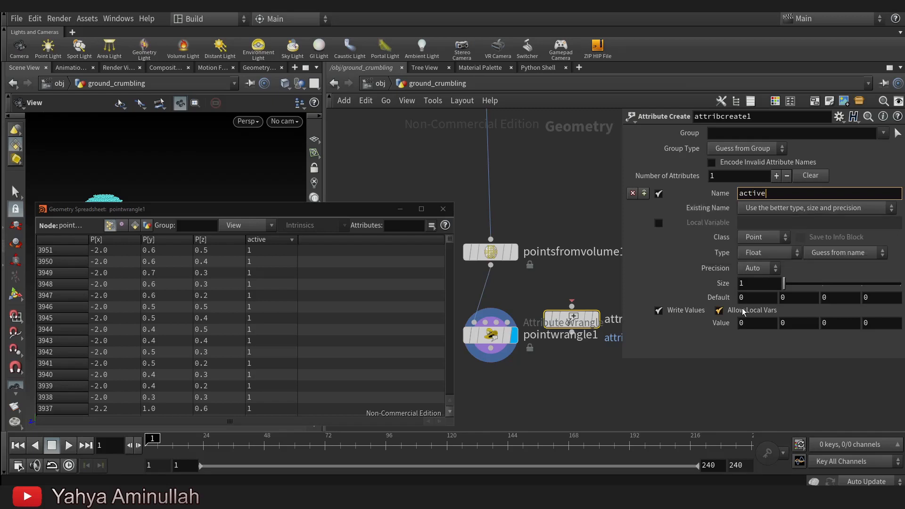
key("Tab")
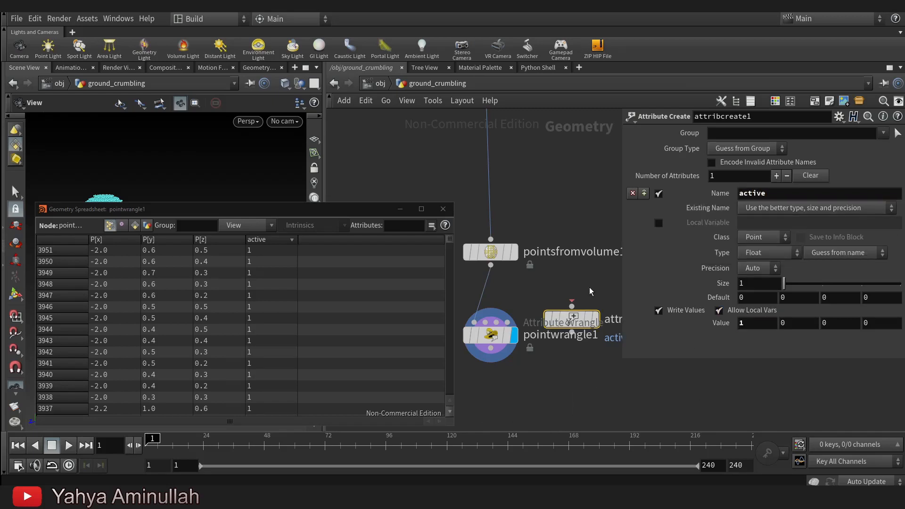
key("Delete")
Rename pointwrangle1 to set_init_active.
double_click(587, 336)
type("S")
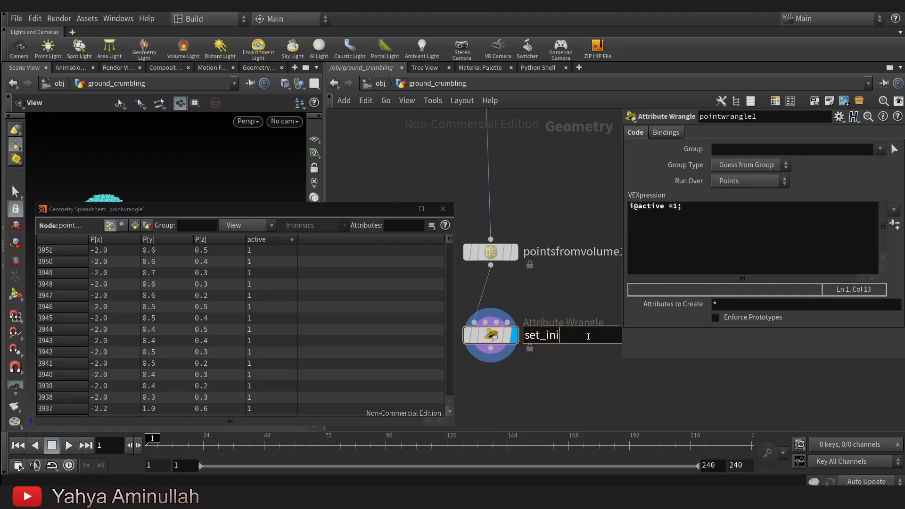
type("et_init_active")
key("Return")
Add a Null node below set_init_active and wire it to that node's output.
scroll(582, 330, "down", 3)
scroll(558, 382, "down", 2)
middle_click_drag(554, 405, 552, 287)
scroll(505, 235, "up", 2)
key("Tab")
type("null")
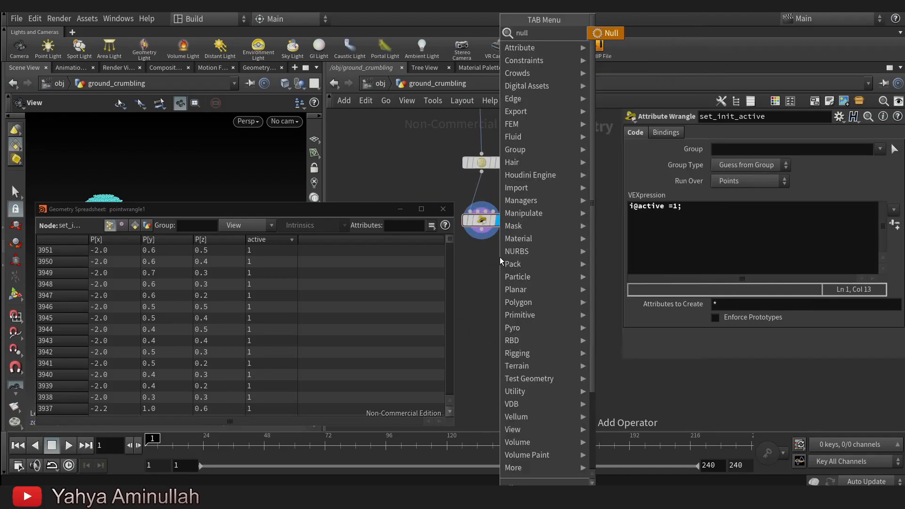
left_click(616, 38)
left_click(476, 267)
left_click(482, 230)
left_click(476, 257)
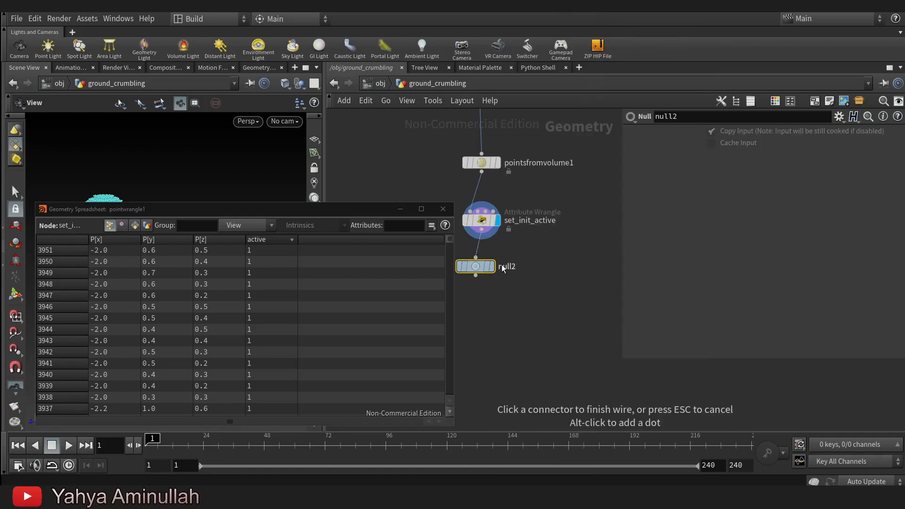
Rename the new Null node to SOURCE_ACTIVE.
left_click(502, 266)
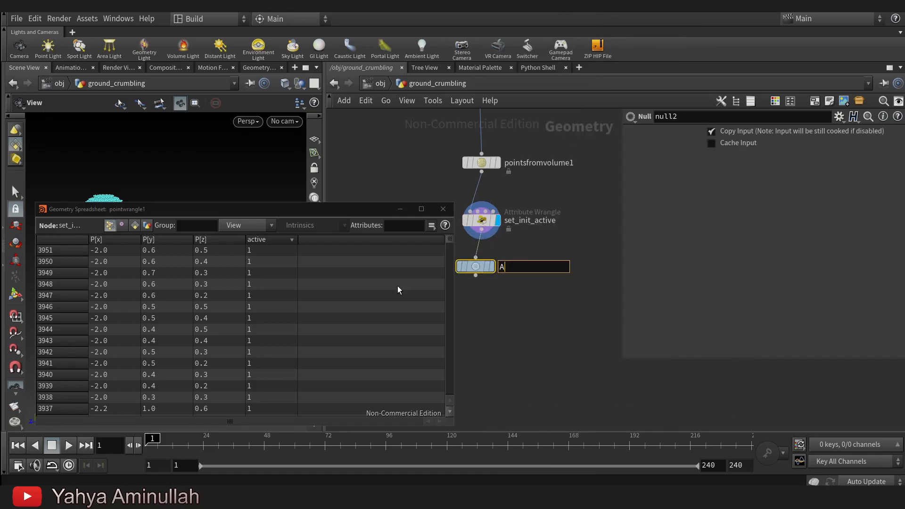
key("BackSpace")
type("SOURCE_ACTIVE")
key("Return")
Close the geometry spreadsheet and move assemble1 slightly farther below voronoifracture2.
scroll(500, 302, "down", 3)
middle_click_drag(505, 294, 489, 267)
middle_click(481, 260)
middle_click_drag(553, 293, 571, 268)
scroll(570, 267, "down", 2)
middle_click_drag(616, 233, 552, 279)
scroll(556, 265, "up", 1)
left_click(444, 209)
middle_click_drag(477, 332, 440, 315)
left_click_drag(513, 253, 513, 265)
key("Tab")
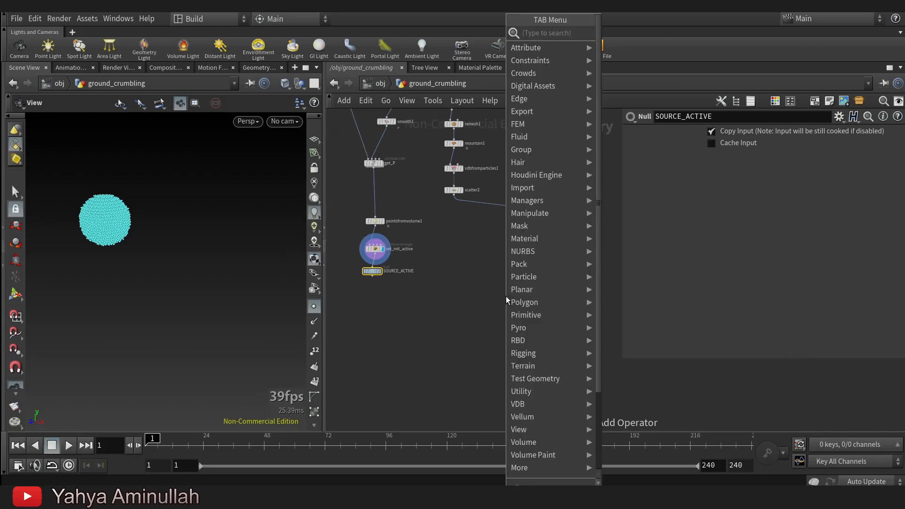
type("atra")
left_click(632, 58)
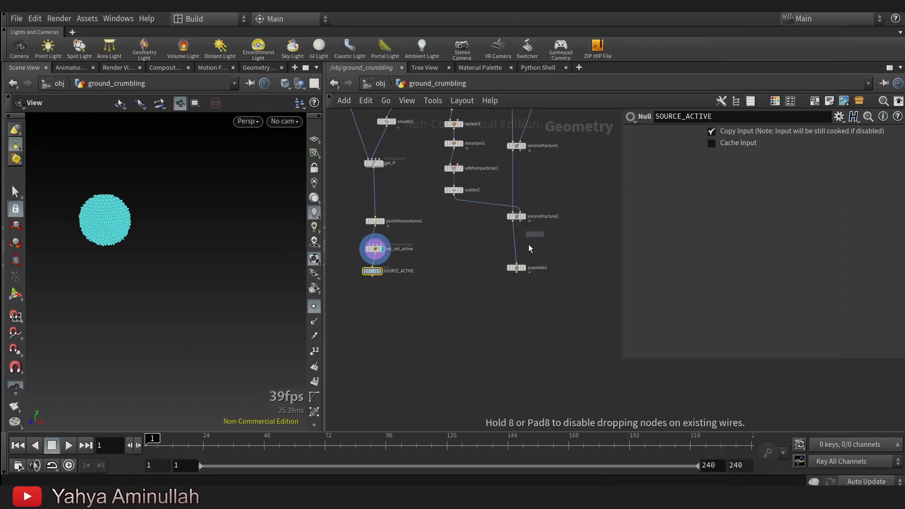
left_click(509, 319)
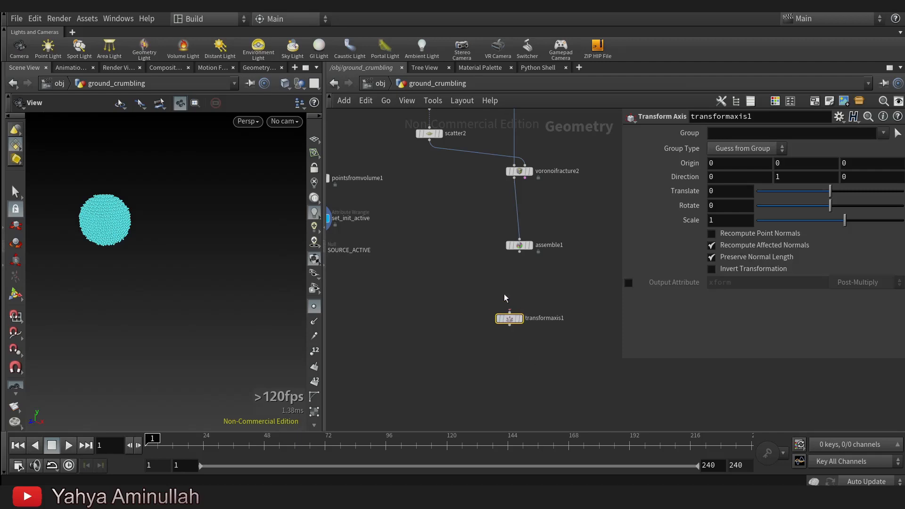
key("Delete")
key("Tab")
type("ata")
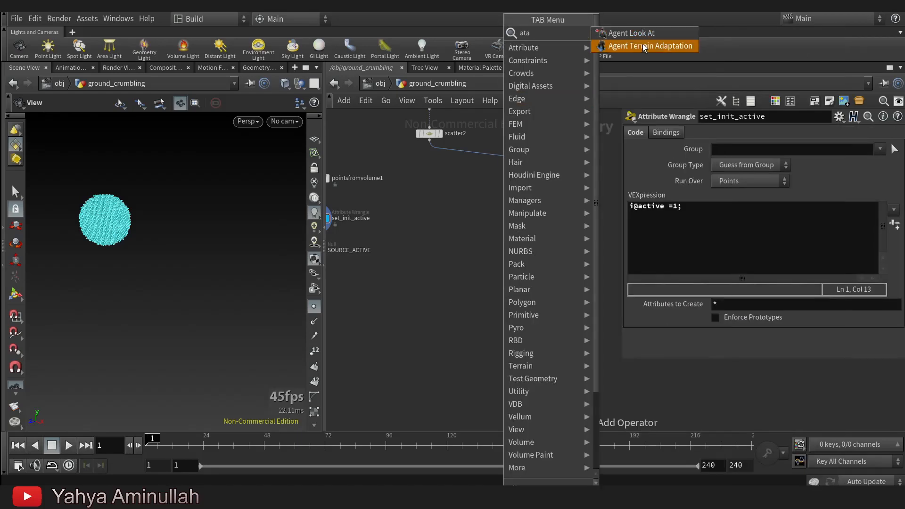
key("Escape")
Add an Attribute Transfer node with assemble1 as its first input and SOURCE_ACTIVE as its second.
key("Tab")
type("atra")
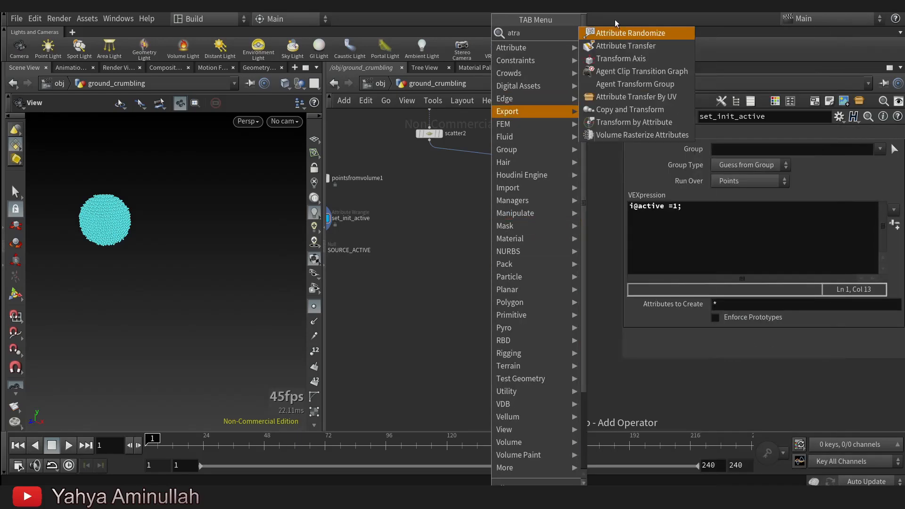
left_click(622, 42)
left_click(510, 306)
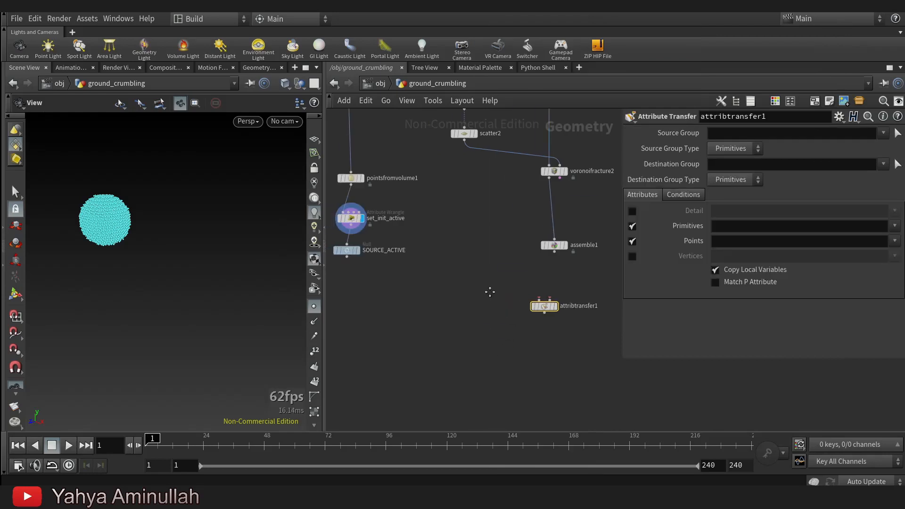
left_click_drag(352, 256, 573, 312)
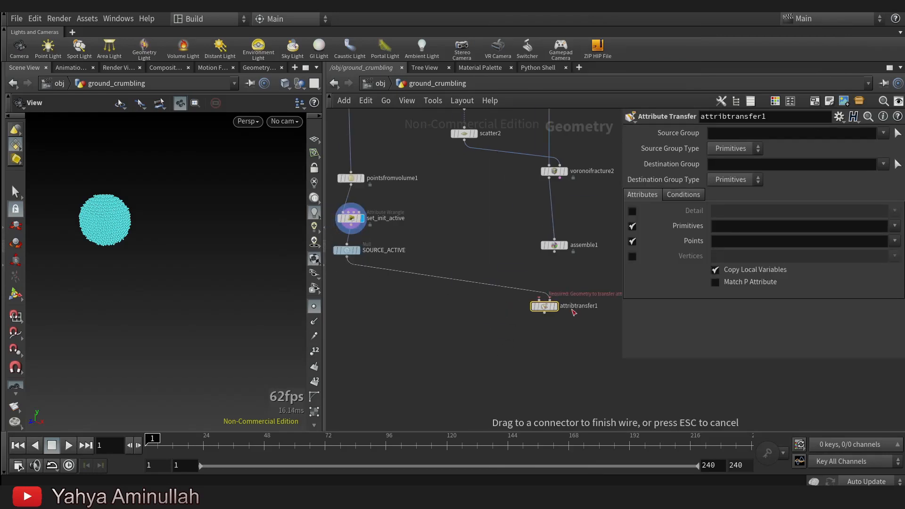
left_click(543, 308)
left_click_drag(555, 253, 539, 300)
Reposition and display attribtransfer1, and inspect its node information.
left_click_drag(546, 307, 518, 321)
left_click(526, 296)
left_click_drag(172, 222, 130, 260)
middle_click_drag(508, 351, 501, 257)
scroll(501, 257, "up", 2)
middle_click_drag(603, 279, 539, 281)
scroll(448, 248, "down", 1)
middle_click(449, 221)
Add a Blast node below attribtransfer1 and connect its input to the output of attribtransfer1.
middle_click_drag(487, 273, 530, 290)
key("Tab")
type("blas")
left_click(640, 34)
scroll(519, 209, "up", 2)
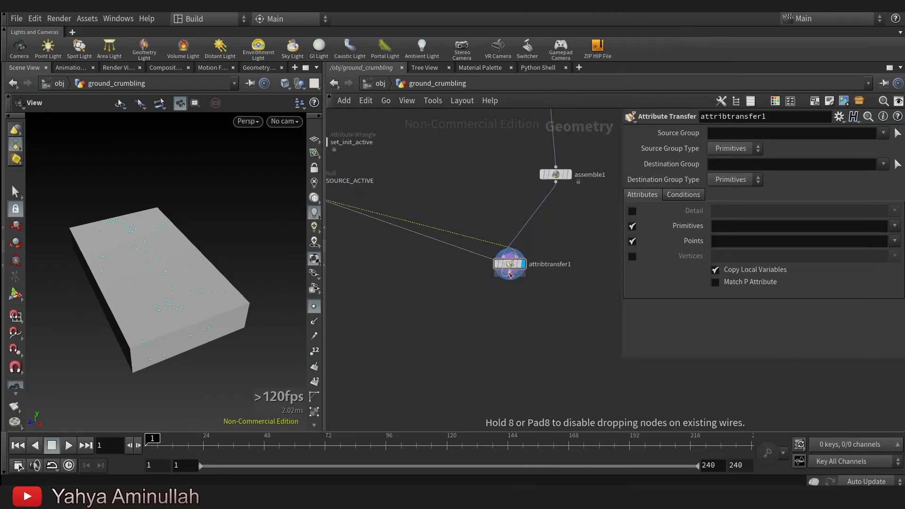
left_click(483, 317)
left_click(483, 325)
left_click(508, 274)
left_click(517, 257)
scroll(463, 255, "down", 3)
left_click(380, 230)
scroll(512, 304, "up", 3)
scroll(518, 314, "up", 1)
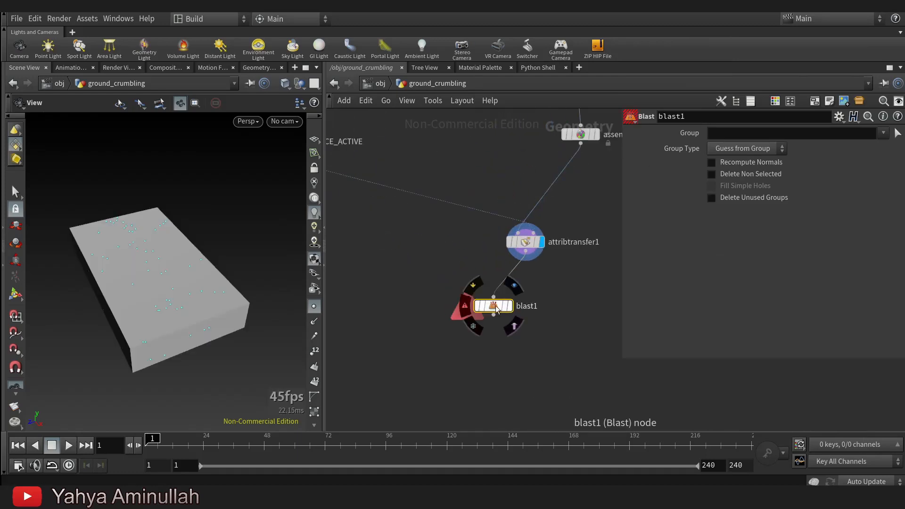
left_click(510, 306)
left_click(871, 135)
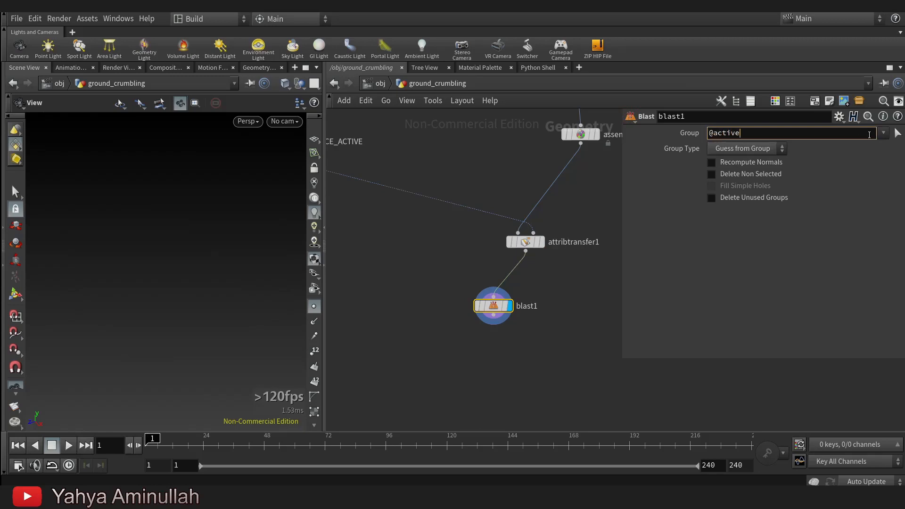
key("Return")
left_click(755, 152)
left_click(746, 197)
scroll(529, 250, "down", 1)
scroll(528, 250, "up", 1)
Limit attribtransfer1 to the active point attribute with primitives disabled, and set its distance threshold to 0.2.
left_click(531, 243)
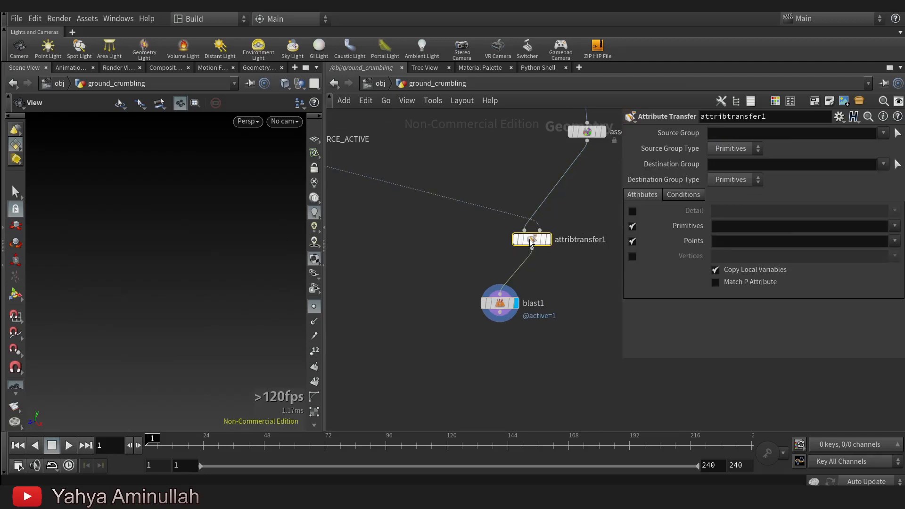
left_click(685, 195)
left_click_drag(832, 261, 760, 270)
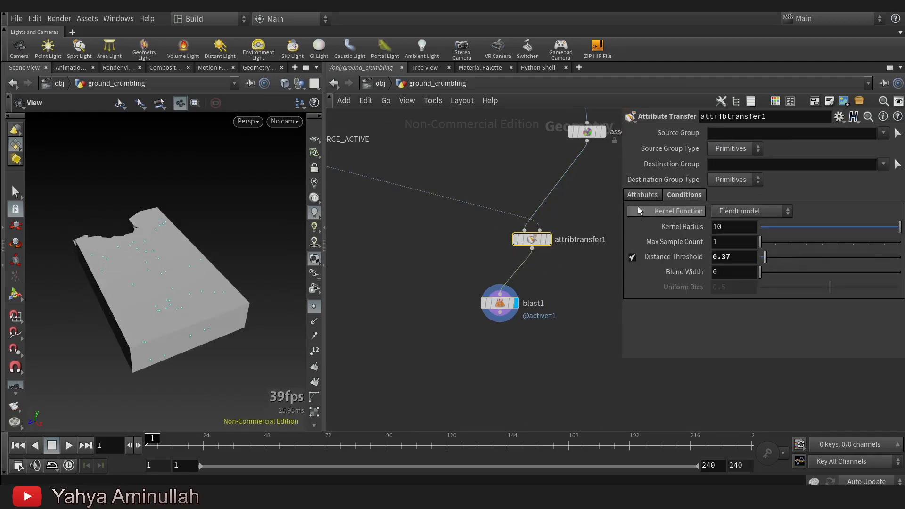
left_click(643, 195)
left_click(641, 230)
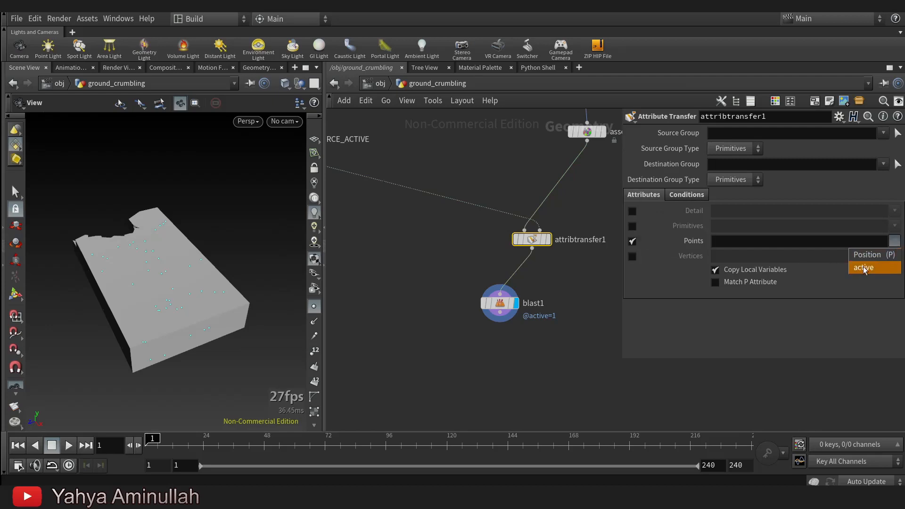
left_click_drag(513, 309, 493, 309)
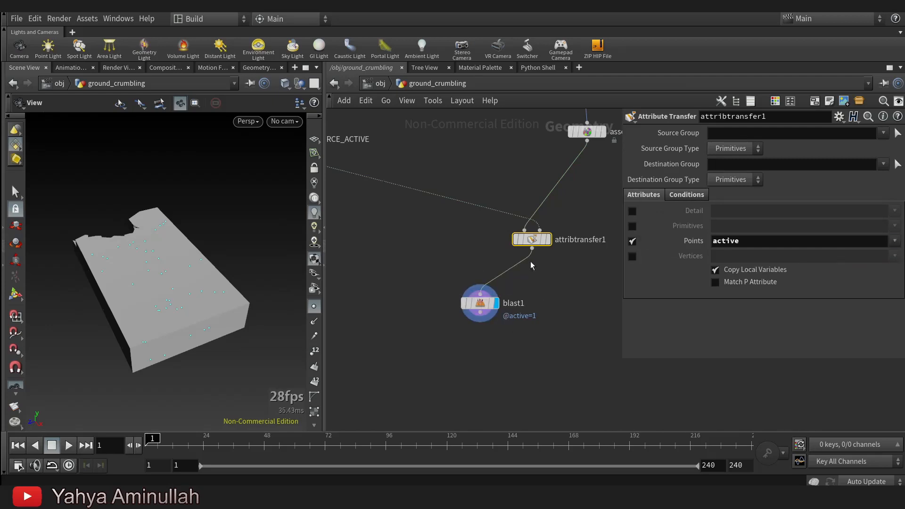
left_click(680, 197)
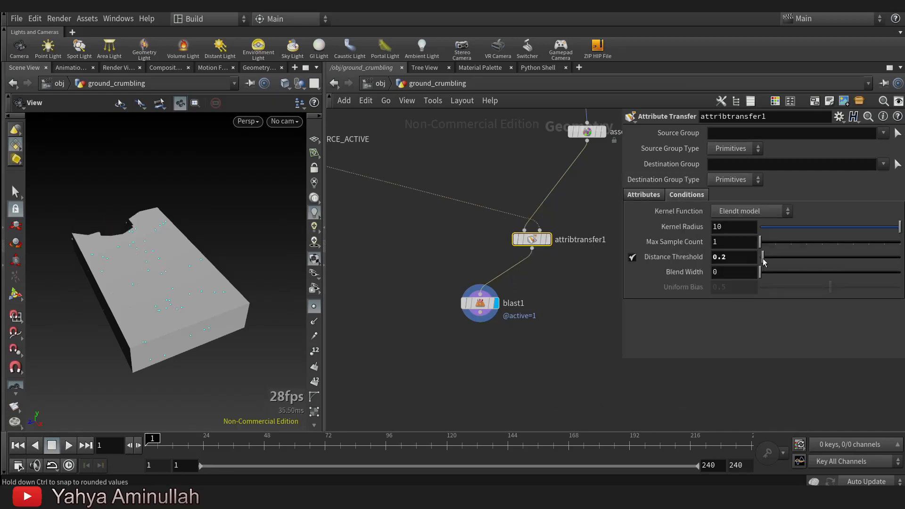
Set both the playback range end and the global end of the timeline to frame 120.
middle_click_drag(423, 357, 546, 367)
middle_click_drag(372, 229, 409, 360)
left_click_drag(453, 283, 465, 289)
middle_click_drag(496, 274, 499, 293)
left_click(460, 259)
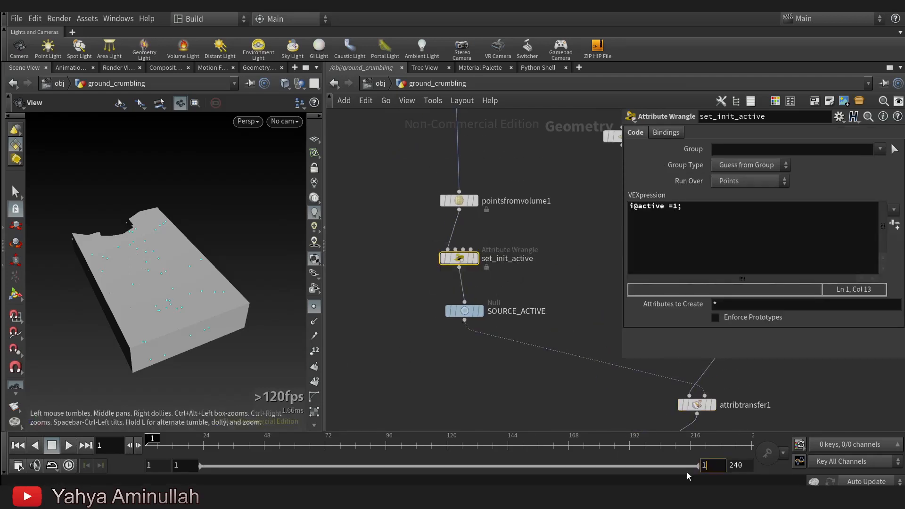
double_click(744, 464)
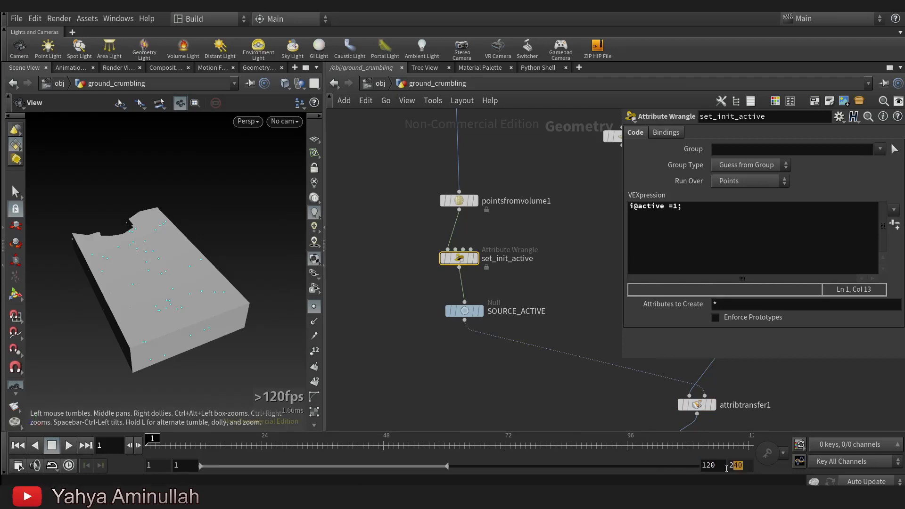
type("120")
key("Return")
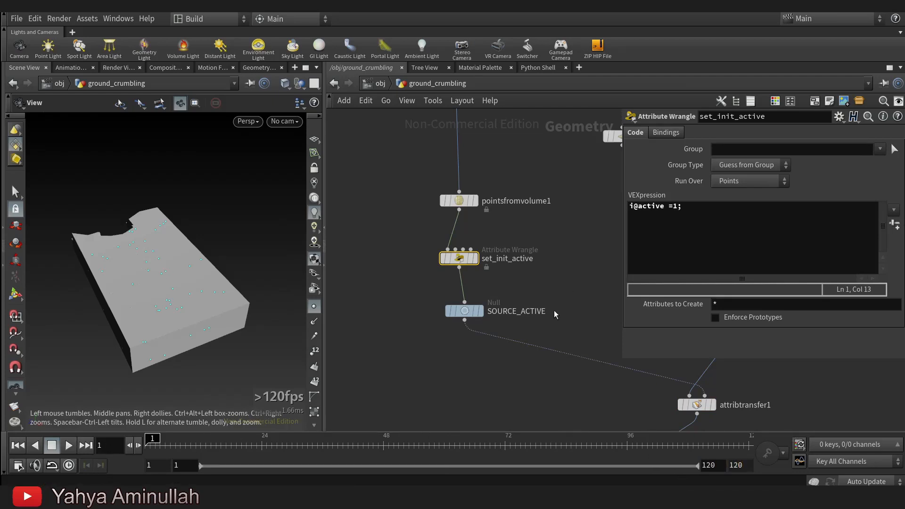
Scrub the timeline back to frame 1 and align set_init_active directly above SOURCE_ACTIVE.
scroll(554, 315, "up", 2)
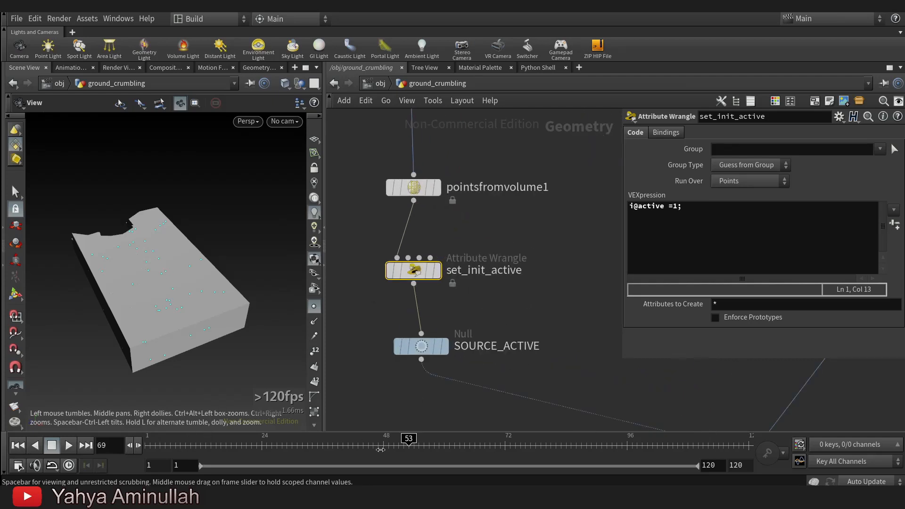
left_click_drag(341, 440, 147, 441)
scroll(469, 274, "up", 2)
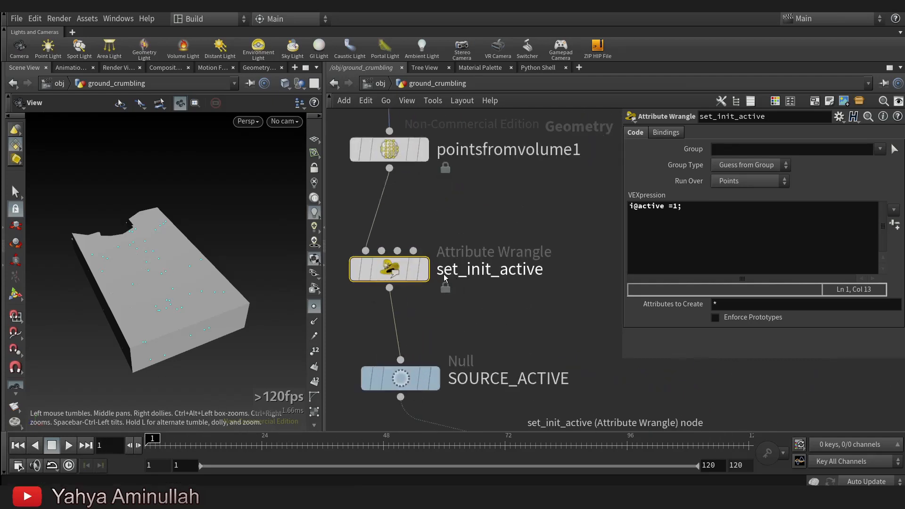
left_click_drag(393, 273, 405, 275)
left_click(391, 377)
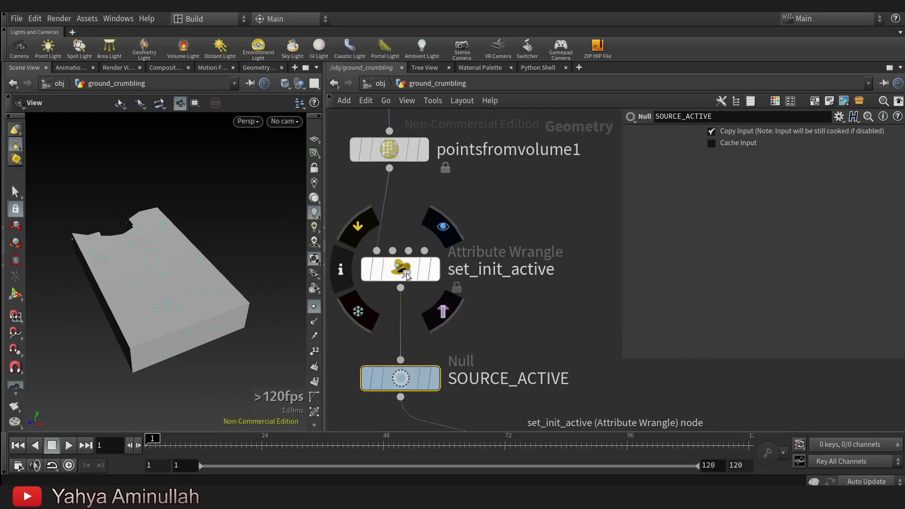
left_click(407, 273)
Keyframe the Animate parameter of get_P with value 1 at frame 1 and value 0 at frame 95.
scroll(515, 278, "down", 2)
middle_click_drag(537, 280, 529, 364)
middle_click_drag(478, 190, 500, 327)
middle_click_drag(468, 180, 475, 284)
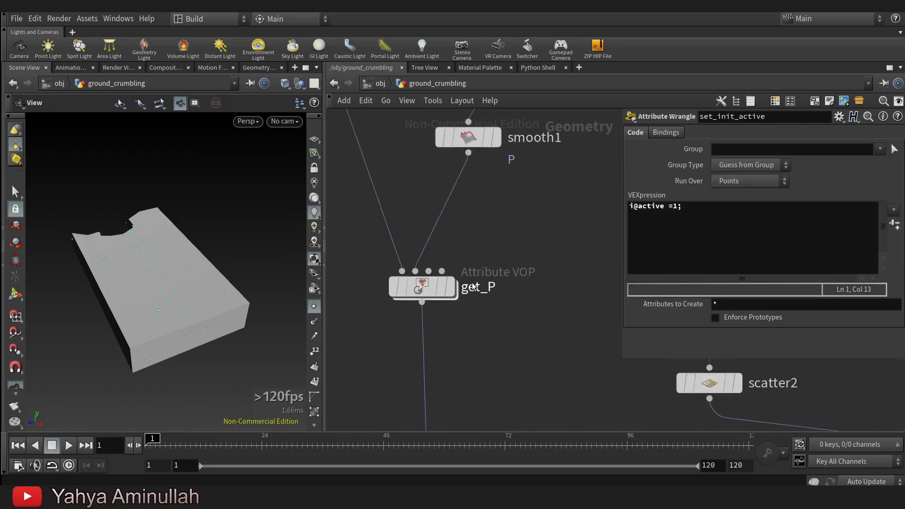
left_click(424, 287)
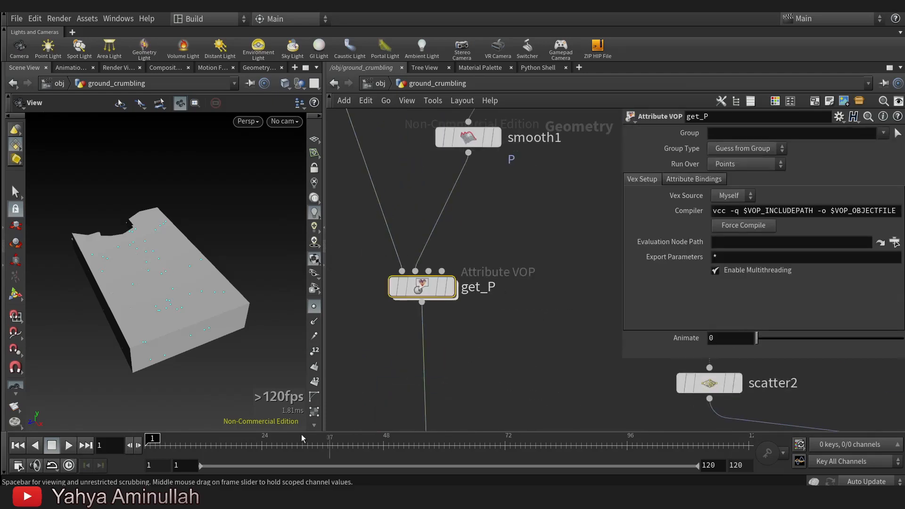
left_click_drag(856, 334, 901, 340)
left_click(768, 453)
left_click(594, 445)
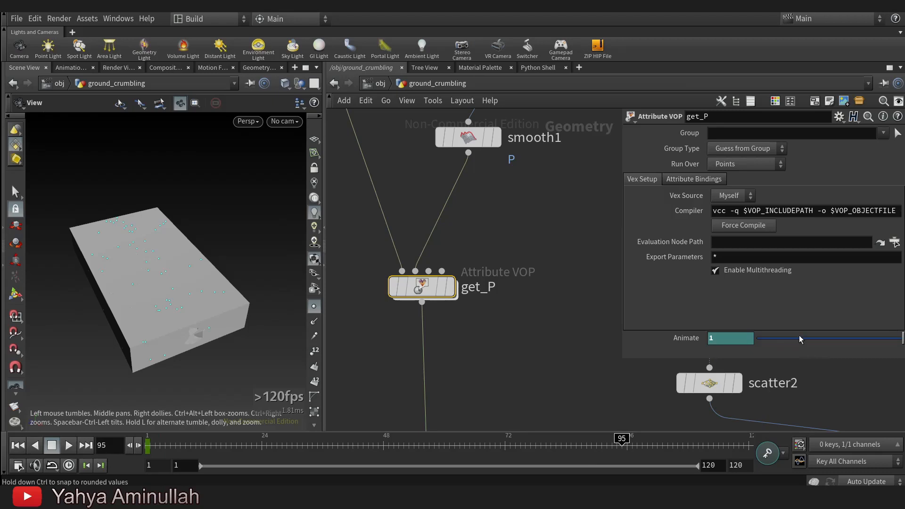
left_click_drag(799, 336, 743, 346)
left_click(673, 340, "alt")
Play the animation from the start and scrub back to about frame 42 to check the moving hole.
left_click_drag(623, 444, 116, 439)
left_click(70, 445)
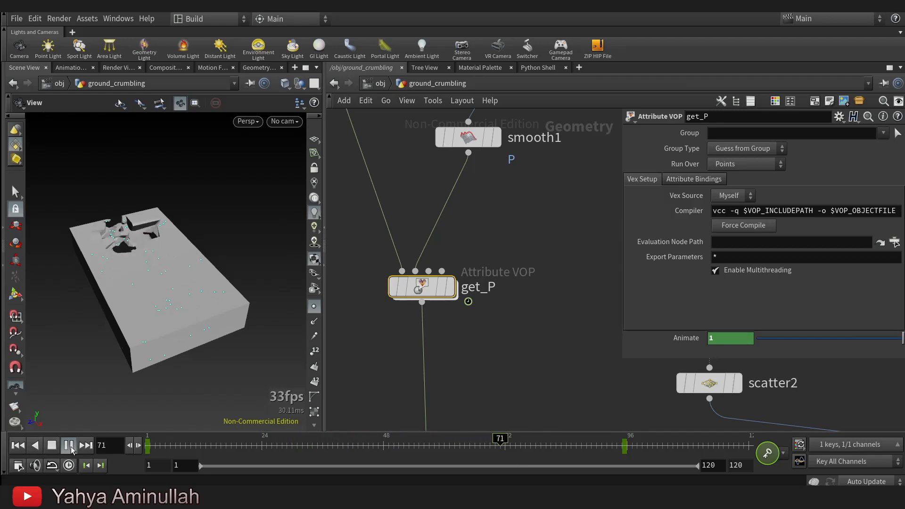
left_click_drag(501, 448, 355, 447)
Go to frame 32 and lower the distance threshold of attribtransfer1 to 0.11.
scroll(451, 286, "down", 1)
scroll(451, 289, "down", 2)
middle_click_drag(571, 381, 466, 201)
middle_click_drag(605, 335, 475, 323)
scroll(508, 185, "up", 1)
middle_click_drag(508, 185, 514, 205)
scroll(548, 317, "down", 1)
middle_click_drag(549, 315, 564, 163)
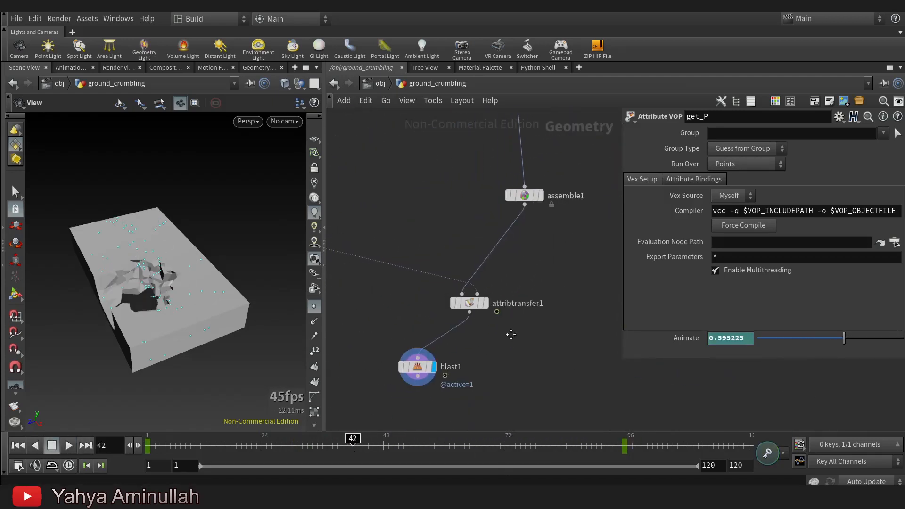
scroll(471, 299, "up", 2)
left_click(474, 301)
mouse_move(737, 257)
middle_mouse_down()
mouse_move(726, 265)
mouse_move(742, 264)
middle_mouse_up()
mouse_move(211, 445)
left_mouse_down()
mouse_move(490, 438)
mouse_move(266, 437)
mouse_move(301, 436)
left_mouse_up()
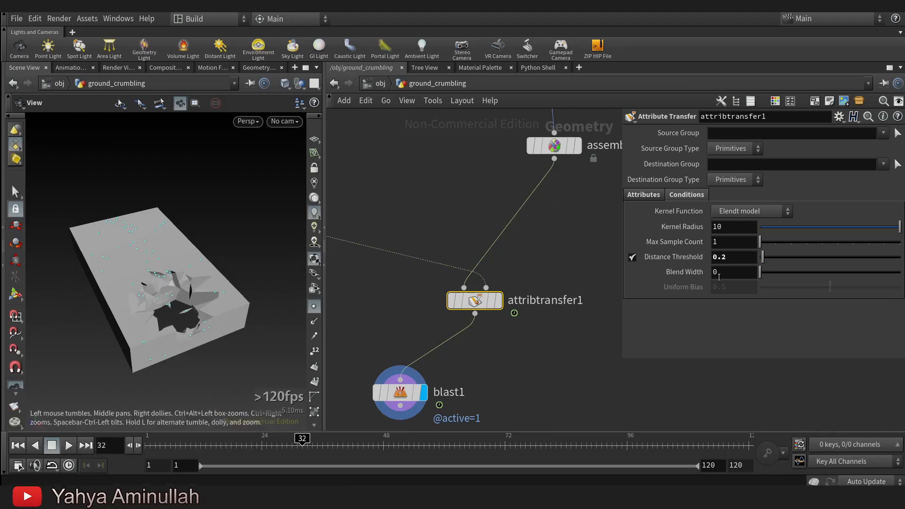
mouse_move(740, 254)
middle_mouse_down()
mouse_move(719, 284)
mouse_move(679, 303)
middle_mouse_up()
Display the pointsfromvolume1 node to show the sphere's points in the viewport.
scroll(399, 220, "down", 3)
middle_click_drag(399, 219, 530, 373)
middle_click_drag(473, 264, 539, 357)
mouse_move(513, 295)
middle_mouse_down()
mouse_move(527, 387)
mouse_move(501, 346)
mouse_move(493, 382)
middle_mouse_up()
scroll(520, 307, "up", 1)
mouse_move(497, 268)
middle_mouse_down()
mouse_move(520, 306)
mouse_move(500, 133)
middle_mouse_up()
middle_click_drag(509, 298, 502, 364)
middle_click_drag(463, 116, 465, 226)
scroll(464, 227, "up", 3)
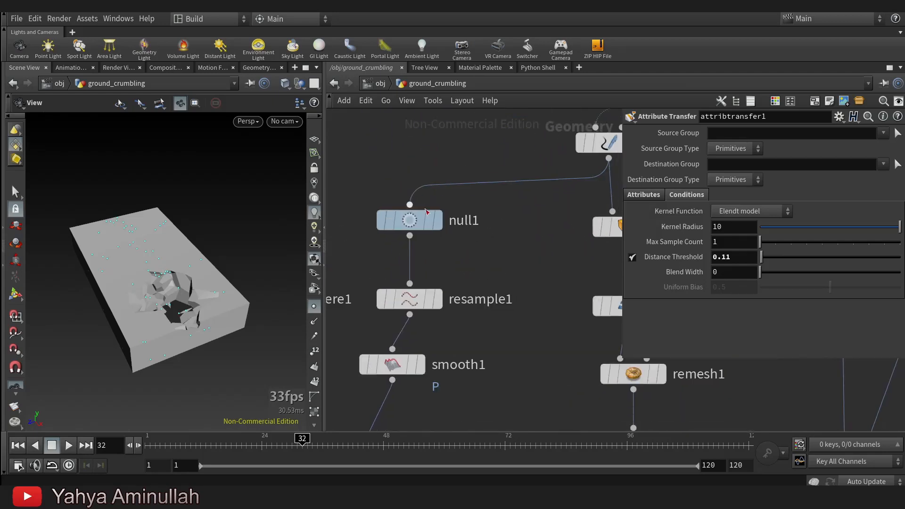
left_click(454, 200)
scroll(522, 289, "down", 3)
middle_click_drag(508, 309, 510, 180)
scroll(398, 295, "up", 2)
left_click(454, 267)
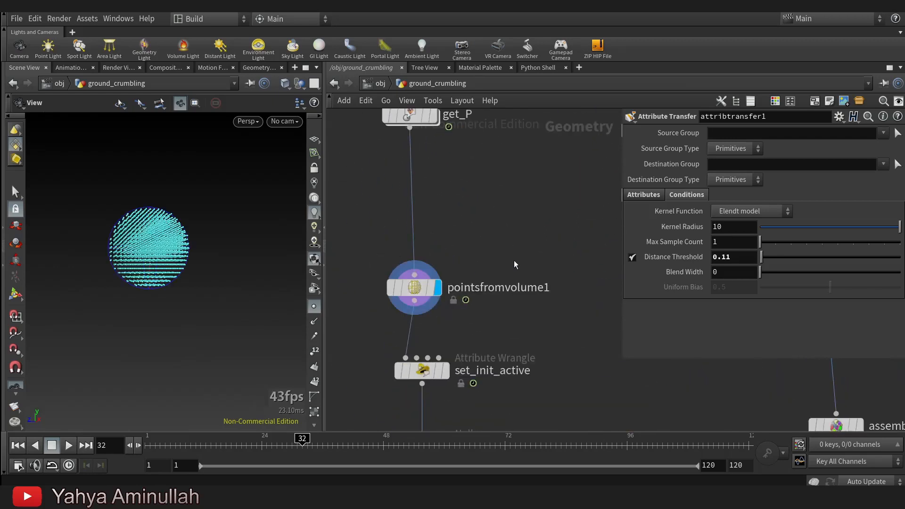
Insert a Transform node between get_P and pointsfromvolume1 and set its Y scale to 1.8.
key("Tab")
type("tra")
left_click(618, 65)
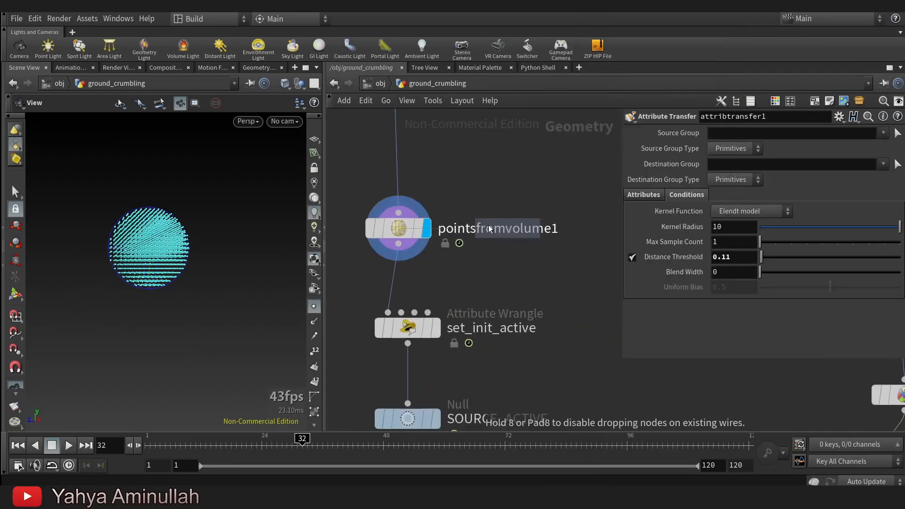
left_click(425, 213)
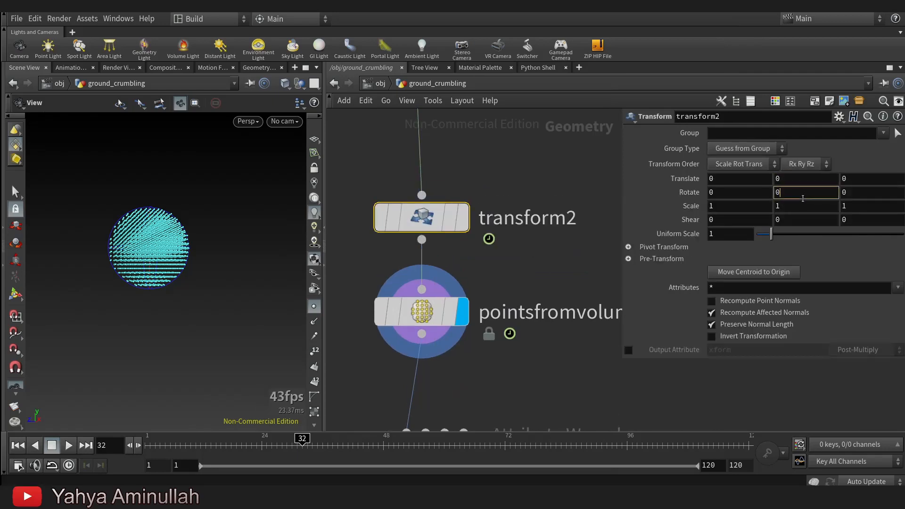
scroll(802, 208, "up", 8)
scroll(523, 311, "down", 6)
Template assemble1 to compare the fractured box with the stretched sphere points.
middle_click_drag(547, 338, 420, 249)
scroll(571, 280, "up", 2)
left_click(560, 294)
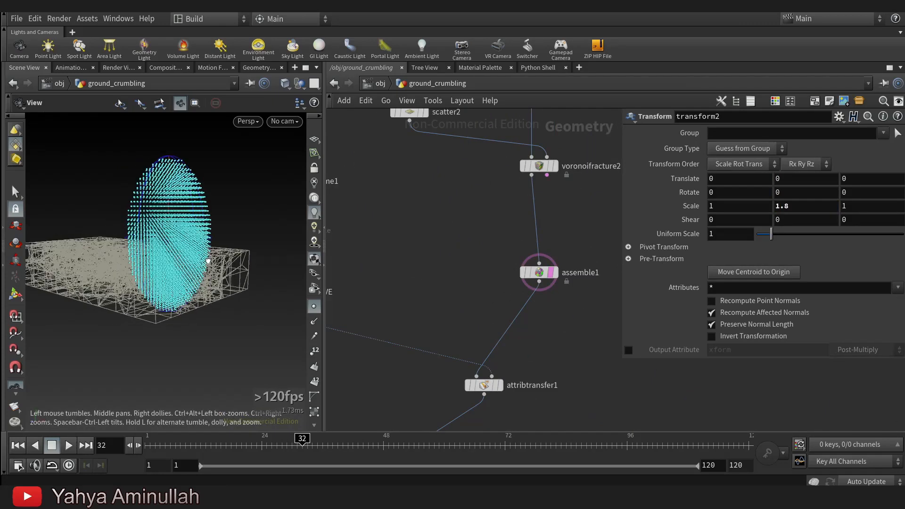
Set the pivot translate of transform2 to $CEX, $CEY and $CEZ.
scroll(408, 266, "down", 3)
middle_click_drag(408, 262, 555, 281)
middle_click_drag(613, 265, 547, 266)
scroll(548, 267, "up", 2)
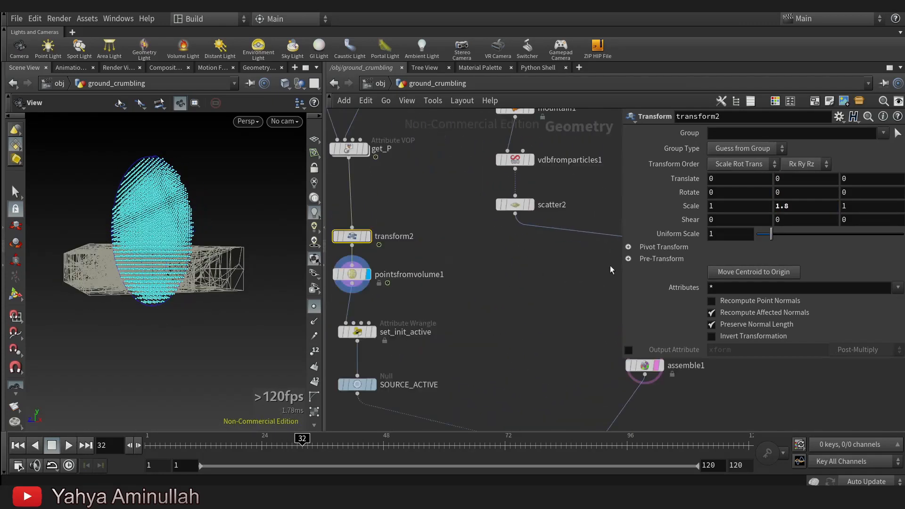
left_click(633, 248)
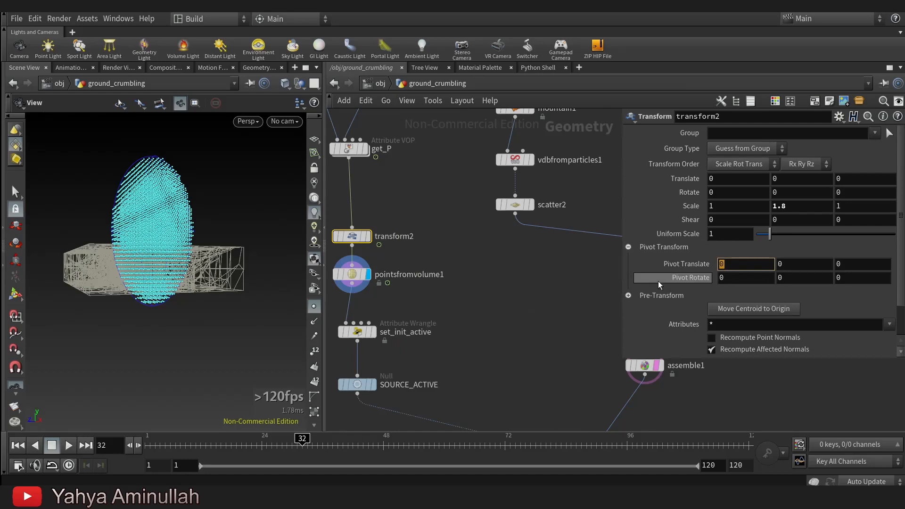
type("$C")
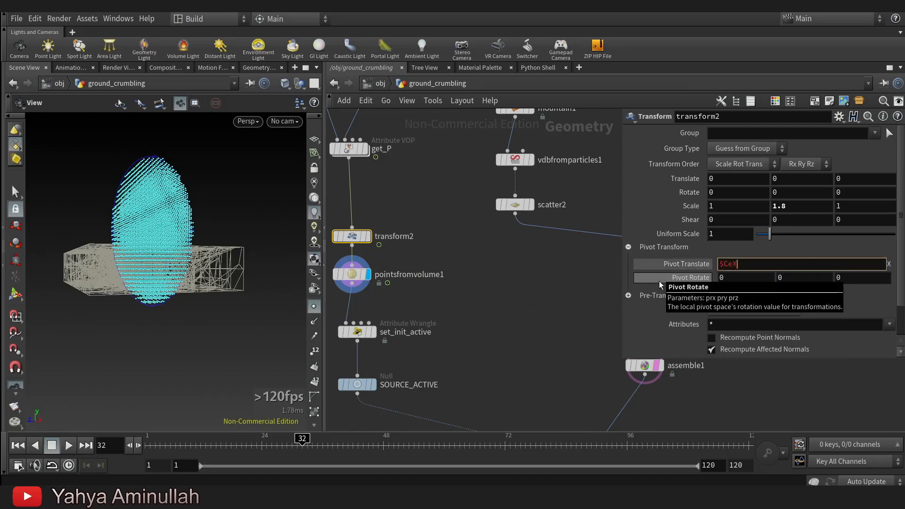
type("EX")
key("Tab")
type("$CEY")
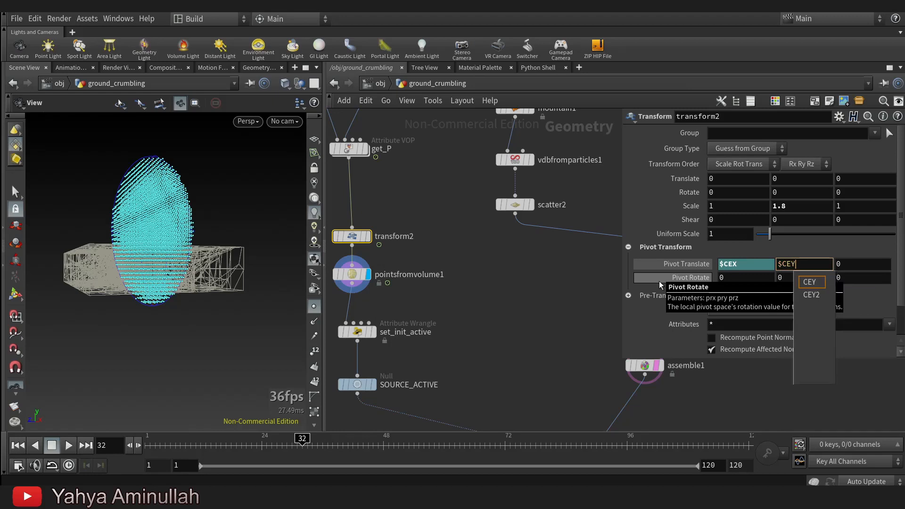
key("Tab")
type("$CEZ")
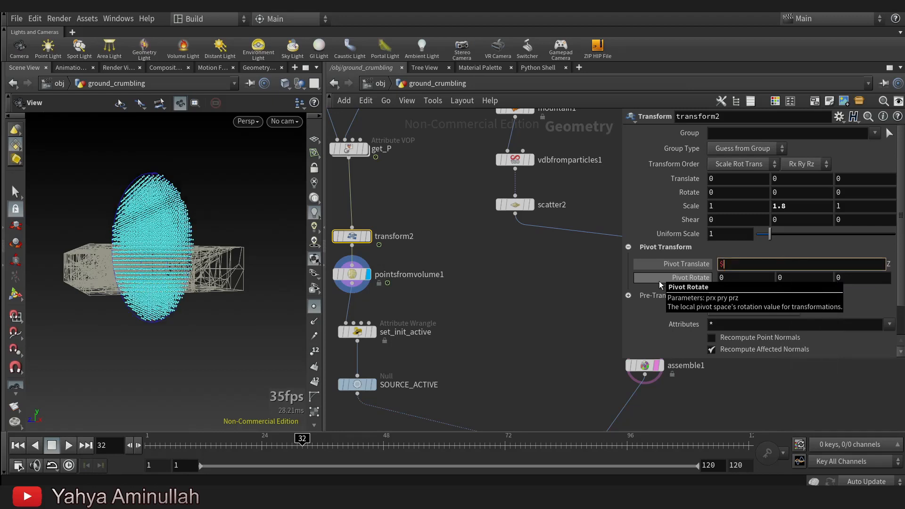
key("Return")
Set the Y scale of transform2 to 2 and check the stretched sphere against the box.
left_click_drag(123, 264, 174, 284)
left_click(798, 206)
type("2")
key("Return")
left_click_drag(47, 296, 141, 302)
Turn off the template display of assemble1 and display blast1.
middle_click_drag(632, 403, 513, 197)
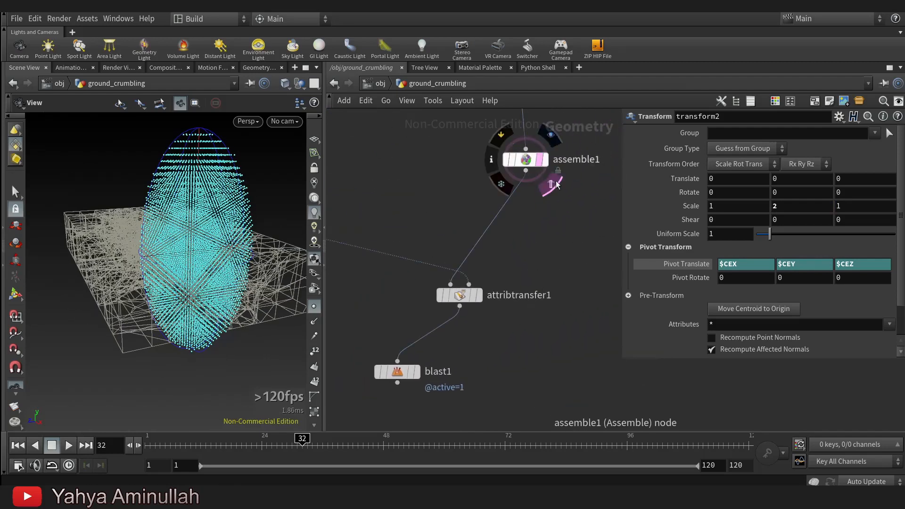
left_click(550, 182)
left_click(485, 271)
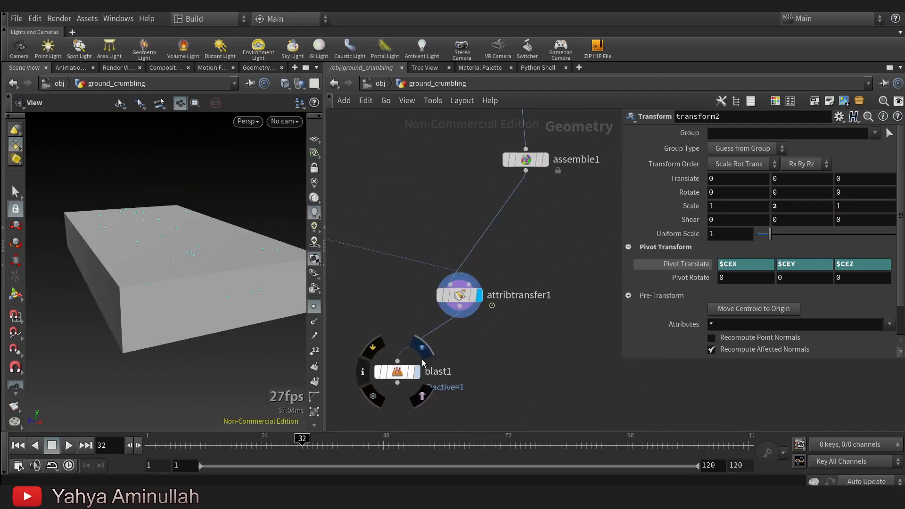
left_click(423, 348)
Scrub the timeline forward and back to frame 2 to examine the hole travelling along the crack.
left_click_drag(163, 447, 444, 438)
left_click_drag(170, 302, 162, 285)
left_click_drag(456, 435, 152, 439)
Move blast1 aside to the right and rename attribtransfer1 as transfer_active.
scroll(540, 298, "down", 2)
scroll(543, 336, "up", 2)
left_click(429, 297)
left_click_drag(428, 297, 547, 303)
double_click(555, 220)
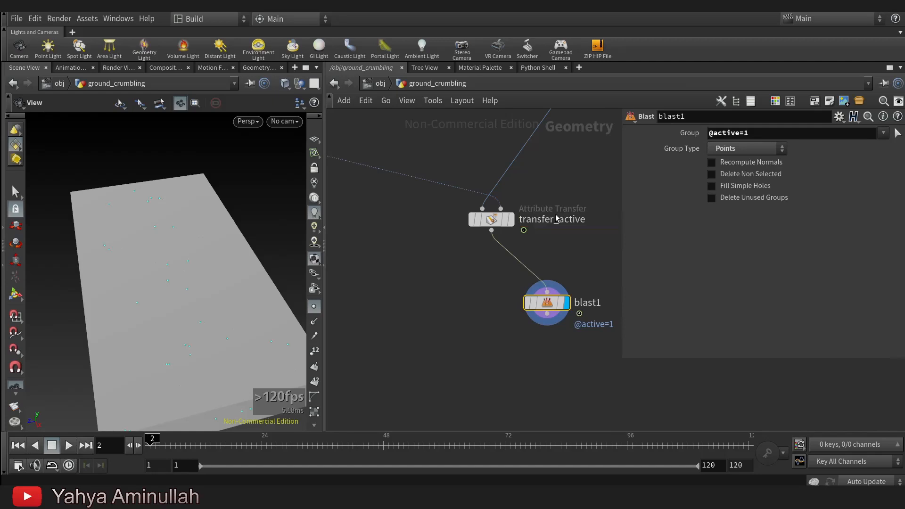
Add a Null node below transfer_active and wire it to the output of transfer_active.
key("Tab")
type("null")
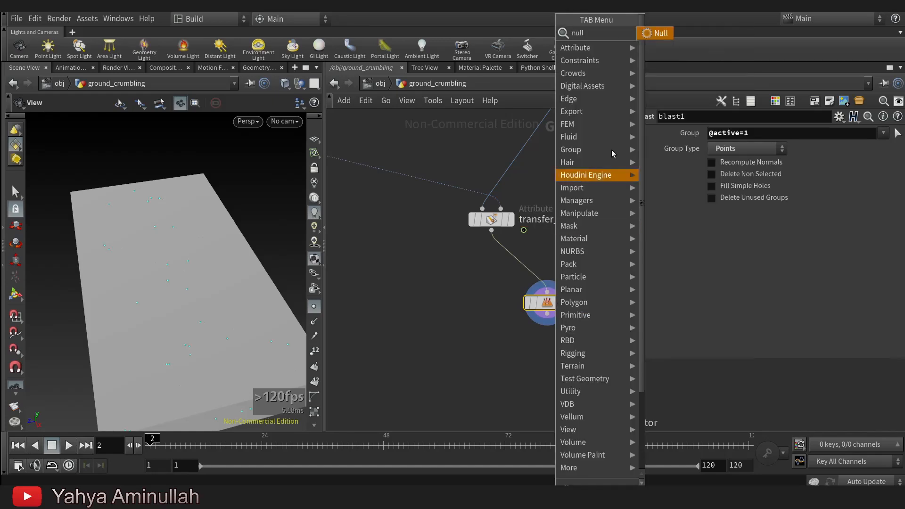
key("Return")
left_click(484, 307)
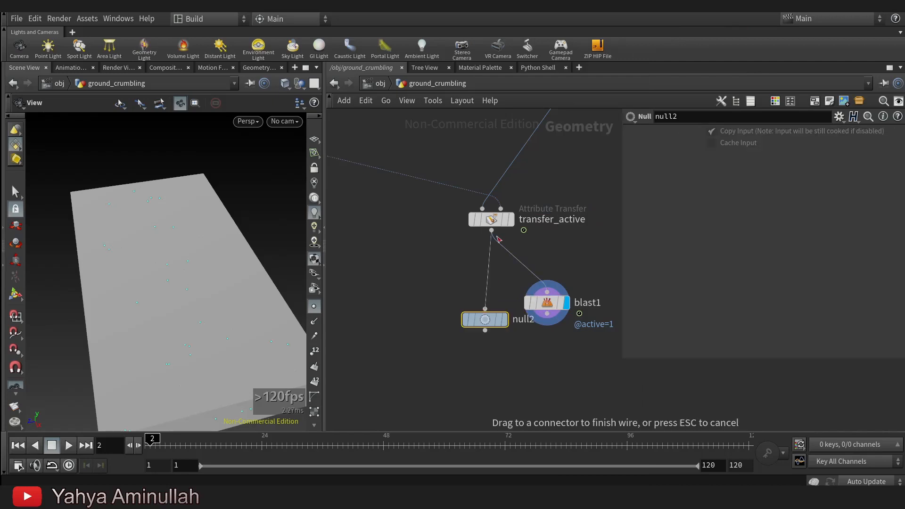
Rename the null below transfer_active as OUT_PACKED_FRAGMENTS.
double_click(532, 320)
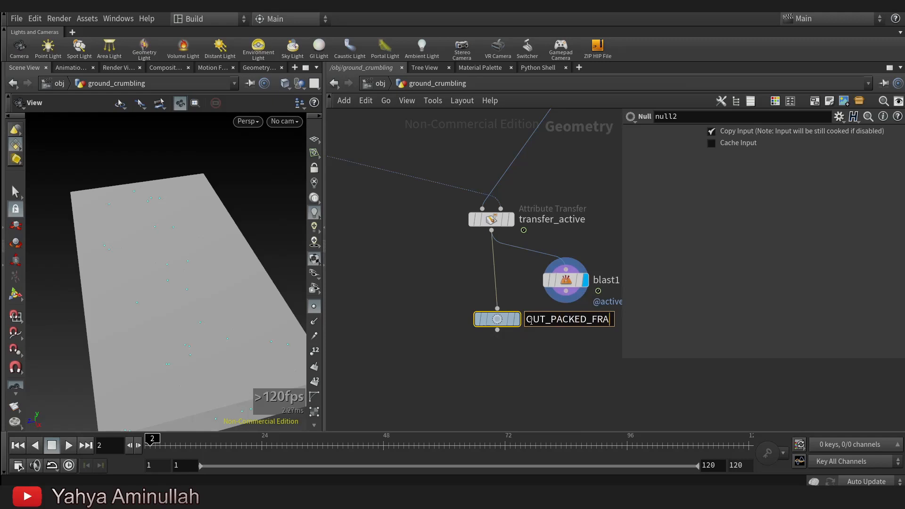
type("OUT_PACKED_FRAGMENTS")
key("Return")
Add a DOP Network below OUT_PACKED_FRAGMENTS, wire the null into its first input and display it.
key("Tab")
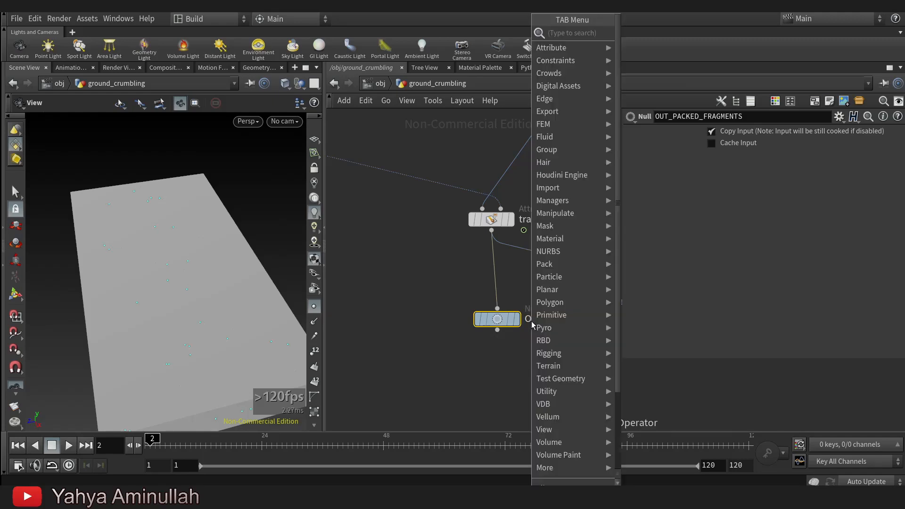
type("dop")
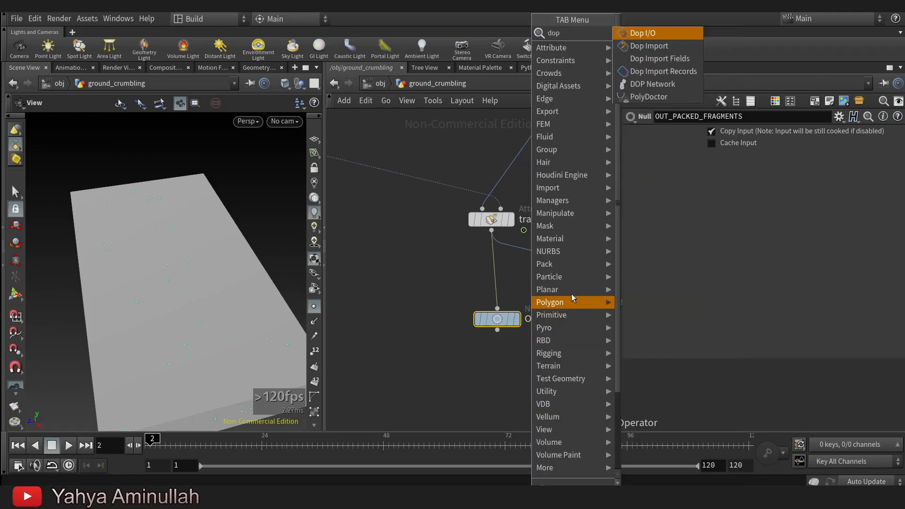
left_click(653, 84)
left_click(491, 380)
left_click_drag(498, 330, 483, 375)
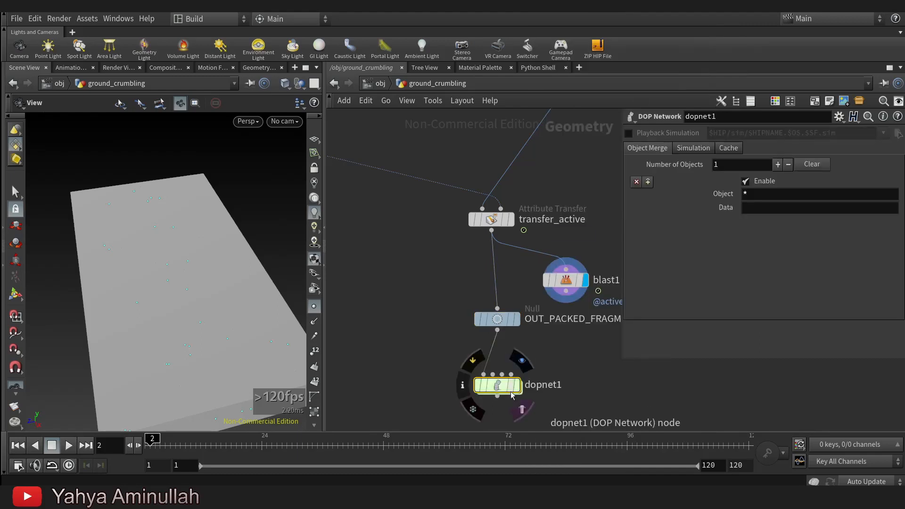
left_click(516, 385)
Inside dopnet1, add a Bullet Solver above the output node and wire it to output.
double_click(496, 386)
key("Tab")
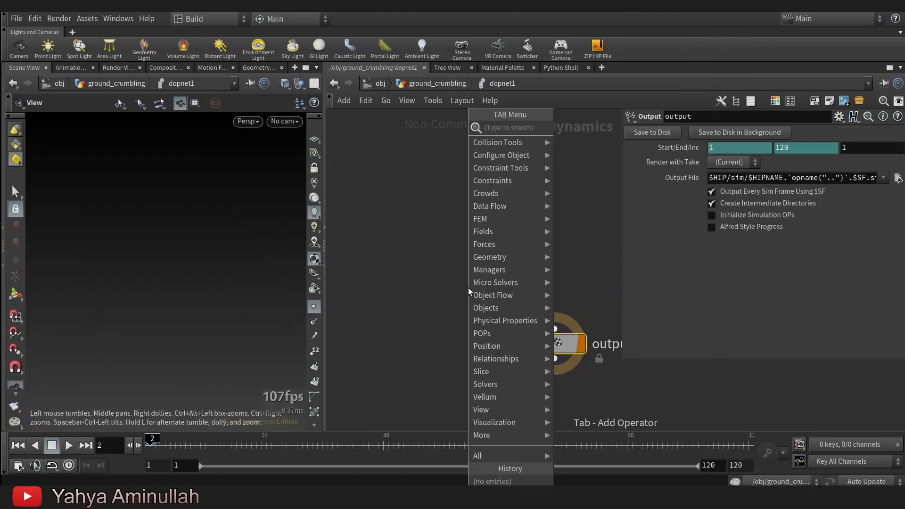
type("bulle")
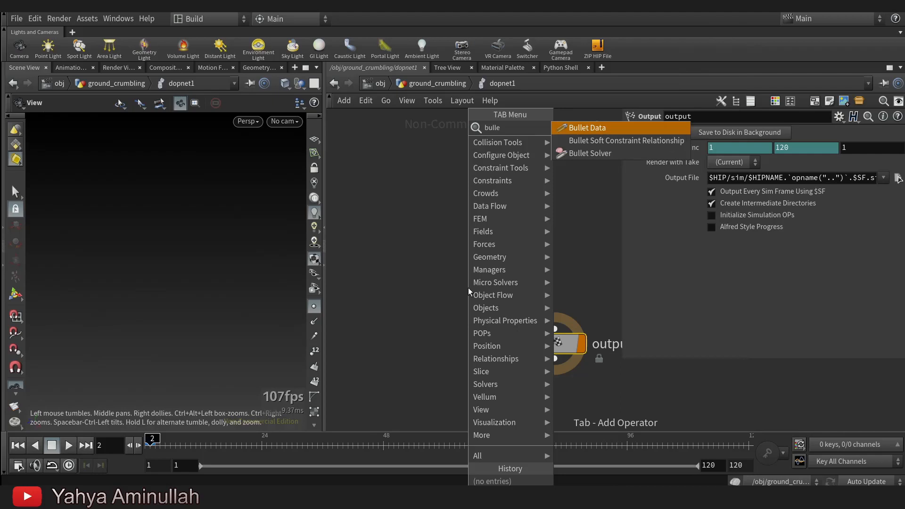
left_click(585, 153)
left_click(564, 201)
middle_click_drag(523, 237, 513, 331)
Add an RBD Packed Object feeding the Bullet Solver's object input and set its Geometry Source to First Context Geometry.
left_click(541, 280)
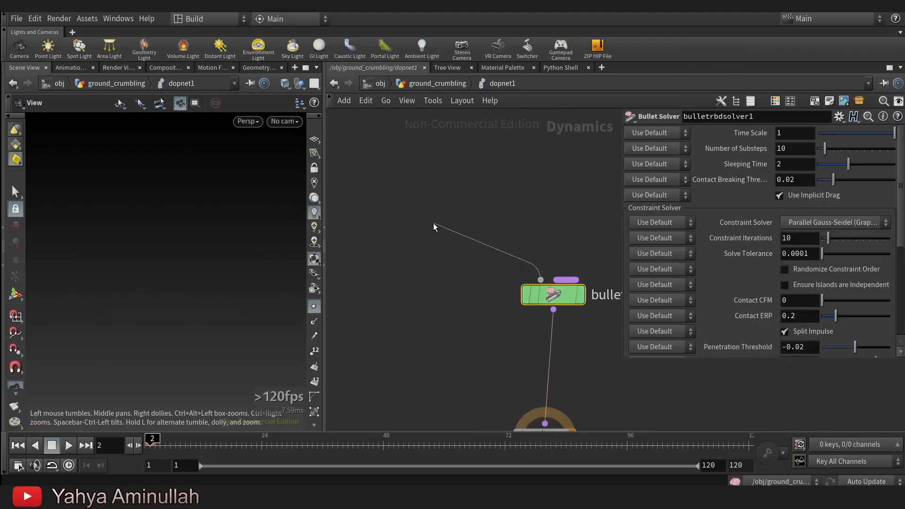
key("Tab")
type("rbdp")
key("Return")
left_click(434, 222)
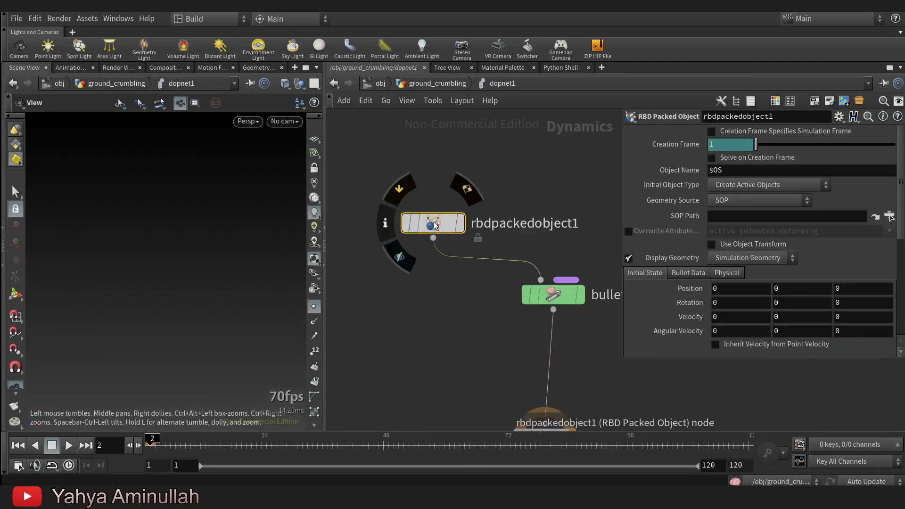
left_click(732, 201)
left_click(750, 226)
Insert a Gravity Force between the Bullet Solver and the output node.
middle_click_drag(479, 368, 466, 248)
left_click_drag(517, 315, 526, 360)
key("Tab")
mouse_move(569, 231)
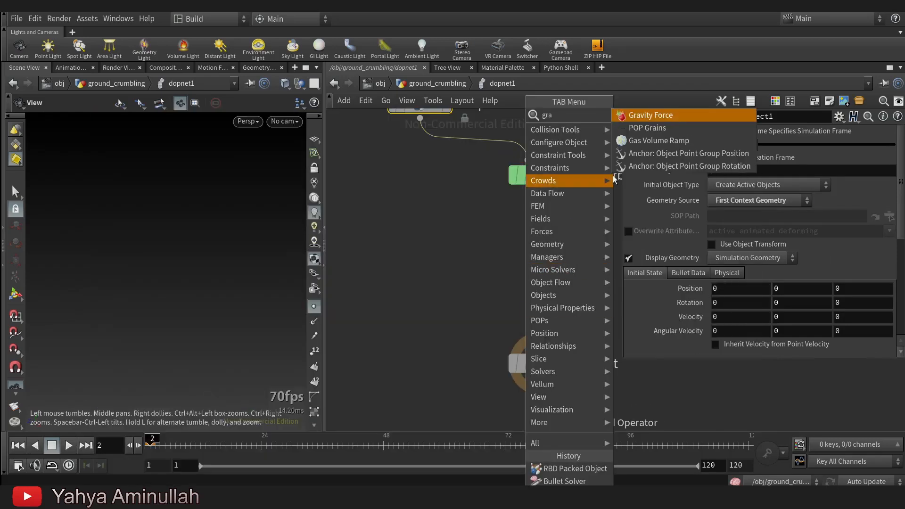
left_click(657, 120)
left_click(545, 259)
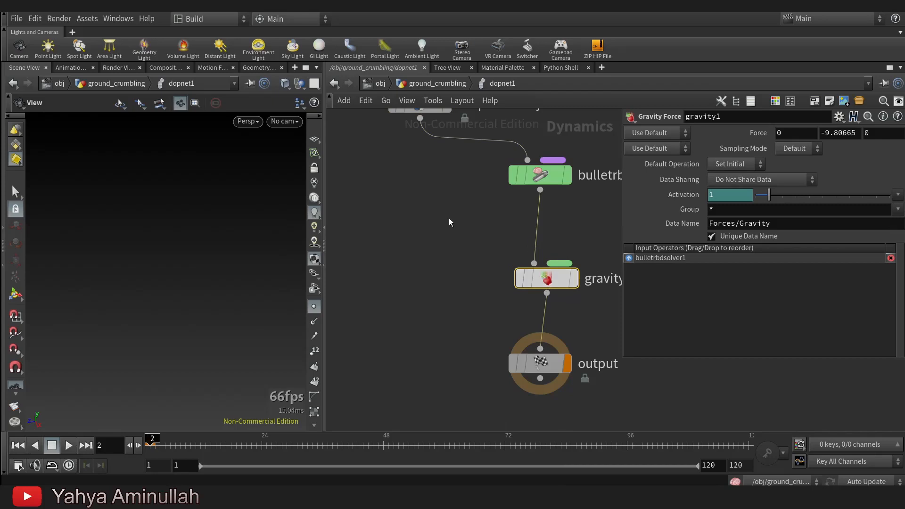
Select rbdpackedobject1 and play the simulation from frame 1 to check the packed pieces.
key("h")
left_click(420, 189)
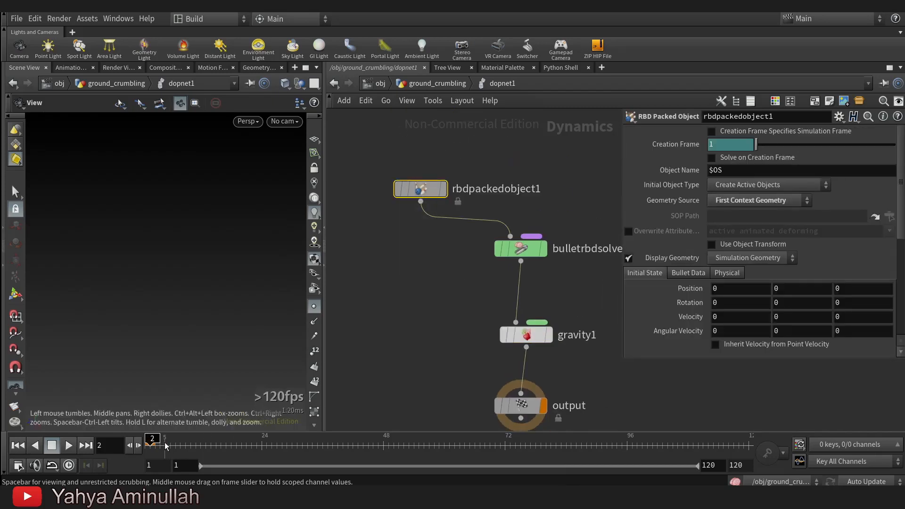
left_click(18, 445)
left_click_drag(163, 297, 183, 300)
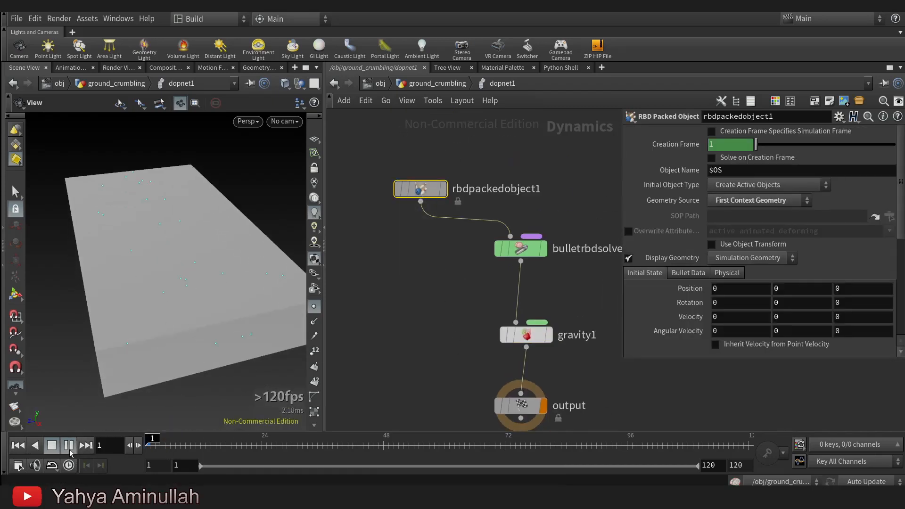
left_click(52, 445)
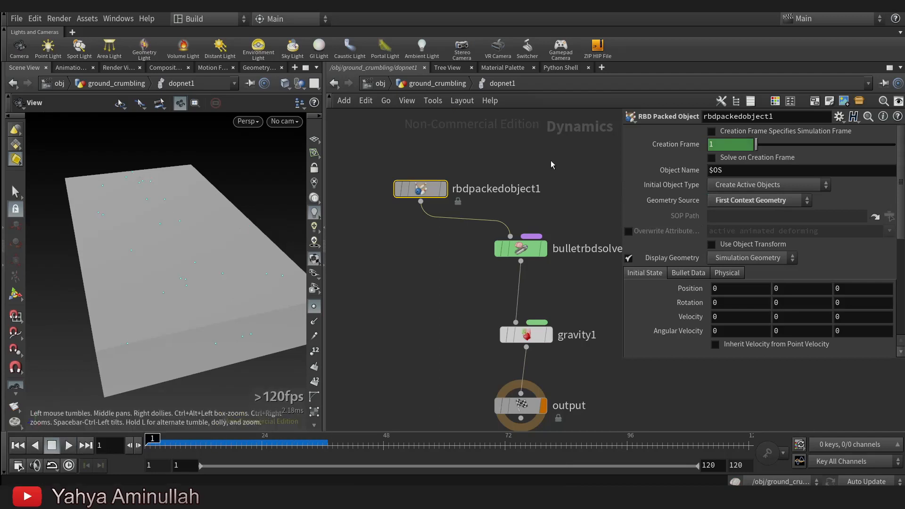
Enable attribute overwriting from the SOP on rbdpackedobject1 and limit the attributes to active.
middle_click_drag(551, 161, 549, 201)
left_click(629, 232)
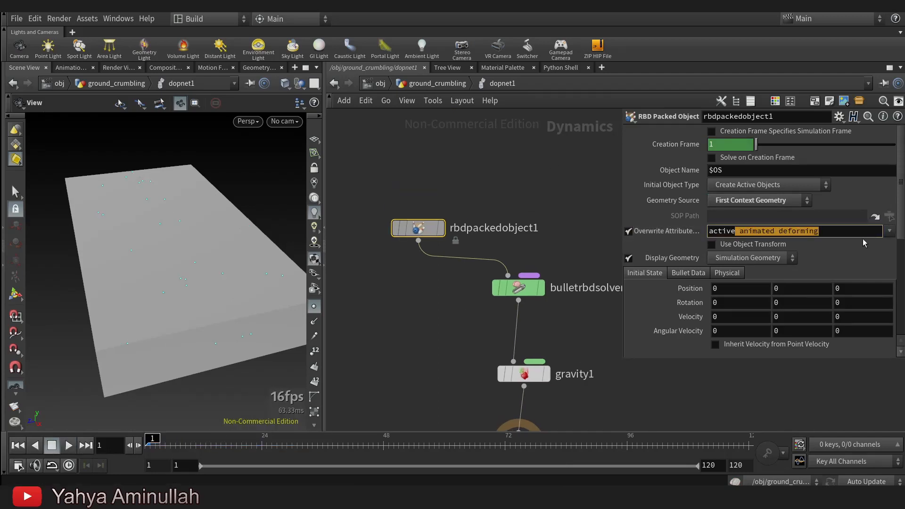
key("Return")
Play the simulation to examine the collapse along the crack, then return to frame 1.
left_click(69, 447)
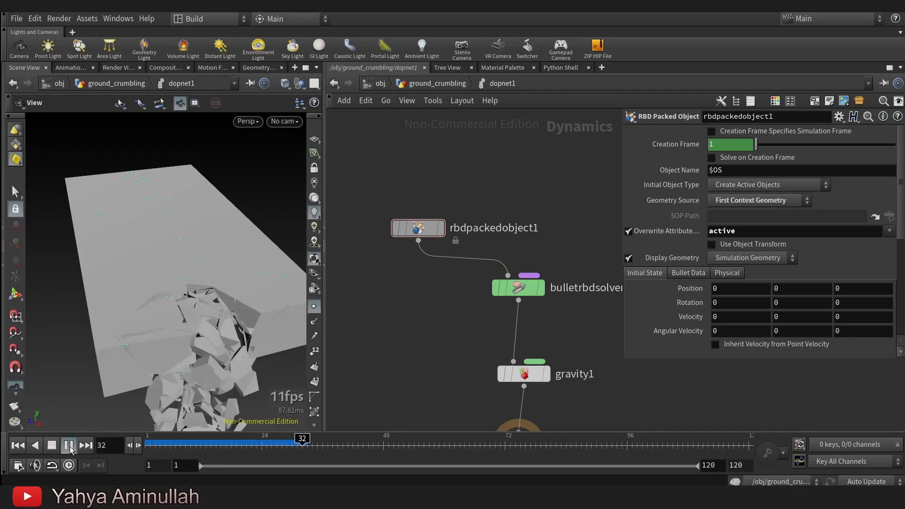
left_click_drag(198, 337, 225, 314)
key("ctrl+Up")
Detach bulletrbdsolver1 from the node chain so that rbdpackedobject1 feeds gravity1 directly.
scroll(481, 340, "down", 1)
middle_click_drag(481, 341, 405, 370)
scroll(439, 315, "up", 2)
left_click_drag(431, 333, 492, 247)
Add a Geometry Wrangle beside the detached Bullet Solver.
key("Tab")
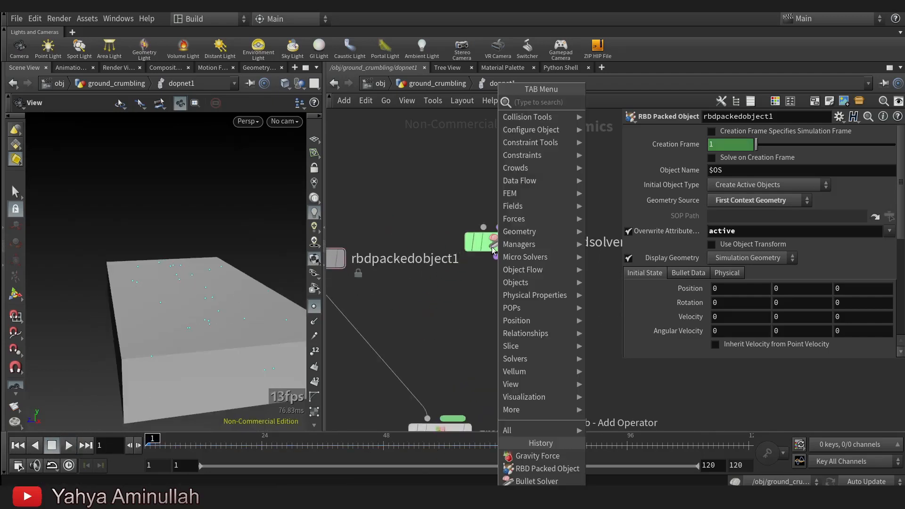
type("ge")
left_click(625, 107)
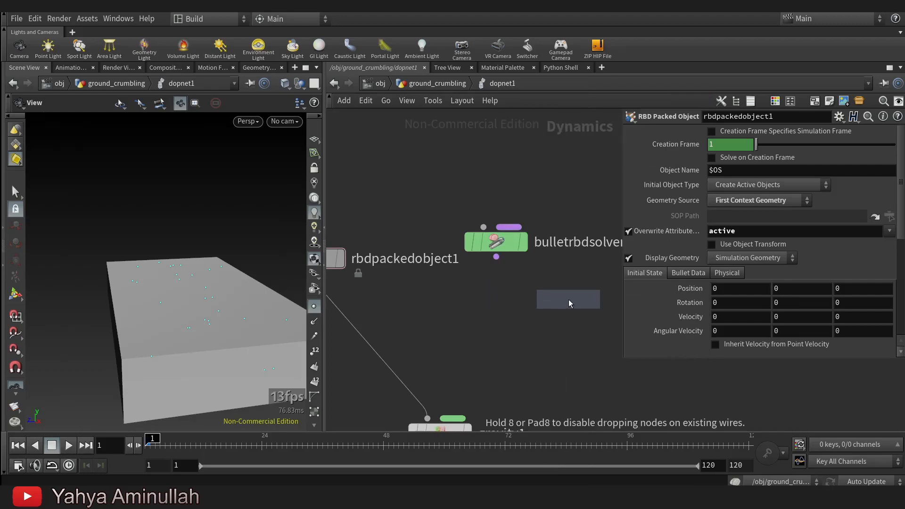
left_click(573, 299)
key("Tab")
type("mer")
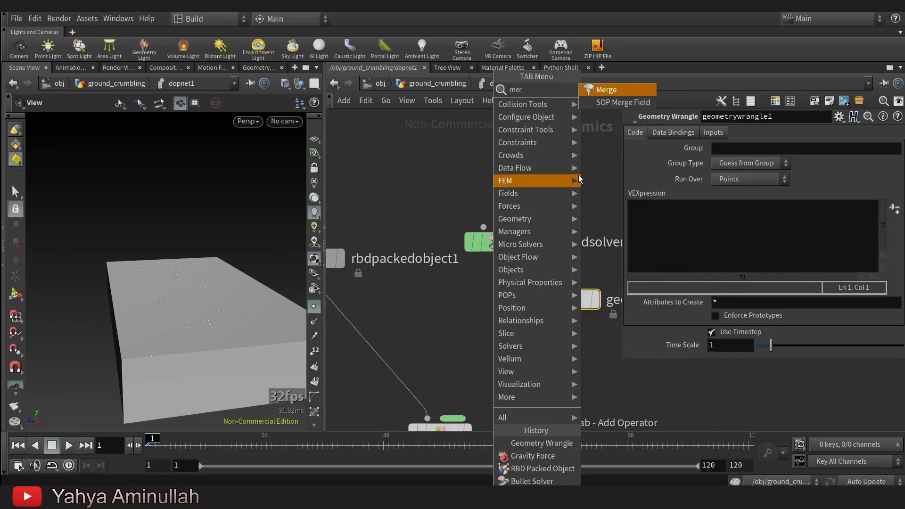
left_click(624, 102)
left_click(404, 333)
left_click_drag(404, 333, 449, 335)
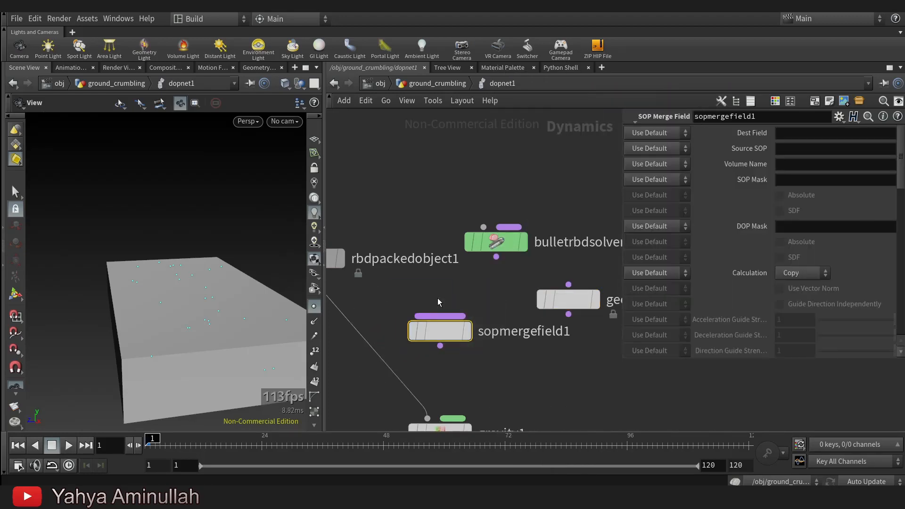
key("Delete")
key("Tab")
type("mer")
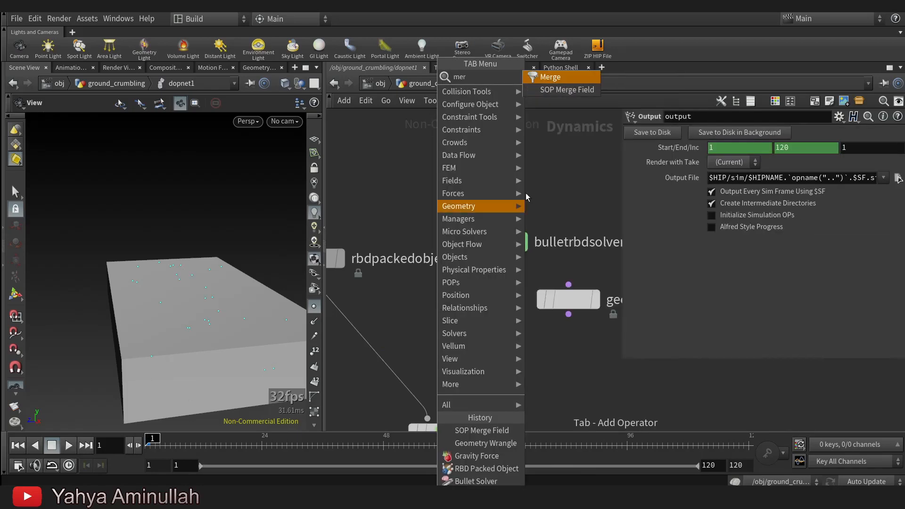
left_click(566, 89)
left_click(423, 350)
left_click_drag(422, 350, 457, 357)
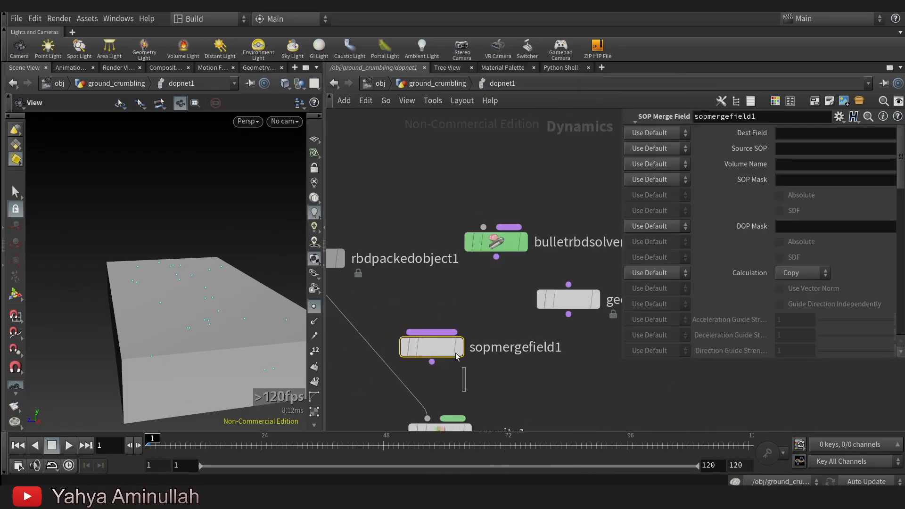
key("Delete")
Insert a Multiple Solver between rbdpackedobject1 and gravity1 and wire bulletrbdsolver1 and geometrywrangle1 into its solver input.
key("Tab")
type("mul")
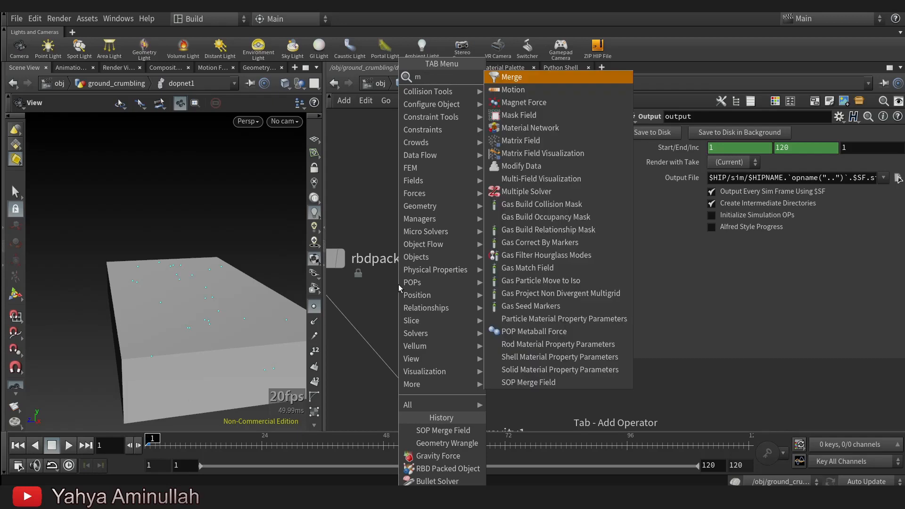
left_click(557, 102)
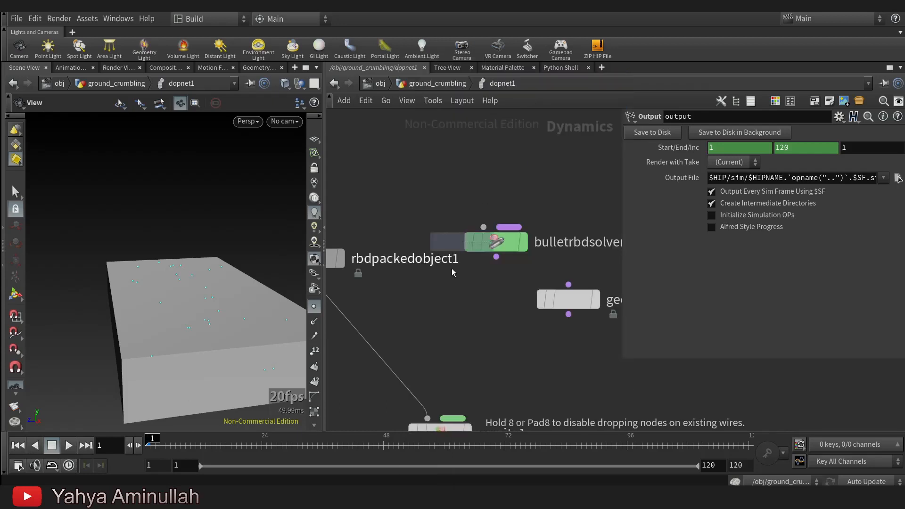
left_click(399, 365)
left_click_drag(408, 342, 471, 302)
left_click_drag(408, 343, 569, 314)
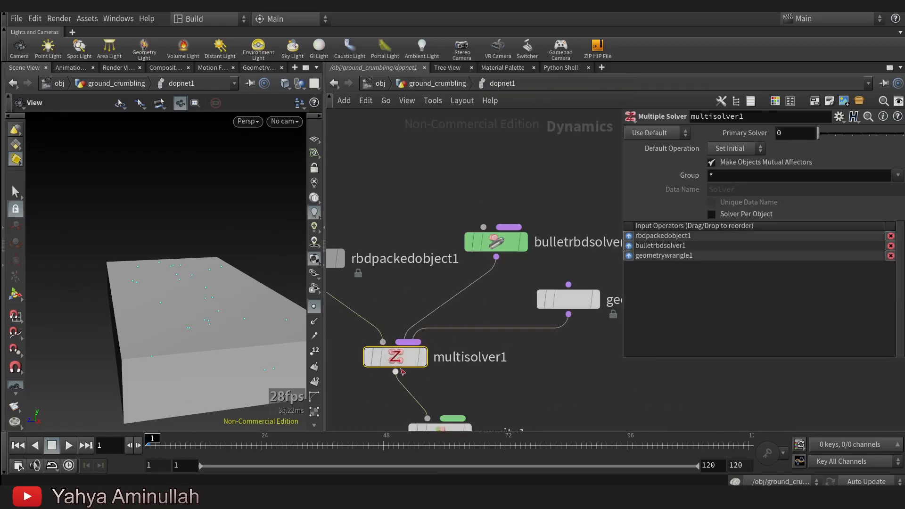
Shift geometrywrangle1 slightly away from multisolver1 and rename it as force_active.
left_click_drag(406, 363, 470, 368)
middle_click_drag(533, 333, 402, 336)
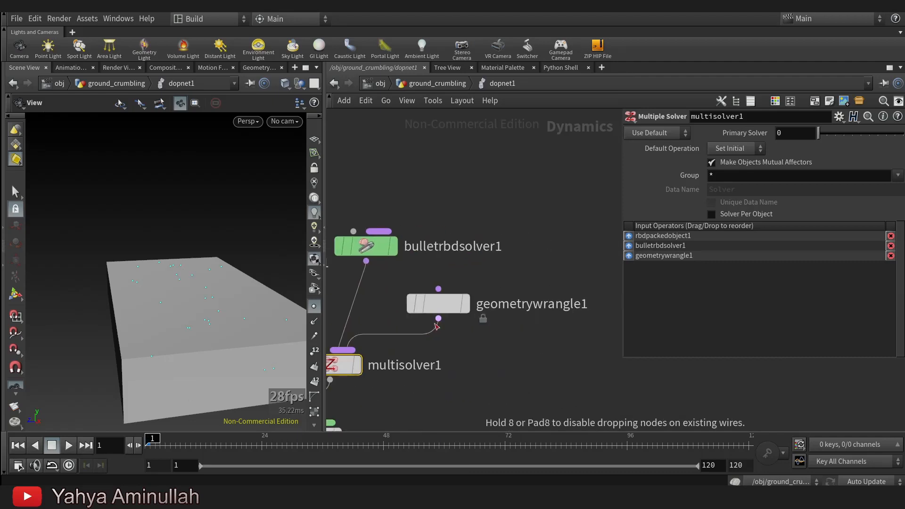
left_click_drag(439, 305, 459, 308)
left_click(555, 308)
type("force_active")
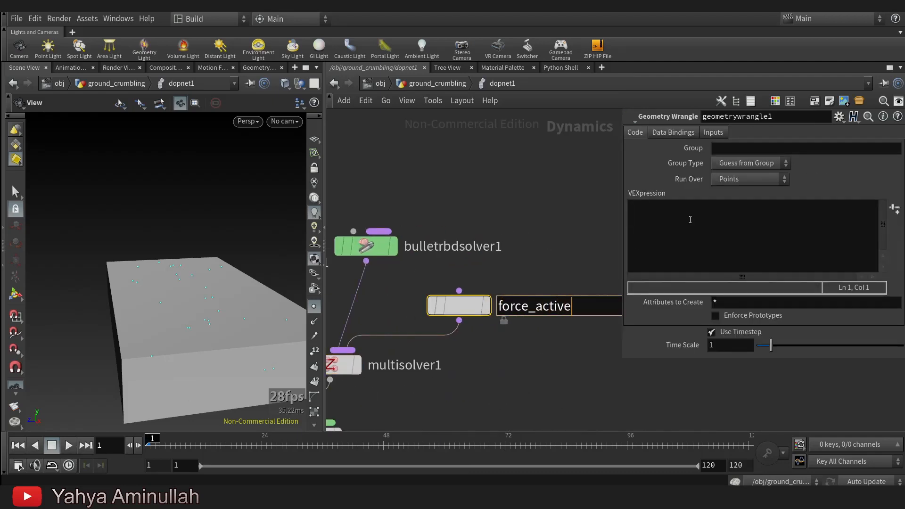
key("Return")
Write the VEX code "if (i@active==1){ i@active +=1; }" in the force_active wrangle.
left_click(738, 239)
type("if ")
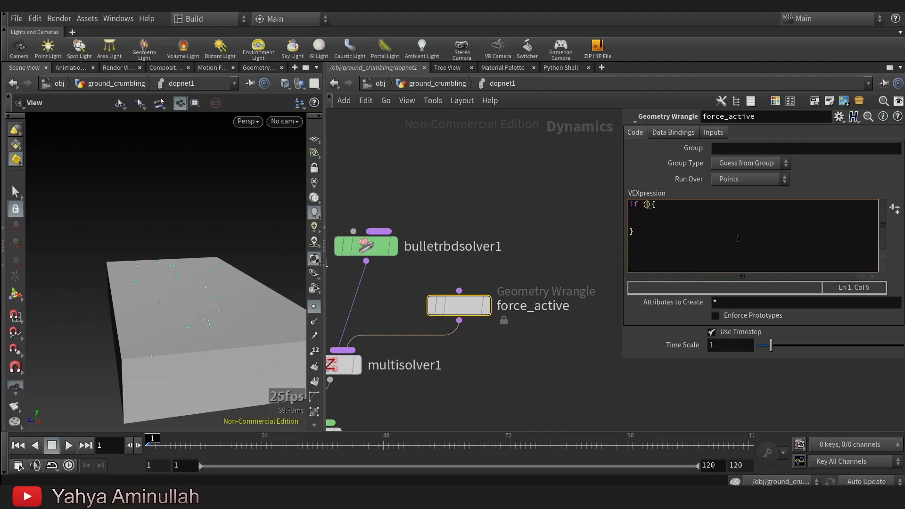
type("(i@ac")
type("ctive==1")
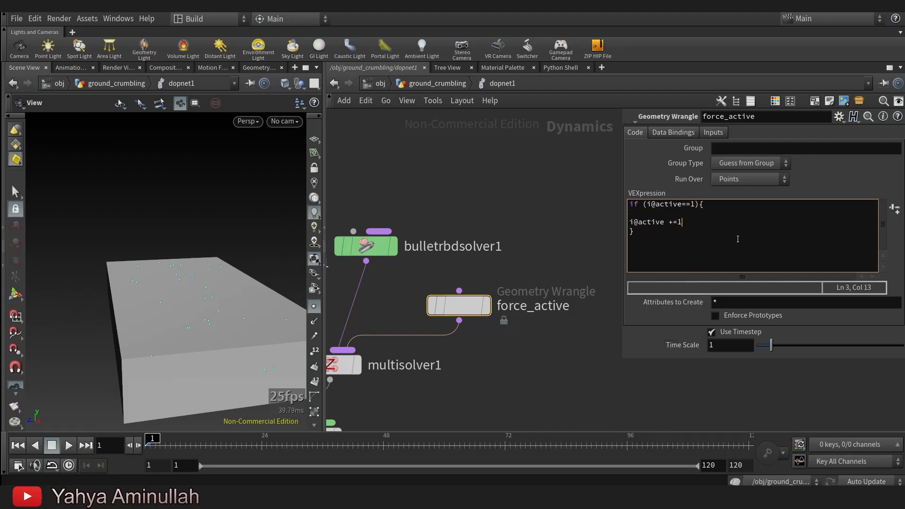
left_click(549, 231)
Return to the ground_crumbling network and play the simulation to check the collapsing pieces.
scroll(525, 350, "down", 3)
middle_click_drag(508, 399, 518, 254)
middle_click_drag(498, 346, 516, 335)
middle_click_drag(580, 324, 568, 358)
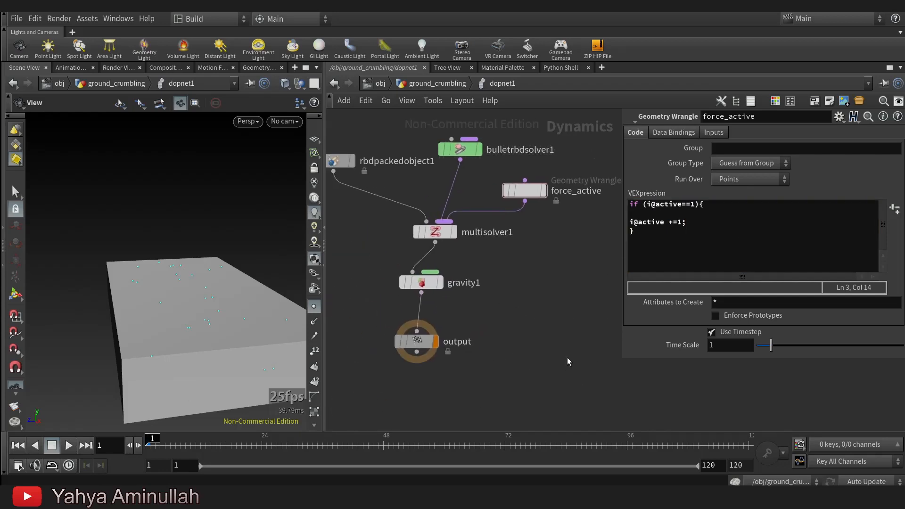
left_click(460, 83)
left_click(68, 445)
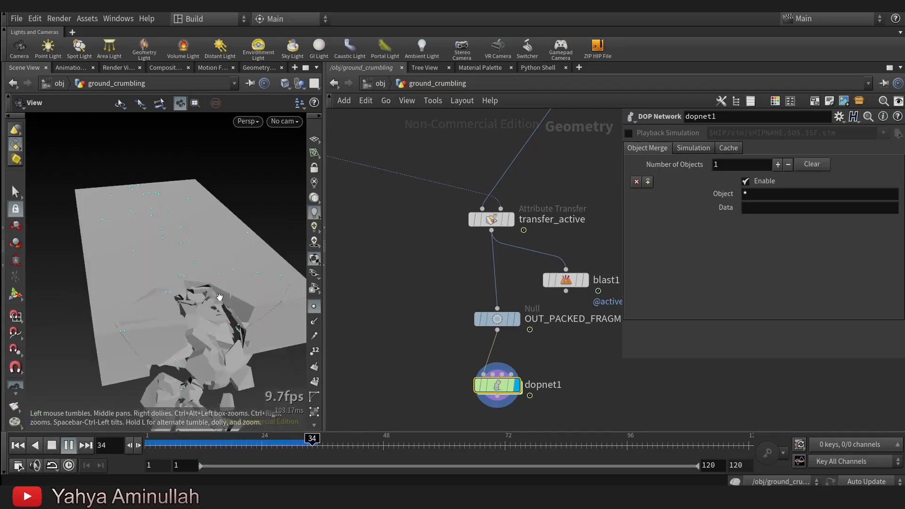
left_click(52, 445)
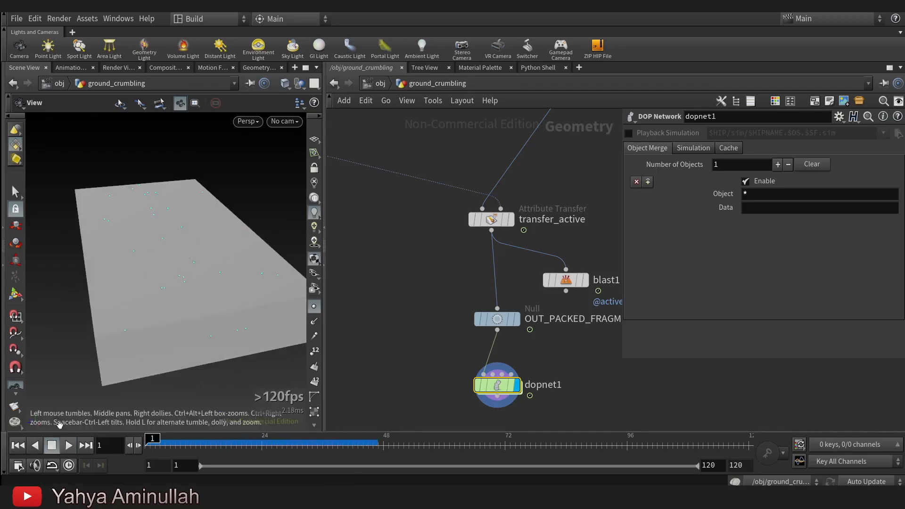
Inside dopnet1, turn off attribute overwriting on rbdpackedobject1 and replay the simulation.
double_click(505, 393)
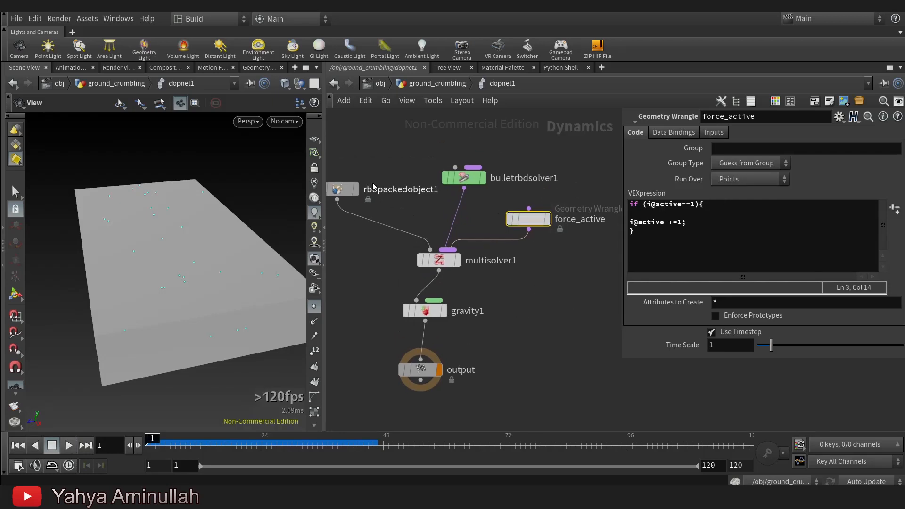
left_click_drag(341, 242, 347, 152)
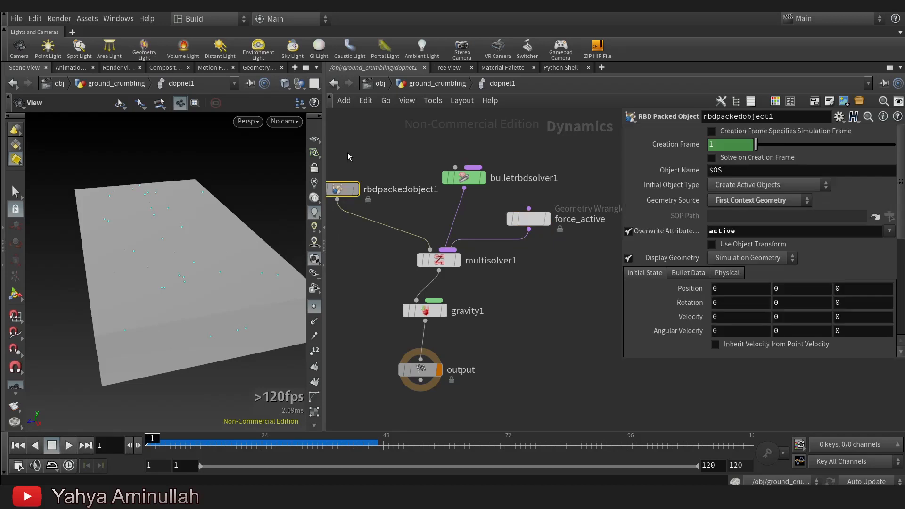
left_click(629, 231)
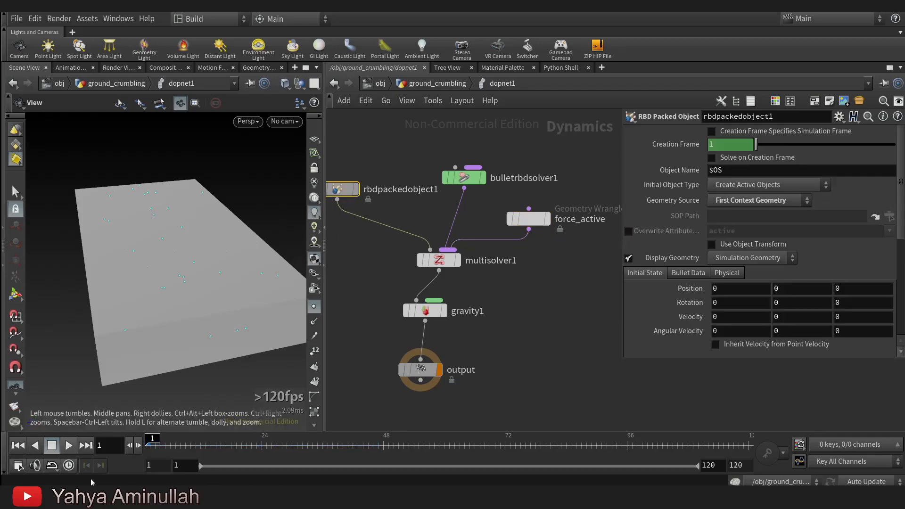
left_click(67, 445)
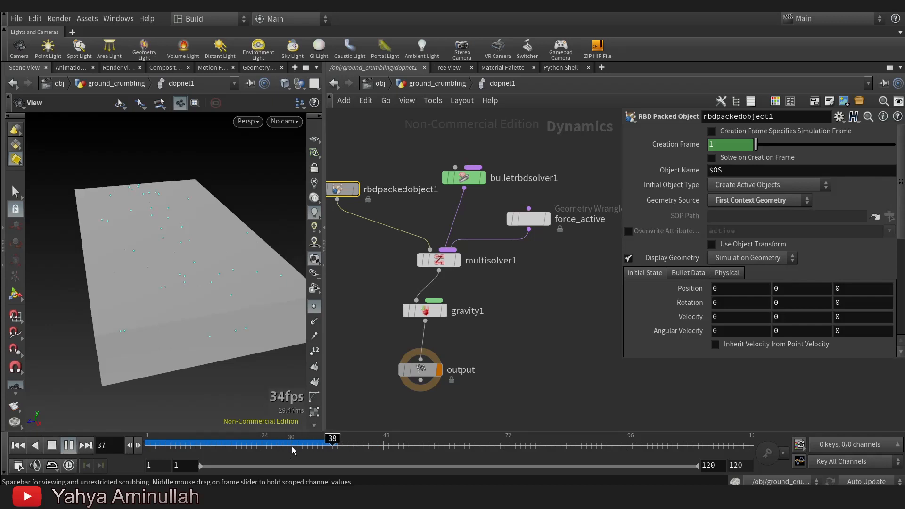
Stop the playback and delete the force_active geometry wrangle feeding multisolver1 in dopnet1.
left_click(52, 446)
left_click(528, 218)
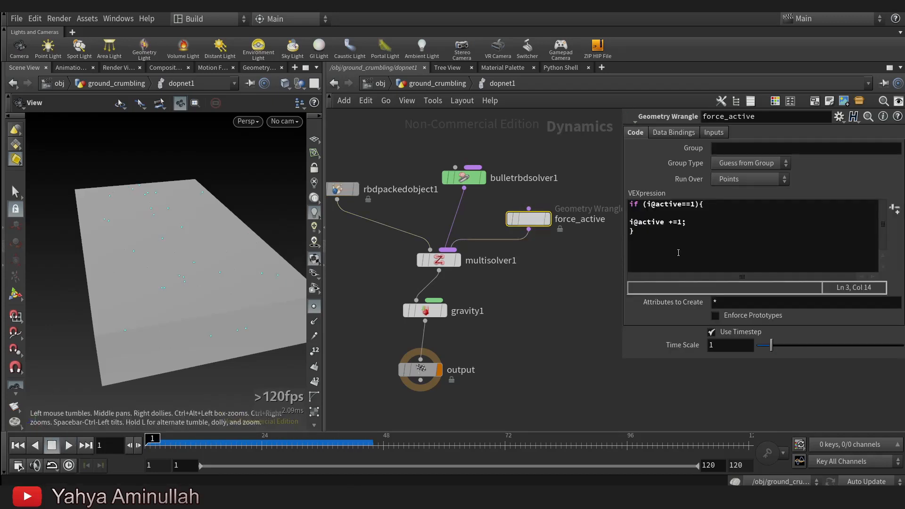
left_click_drag(679, 253, 589, 176)
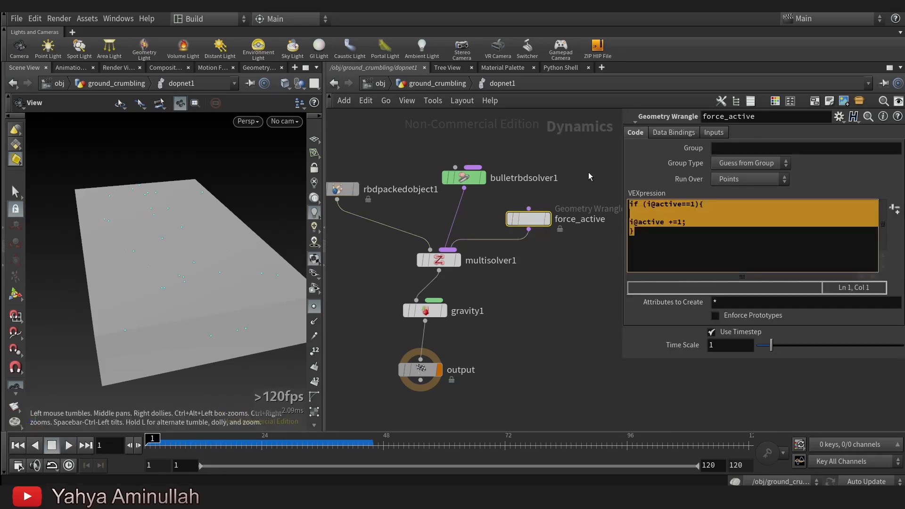
middle_click_drag(577, 279, 536, 328)
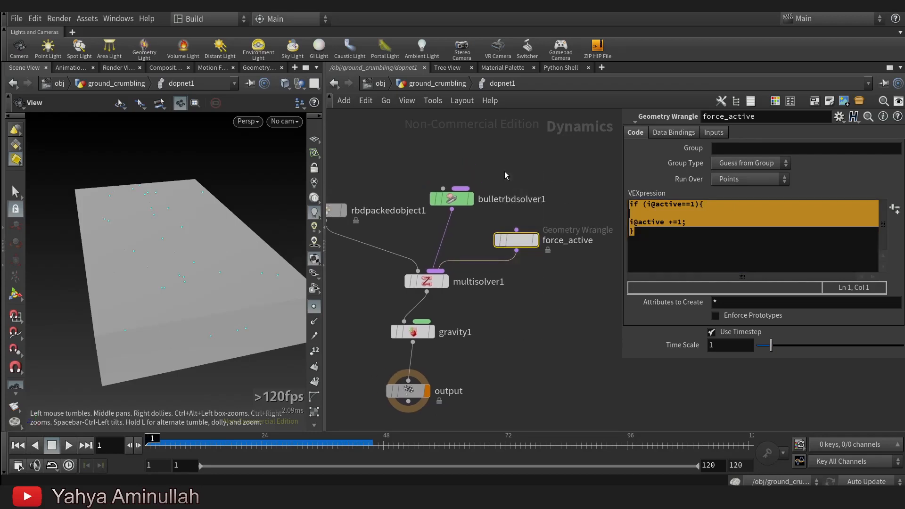
key("Delete")
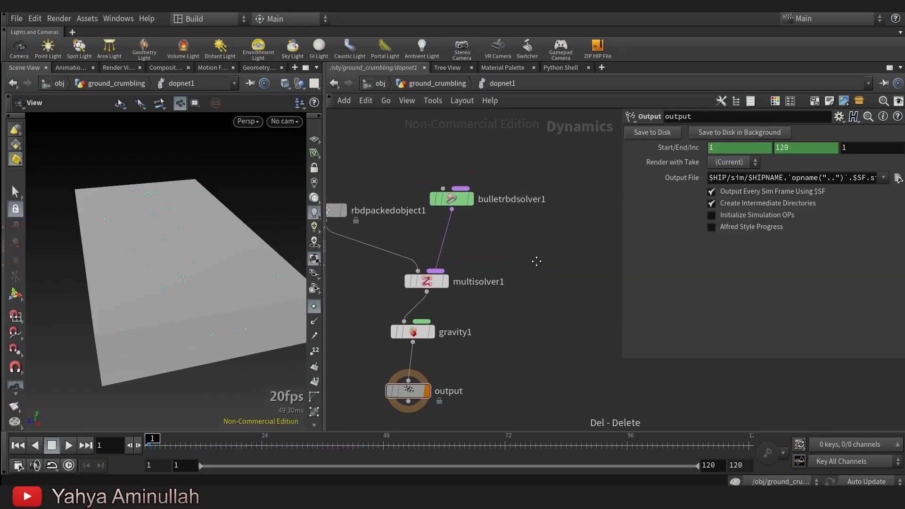
middle_click_drag(536, 261, 594, 260)
In the ground_crumbling network, insert a Solver node between transfer_active and OUT_PACKED_FRAGMENTS and name it force_active.
left_click(449, 79)
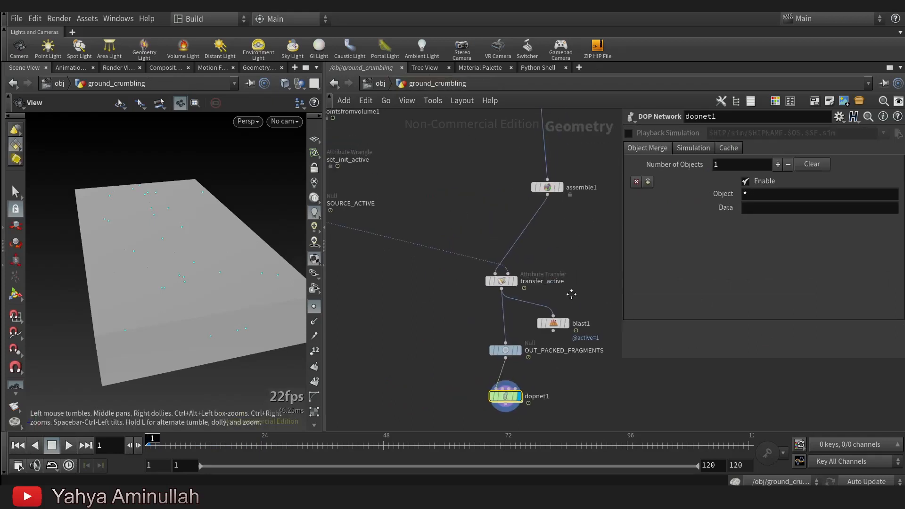
left_click_drag(520, 277, 520, 328)
left_click_drag(520, 222, 521, 246)
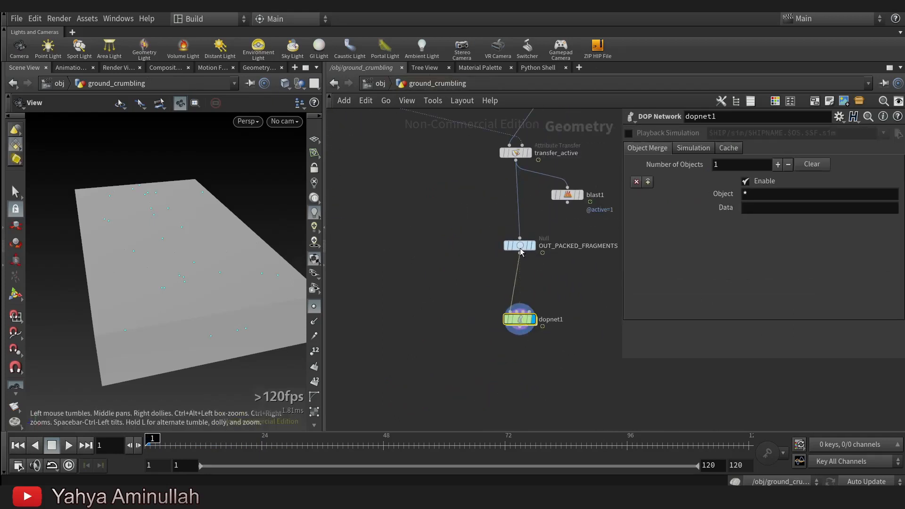
key("Tab")
type("sop")
key("BackSpace")
type("lver")
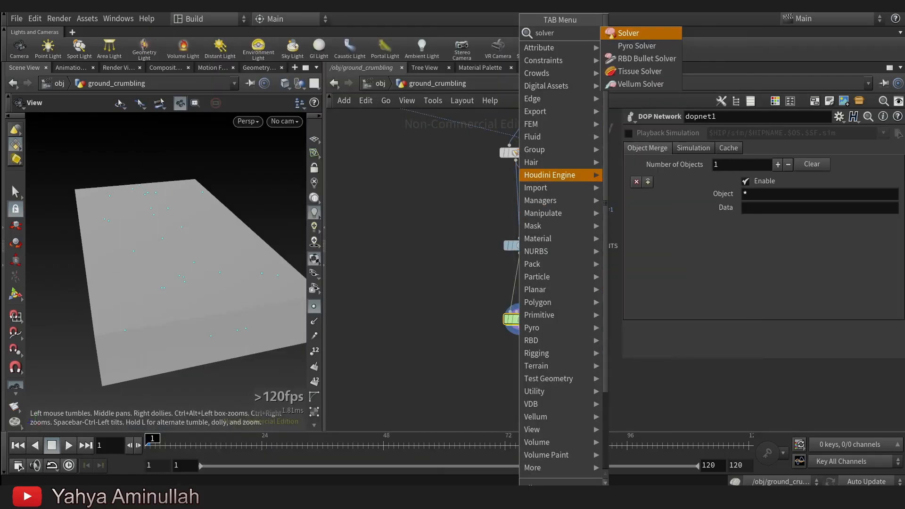
key("Return")
left_click(507, 208)
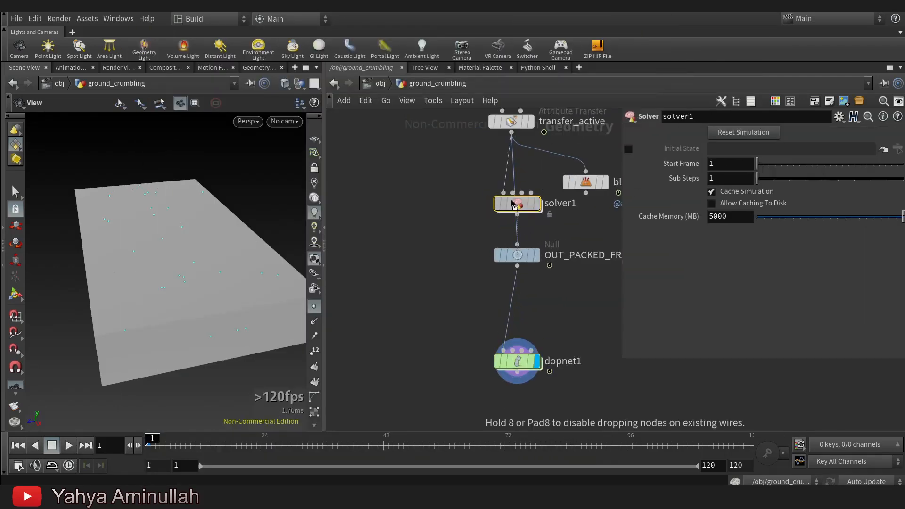
double_click(540, 243)
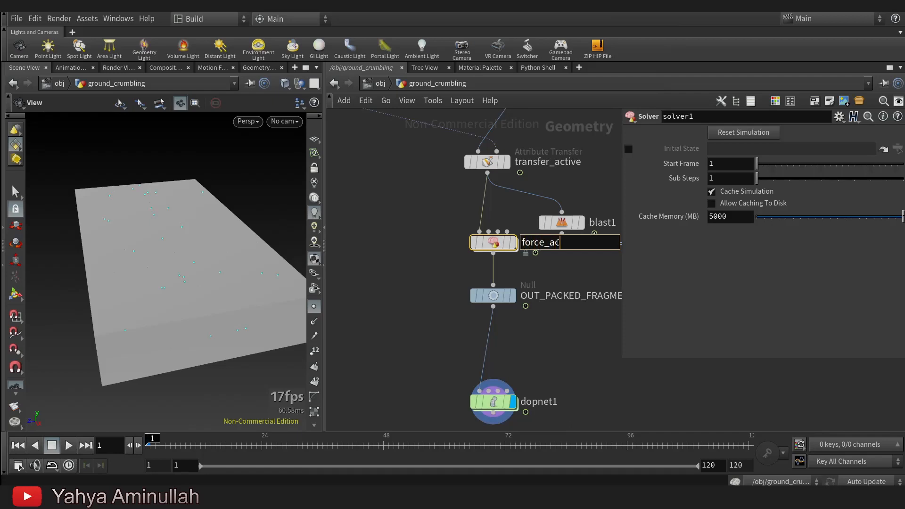
key("Return")
Inside the force_active solver, add a Point Wrangle with Input_1 as its first input and Prev_Frame as its second.
scroll(547, 247, "up", 2)
double_click(476, 244)
middle_click_drag(545, 279, 517, 315)
key("Tab")
type("pow")
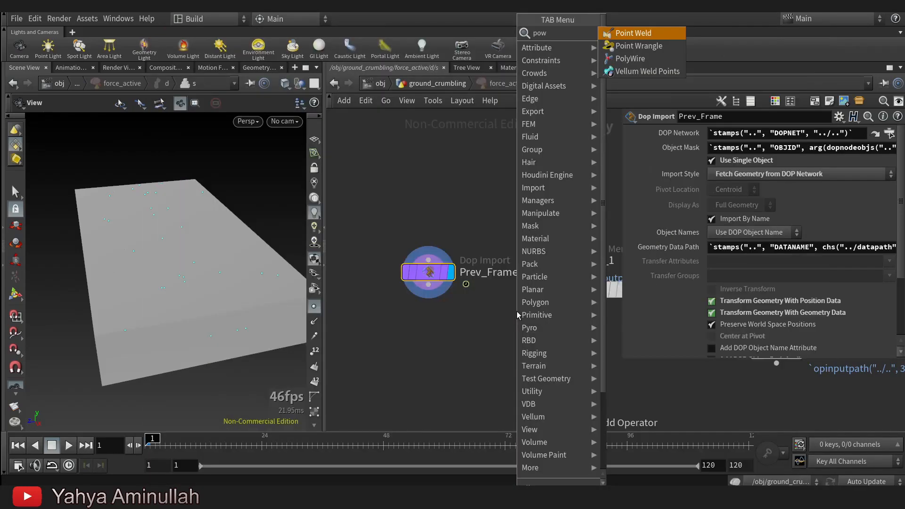
left_click(639, 46)
left_click(456, 351)
left_click_drag(428, 285, 546, 274)
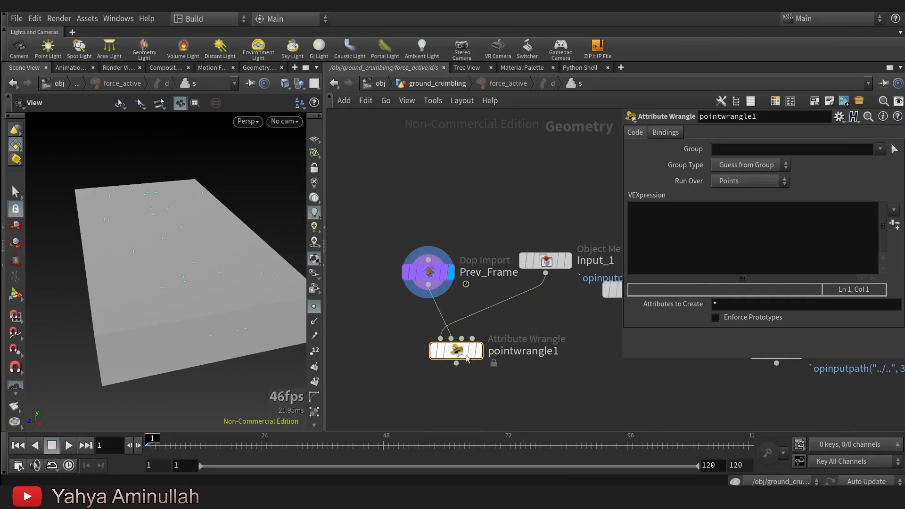
Display the new point wrangle and rename it as force_formula.
left_click(479, 351)
double_click(498, 350)
type("force_form")
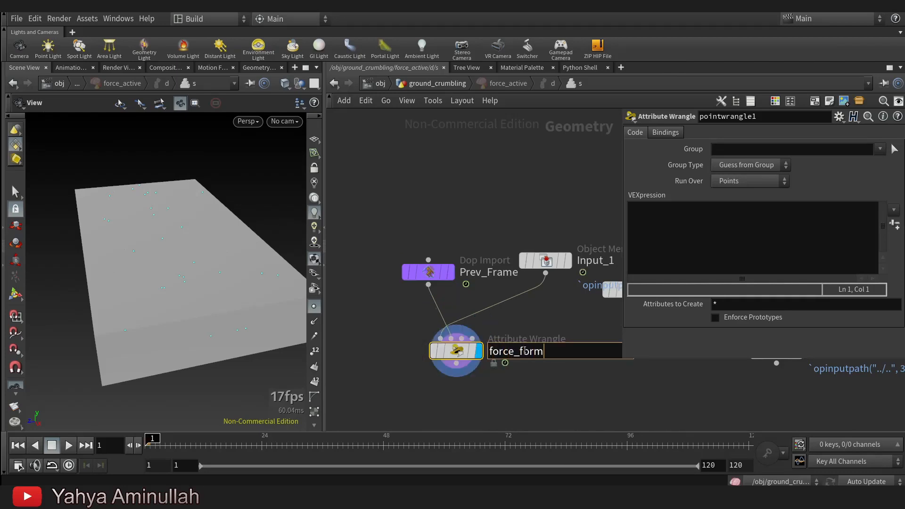
type("ula")
key("Return")
Write the VEX code i@active = max(i@active,point(1,"active",i@ptnum)); in the force_formula wrangle.
left_click(672, 210)
type("i@ac")
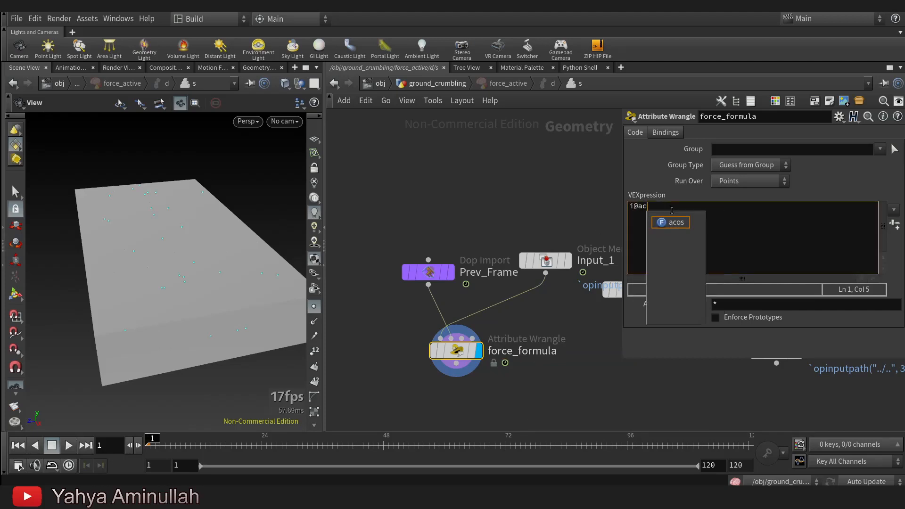
type("tive  = max")
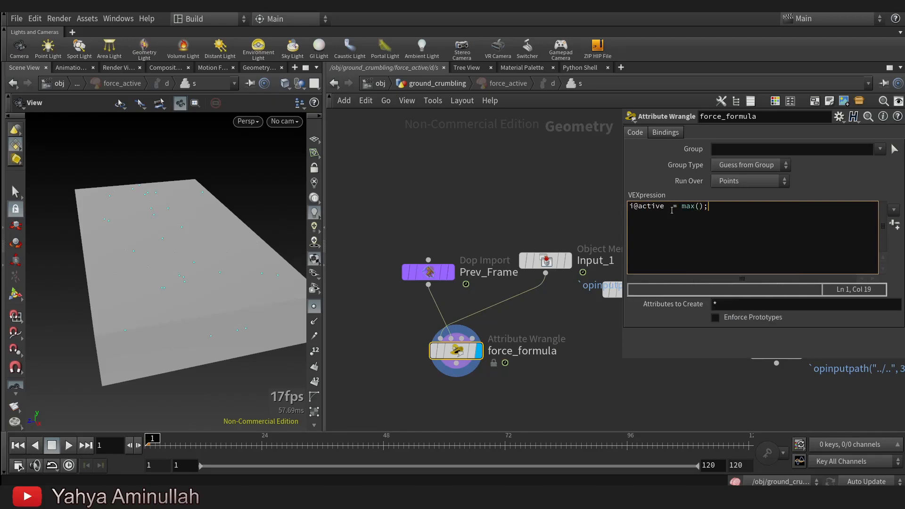
type("(i@active,point()1,\"acti")
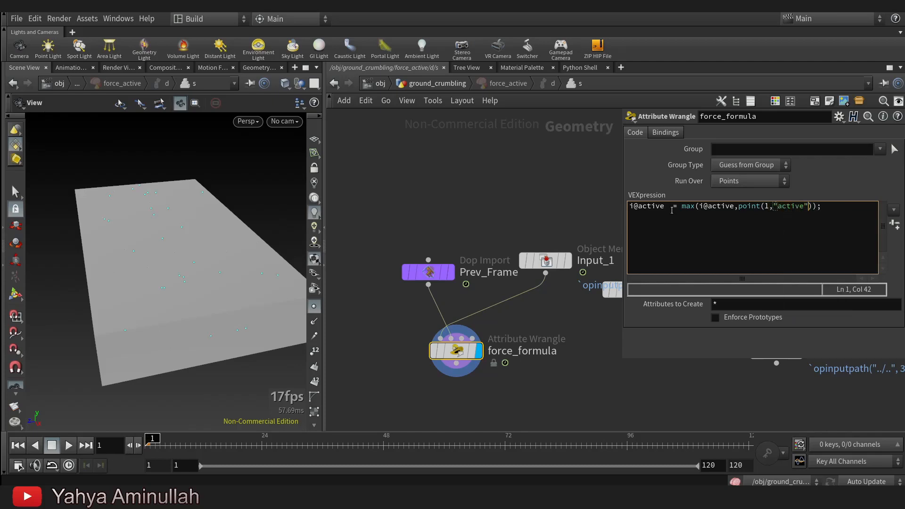
type("ve\",i")
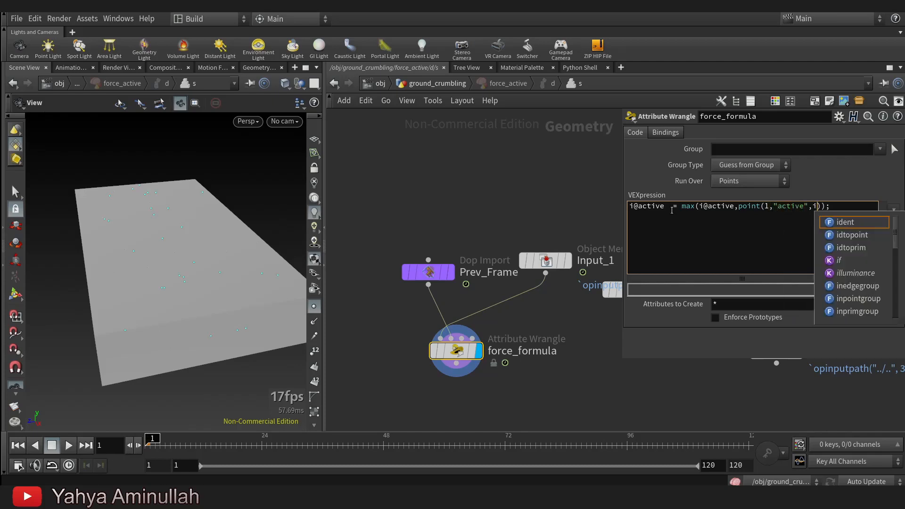
type("@ptn")
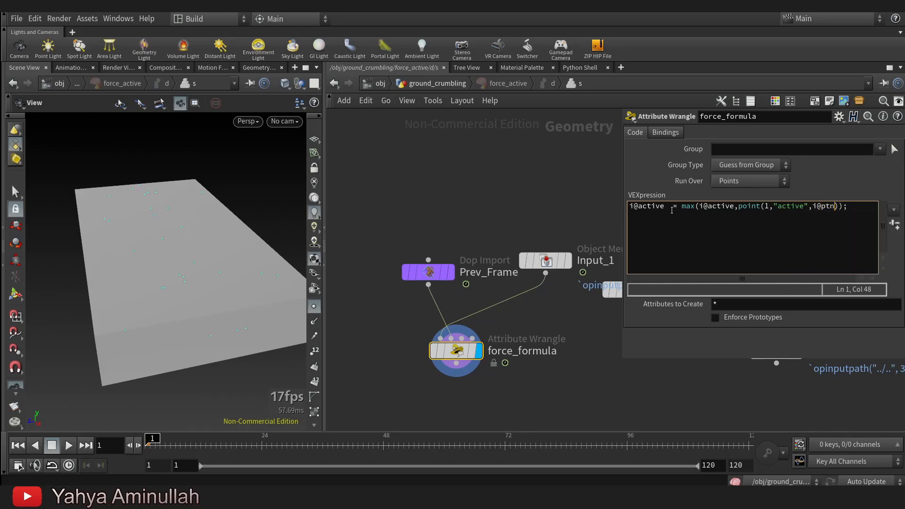
type("um")
type("f")
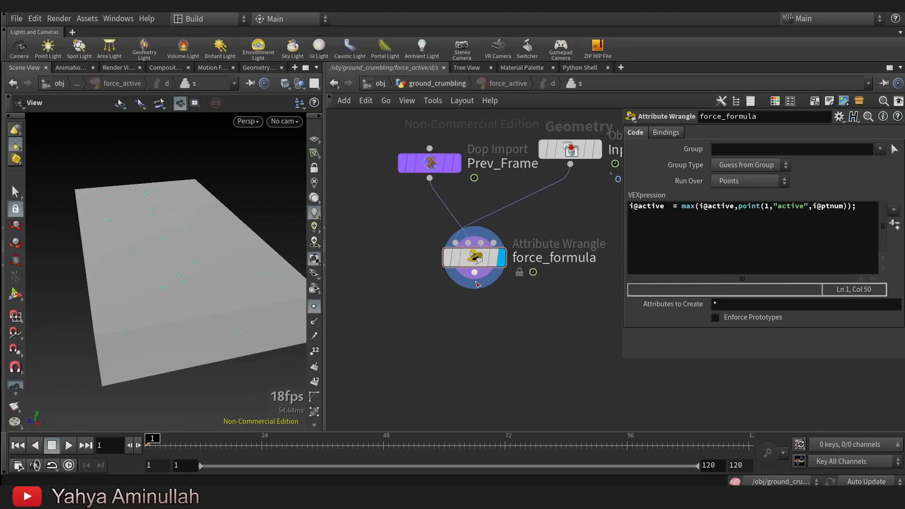
Add an Output node below force_formula and connect it to the wrangle's output.
key("Tab")
type("out")
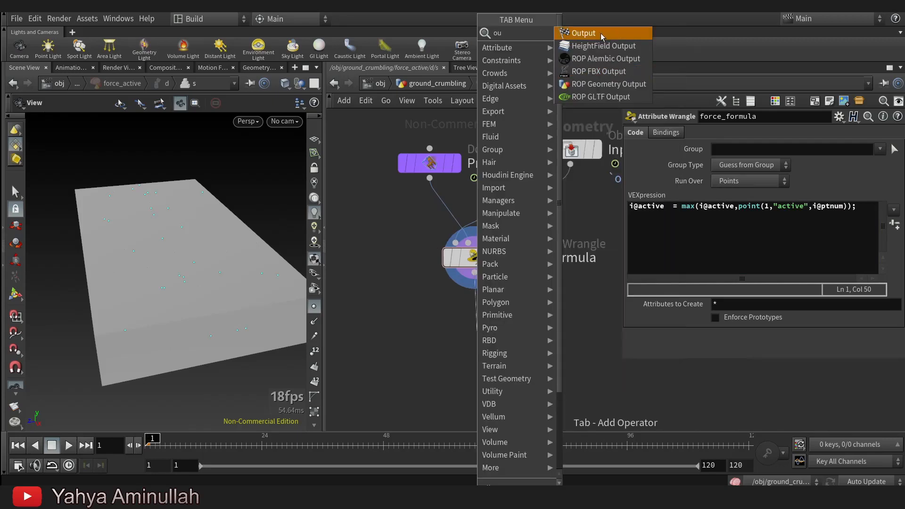
key("Return")
left_click(478, 332)
left_click_drag(484, 332, 482, 343)
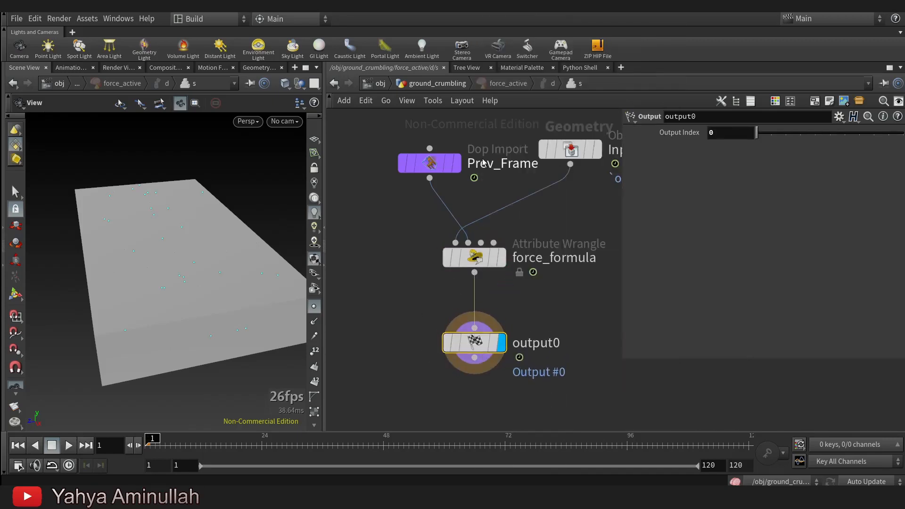
Return to the ground_crumbling network, rewire blast1 to the output of the force_active solver and display it.
left_click(448, 83)
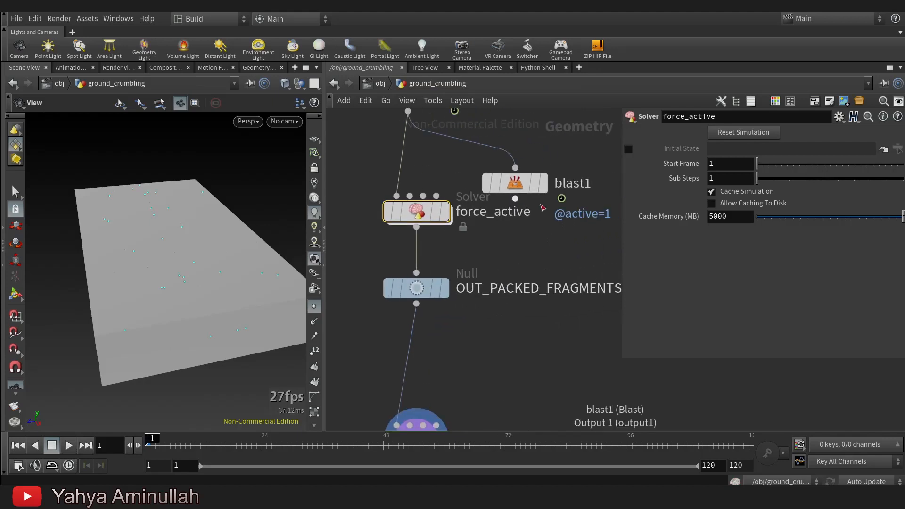
left_click(544, 290)
left_click(416, 228)
mouse_move(581, 272)
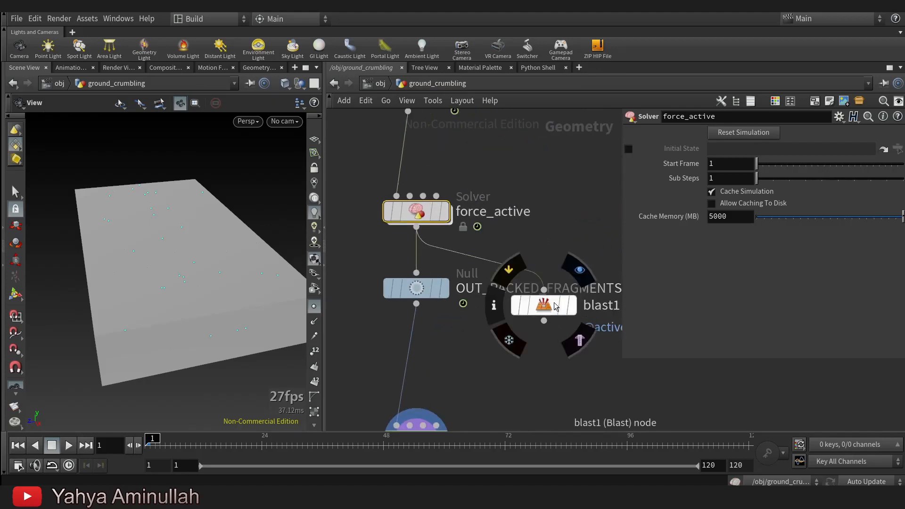
Scrub the timeline to frame 86 and examine the blasted geometry around the crack.
left_click_drag(153, 444, 584, 408)
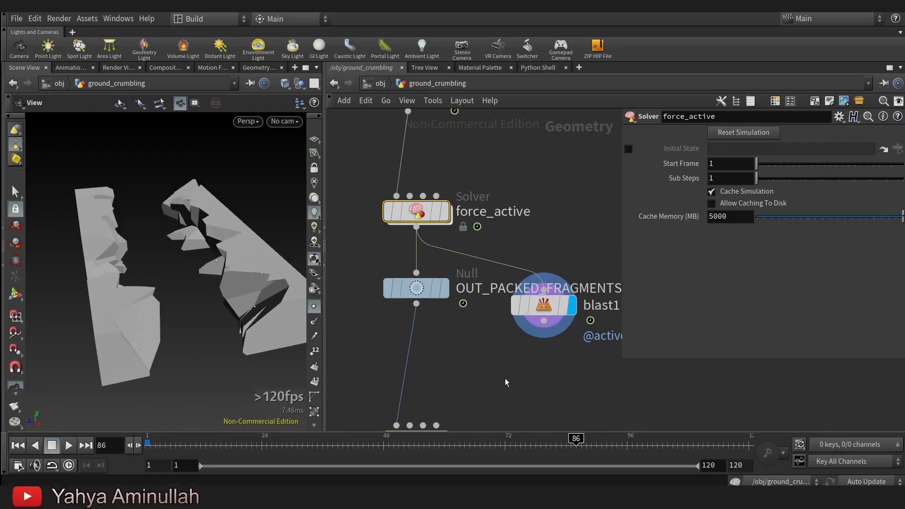
left_click_drag(258, 347, 89, 319)
left_click_drag(213, 278, 177, 321)
Display dopnet1, go inside it and briefly play the start of the simulation.
scroll(500, 325, "down", 3)
middle_click_drag(503, 384, 512, 255)
scroll(468, 277, "up", 3)
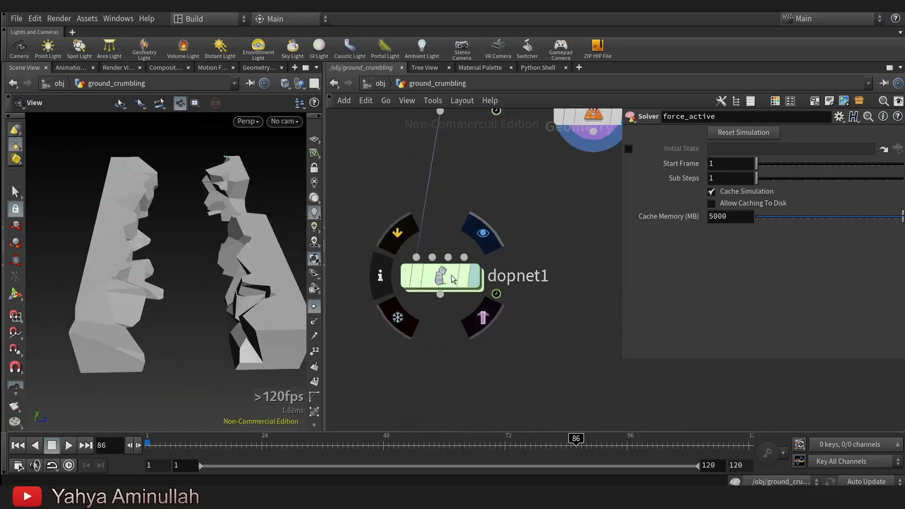
left_click(452, 279)
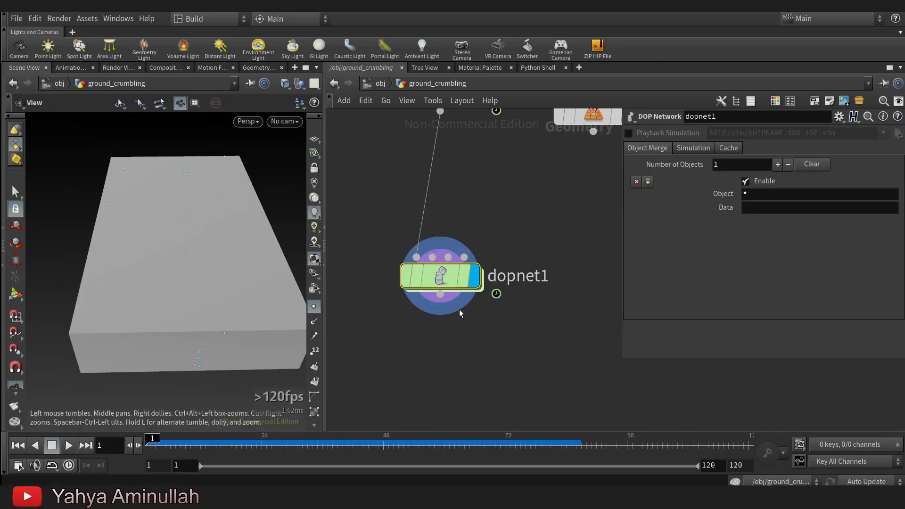
double_click(442, 278)
left_click_drag(222, 286, 120, 264)
left_click(69, 445)
left_click(170, 445)
Turn on attribute overwriting for active on rbdpackedobject1 and replay the simulation.
left_click(383, 212)
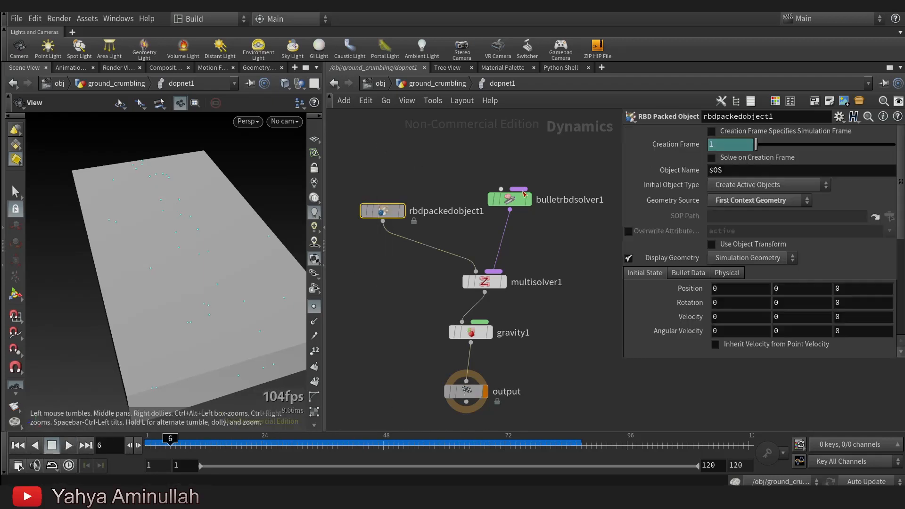
left_click(629, 231)
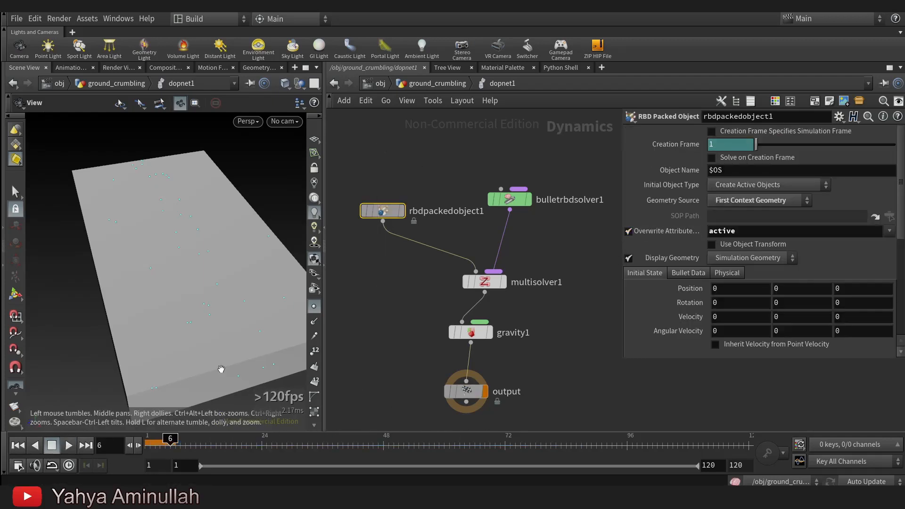
left_click(68, 445)
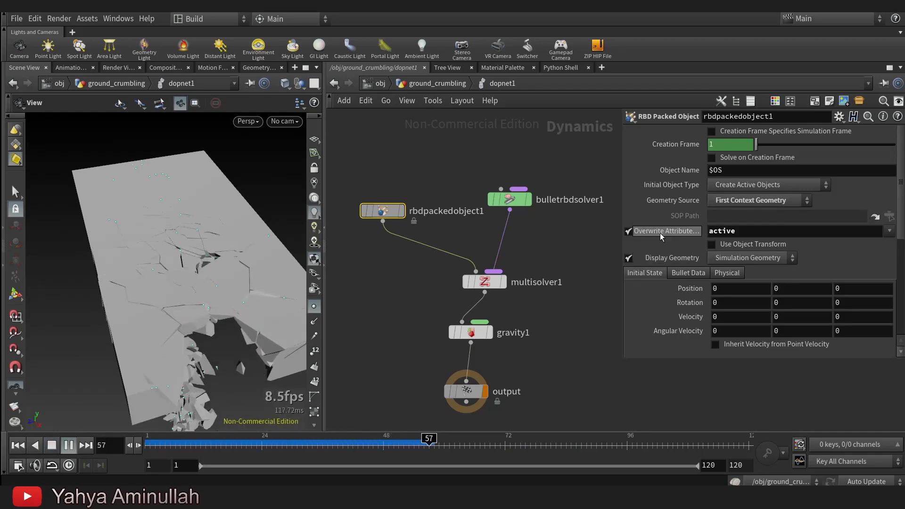
Examine the collapsing pieces from several angles during playback, toggling real-time playback on.
left_click_drag(183, 259, 186, 307)
left_click_drag(200, 211, 199, 234)
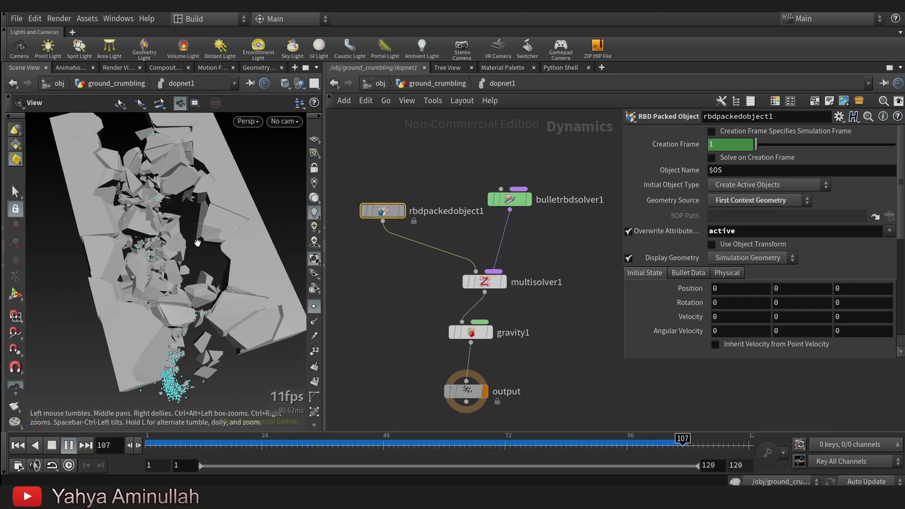
left_click_drag(197, 242, 251, 275)
right_click_drag(251, 275, 206, 280)
mouse_move(229, 273)
left_mouse_down()
mouse_move(210, 287)
mouse_move(196, 261)
mouse_move(238, 259)
left_mouse_up()
left_click(67, 469)
left_click_drag(140, 307, 172, 278)
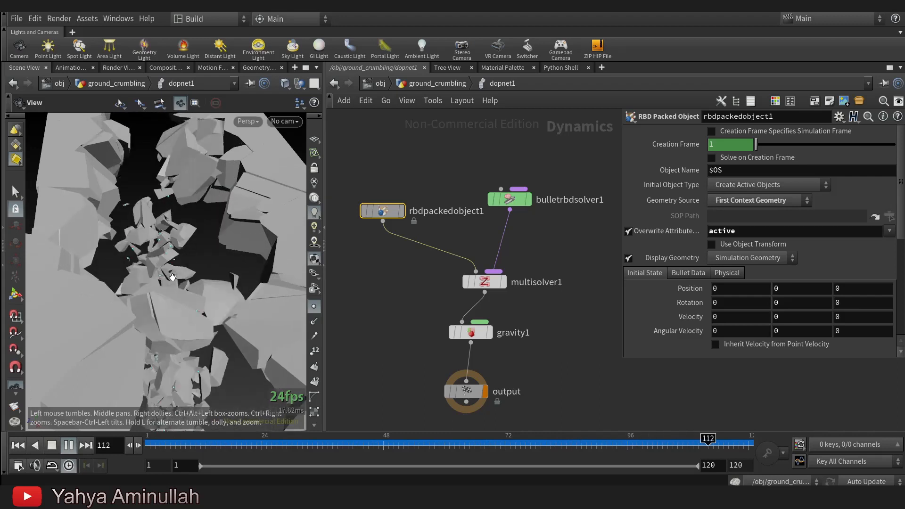
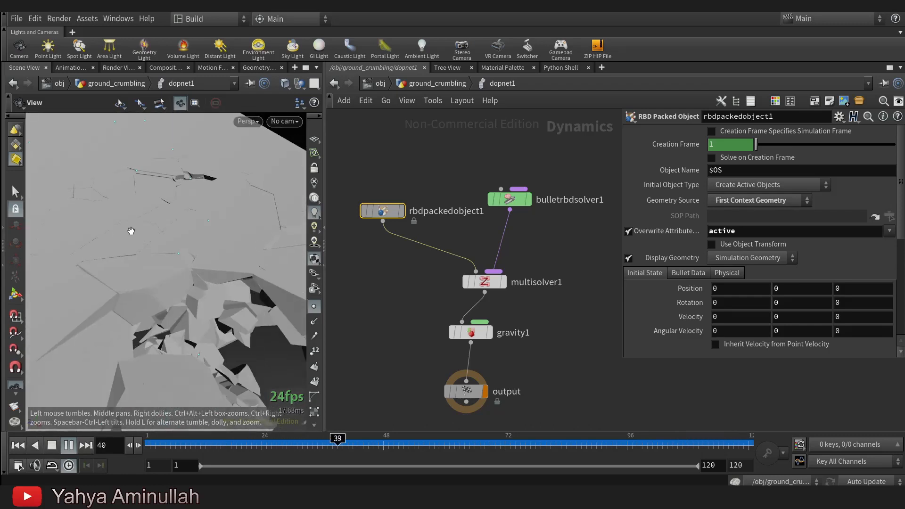
Examine the collapsing ground from another angle during playback and return to frame 1.
right_click_drag(118, 234, 119, 256)
left_click_drag(119, 257, 202, 281)
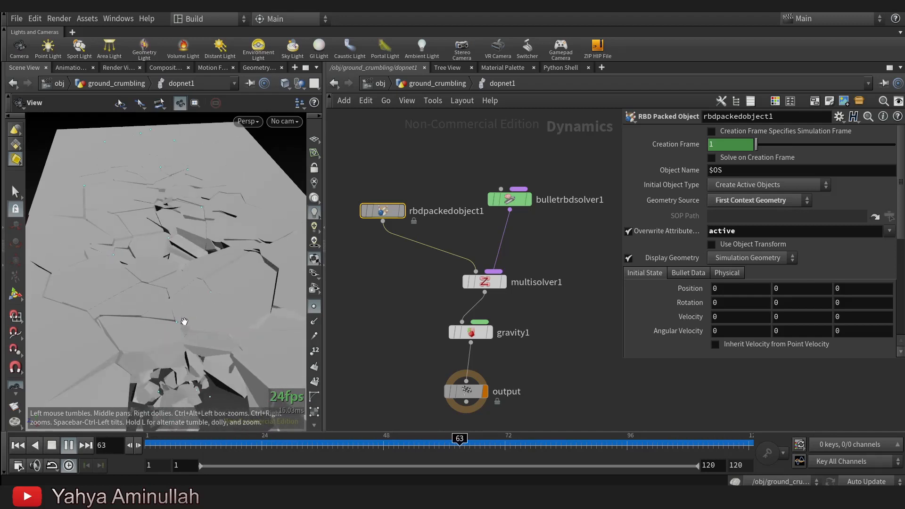
key("ctrl+Up")
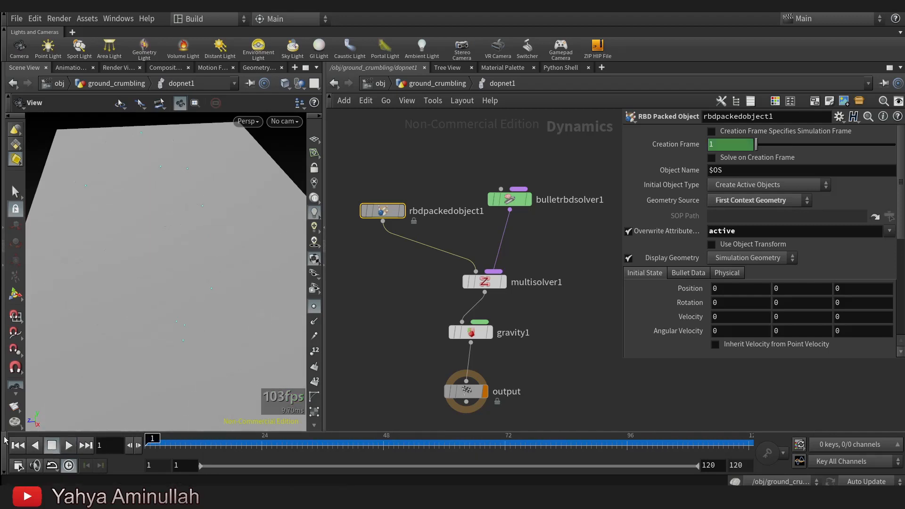
Go back up to the ground_crumbling network and look through its node chain as far as the transform1 and remesh1 nodes.
left_click(459, 83)
scroll(519, 196, "down", 3)
middle_click_drag(533, 181, 537, 360)
middle_click_drag(562, 119, 562, 218)
middle_click_drag(408, 123, 670, 342)
middle_click_drag(531, 162, 561, 401)
middle_click_drag(548, 312, 371, 208)
middle_click_drag(598, 266, 397, 185)
middle_click_drag(551, 165, 568, 266)
middle_click_drag(510, 324, 532, 211)
scroll(424, 320, "up", 1)
scroll(424, 320, "down", 1)
middle_click_drag(424, 319, 486, 294)
middle_click_drag(465, 137, 468, 285)
middle_click_drag(487, 233, 508, 223)
middle_click_drag(511, 205, 524, 299)
scroll(524, 299, "up", 2)
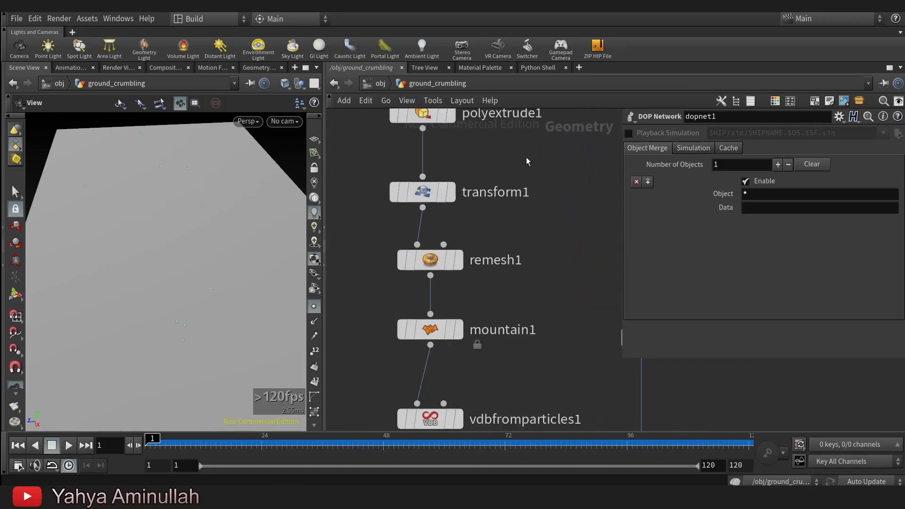
Display polyextrude1 and examine the crack branch from transform1 through mountain1 to scatter2.
middle_click_drag(529, 159, 502, 261)
left_click(418, 220)
left_click_drag(121, 200, 83, 246)
scroll(472, 266, "down", 2)
middle_click_drag(472, 267, 479, 197)
middle_click_drag(492, 266, 485, 207)
scroll(486, 207, "down", 2)
left_click_drag(384, 159, 467, 249)
middle_click_drag(487, 221, 463, 230)
left_click(471, 300)
left_click_drag(476, 310, 428, 253)
left_click(451, 244)
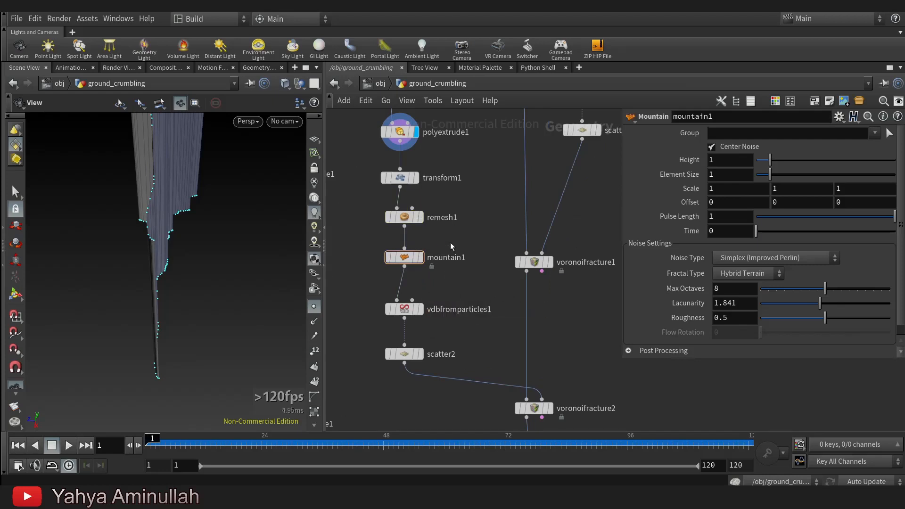
Branch a new Scatter node off mountain1 beside vdbfromparticles1, display it and set its Force Total Count to 1300.
left_click_drag(459, 319, 392, 208)
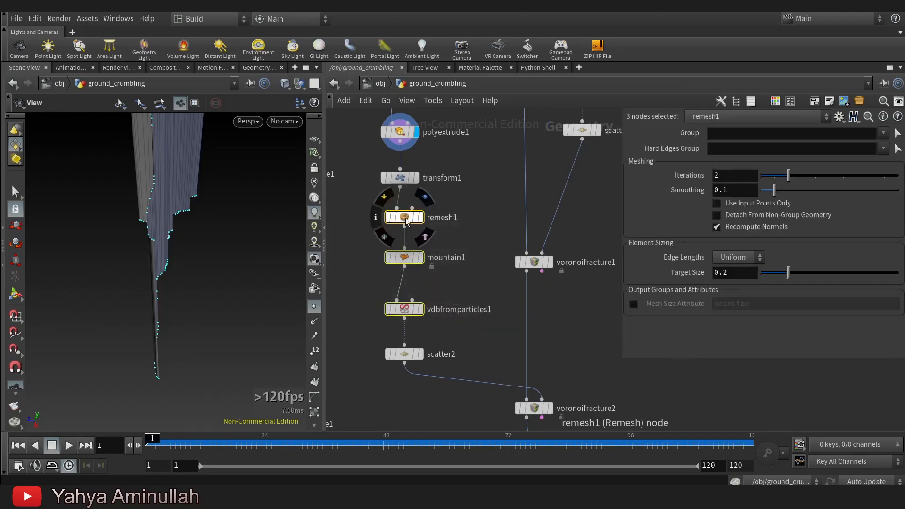
left_click(491, 313)
left_click_drag(491, 313, 449, 309)
key("Tab")
type("sca")
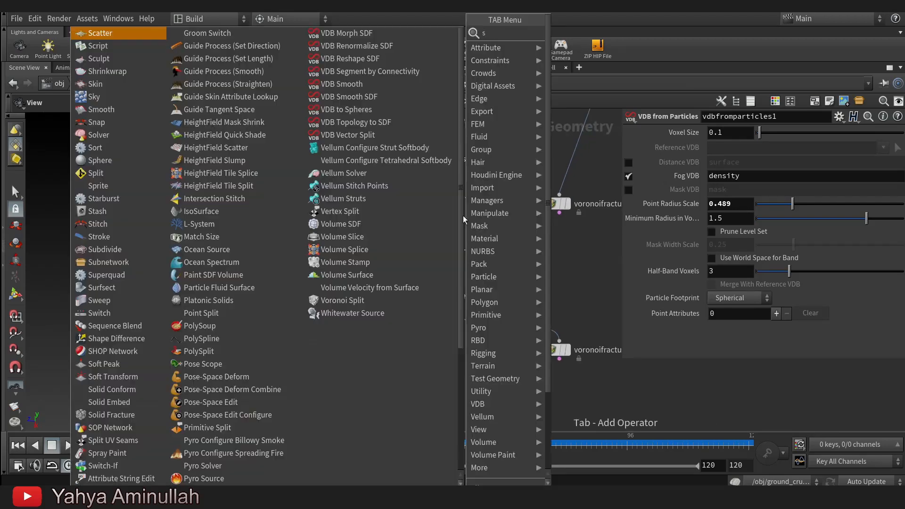
key("Return")
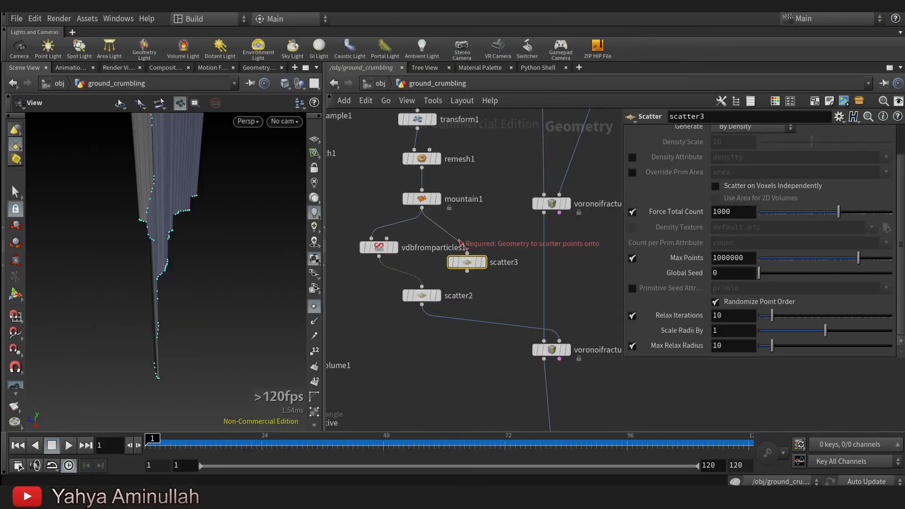
left_click(467, 262)
left_click_drag(142, 236, 135, 228)
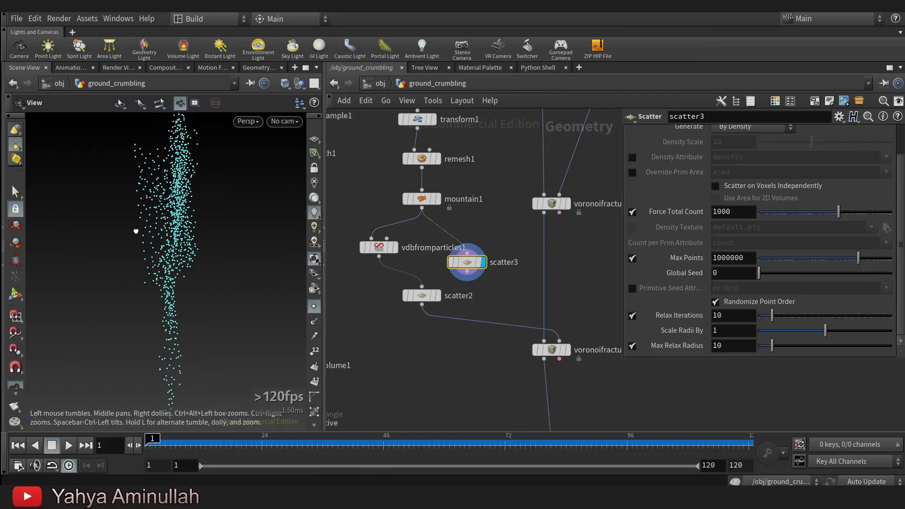
left_click_drag(842, 215, 843, 214)
Add a Point Jitter node after scatter3, display it and set its scale to 0.23.
left_click_drag(428, 297, 428, 320)
key("Tab")
type("poi")
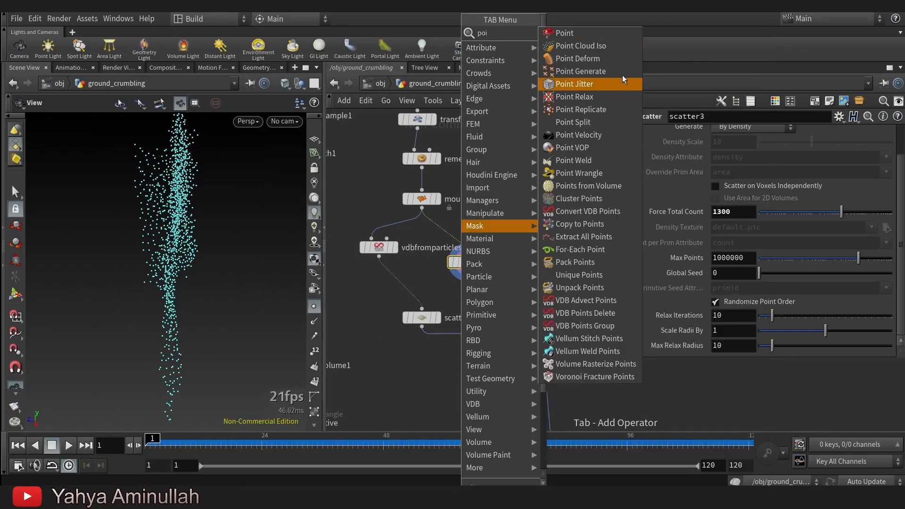
left_click(594, 85)
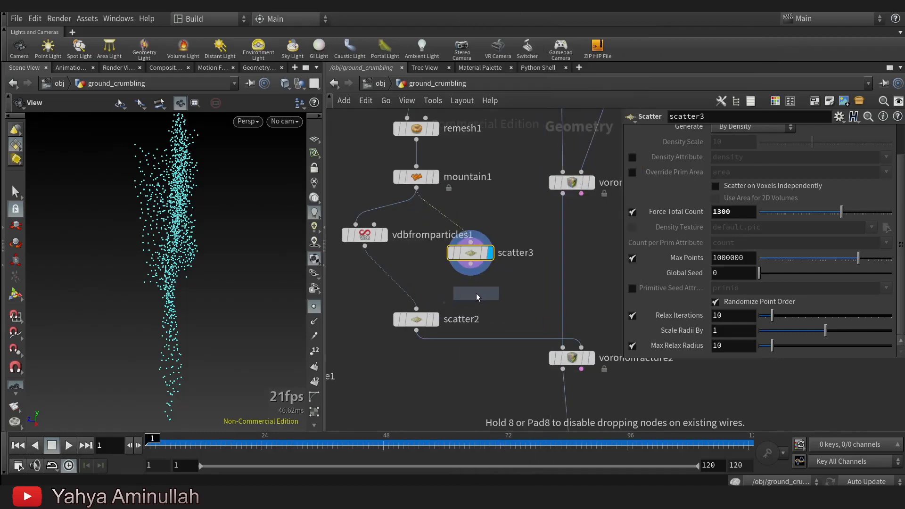
left_click(469, 295)
left_click(472, 276)
left_click(491, 294)
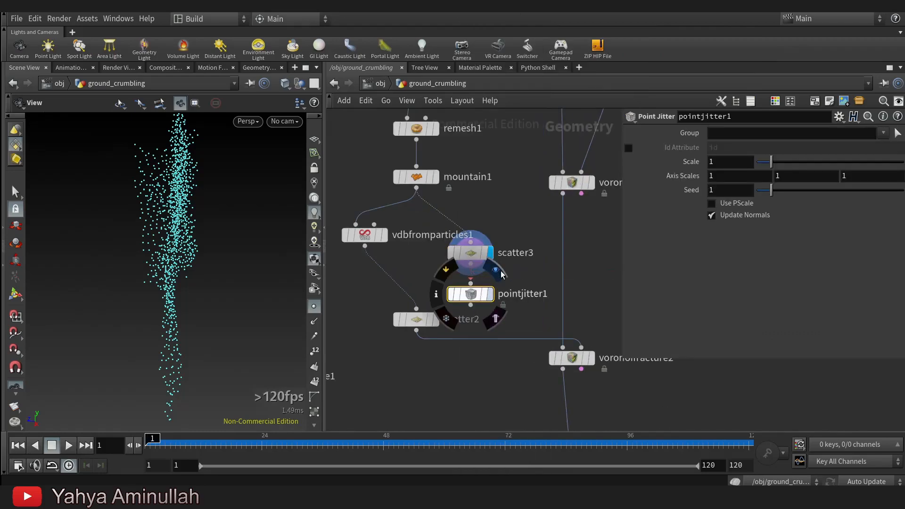
left_click(471, 283)
left_click(471, 263)
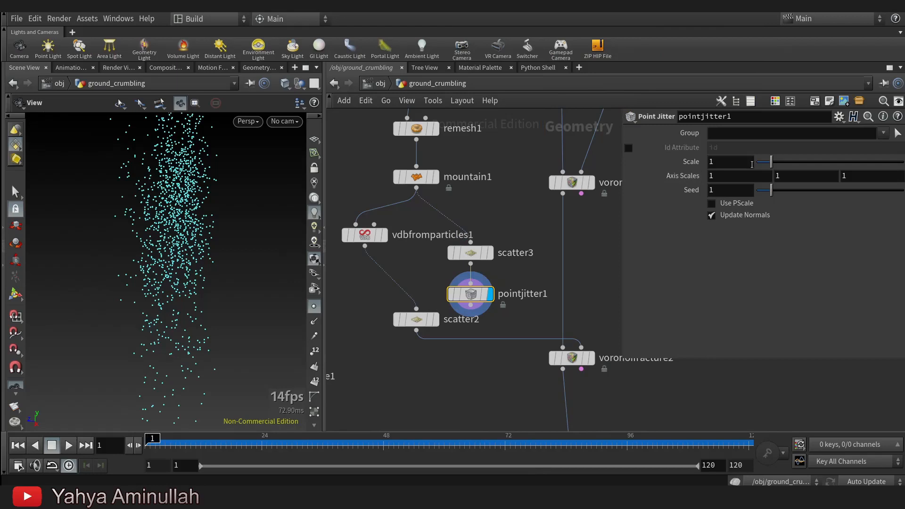
left_click_drag(769, 164, 761, 170)
mouse_move(105, 267)
left_mouse_down()
mouse_move(116, 268)
mouse_move(104, 265)
left_mouse_up()
Insert a Merge node between scatter2 and the second Voronoi fracture, wire pointjitter1 into it and display the merged points.
middle_click_drag(450, 382, 441, 300)
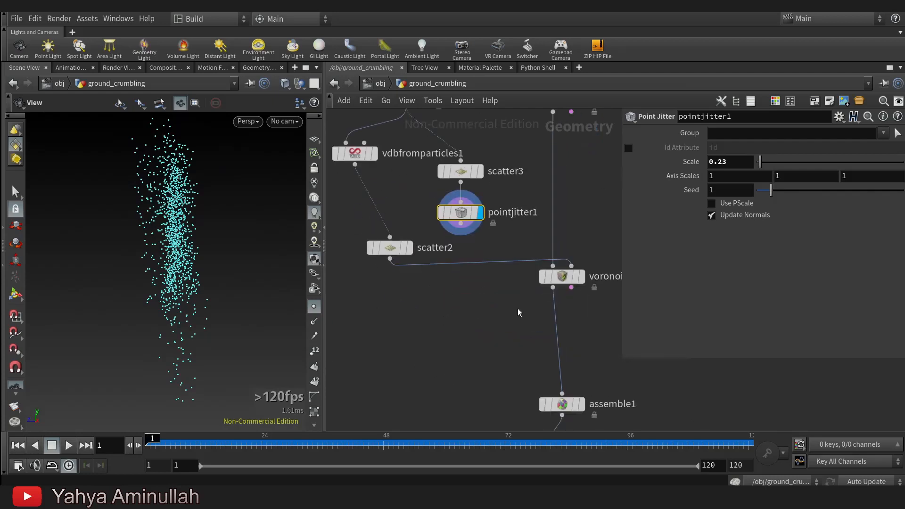
key("Tab")
type("merge")
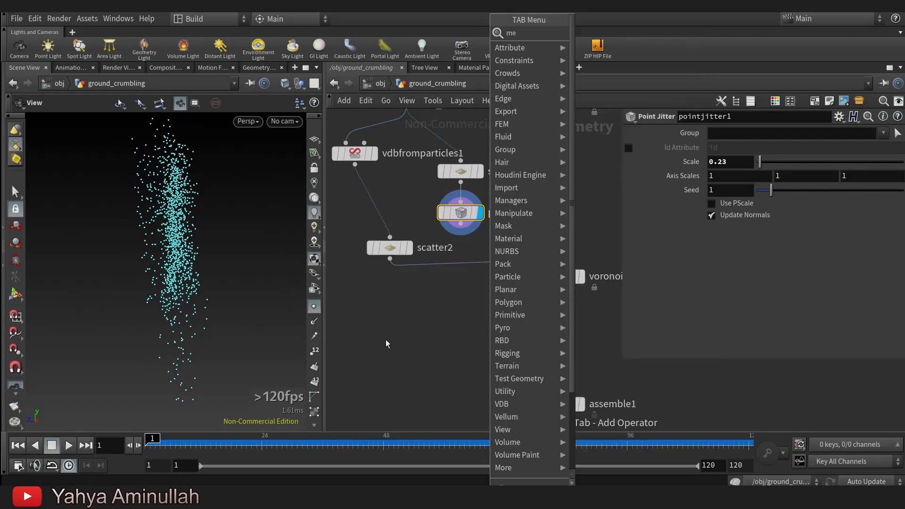
key("Return")
left_click(471, 282)
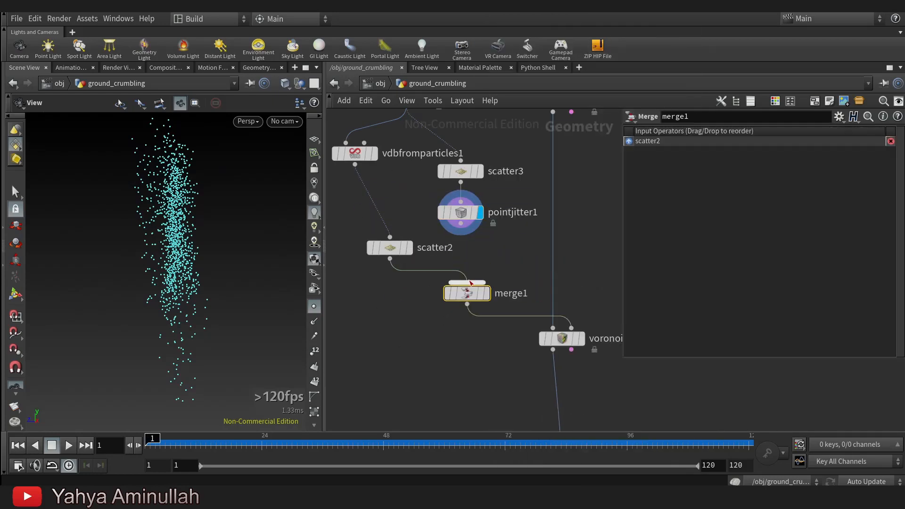
left_click(467, 282)
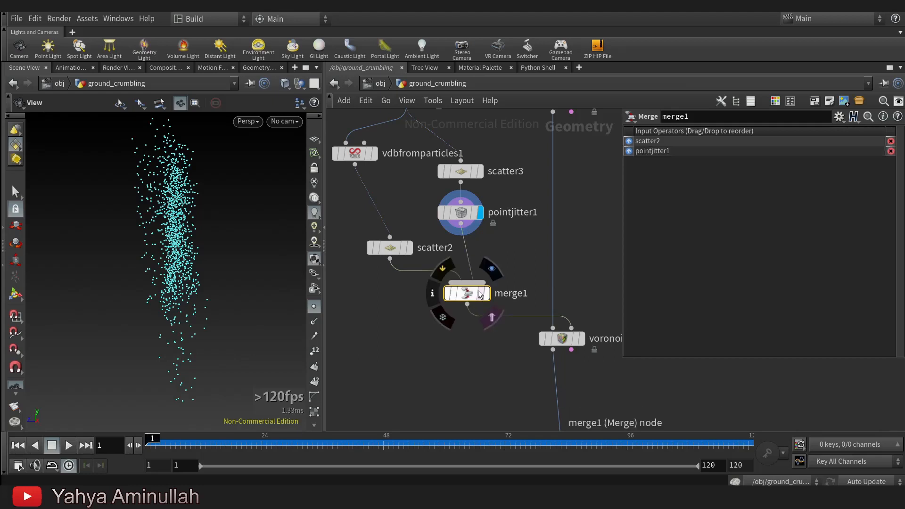
left_click(486, 293)
left_click_drag(250, 243, 214, 274)
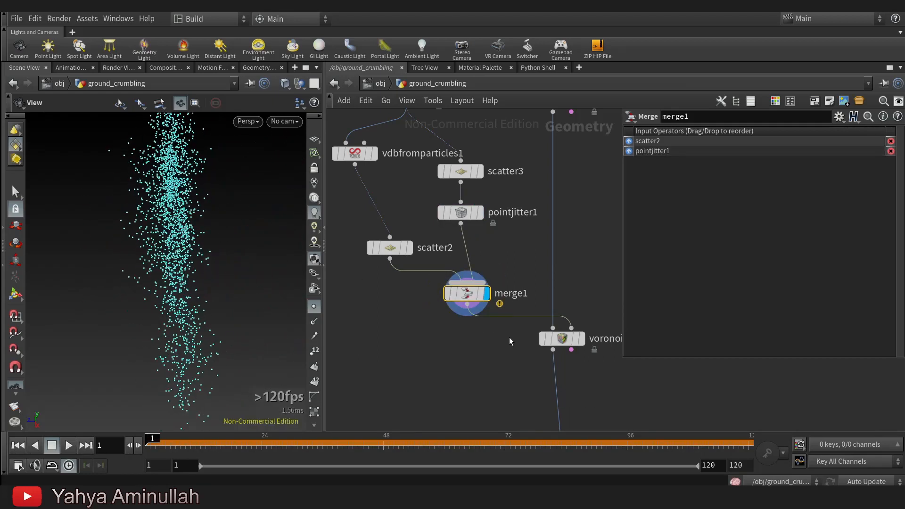
Display voronoifracture2 with merge1 feeding its point input and examine the fracture pattern against the merged points.
mouse_move(572, 345)
left_click(572, 328)
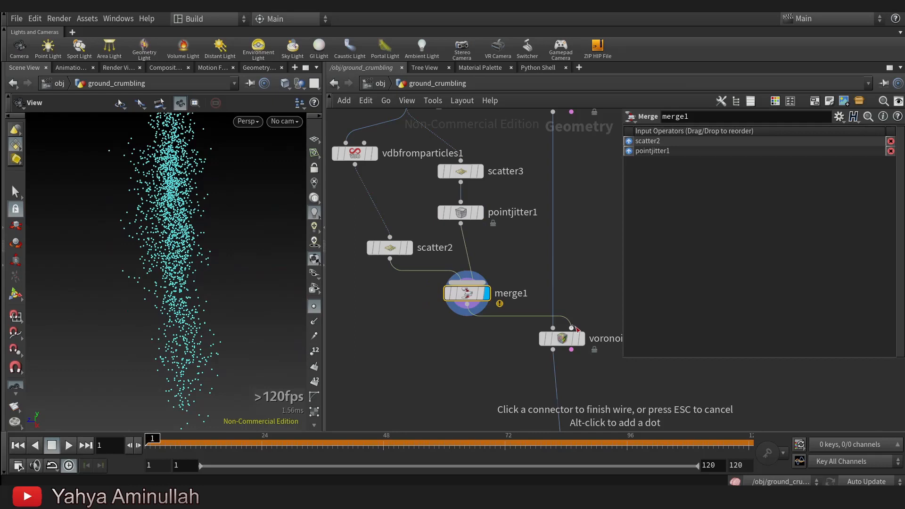
left_click(573, 328)
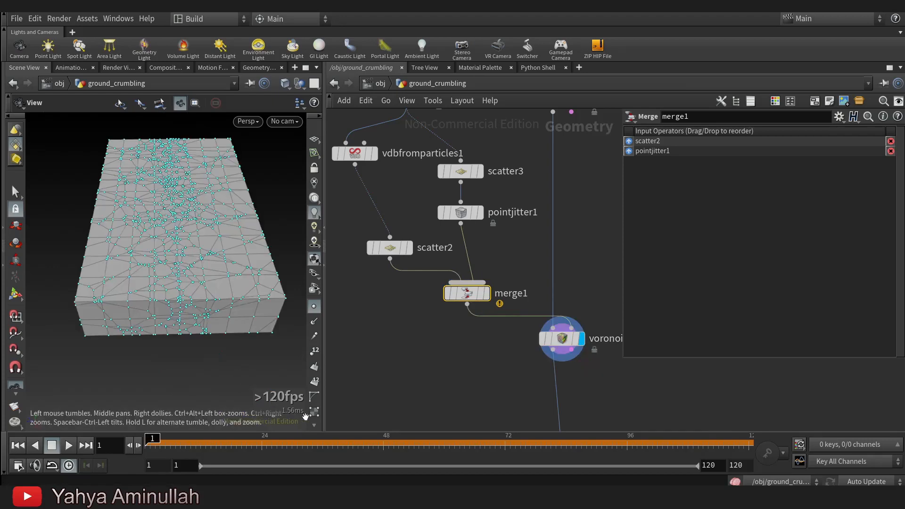
scroll(236, 250, "up", 8)
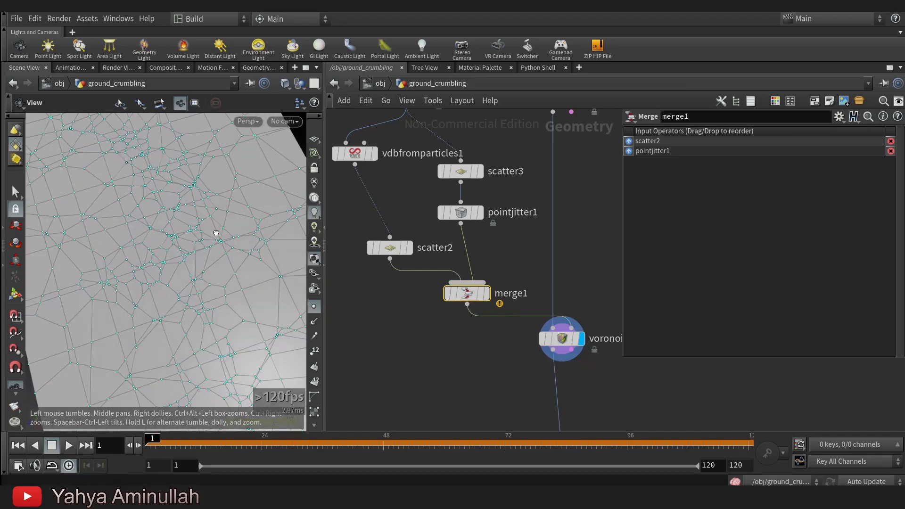
left_click_drag(210, 224, 212, 217)
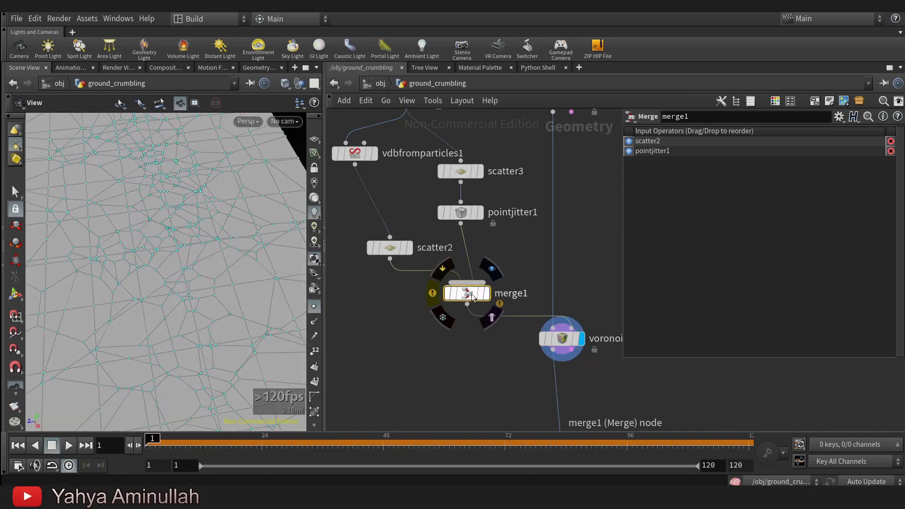
left_click(493, 270)
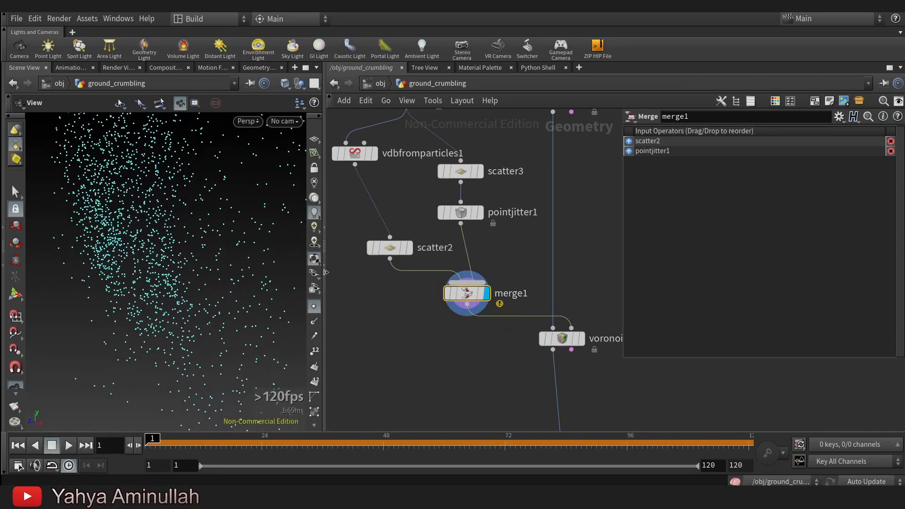
left_click(580, 338)
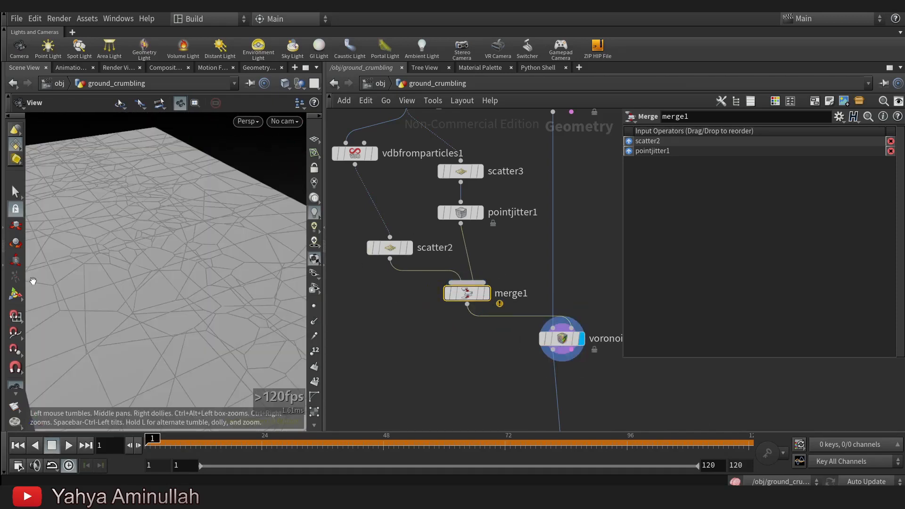
left_click_drag(29, 278, 142, 222)
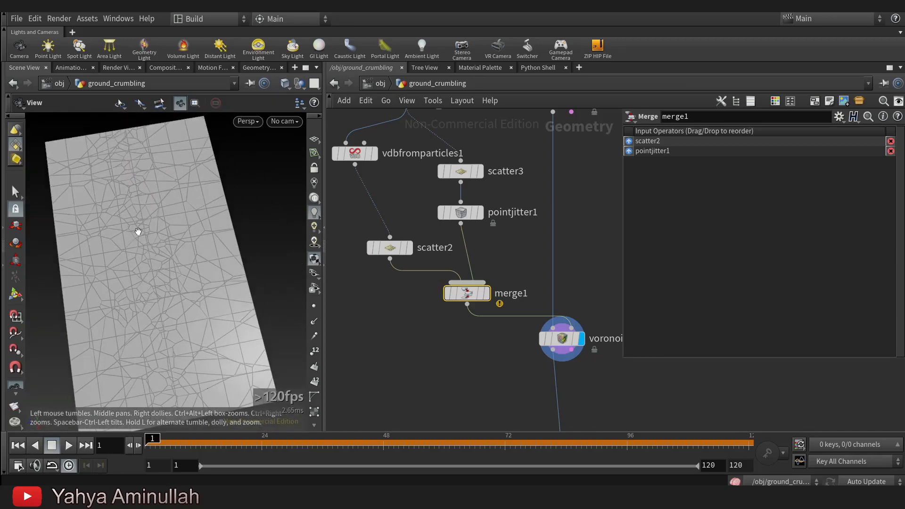
left_click_drag(153, 361, 156, 292)
Add a Dop Import node below dopnet1.
middle_click_drag(501, 409, 463, 208)
scroll(463, 208, "down", 2)
scroll(542, 283, "up", 2)
middle_click_drag(498, 417, 539, 128)
scroll(539, 127, "up", 1)
middle_click_drag(513, 305, 526, 259)
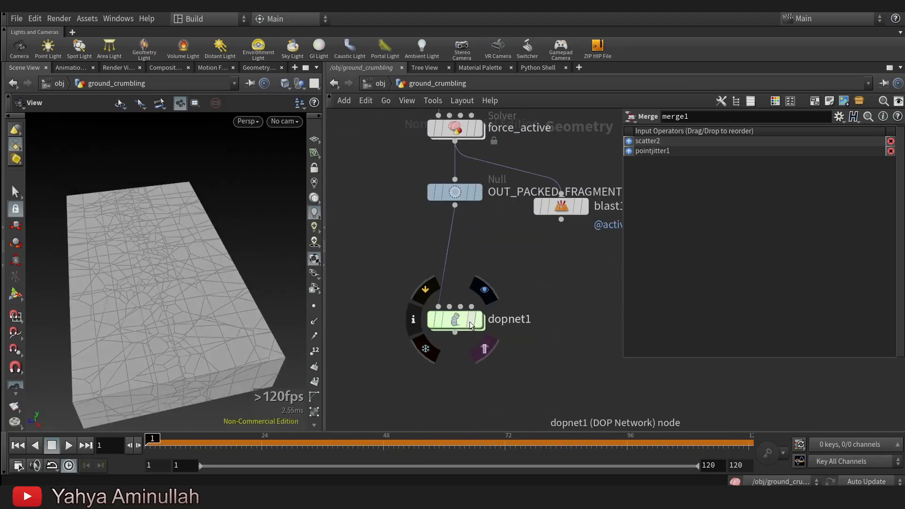
key("Tab")
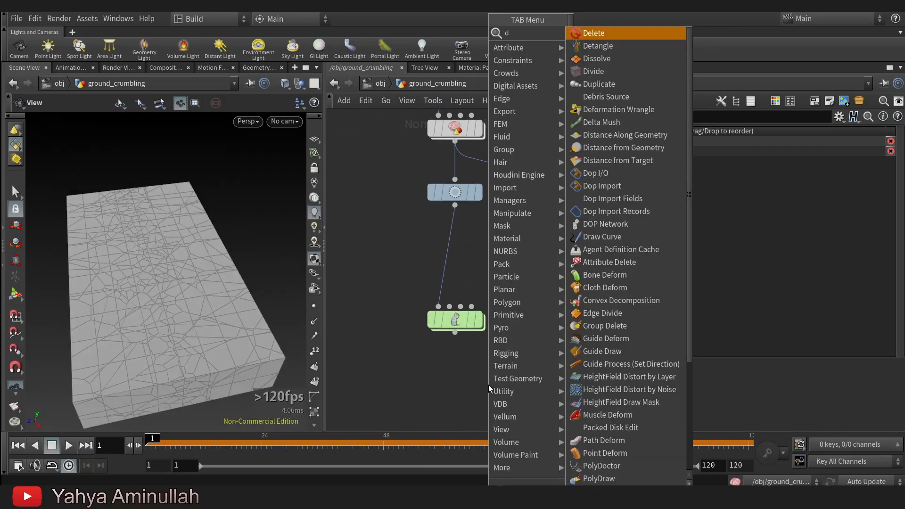
type("dop")
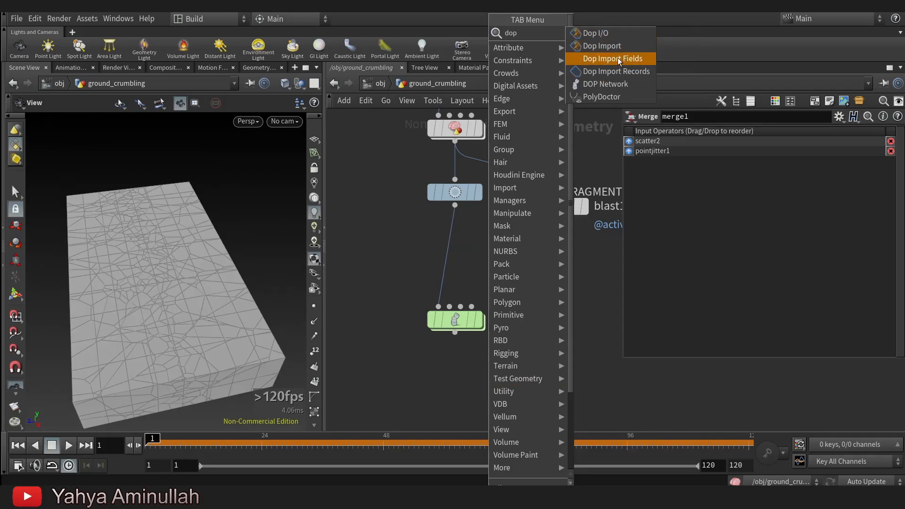
left_click(613, 46)
left_click(461, 381)
Set dopimport1's DOP Network to ../dopnet1 and its Object Mask to rbd*, and display the node.
left_click_drag(471, 324, 782, 136)
left_click(785, 173)
left_click(783, 202)
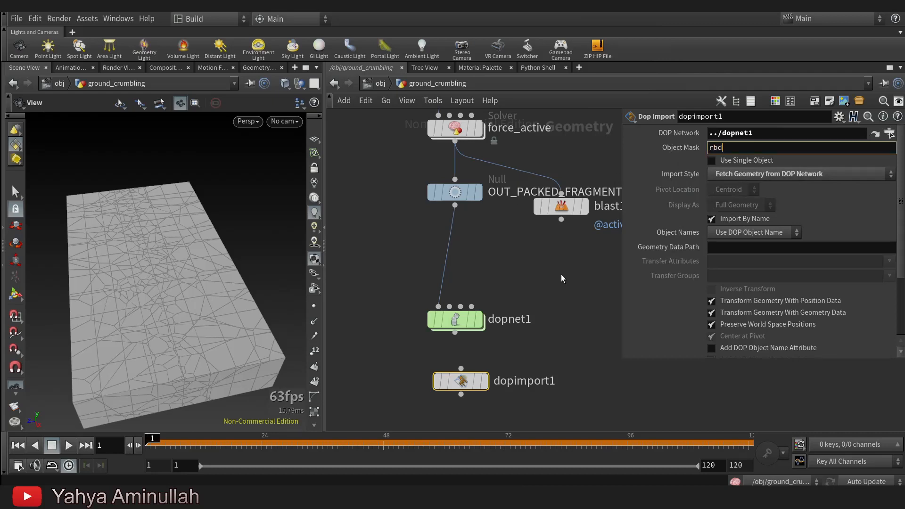
scroll(480, 383, "up", 2)
mouse_move(463, 396)
left_click(494, 349)
left_click_drag(458, 387, 449, 391)
Play the simulation through dopimport1 and examine the finer crumbling pieces along the crack.
left_click(70, 449)
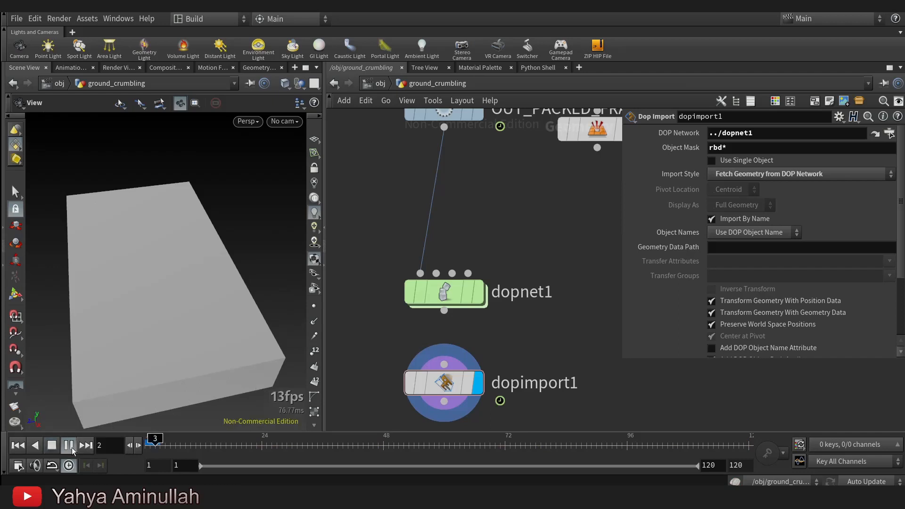
middle_click_drag(168, 377, 162, 352)
scroll(162, 352, "up", 2)
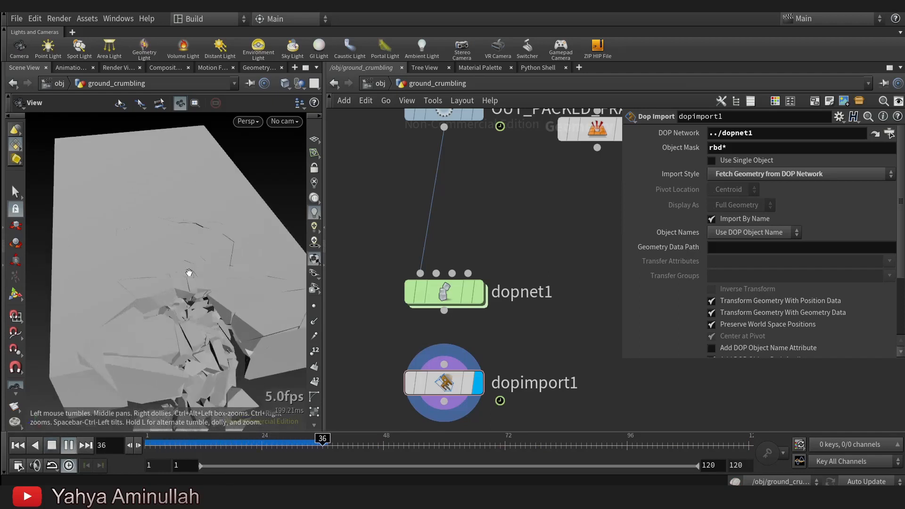
left_click_drag(185, 264, 188, 279)
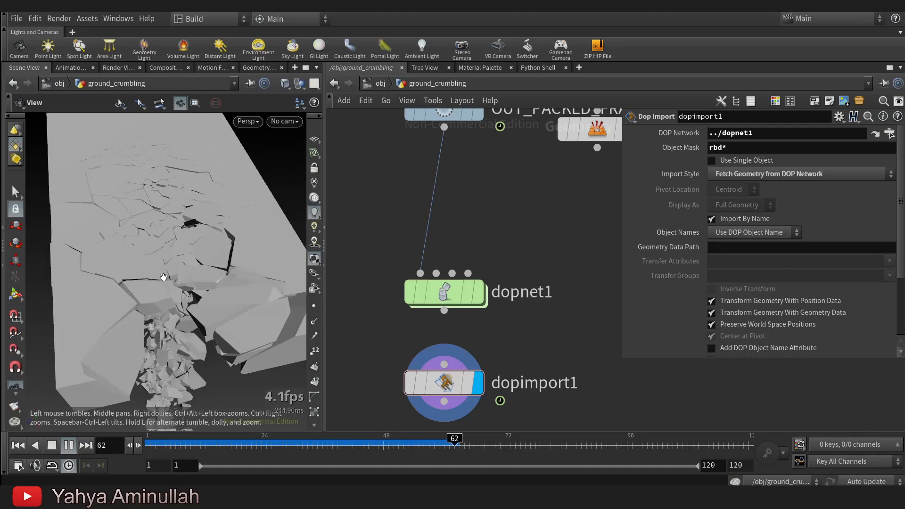
left_click_drag(159, 222, 190, 239)
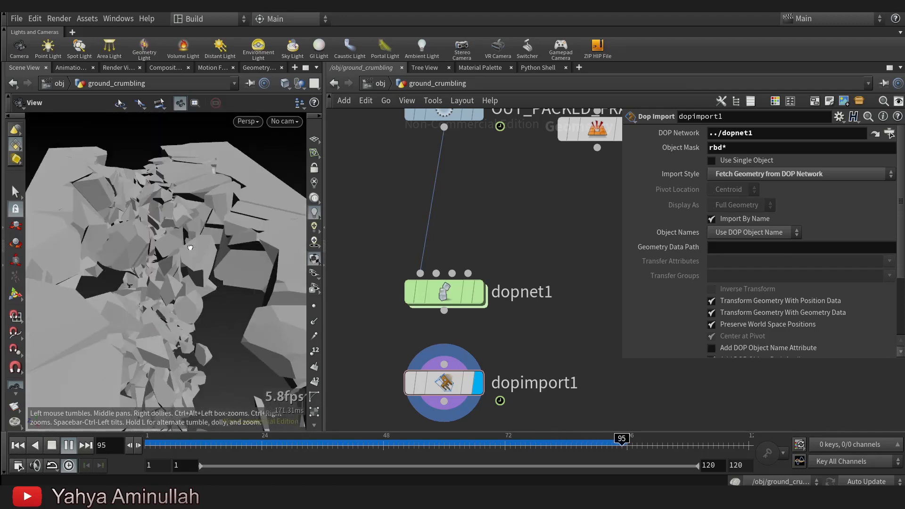
Return to frame 1, replay the cached simulation and examine the collapse from the side.
key("ctrl+Up")
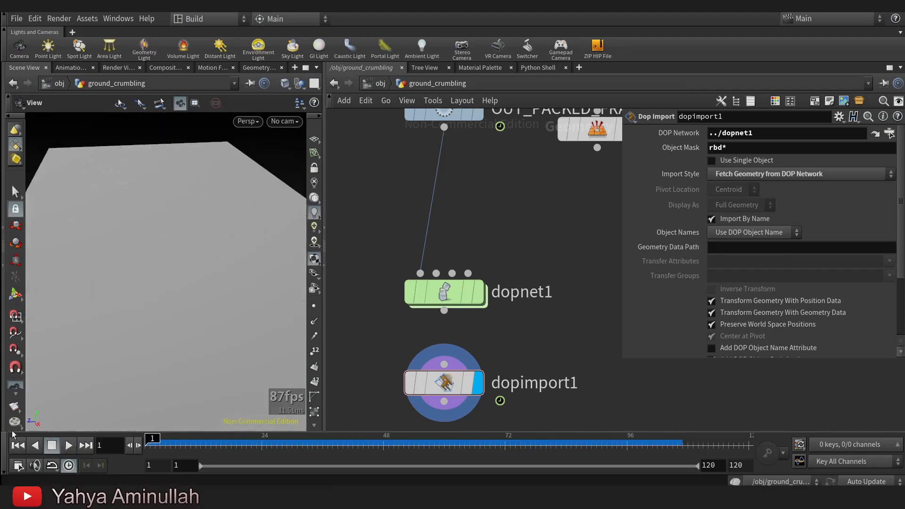
left_click_drag(163, 258, 196, 262)
right_click_drag(196, 263, 137, 296)
left_click_drag(137, 295, 123, 298)
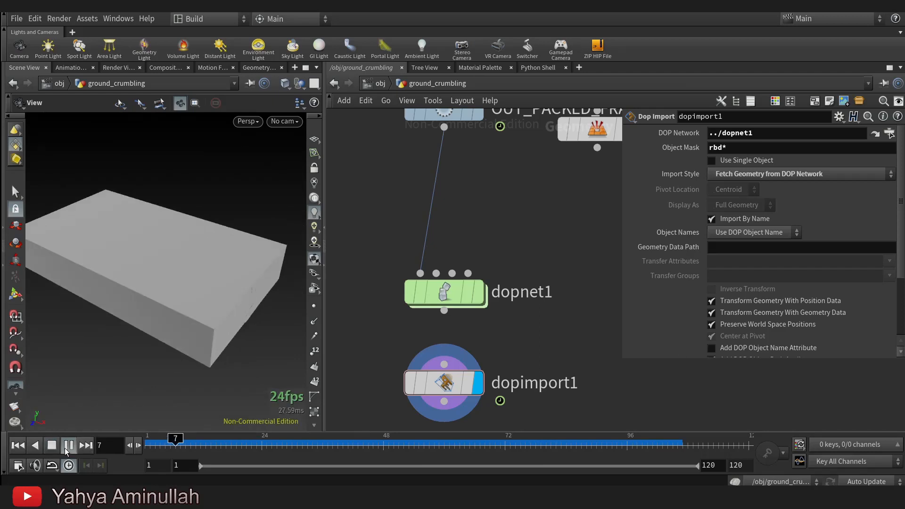
right_click_drag(229, 250, 135, 269)
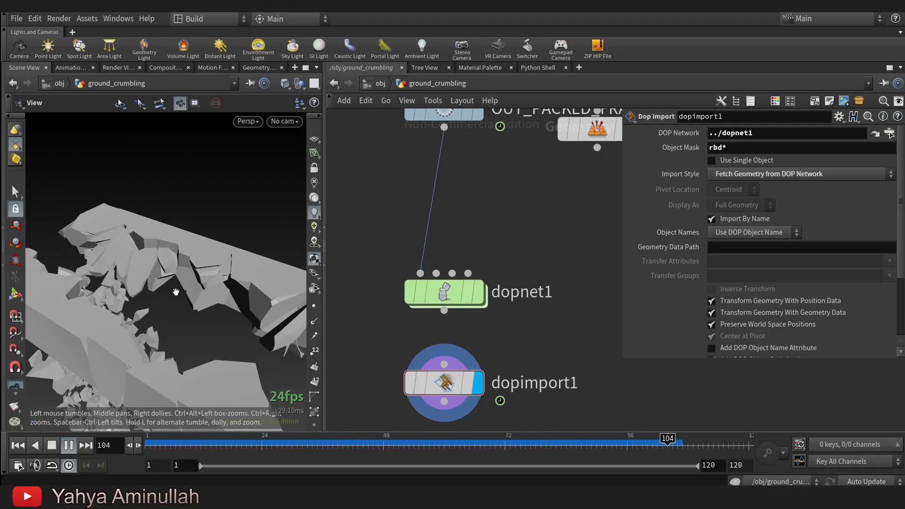
Return to frame 1 and add a Null node below dopimport1.
left_click_drag(654, 448, 146, 445)
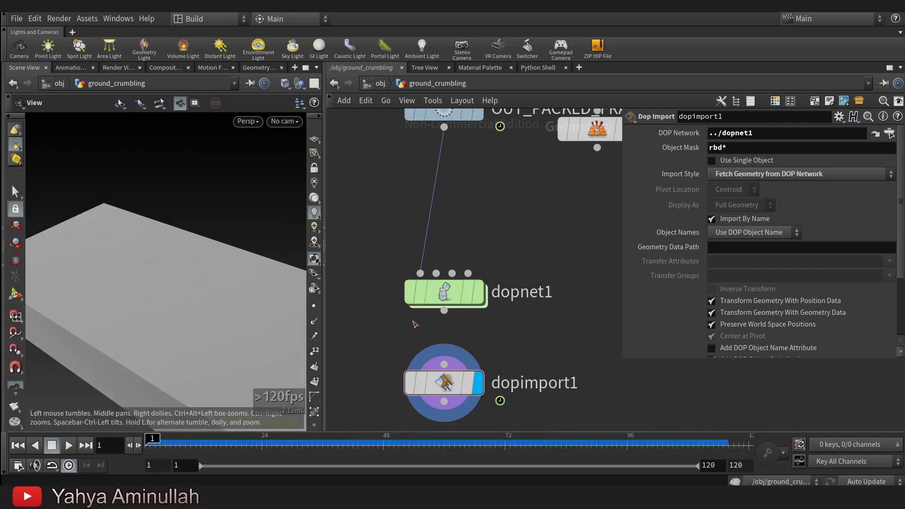
scroll(576, 289, "down", 2)
middle_click_drag(577, 290, 561, 374)
scroll(576, 132, "down", 1)
middle_click_drag(576, 132, 576, 429)
middle_click_drag(519, 424, 509, 304)
scroll(509, 303, "up", 3)
key("Tab")
type("null")
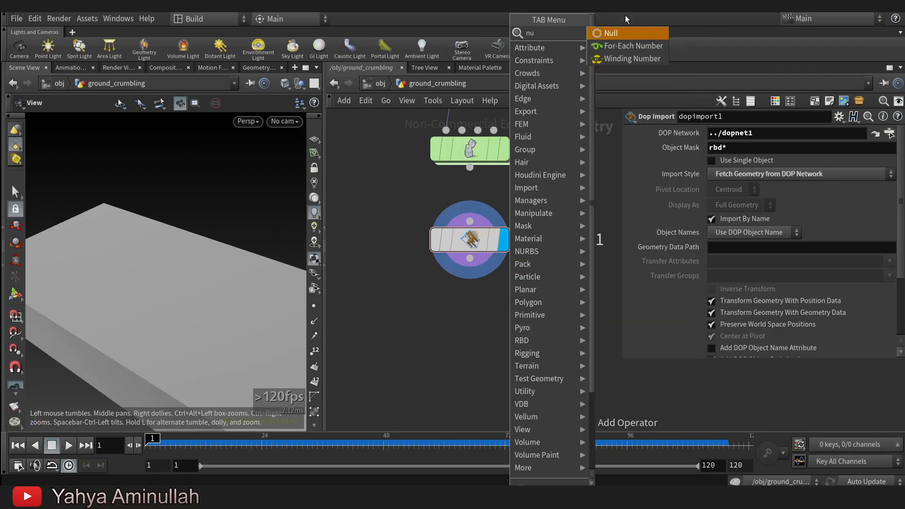
key("Return")
left_click(480, 340)
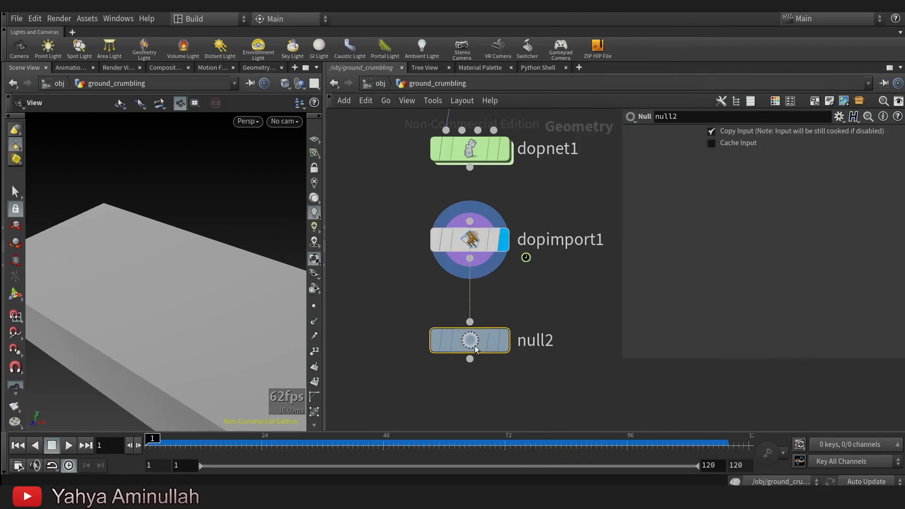
Rename the new Null node to RENDER and colour it black.
double_click(533, 338)
type("RENDER")
key("Return")
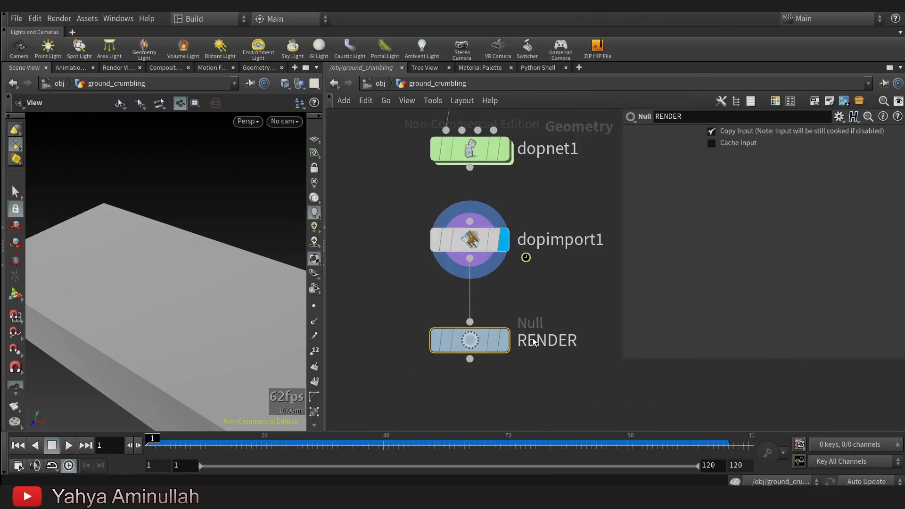
scroll(536, 345, "down", 3)
key("c")
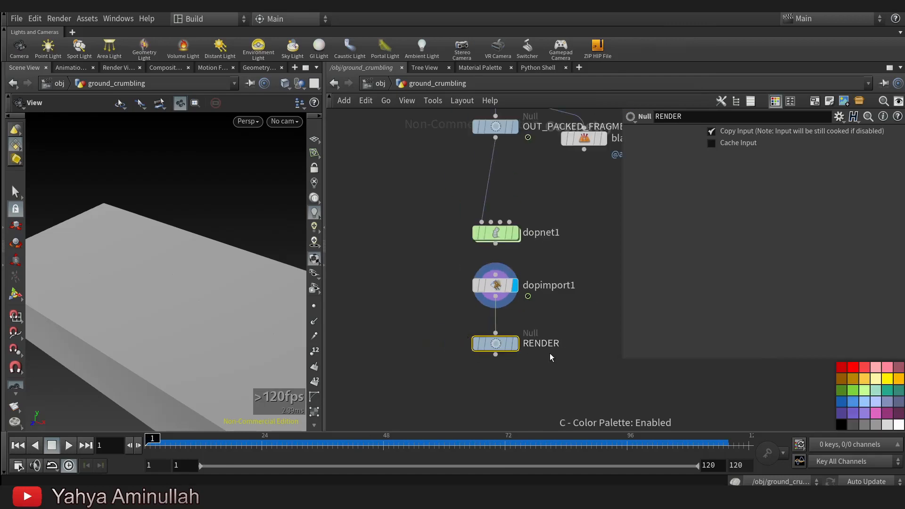
left_click(846, 424)
scroll(522, 302, "down", 3)
middle_click_drag(493, 167, 487, 360)
key("ctrl+s")
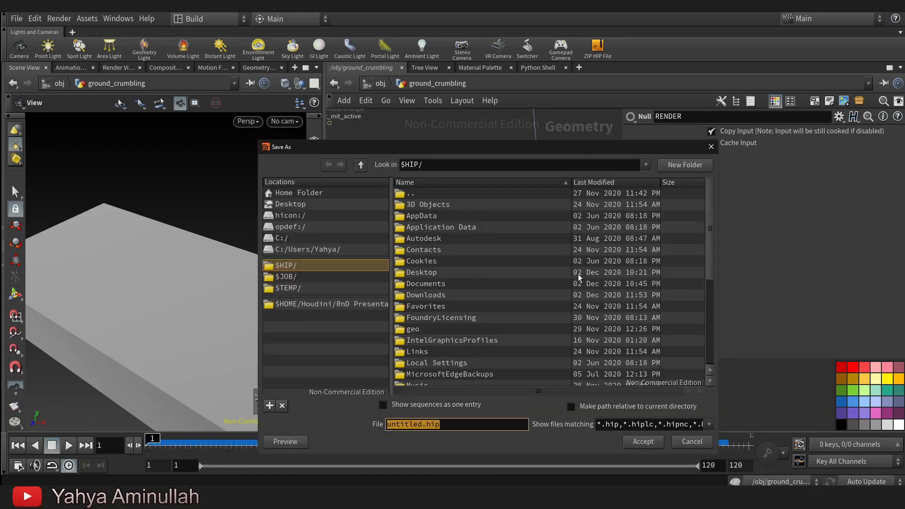
left_click(691, 441)
Display the box1 node and set its X size to 10.
middle_click_drag(461, 198, 498, 436)
mouse_move(511, 118)
middle_mouse_down()
mouse_move(537, 226)
mouse_move(490, 334)
mouse_move(459, 361)
middle_mouse_up()
scroll(522, 289, "up", 4)
left_click(537, 258)
left_click_drag(506, 288, 505, 237)
left_click_drag(201, 283, 175, 289)
left_click(499, 236)
type("10")
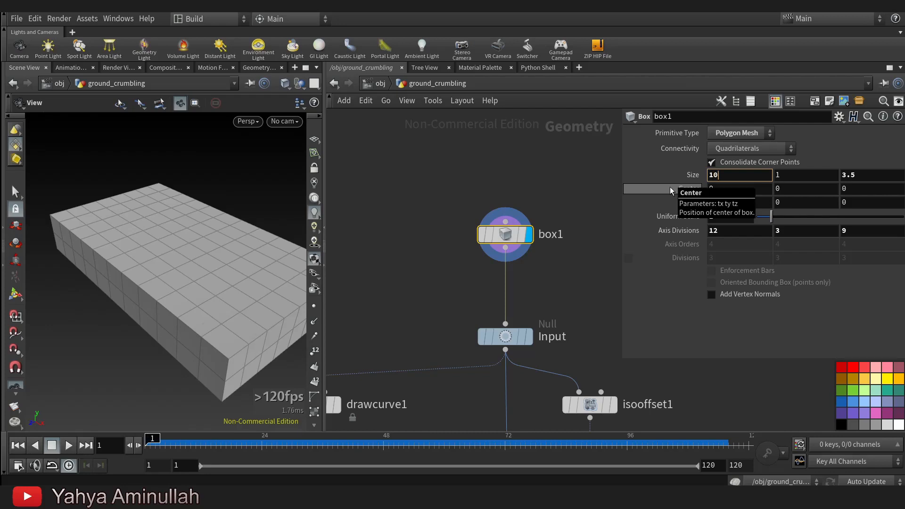
key("Return")
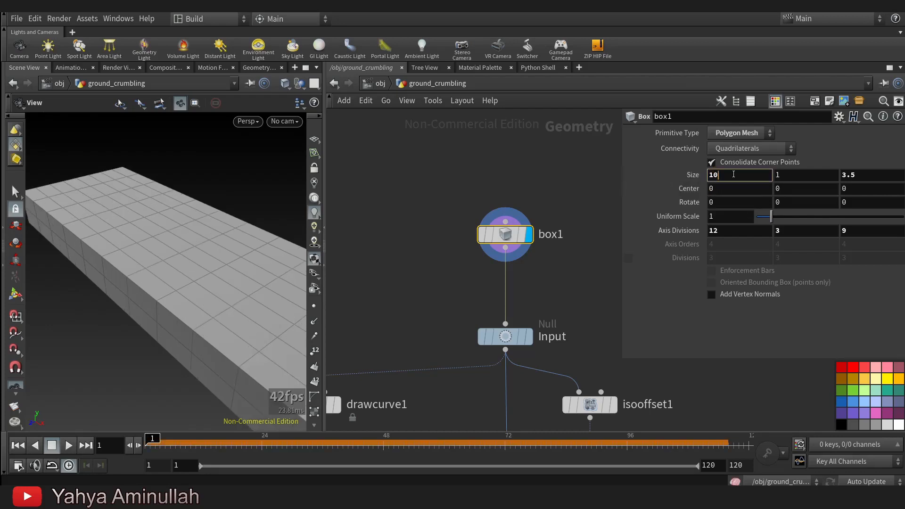
Try Z sizes of 5 and 8 for box1 and inspect its proportions.
type("5")
key("Return")
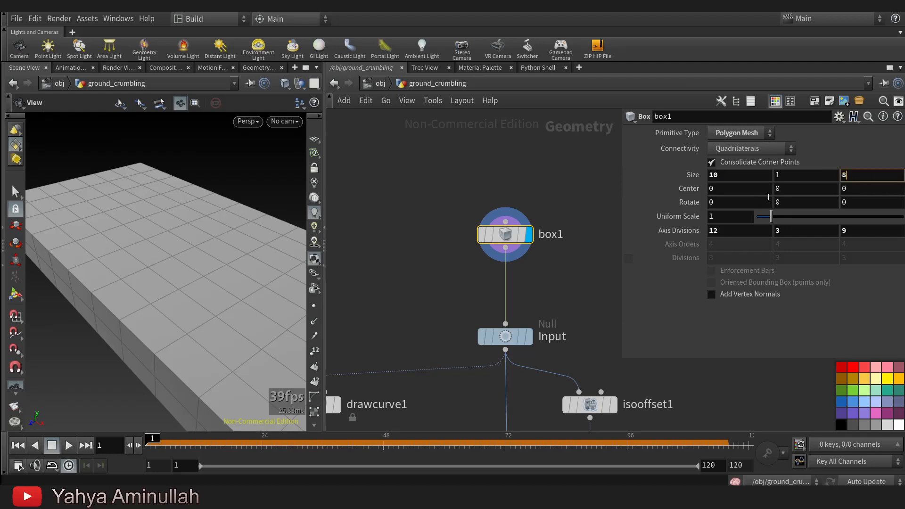
key("Return")
left_click_drag(165, 247, 104, 353)
right_click_drag(103, 353, 168, 309)
mouse_move(168, 310)
left_mouse_down()
mouse_move(156, 247)
mouse_move(152, 302)
left_mouse_up()
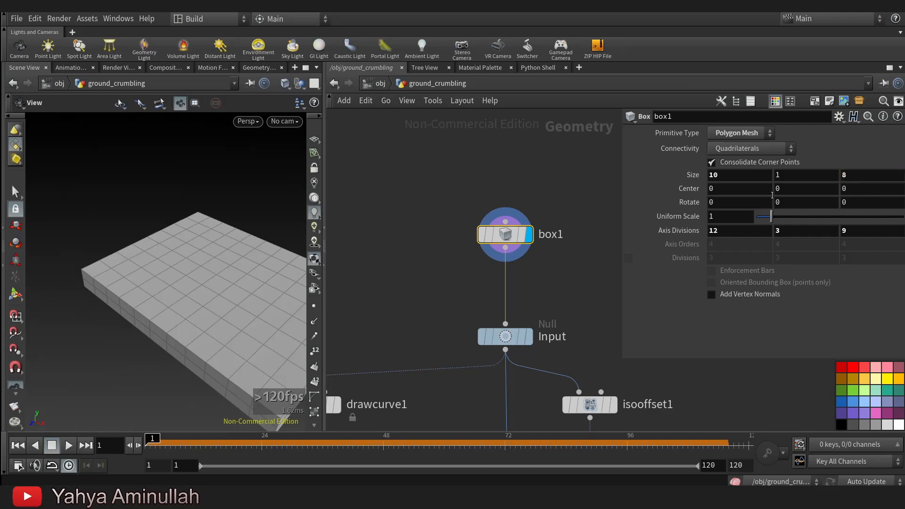
Set box1's Z size to 7.
type("7")
key("Return")
left_click_drag(199, 283, 182, 317)
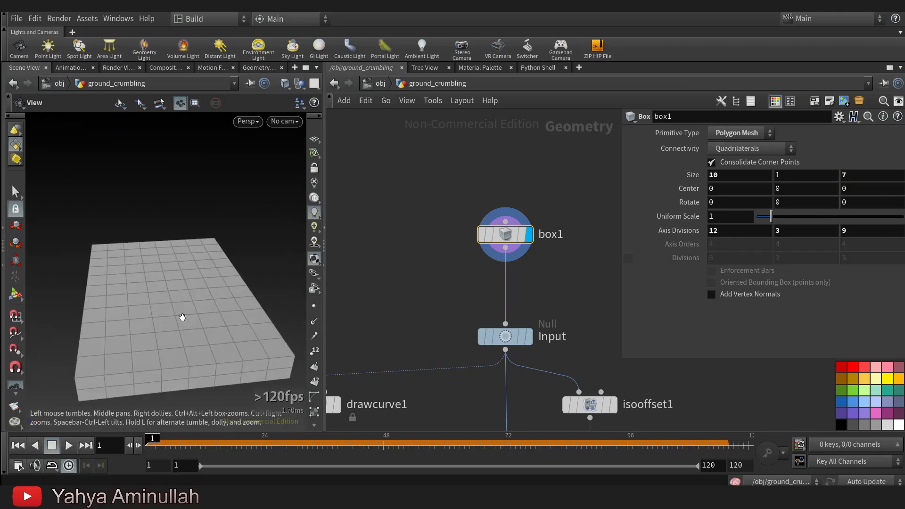
scroll(557, 229, "down", 5)
scroll(556, 229, "up", 3)
key("ctrl+shift+s")
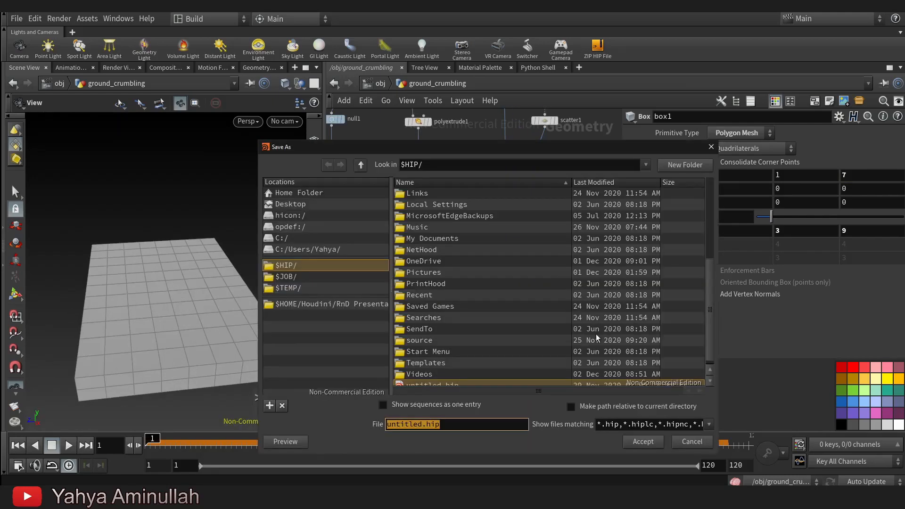
left_click(692, 442)
Display blast1 and scrub the timeline to frame 108 to examine the opening in the enlarged box.
scroll(539, 237, "up", 5)
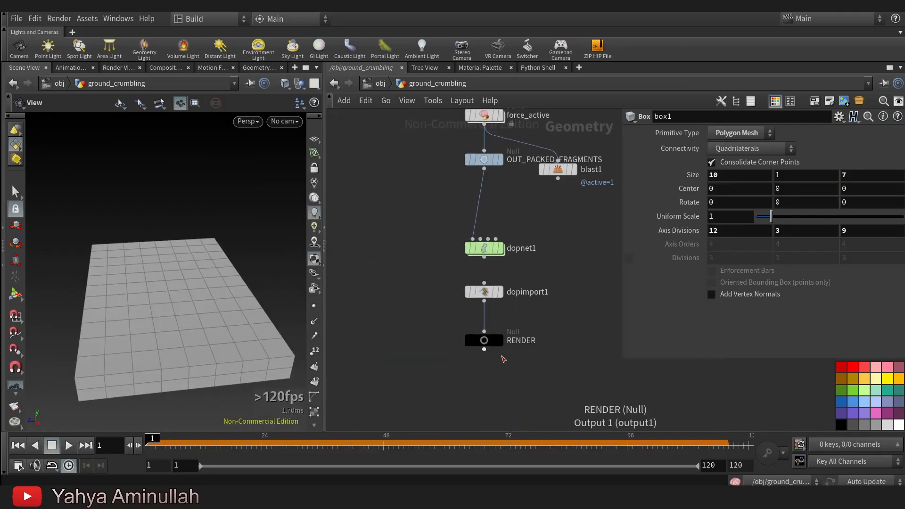
middle_click_drag(538, 237, 538, 339)
mouse_move(521, 175)
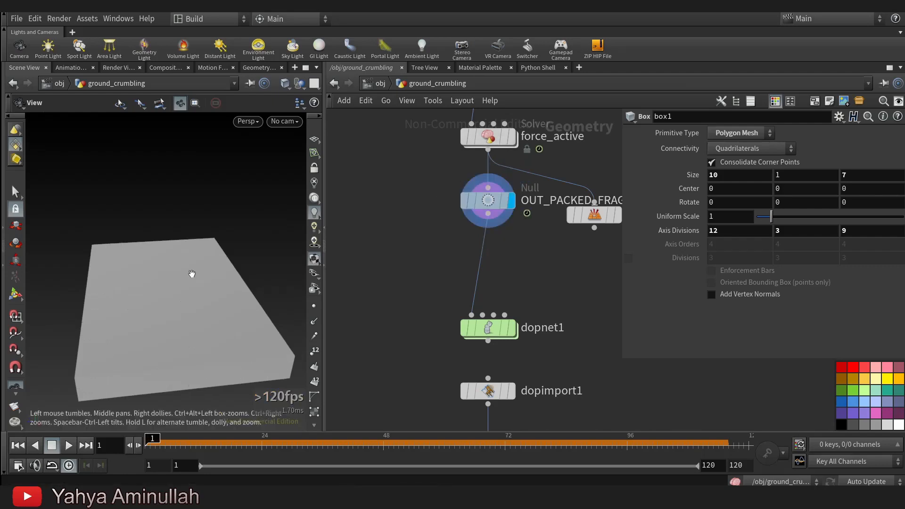
scroll(562, 309, "down", 1)
middle_click_drag(562, 309, 462, 357)
scroll(503, 260, "up", 2)
left_click(519, 233)
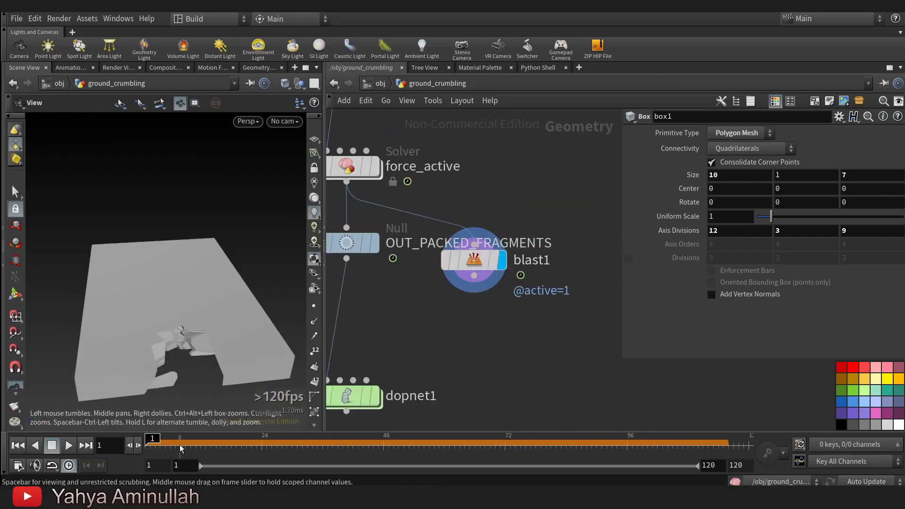
left_click_drag(223, 445, 337, 438)
left_click_drag(419, 435, 462, 434)
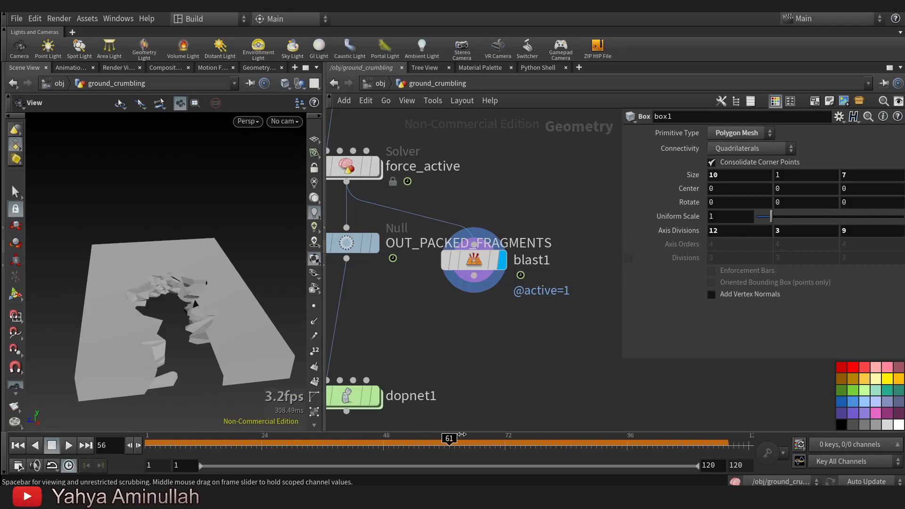
left_click_drag(687, 439, 689, 439)
left_click_drag(116, 269, 236, 250)
left_click_drag(259, 312, 189, 353)
Display the points of the scatter1 node below isooffset1.
scroll(402, 202, "down", 1)
middle_click_drag(404, 203, 408, 325)
middle_click_drag(505, 161, 522, 359)
middle_click_drag(559, 196, 568, 313)
middle_click_drag(527, 205, 542, 419)
middle_click_drag(502, 116, 506, 306)
middle_click_drag(585, 118, 547, 324)
scroll(534, 329, "up", 3)
mouse_move(526, 350)
left_click(539, 315)
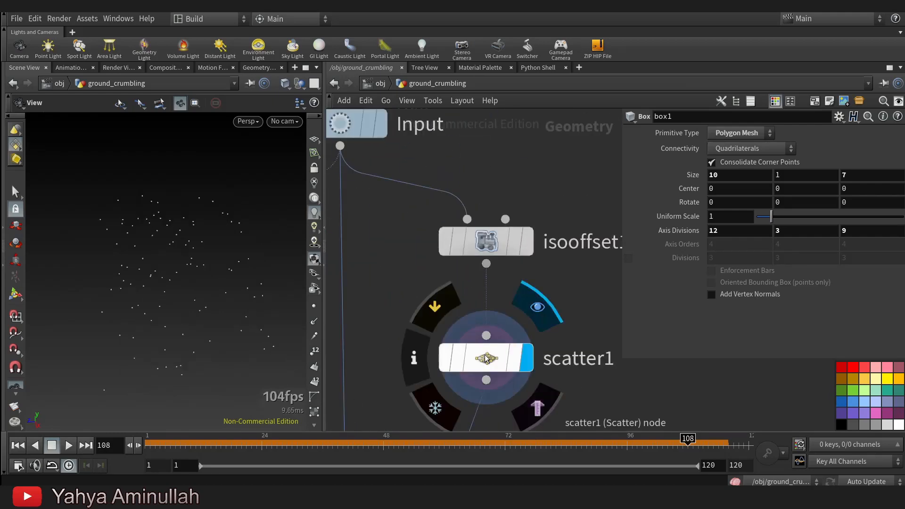
Set scatter1's Density Scale to 2.0736.
left_click(488, 359)
left_click(632, 213)
scroll(654, 155, "up", 1)
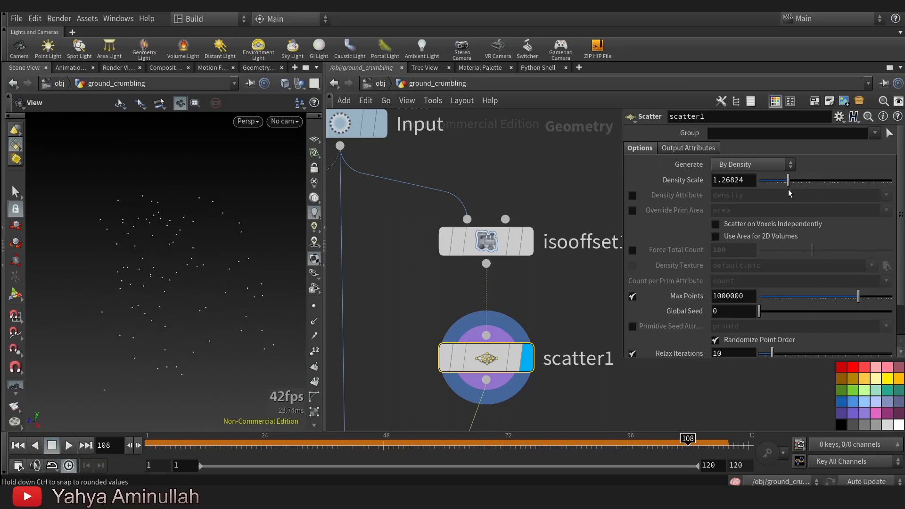
left_click_drag(794, 193, 795, 192)
Display and select the RENDER null below dopimport1.
scroll(589, 314, "down", 3)
middle_click_drag(589, 332, 594, 141)
middle_click_drag(572, 293, 557, 132)
middle_click_drag(554, 377, 548, 113)
middle_click_drag(477, 373, 512, 151)
middle_click_drag(523, 325, 531, 178)
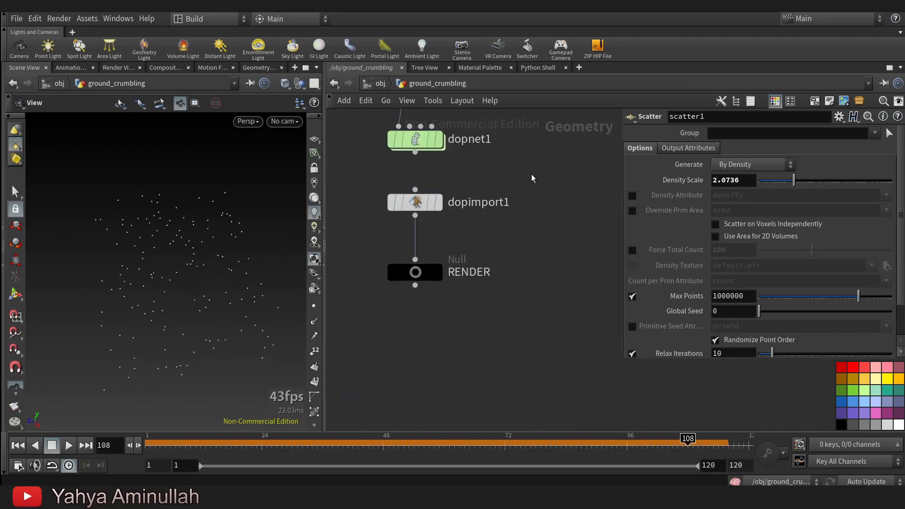
scroll(418, 244, "up", 3)
mouse_move(425, 293)
left_click(470, 248)
left_click(430, 294)
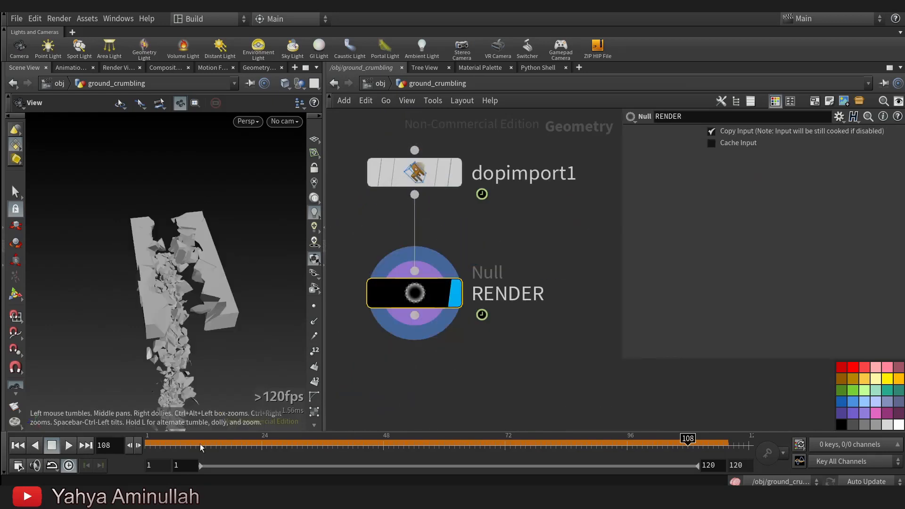
Return to frame 1, play the simulation through RENDER and examine how the enlarged ground crumbles.
left_click_drag(201, 447, 61, 461)
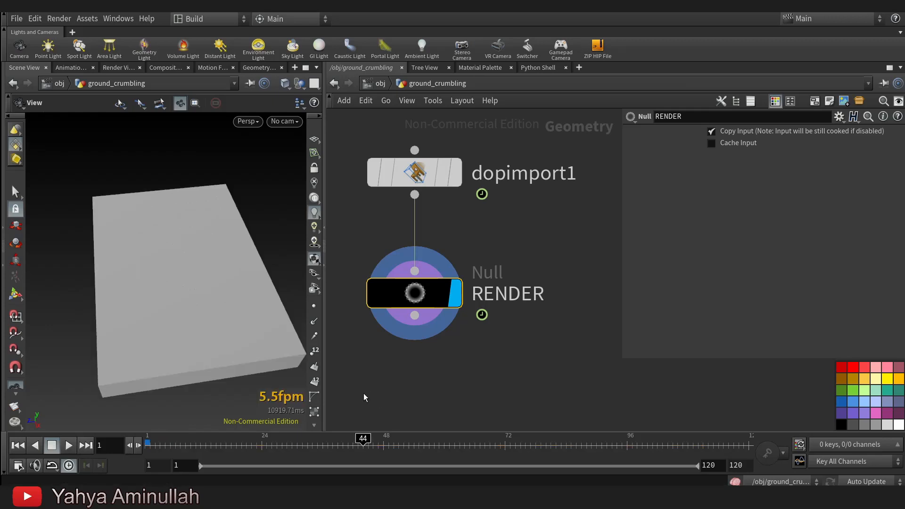
left_click(150, 445)
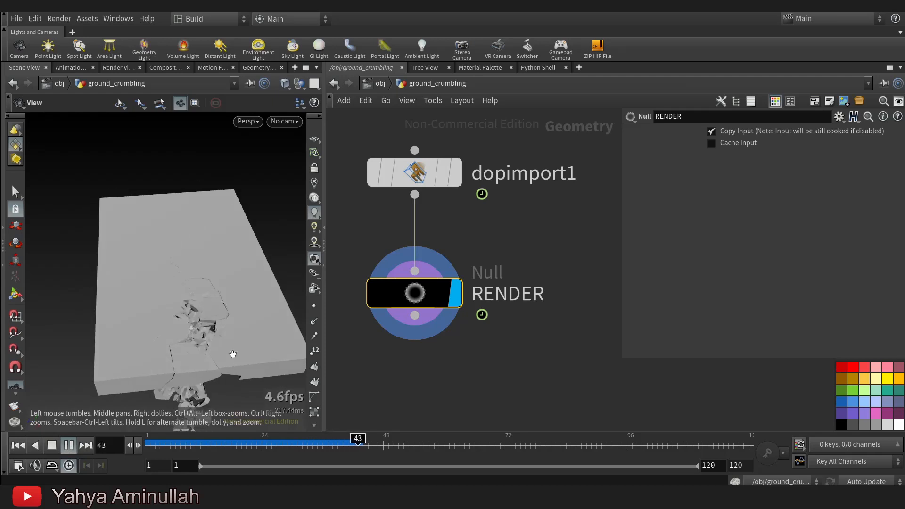
middle_click_drag(178, 354, 153, 358)
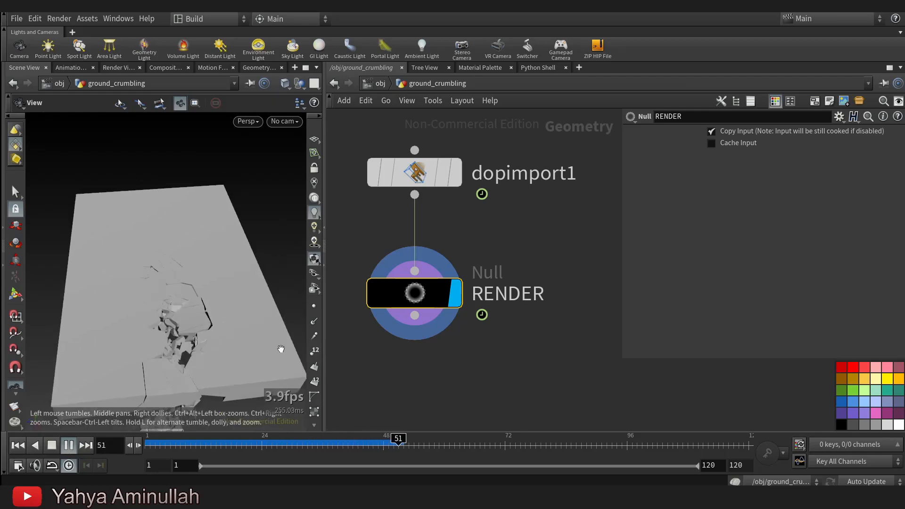
left_click_drag(169, 333, 159, 295)
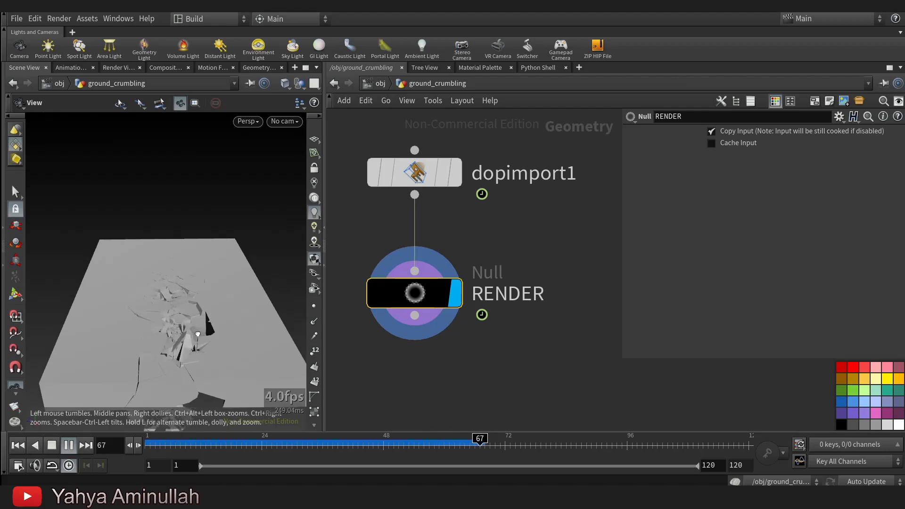
left_click_drag(198, 334, 208, 375)
left_click_drag(206, 320, 186, 382)
left_click_drag(181, 274, 233, 309)
left_click_drag(148, 269, 189, 299)
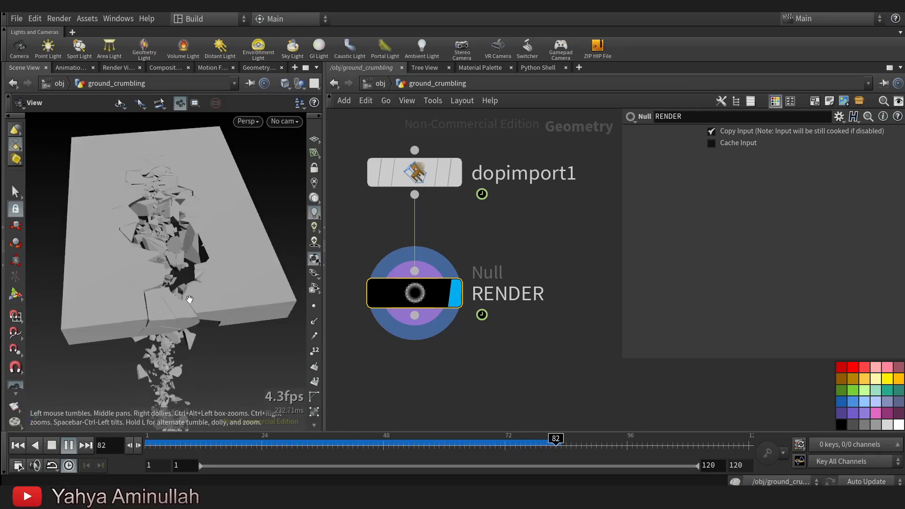
left_click_drag(156, 228, 186, 272)
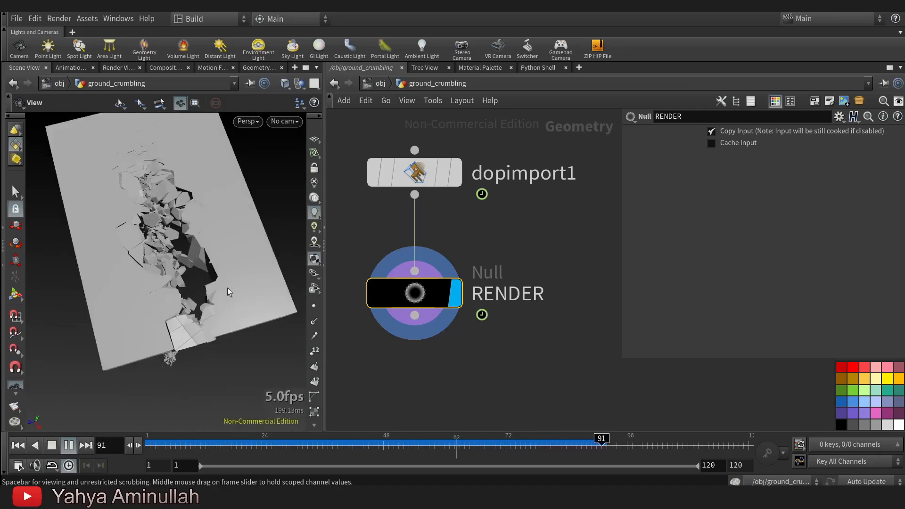
Examine the crack's broken pieces up close during playback and return to frame 1.
left_click_drag(55, 253, 219, 220)
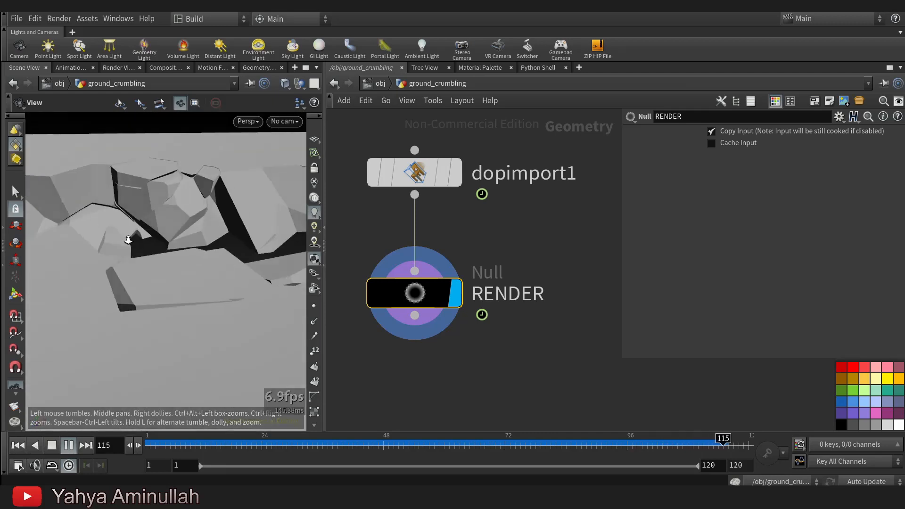
scroll(174, 307, "down", 5)
scroll(238, 285, "up", 5)
scroll(238, 278, "up", 5)
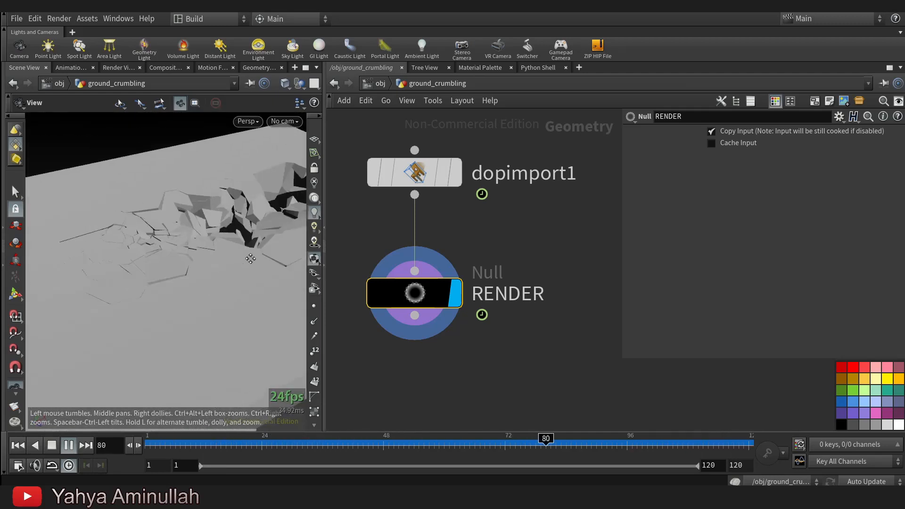
left_click_drag(477, 447, 146, 444)
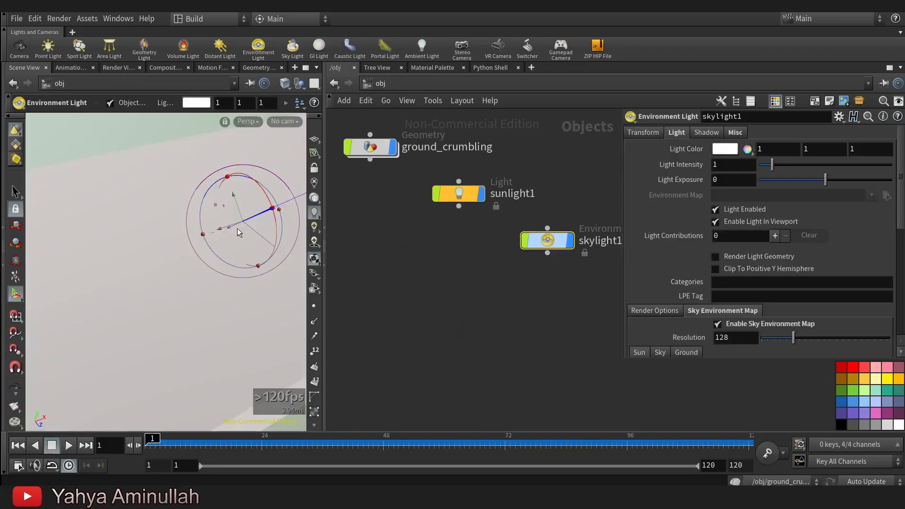
Insert an Unpack node between dopimport1 and RENDER.
left_click_drag(237, 228, 112, 263)
scroll(446, 283, "down", 1)
middle_click_drag(445, 283, 496, 309)
scroll(438, 187, "up", 2)
double_click(404, 183)
middle_click_drag(495, 341, 521, 224)
key("Tab")
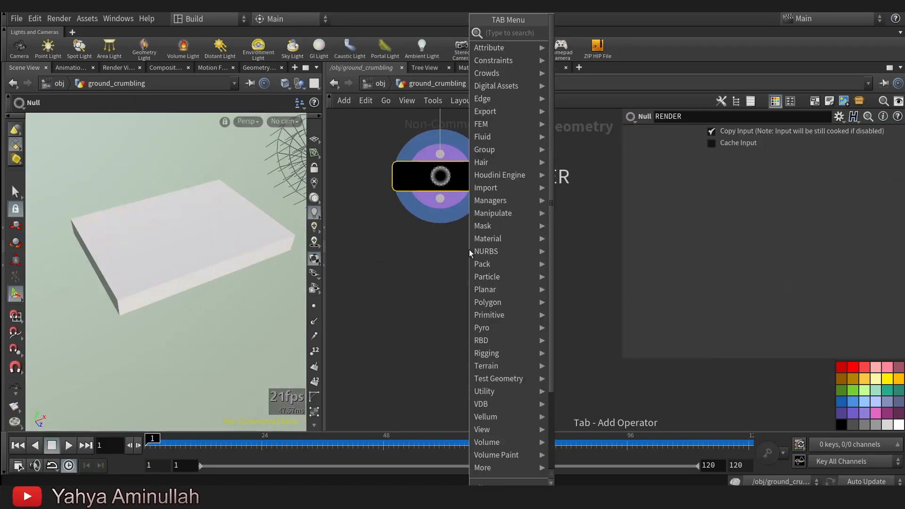
type("un")
left_click(585, 46)
middle_click_drag(505, 153, 491, 238)
left_click(424, 208)
Scrub the unpacked simulation to frame 105 and examine the fragments along the crack from several angles.
left_click_drag(200, 232, 217, 216, "alt")
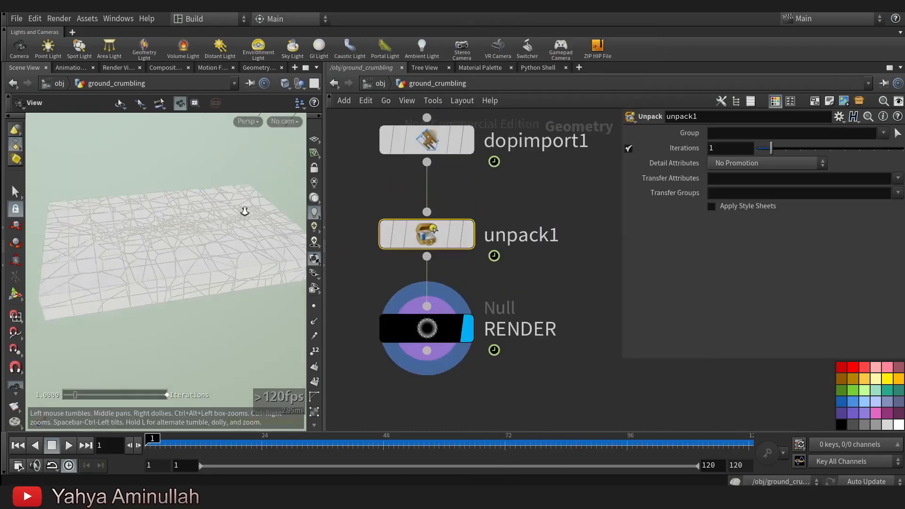
right_click_drag(217, 216, 162, 230, "alt")
left_click_drag(162, 230, 192, 252, "alt")
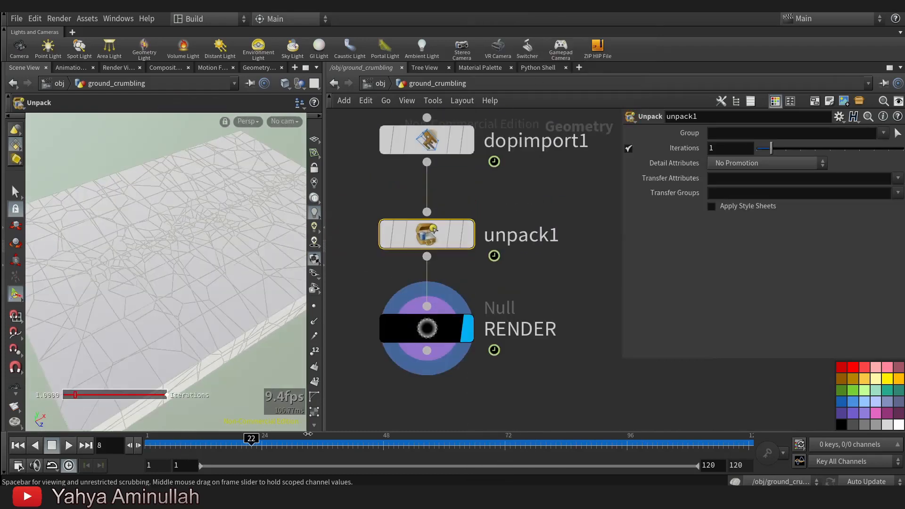
left_click_drag(443, 427, 673, 428)
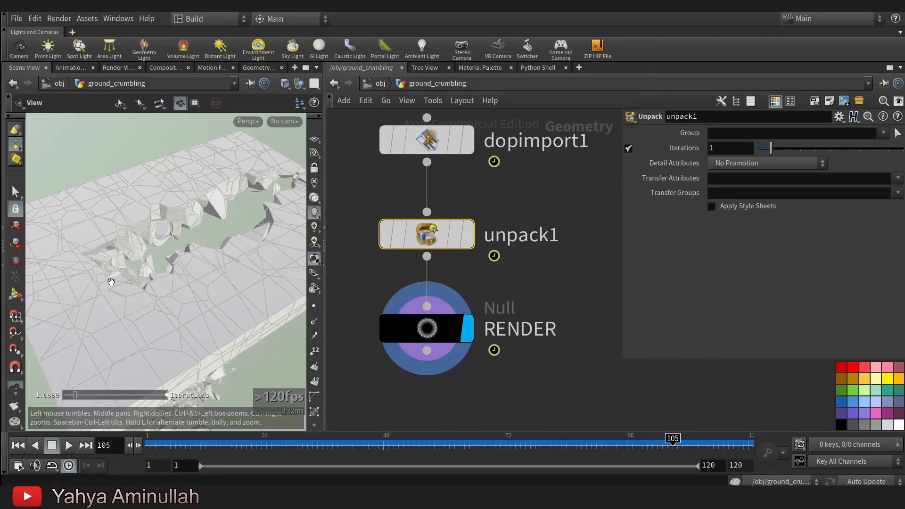
right_click_drag(246, 259, 194, 267, "alt")
middle_click_drag(193, 267, 202, 271, "alt")
left_click_drag(202, 271, 188, 236, "alt")
right_click_drag(189, 236, 166, 281, "alt")
left_click_drag(165, 281, 168, 303, "alt")
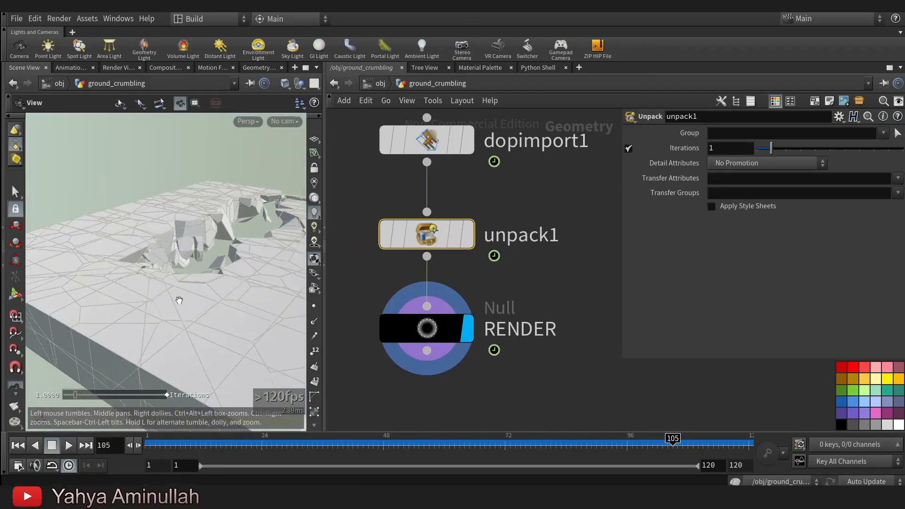
Widen the viewport and scrub the simulation to frame 81 to view the crumbling from above.
left_click_drag(326, 282, 427, 282)
left_click_drag(268, 227, 176, 294, "alt")
left_click_drag(174, 446, 550, 437)
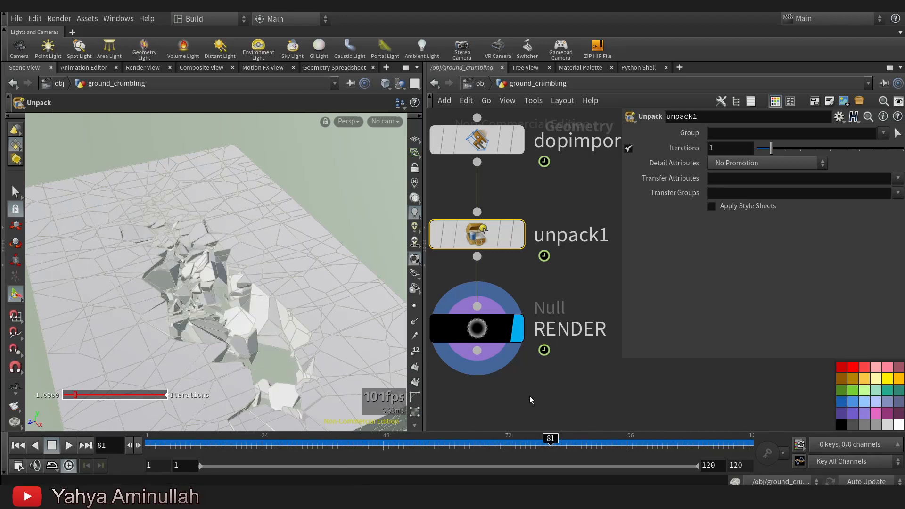
Display the scatter2 node's output with point markers turned on and examine the scattered points along the crack.
scroll(508, 338, "down", 4)
middle_click_drag(537, 215, 570, 367)
left_click_drag(288, 255, 269, 226, "alt")
scroll(537, 253, "down", 2)
middle_click_drag(548, 262, 556, 420)
scroll(500, 300, "down", 2)
middle_click_drag(507, 303, 605, 411)
middle_click_drag(450, 227, 572, 296)
middle_click_drag(498, 265, 465, 333)
scroll(504, 316, "up", 2)
middle_click_drag(733, 399, 529, 398)
middle_click_drag(451, 343, 487, 376)
left_click_drag(505, 369, 465, 318)
left_click(523, 301)
key("Escape")
left_click(414, 307)
left_click_drag(238, 320, 193, 324, "alt")
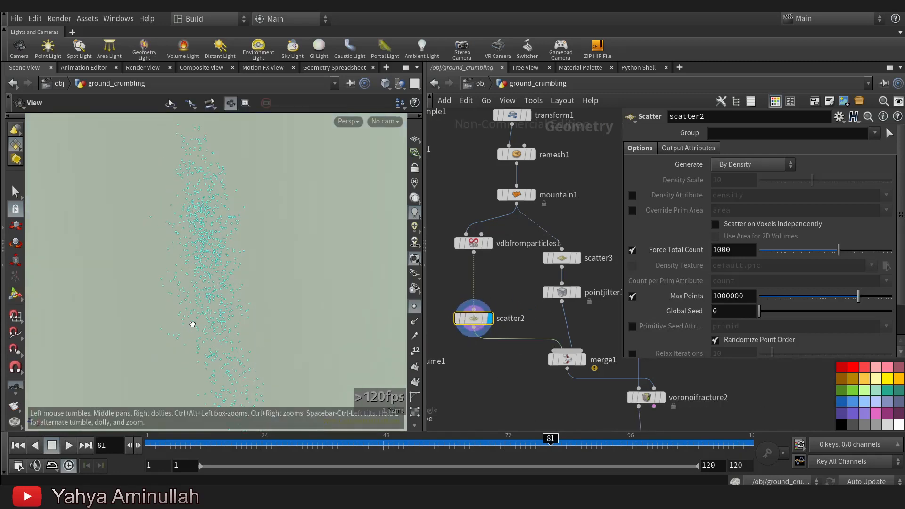
Set the Point Radius Scale of vdbfromparticles1 to about 0.952.
middle_click_drag(484, 254, 485, 264)
scroll(485, 264, "up", 1)
left_click(476, 253)
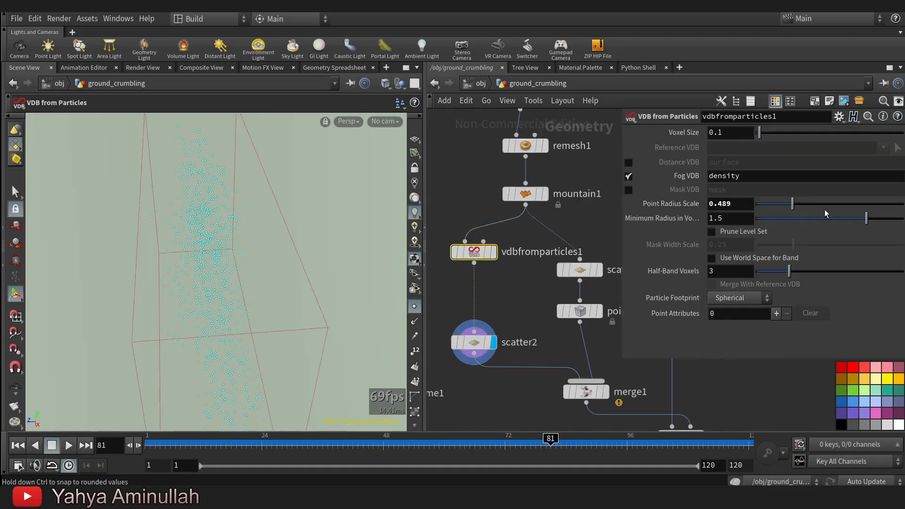
left_click_drag(794, 208, 822, 204)
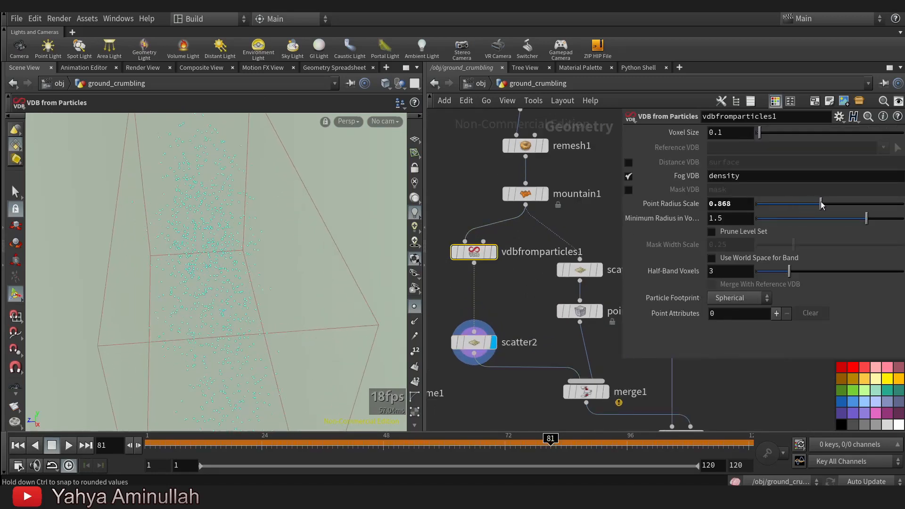
Display the transfer_active node's result to check the refractured ground.
scroll(505, 266, "down", 4)
middle_click_drag(505, 267, 495, 121)
middle_click_drag(508, 299, 493, 234)
scroll(541, 262, "up", 3)
middle_click_drag(541, 262, 536, 237)
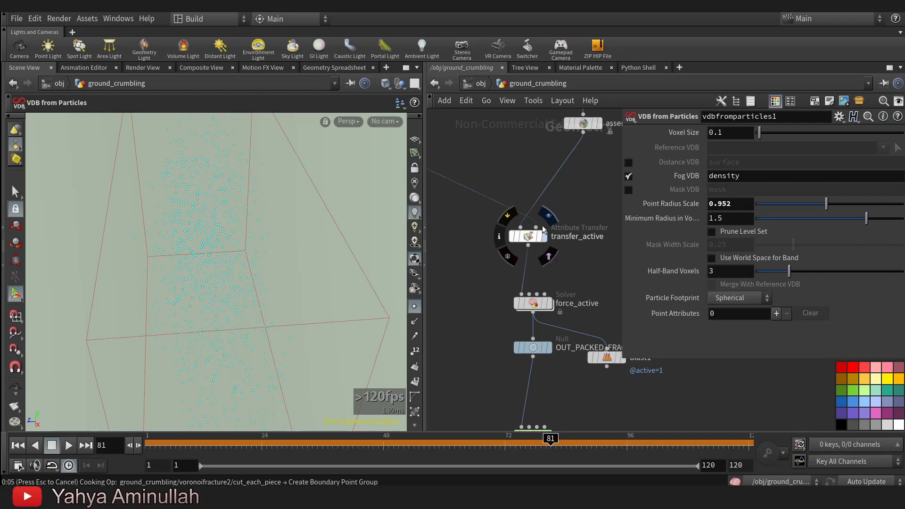
scroll(590, 349, "up", 3)
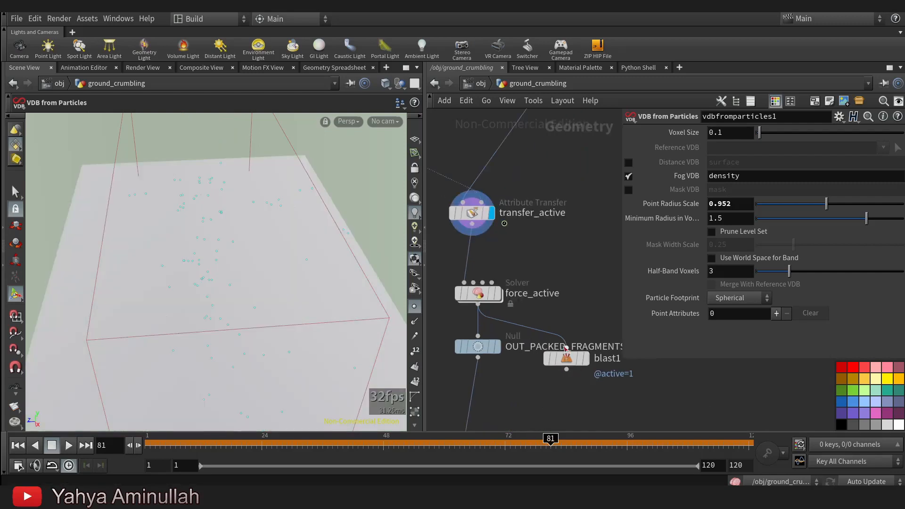
Display the blast1 node and scrub to frame 77 to examine the gap along the crack.
left_click(597, 332)
key("Escape")
left_click_drag(179, 269, 214, 163)
left_click_drag(172, 441, 115, 439)
left_click_drag(262, 434, 531, 437)
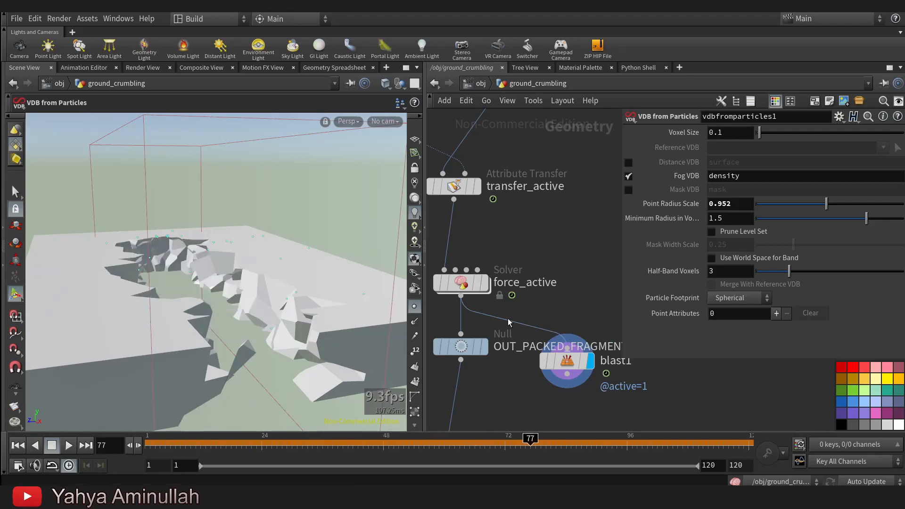
scroll(509, 323, "down", 3)
left_click_drag(356, 207, 378, 271, "alt")
Display the RENDER null at the end of the network.
middle_click_drag(595, 425, 588, 279)
scroll(590, 281, "down", 2)
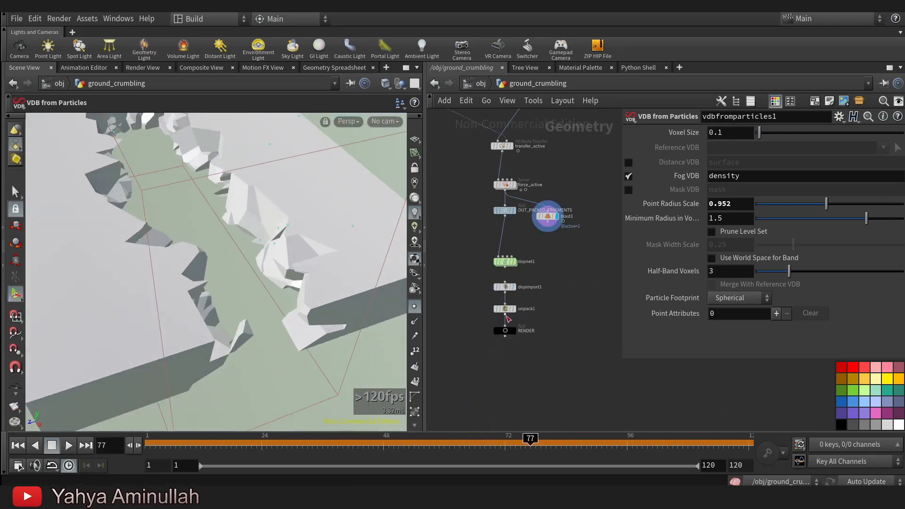
scroll(508, 325, "up", 4)
left_click(547, 326)
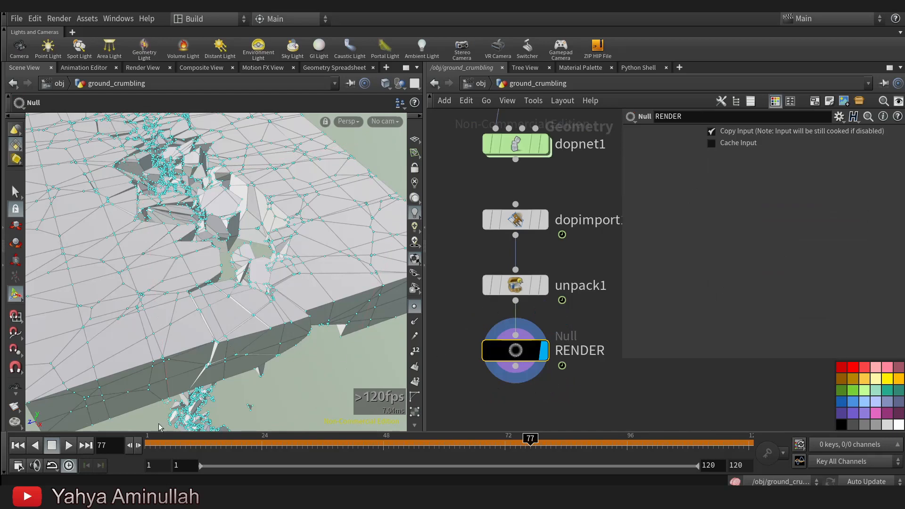
Play the simulation from frame 1 while viewing the crumbling slab from above and from its side edge.
left_click(17, 446)
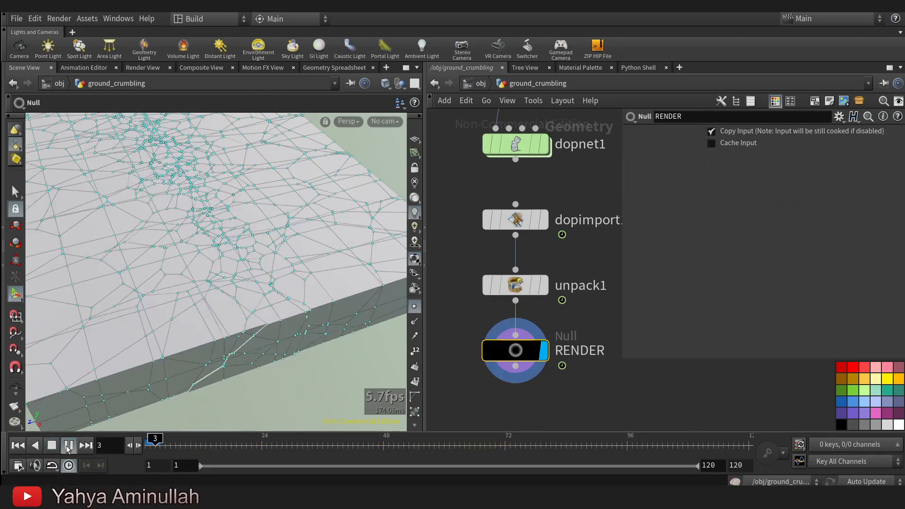
left_click_drag(204, 313, 210, 340, "alt")
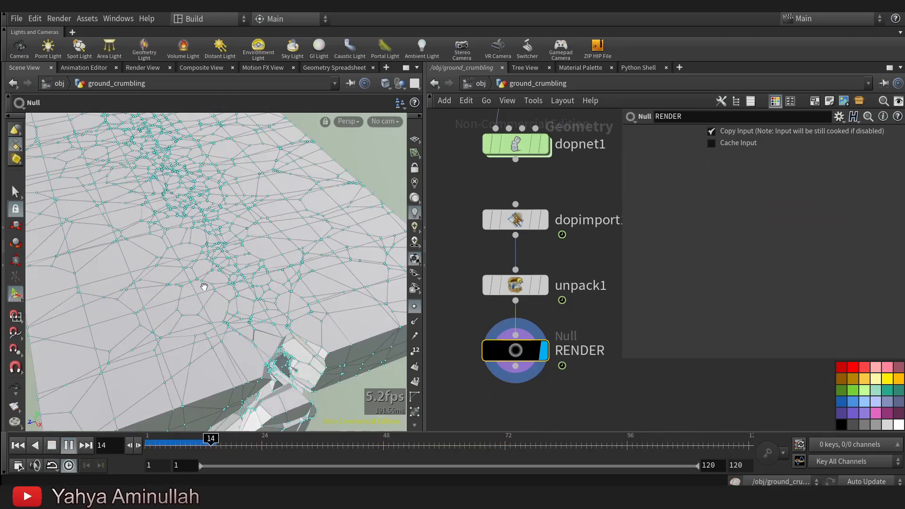
left_click_drag(203, 286, 213, 310, "alt")
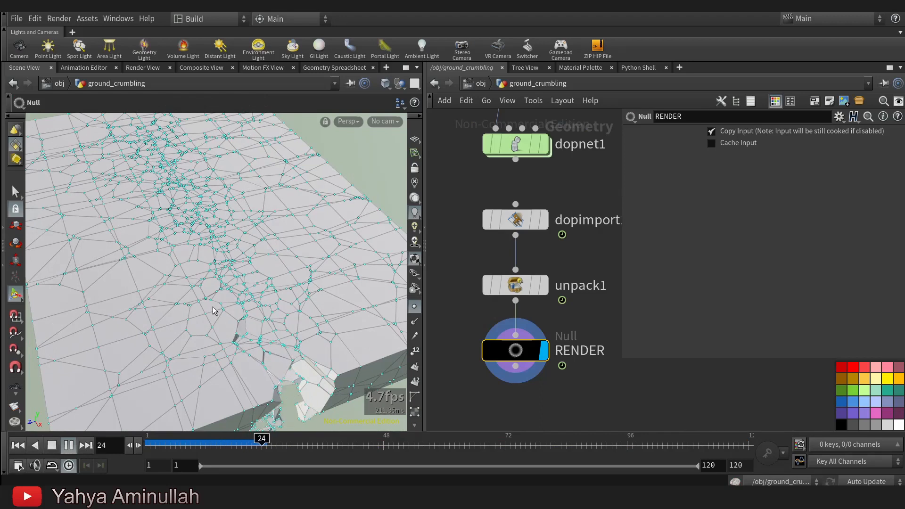
left_click_drag(246, 243, 238, 264, "alt")
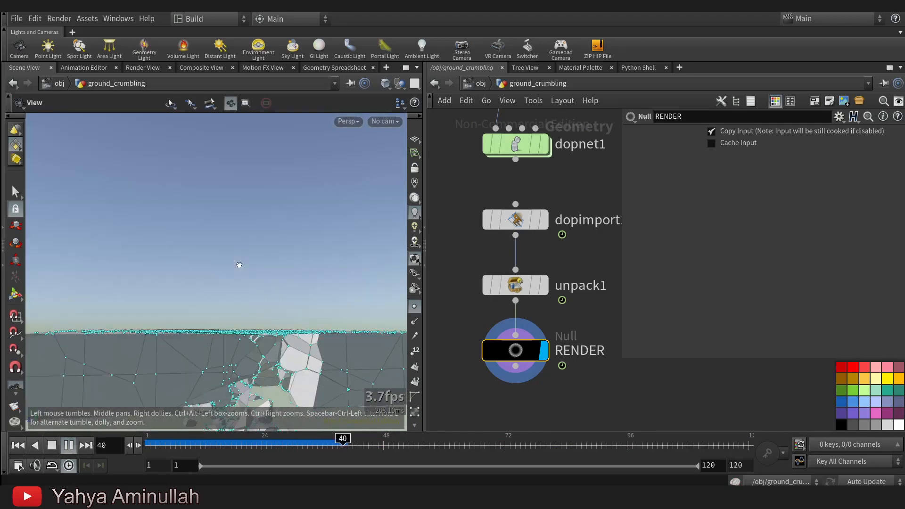
mouse_move(247, 321)
left_mouse_down("alt")
mouse_move(262, 353)
mouse_move(236, 275)
mouse_move(238, 329)
left_mouse_up("alt")
left_click_drag(217, 212, 250, 251, "alt")
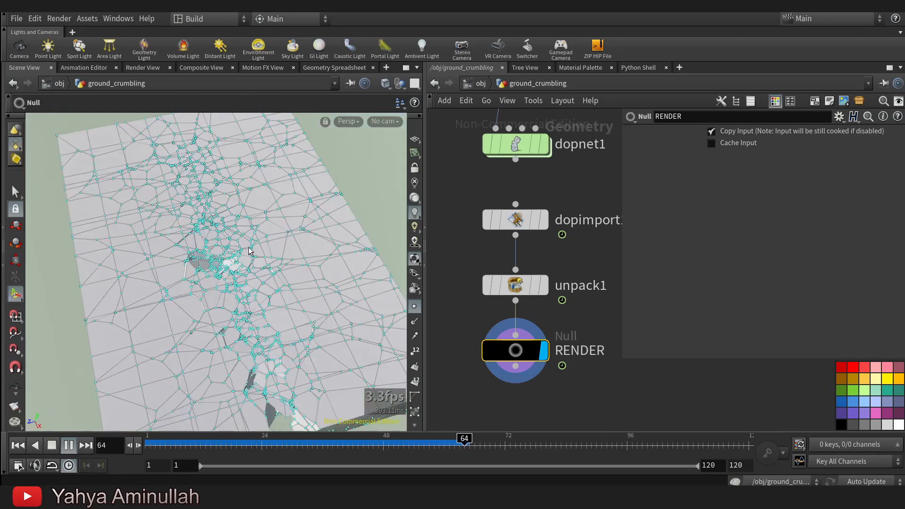
Turn off the point markers and examine the crumbling crack up close during playback.
left_click(414, 306)
middle_click_drag(232, 296, 208, 275, "alt")
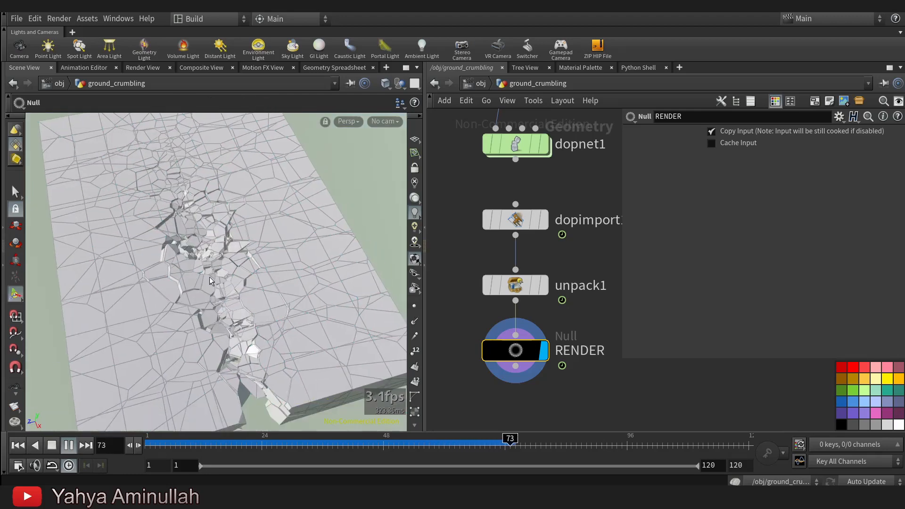
right_click_drag(295, 275, 265, 276, "alt")
left_click_drag(265, 283, 273, 279, "alt")
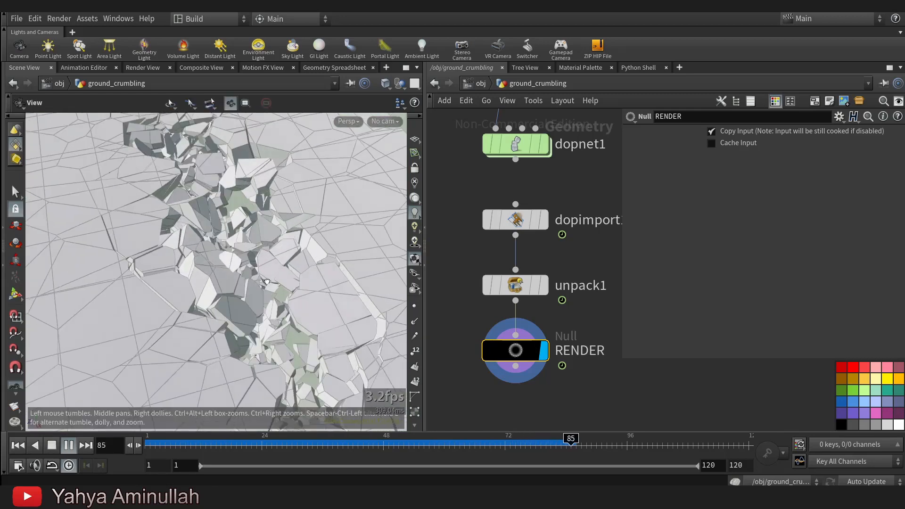
middle_click_drag(262, 282, 240, 317, "alt")
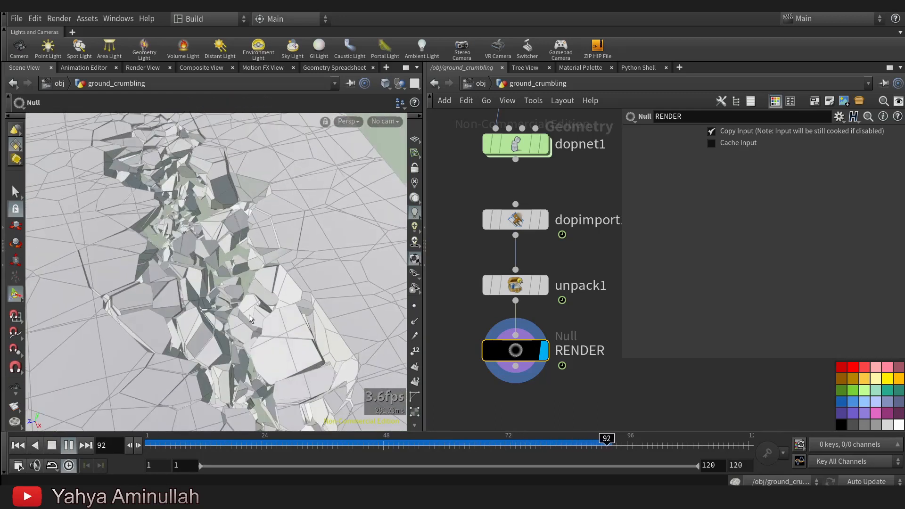
Return to frame 1 and set scatter2's Force Total Count to 2000.
key("ctrl+Up")
scroll(487, 248, "down", 5)
middle_click_drag(505, 225, 553, 358)
middle_click_drag(455, 214, 539, 426)
middle_click_drag(493, 113, 526, 340)
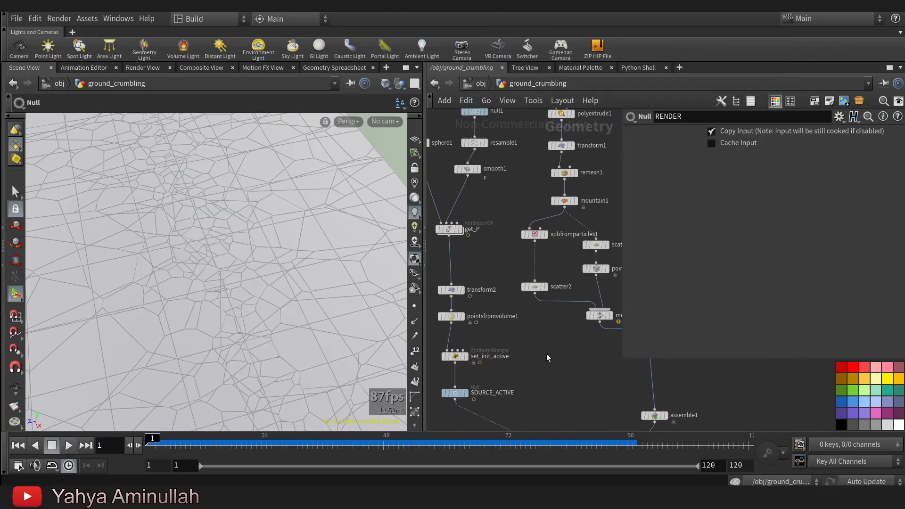
left_click(535, 286)
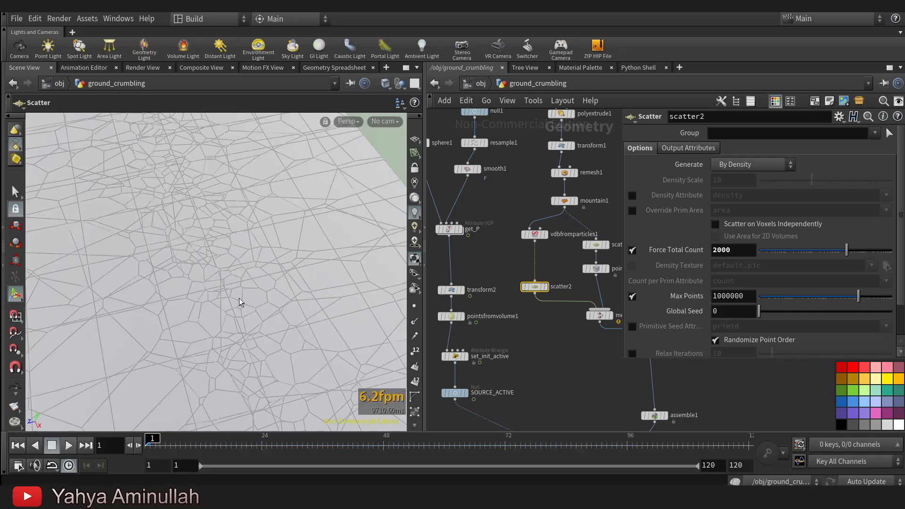
key("Escape")
Play the updated simulation and examine the crumbling slab from low and high angles.
left_click_drag(208, 250, 273, 318)
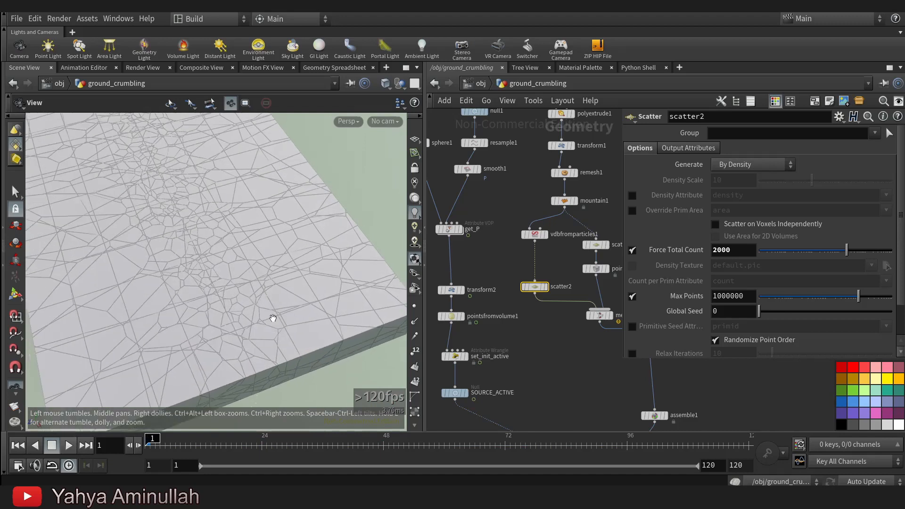
middle_click_drag(234, 321, 242, 330, "alt")
scroll(576, 417, "down", 3)
middle_click_drag(577, 417, 527, 290)
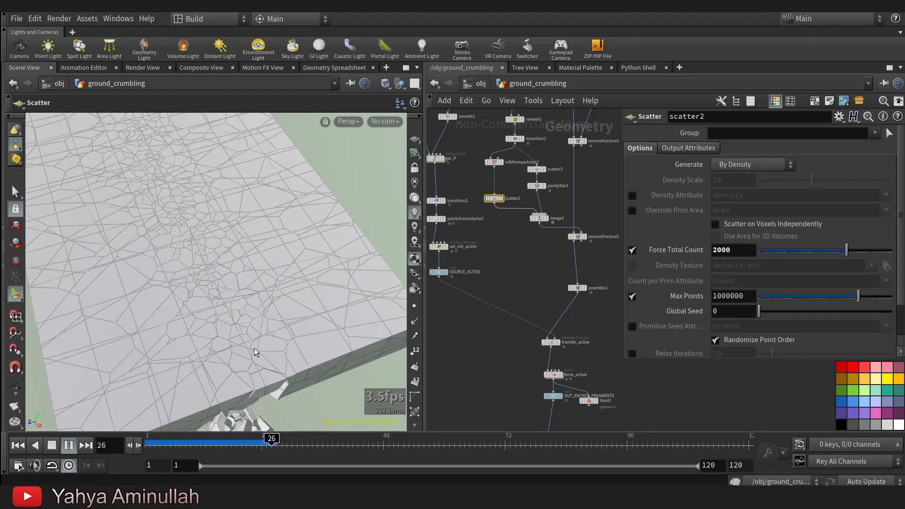
scroll(229, 339, "down", 5)
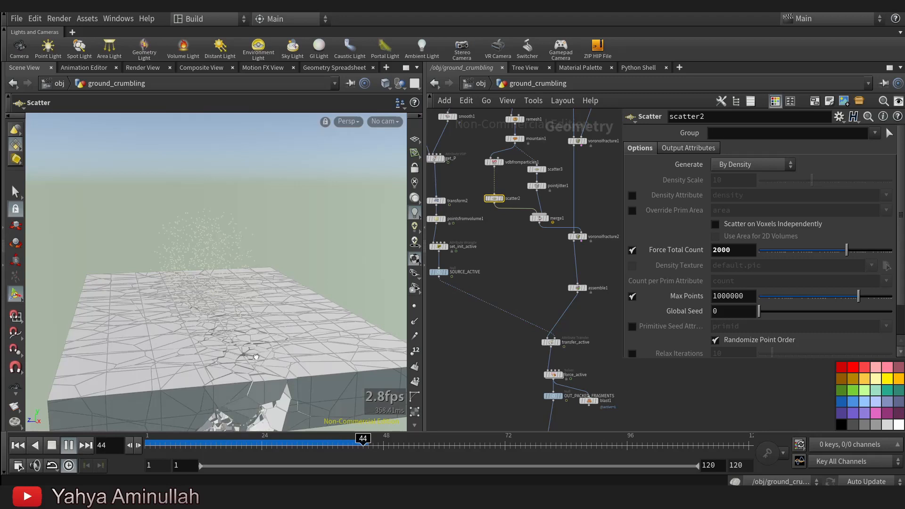
left_click_drag(256, 350, 259, 377)
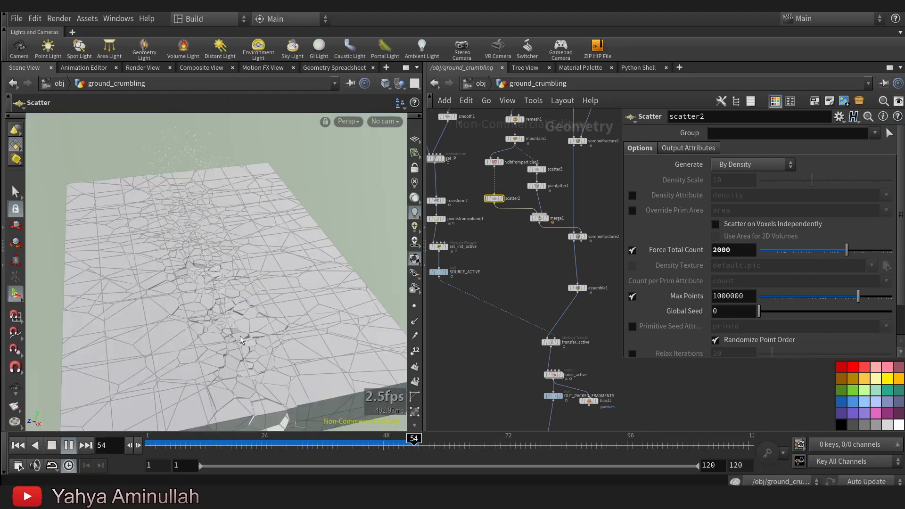
scroll(315, 351, "up", 5)
key("Return")
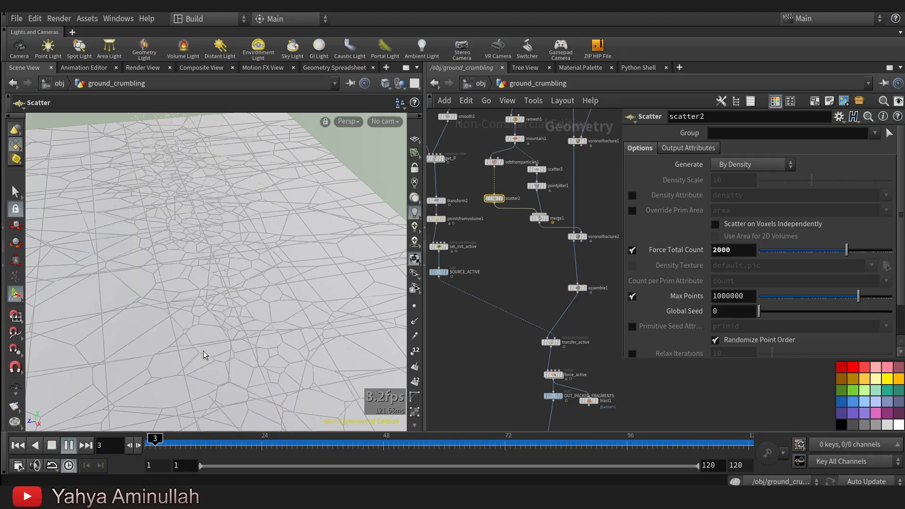
Replay the simulation and inspect the falling fragments and the opening crack from several sides.
left_click_drag(202, 353, 192, 233, "alt")
right_click_drag(191, 232, 183, 272, "alt")
key("Return")
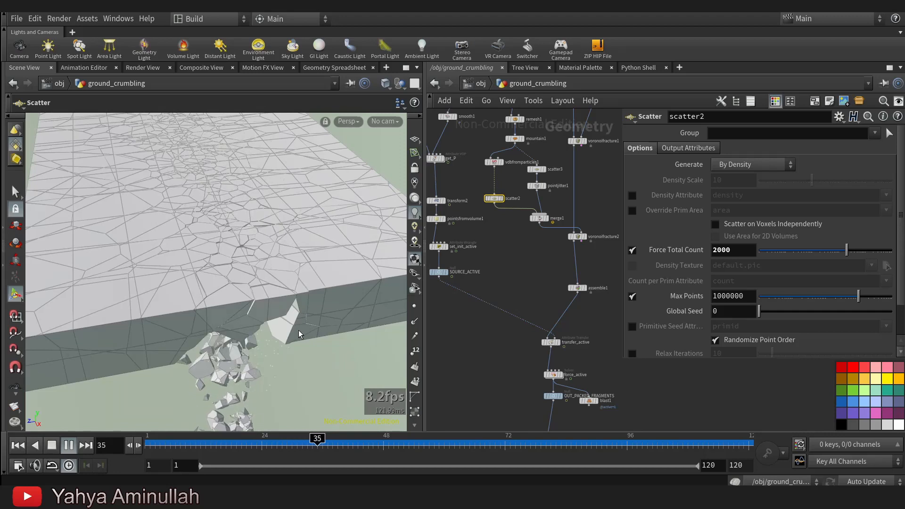
left_click_drag(298, 330, 245, 312, "alt")
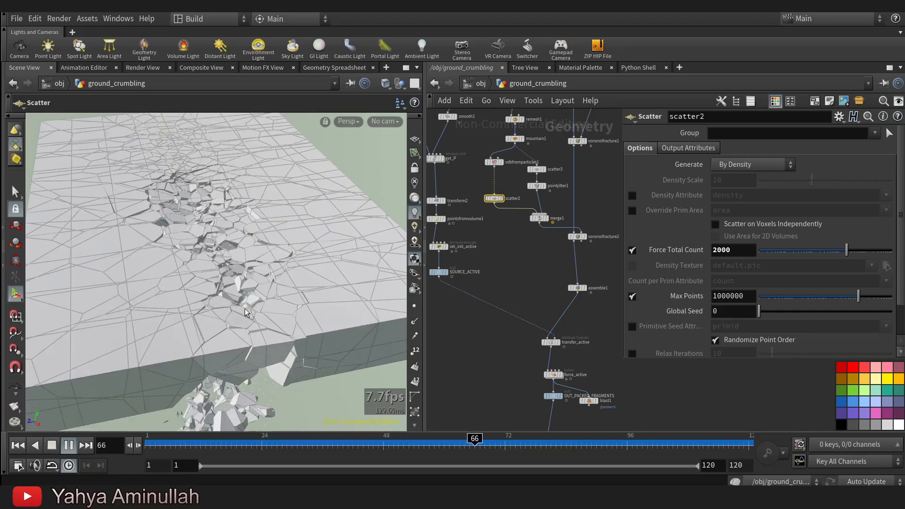
right_click_drag(246, 312, 312, 279, "alt")
middle_click_drag(311, 278, 292, 298, "alt")
left_click_drag(292, 298, 166, 283, "alt")
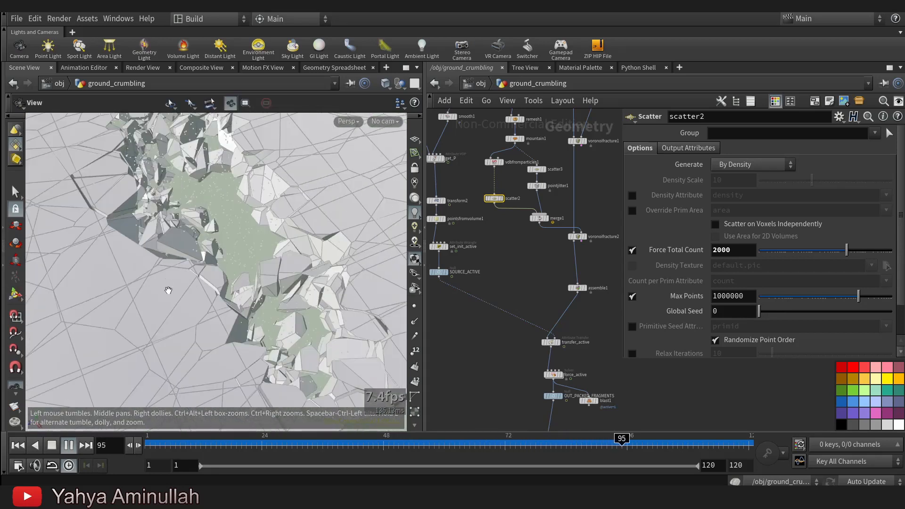
right_click_drag(166, 283, 137, 302, "alt")
left_click_drag(136, 302, 304, 323, "alt")
middle_click_drag(305, 323, 372, 298, "alt")
left_click_drag(141, 306, 222, 304, "alt")
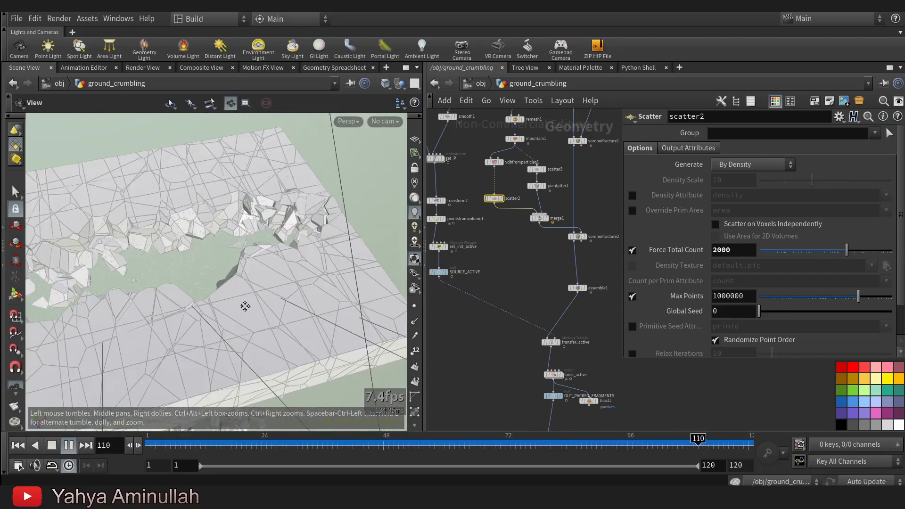
left_click_drag(156, 315, 193, 314, "alt")
Scrub to frame 92 and inspect the individual fragments beside the crack up close.
left_click_drag(305, 444, 607, 439)
left_click_drag(366, 368, 210, 305, "alt")
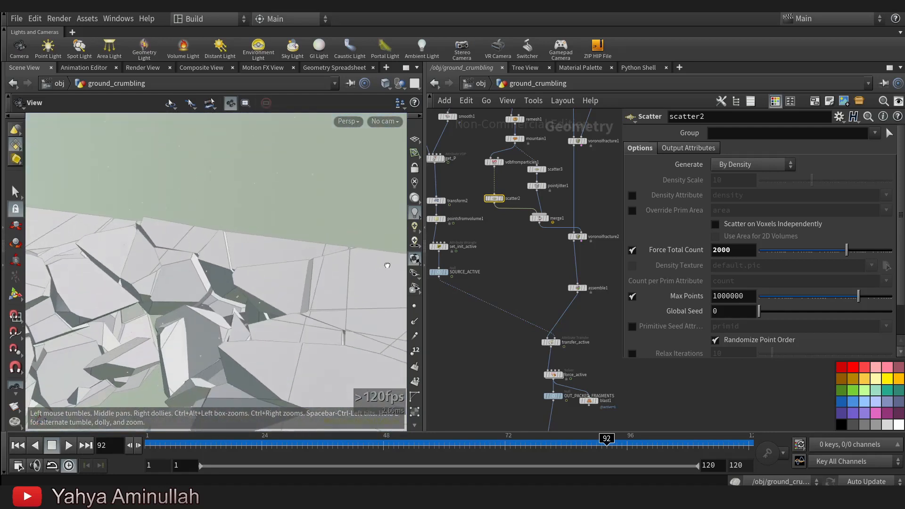
left_click_drag(288, 265, 202, 227)
key("Return")
Scrub back and forth through the simulation to frame 72 and frame the collapsing crack from above.
left_click_drag(636, 445, 194, 452)
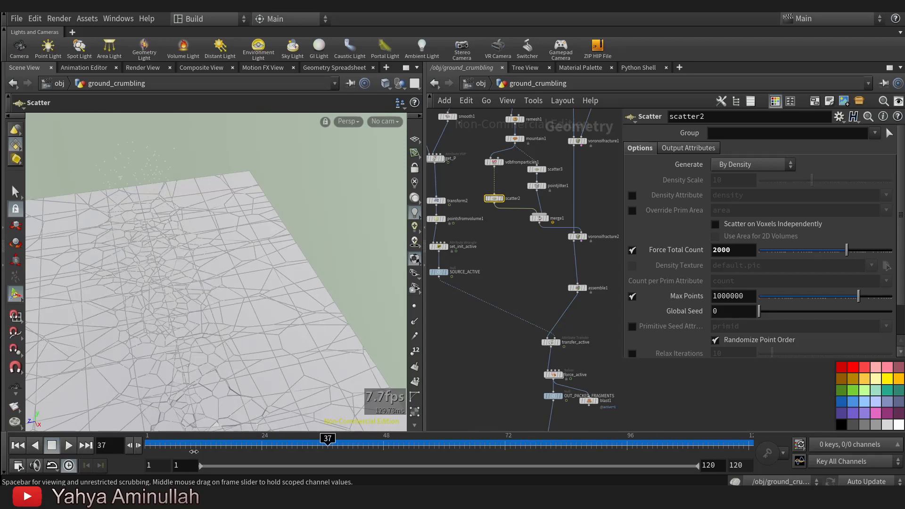
left_click(510, 442)
middle_click_drag(187, 344, 206, 176, "alt")
right_click_drag(206, 212, 209, 325, "alt")
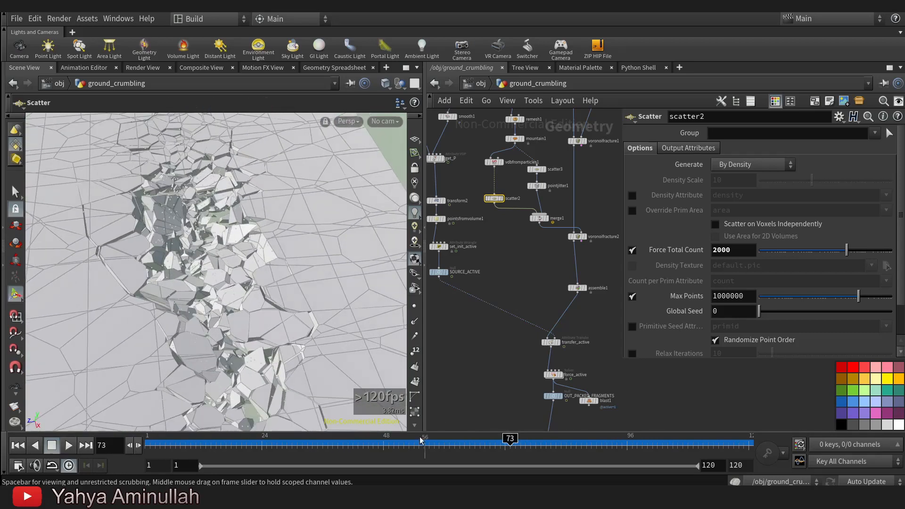
left_click_drag(601, 446, 782, 435)
left_click_drag(628, 459, 377, 451)
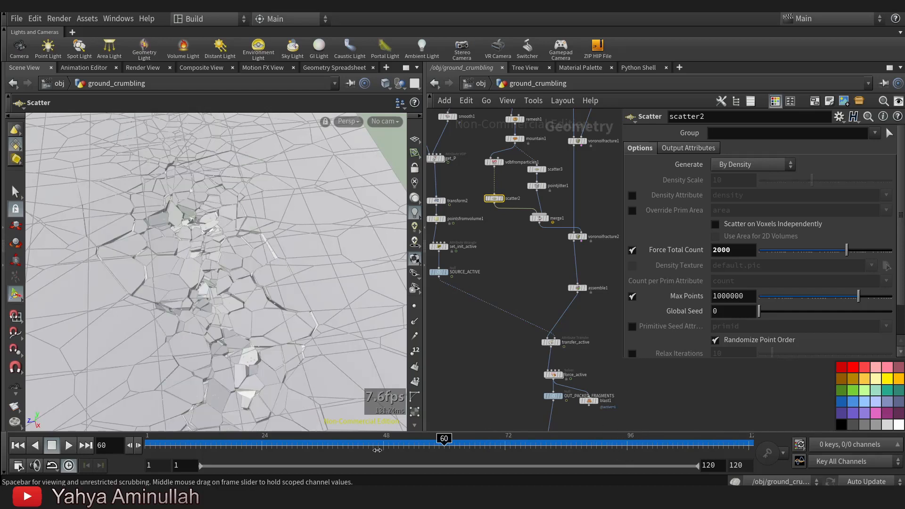
left_click_drag(489, 443, 505, 442)
left_click_drag(279, 283, 311, 226, "alt")
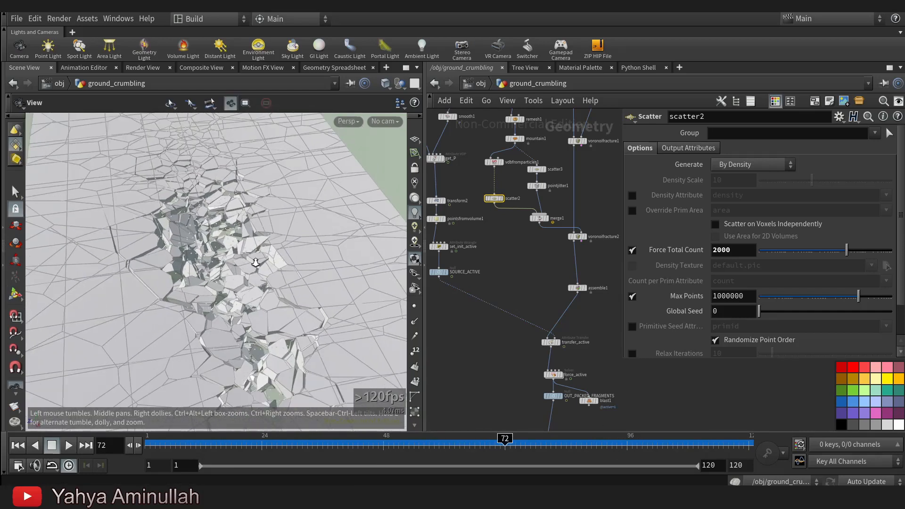
left_click(385, 121)
left_click(310, 179)
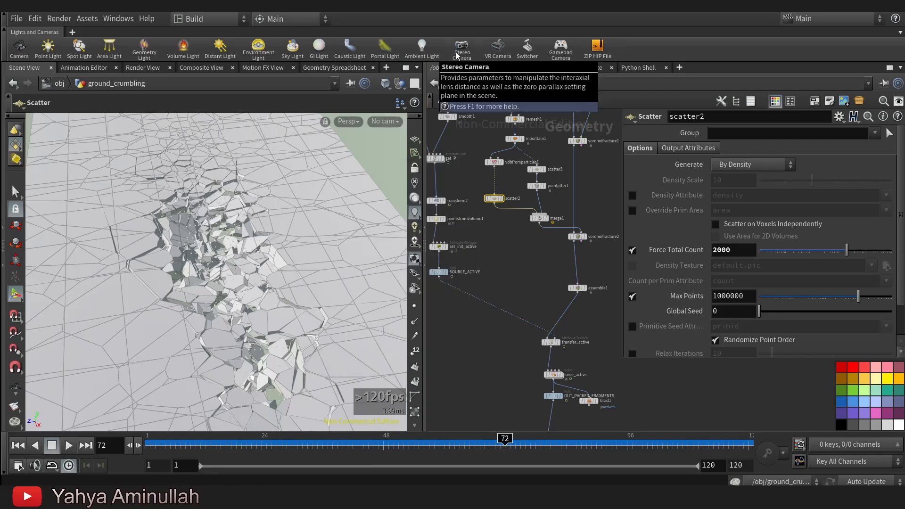
left_click(456, 61)
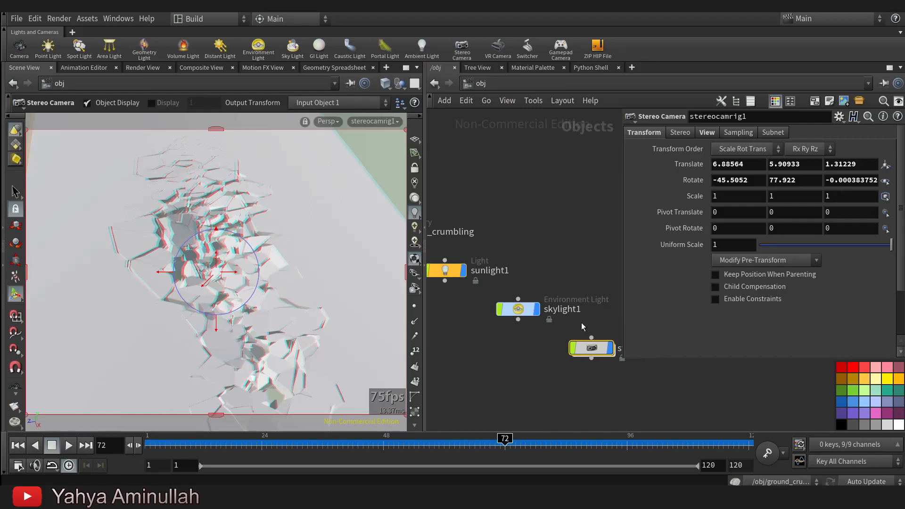
key("Delete")
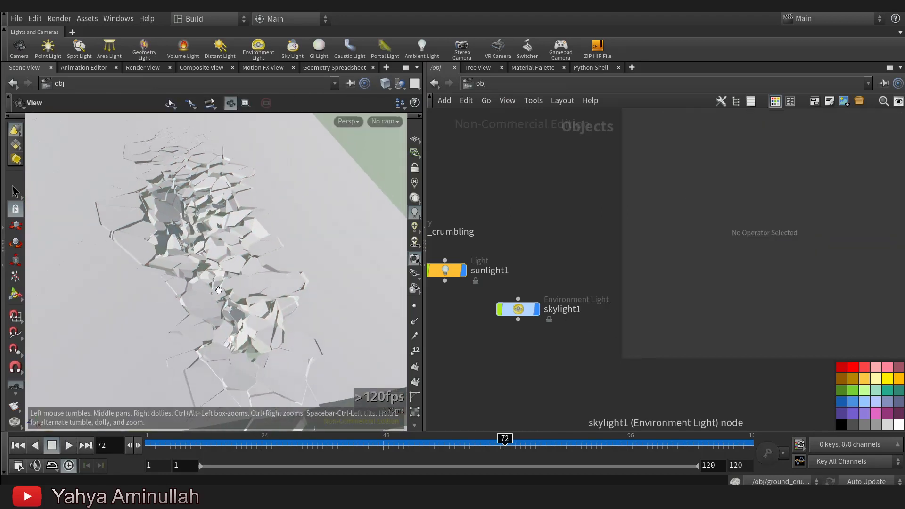
Create a camera from the current view at frame 76 and, with it locked to the view, reframe the crumbling crack.
left_click_drag(218, 292, 219, 286, "alt")
left_click_drag(552, 446, 526, 444)
mouse_move(255, 268)
left_mouse_down("alt")
mouse_move(246, 278)
mouse_move(262, 283)
left_mouse_up("alt")
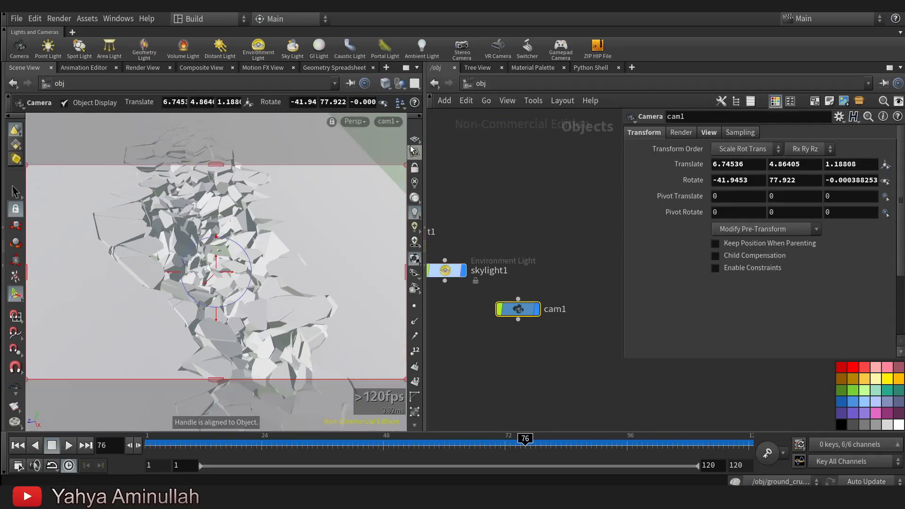
left_click(419, 170)
right_click_drag(282, 259, 257, 231, "alt")
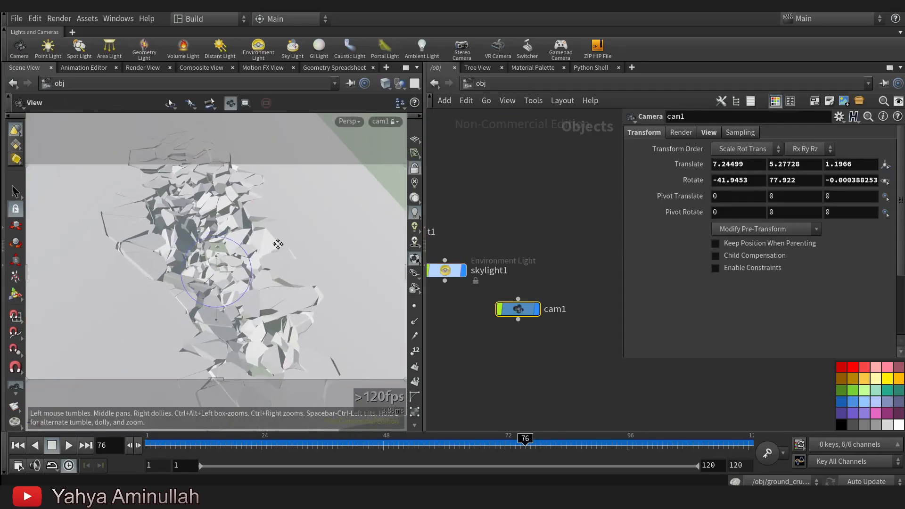
Start an interactive Mantra render of frame 76 through the ROP camera and enlarge the rendered image.
left_click(140, 69)
left_click(37, 86)
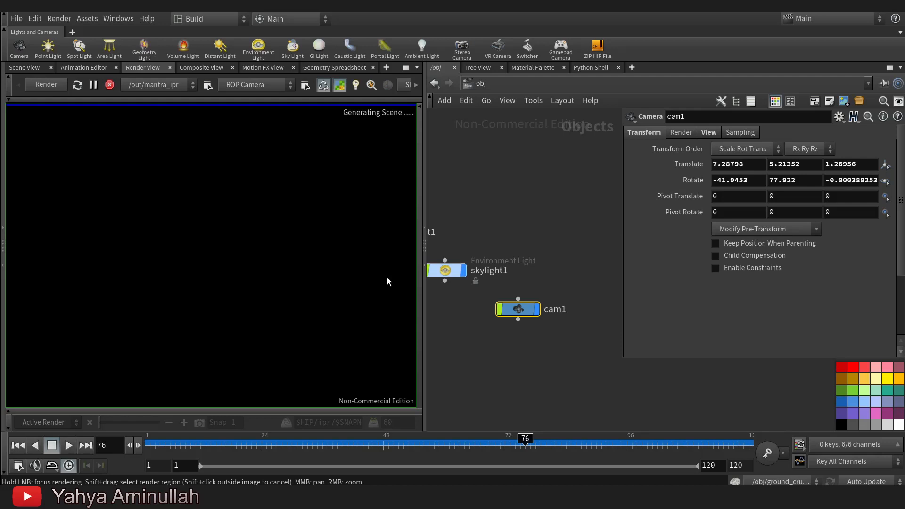
scroll(289, 261, "up", 1)
middle_click_drag(277, 265, 257, 268)
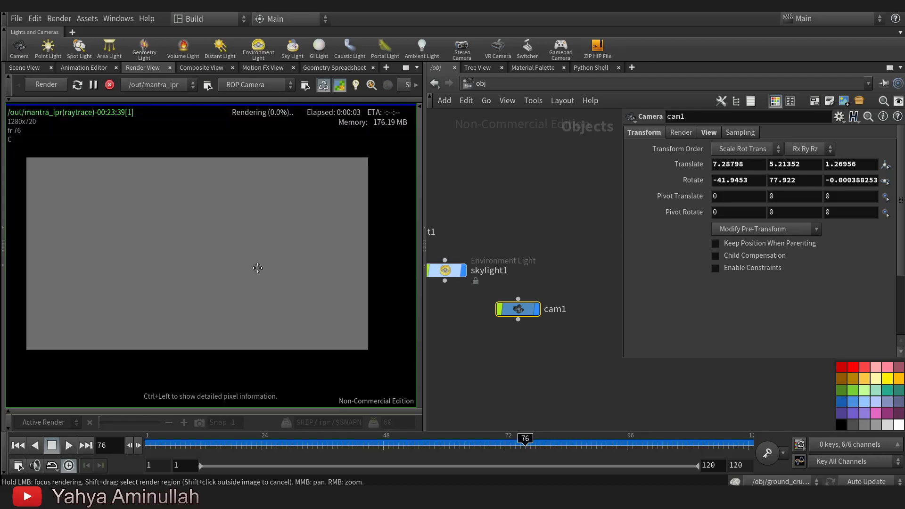
scroll(257, 267, "up", 1)
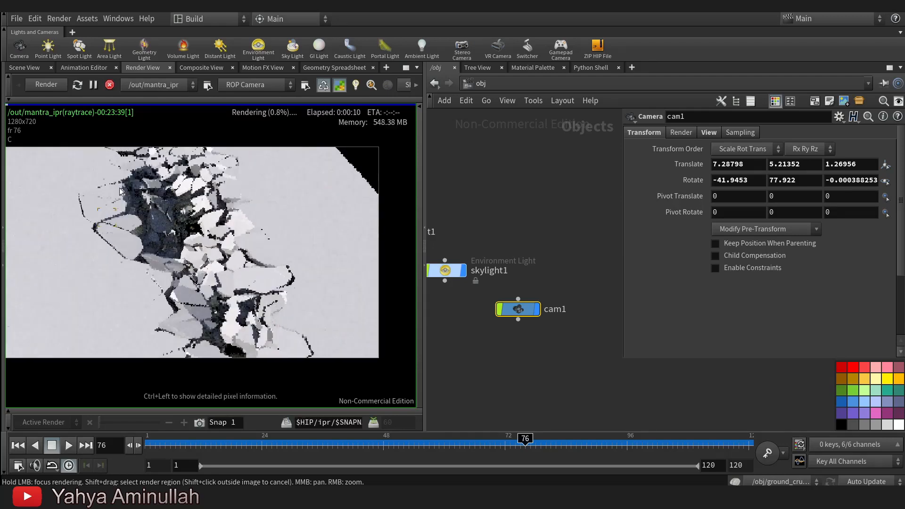
Preview the render at frames 95, 60, 72 and 62 to compare stages of the ground collapse.
left_click_drag(525, 443, 611, 443)
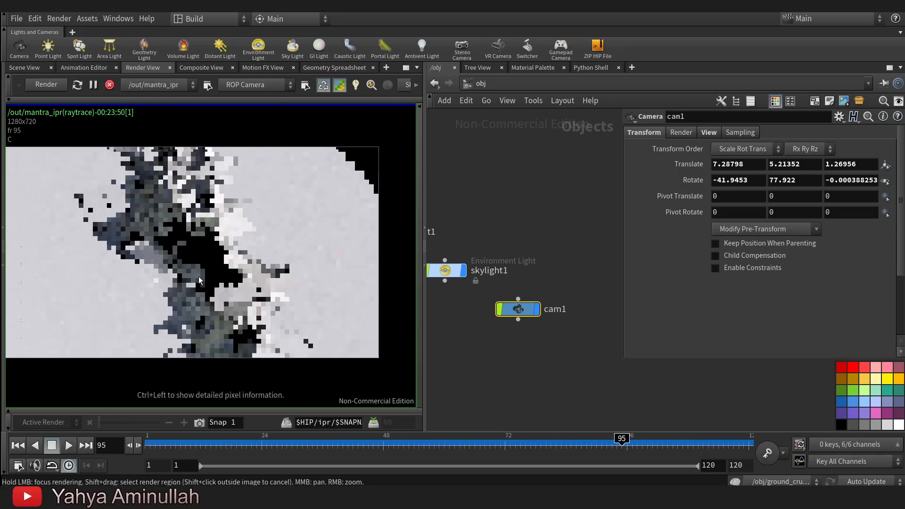
left_click_drag(375, 448, 444, 448)
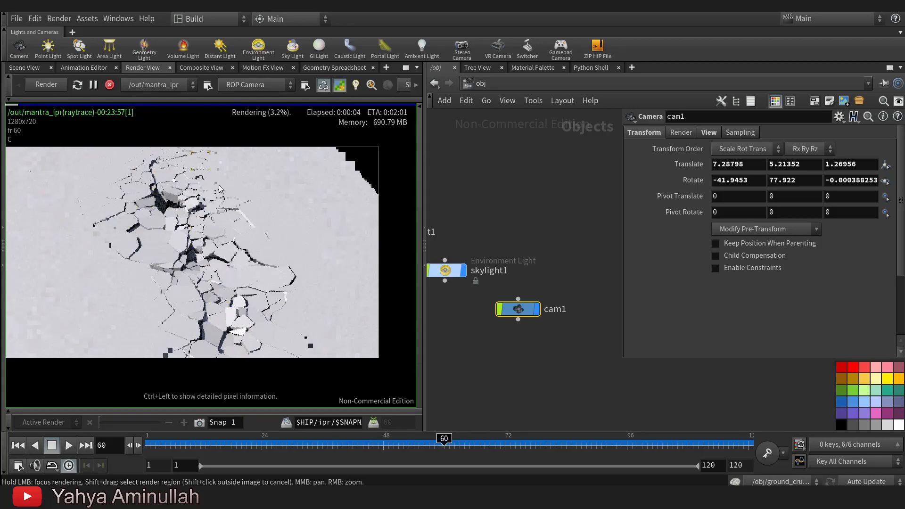
scroll(250, 253, "down", 2)
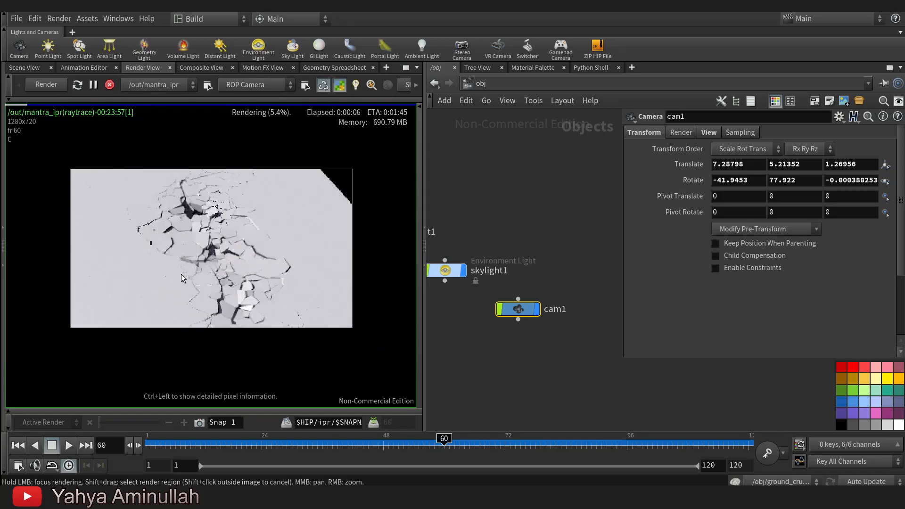
scroll(196, 273, "up", 4)
left_click(505, 442)
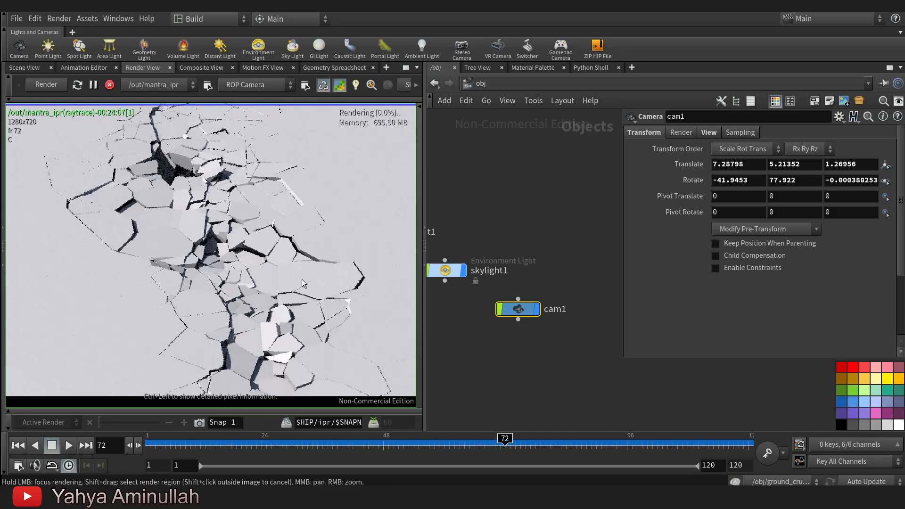
left_click(454, 443)
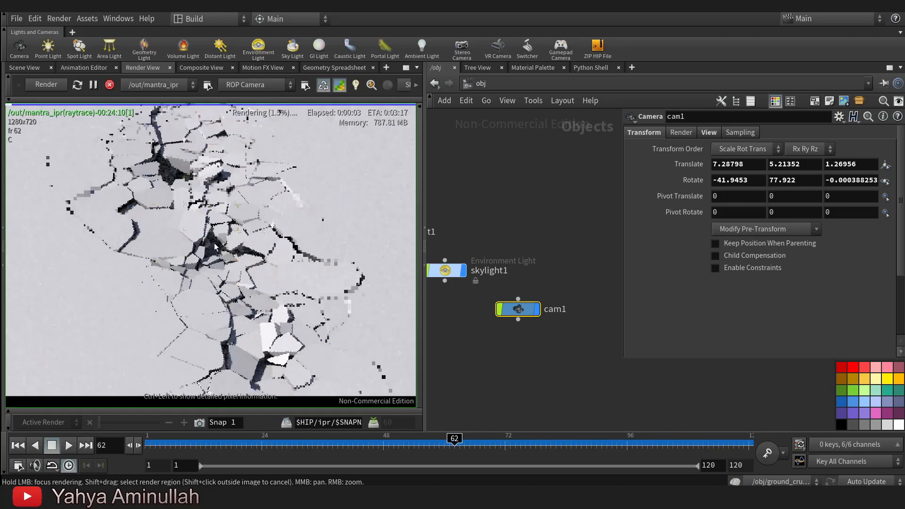
Examine the rendered crack fragments at frames 62 and 64, both up close and in the full image.
scroll(279, 221, "down", 3)
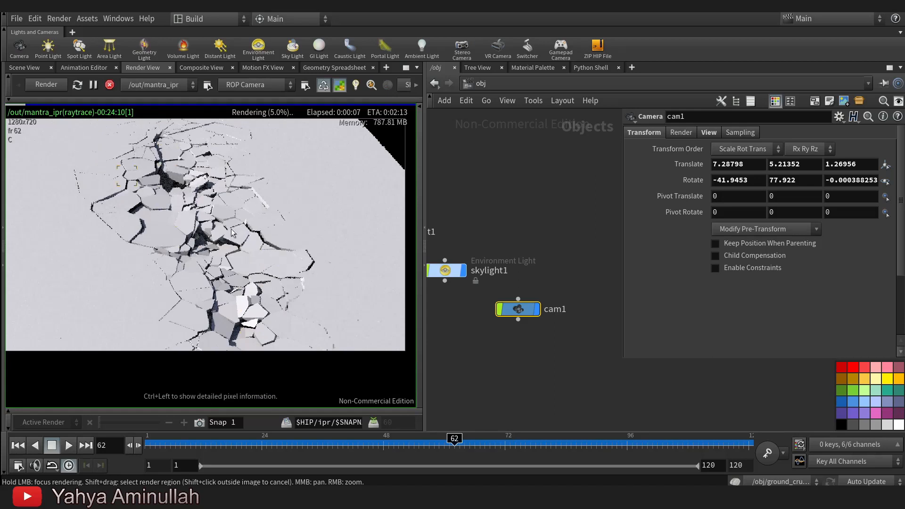
scroll(231, 217, "up", 3)
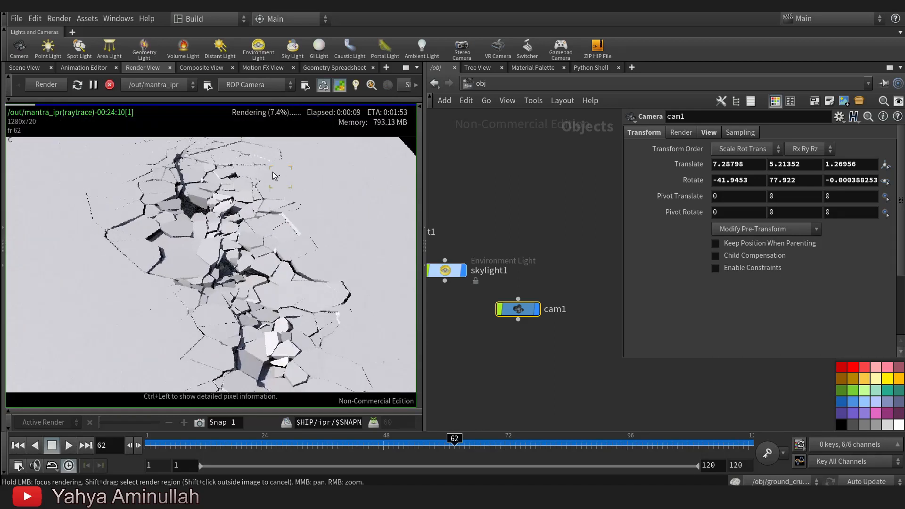
scroll(257, 306, "down", 4)
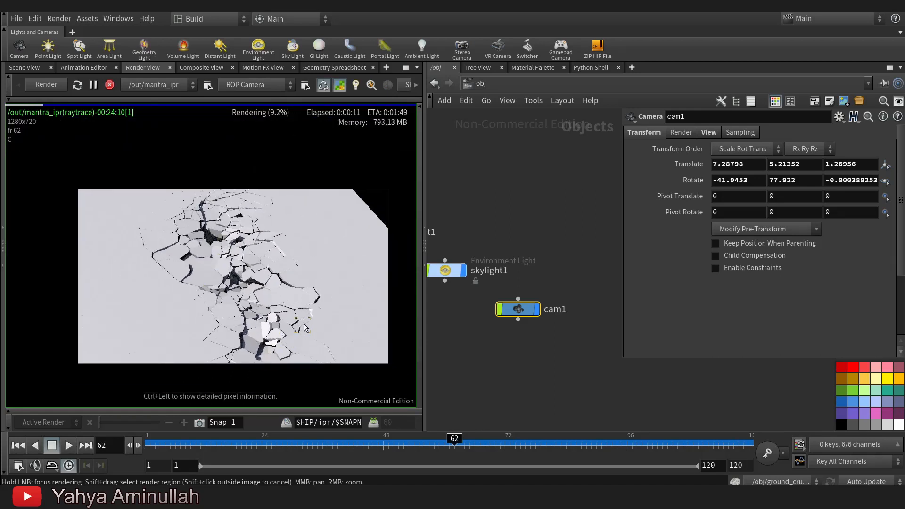
scroll(222, 248, "up", 2)
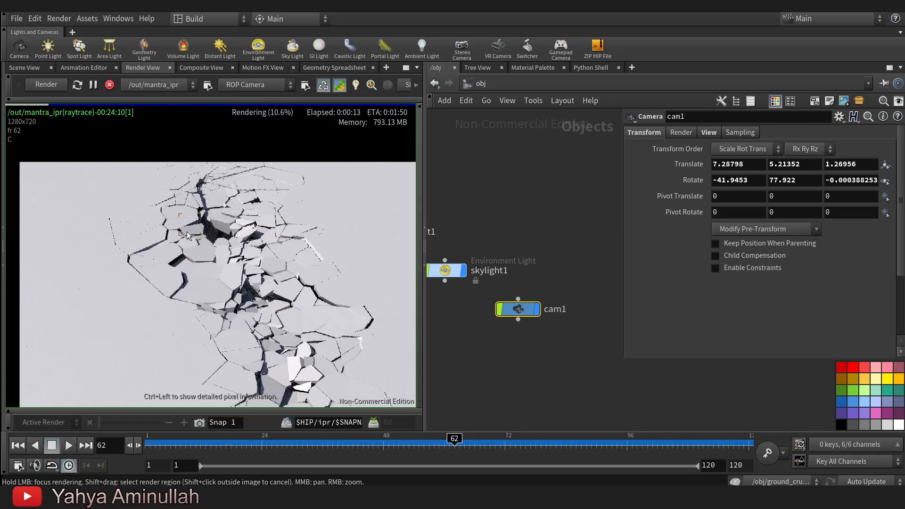
left_click(460, 441)
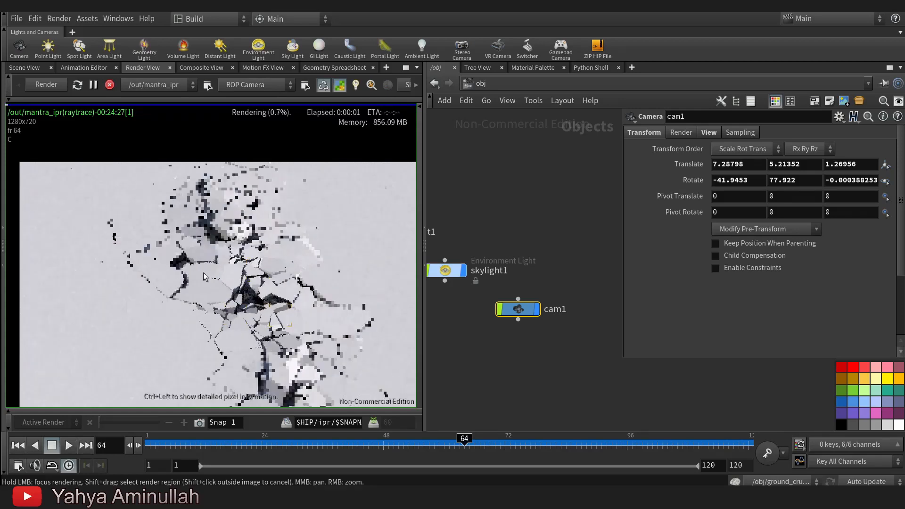
scroll(248, 285, "down", 2)
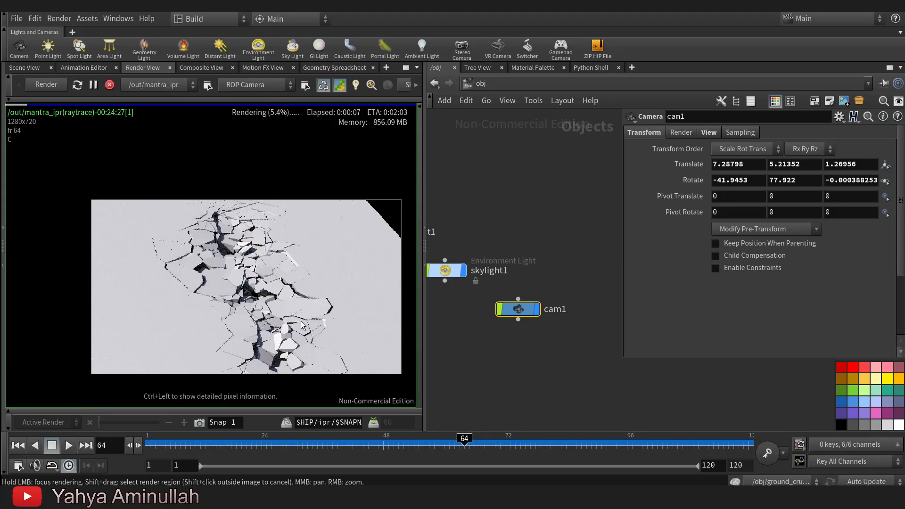
Open the ZIP HIP File tool's prompt for naming the archived scene file.
left_click(597, 57)
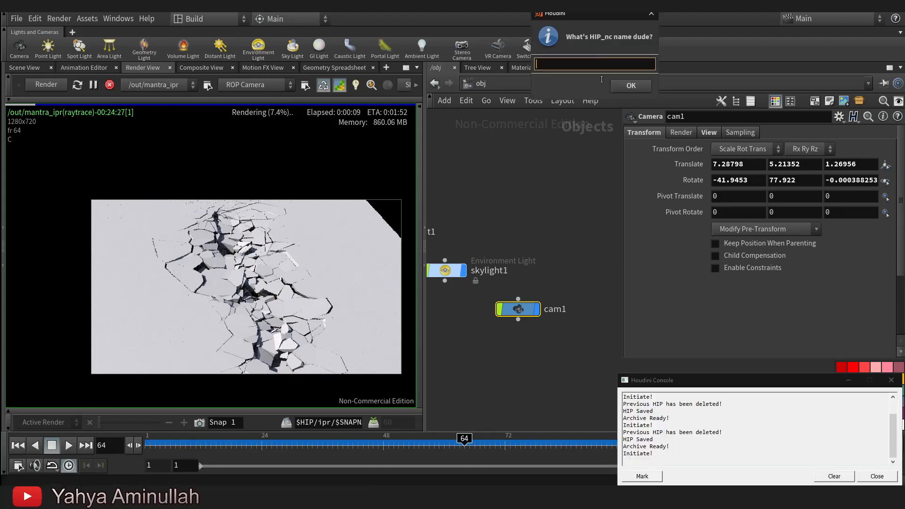